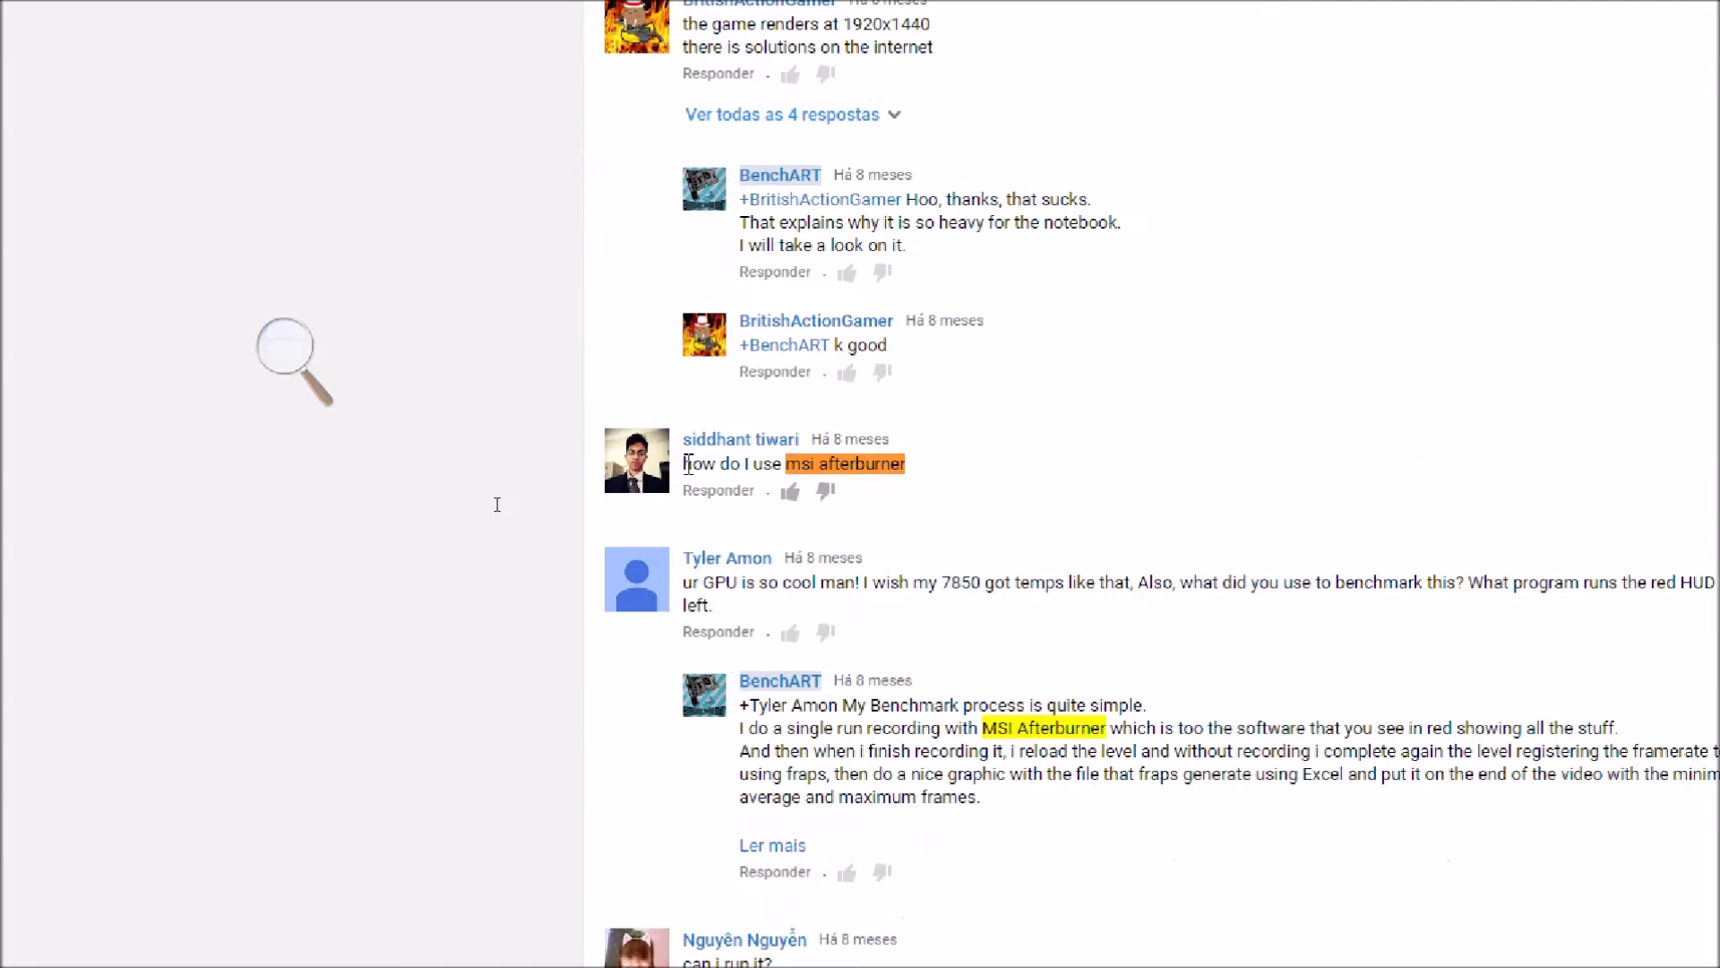
- Highlight the viewer comment asking about MSI Afterburner as the overlay software
{"action": "left_click_drag", "start_coordinate": [684, 463], "coordinate": [894, 463]}
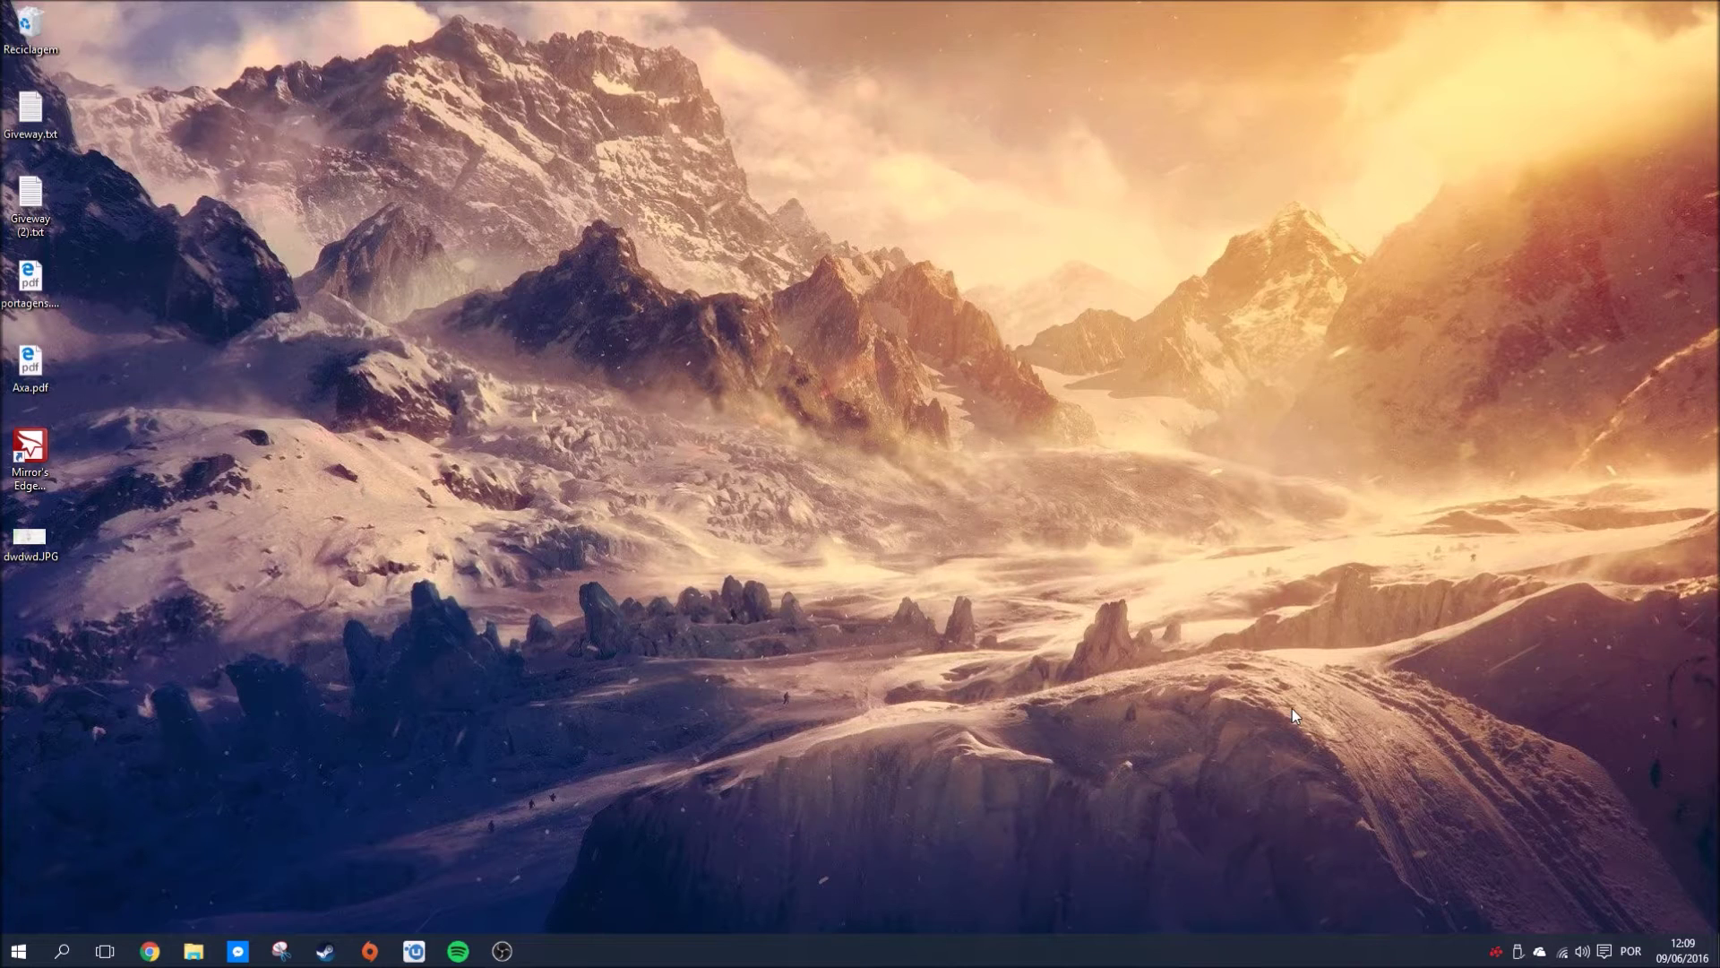
- In Chrome, search Google for 'msi afterburner', correcting the misspelled query
{"action": "left_click", "coordinate": [150, 951]}
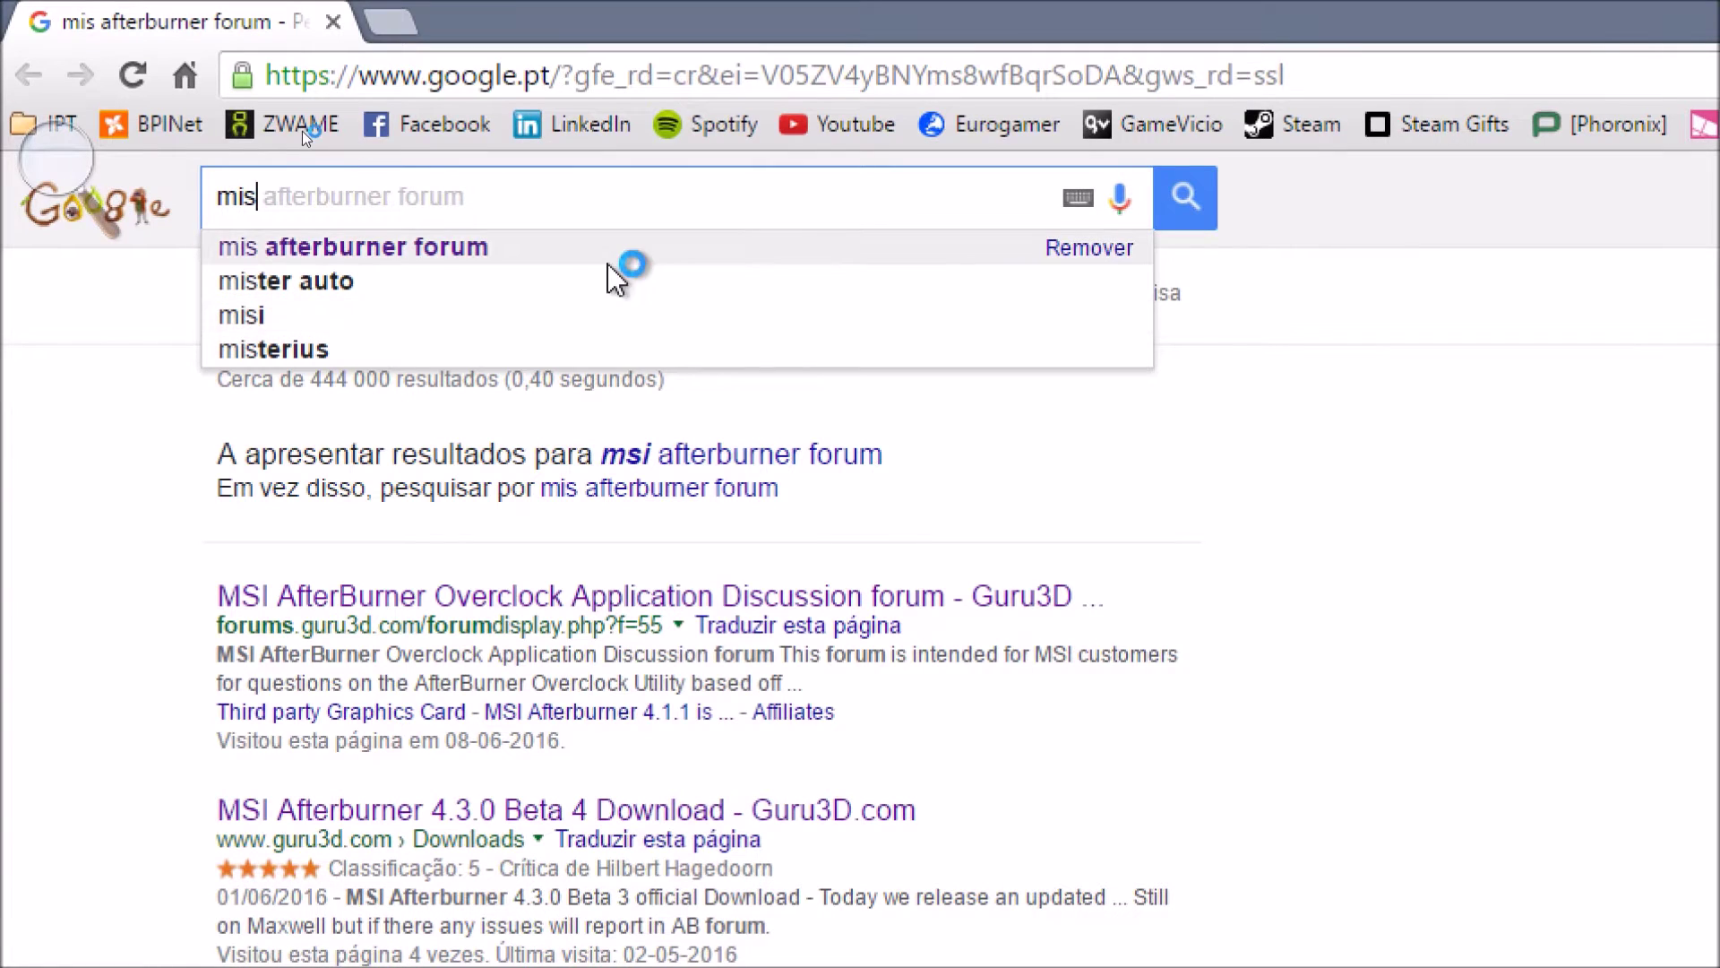
{"action": "key", "text": "BackSpace"}
{"action": "type", "text": "si afterb"}
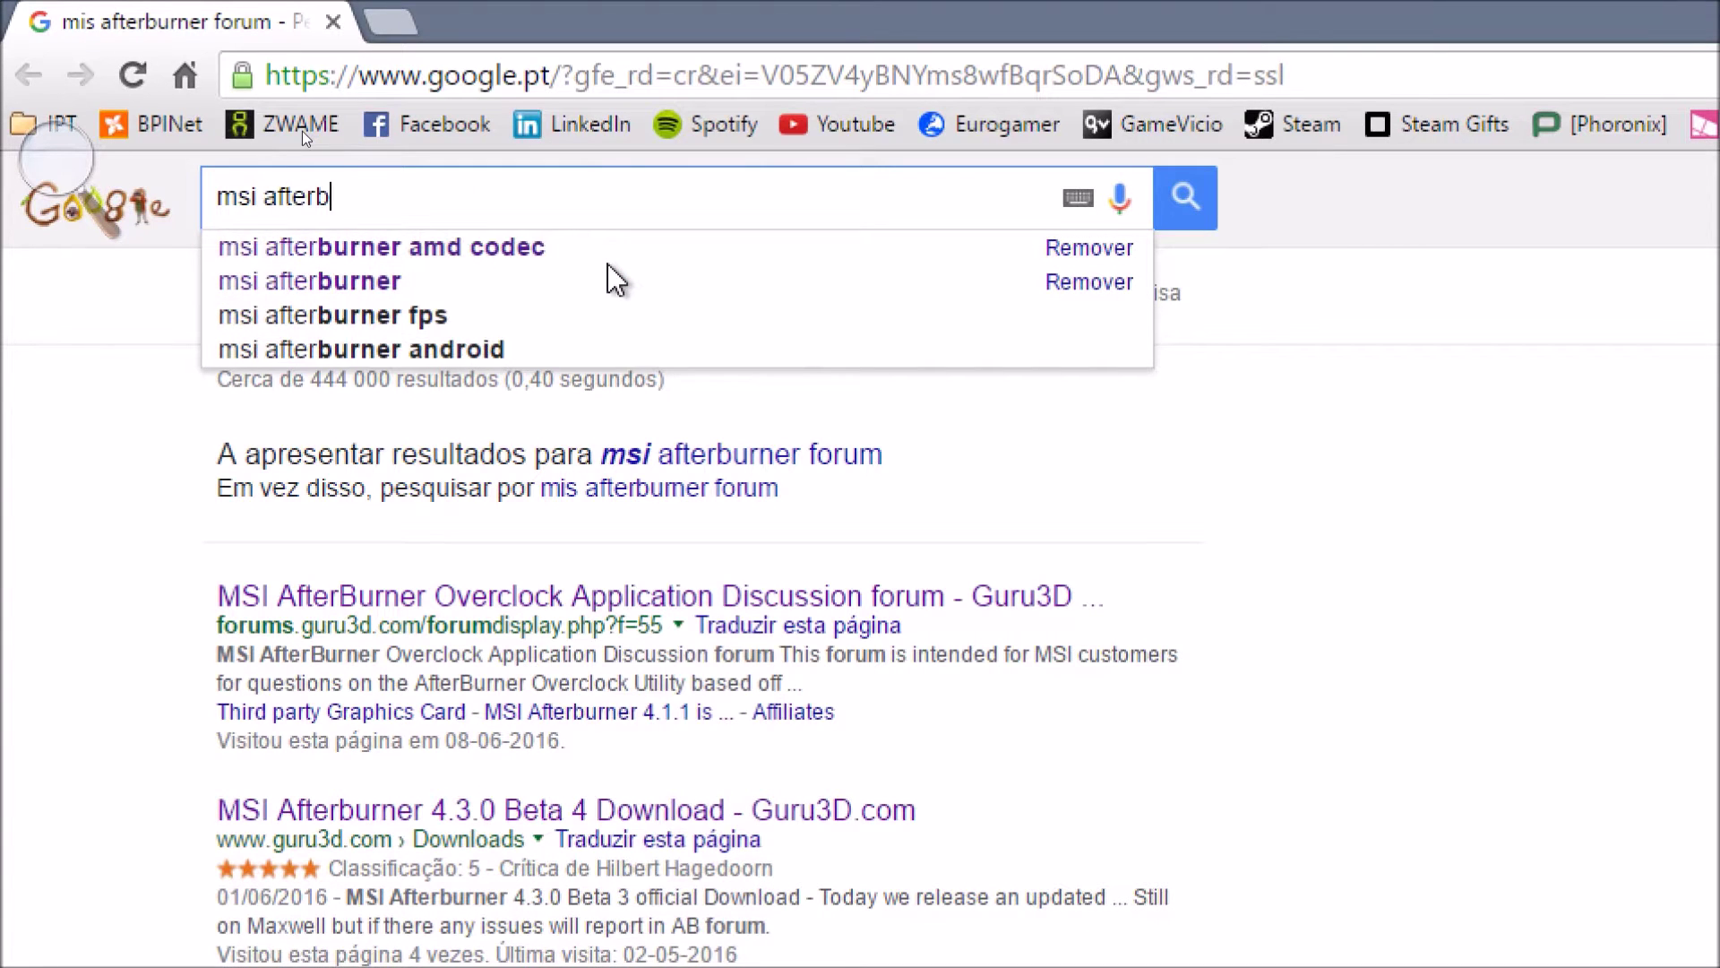
{"action": "type", "text": "urner"}
{"action": "key", "text": "Return"}
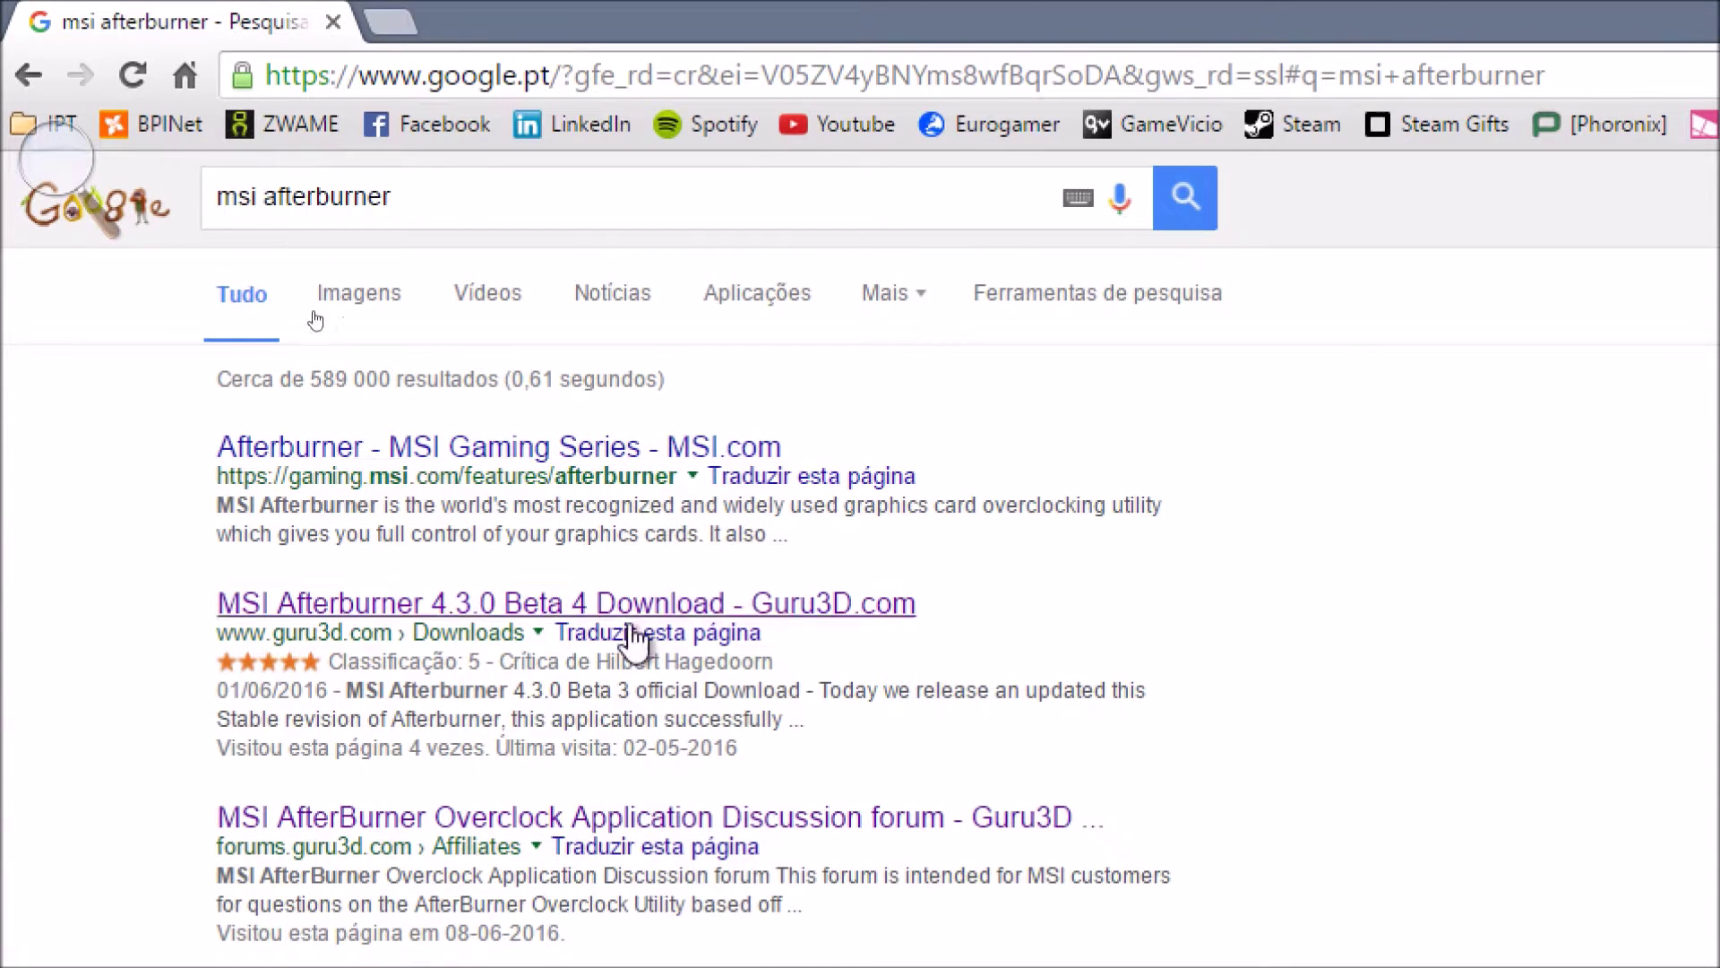
- Open the Guru3D Afterburner page and start the 4.3.0 Beta 4 download
{"action": "left_click", "coordinate": [448, 627]}
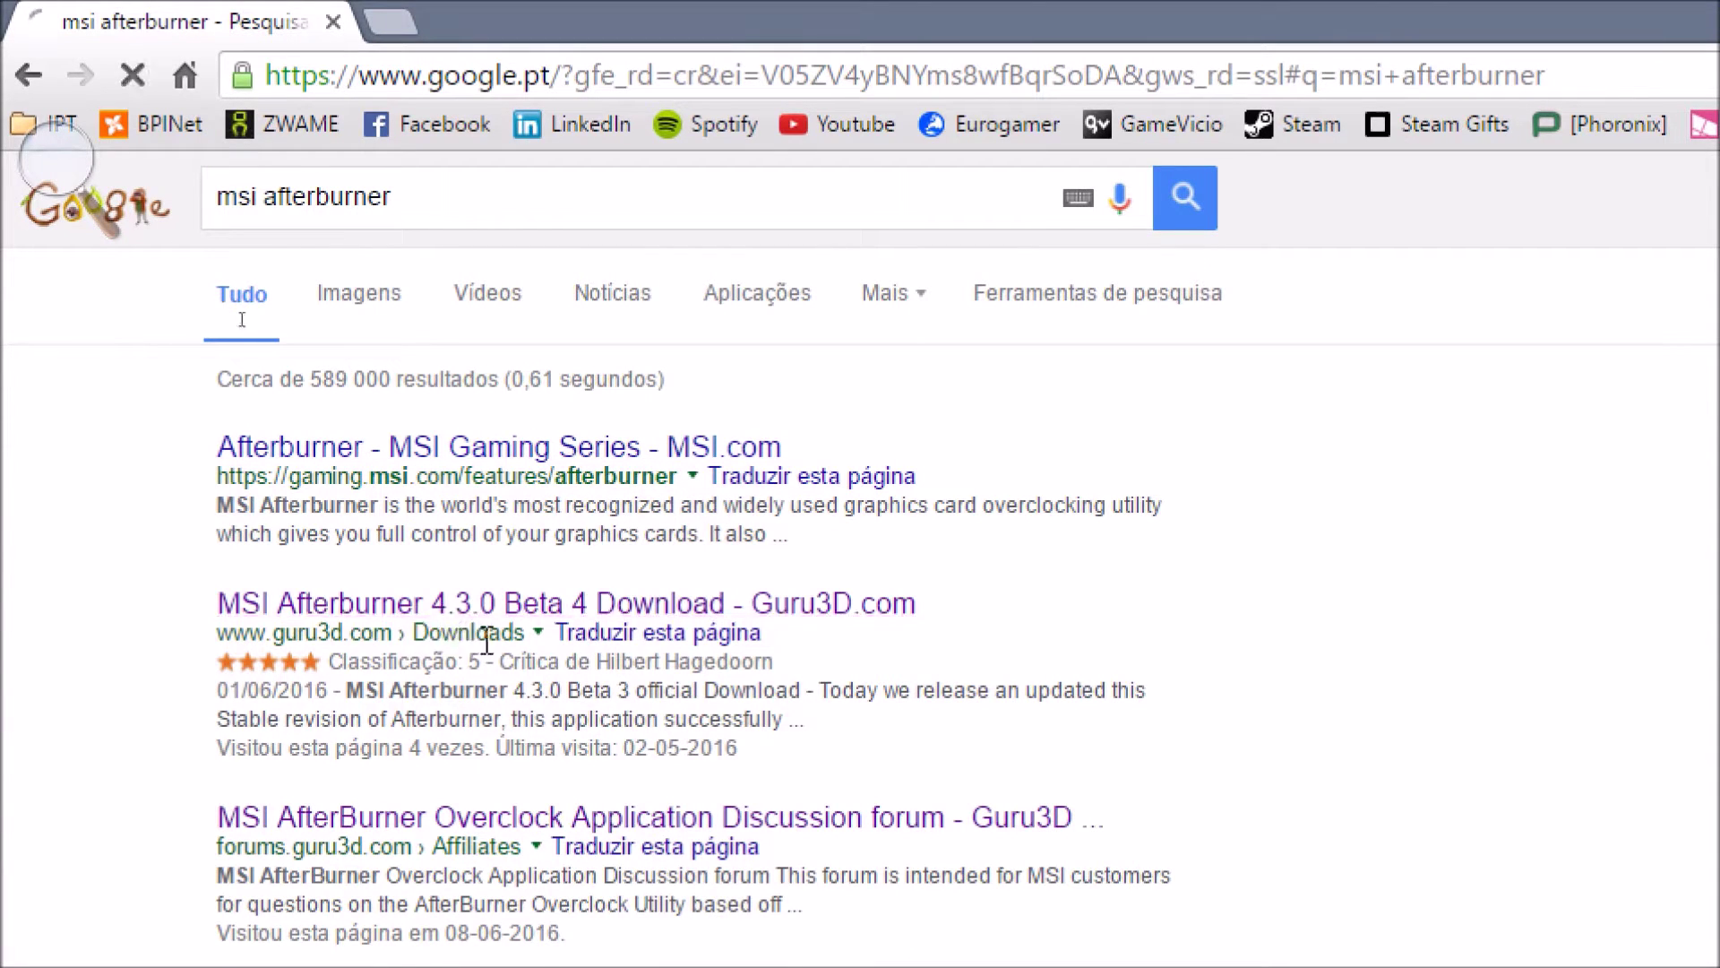
{"action": "key", "text": "super+plus"}
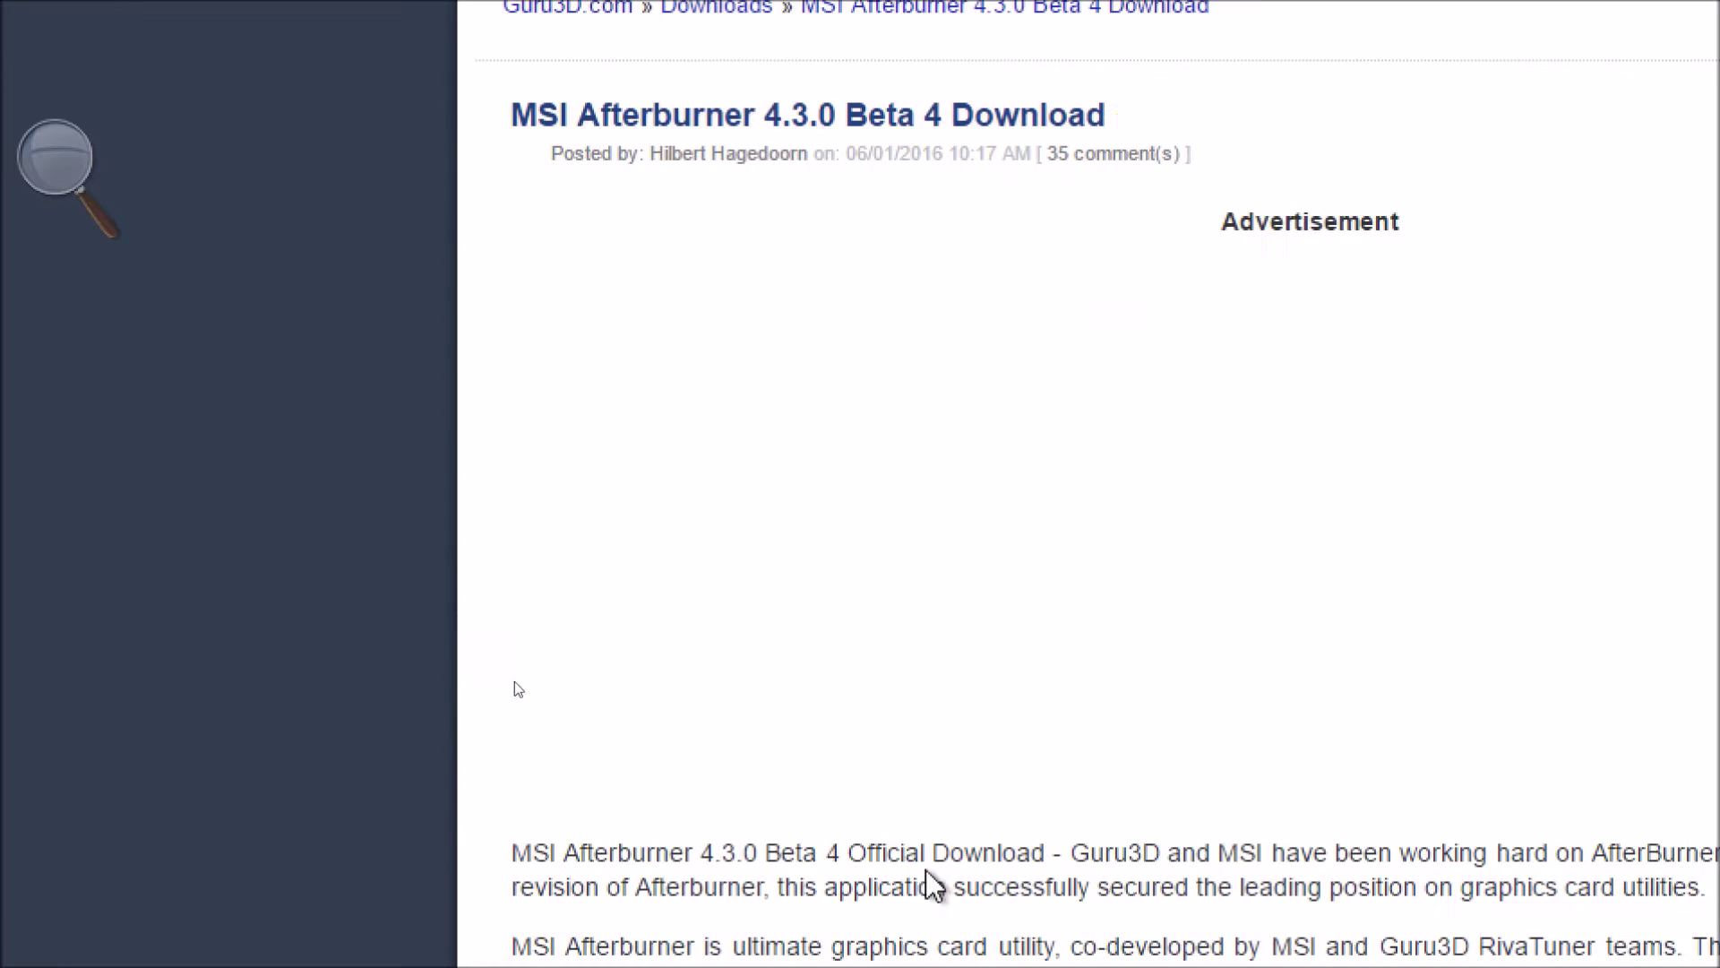
{"action": "key", "text": "super+minus"}
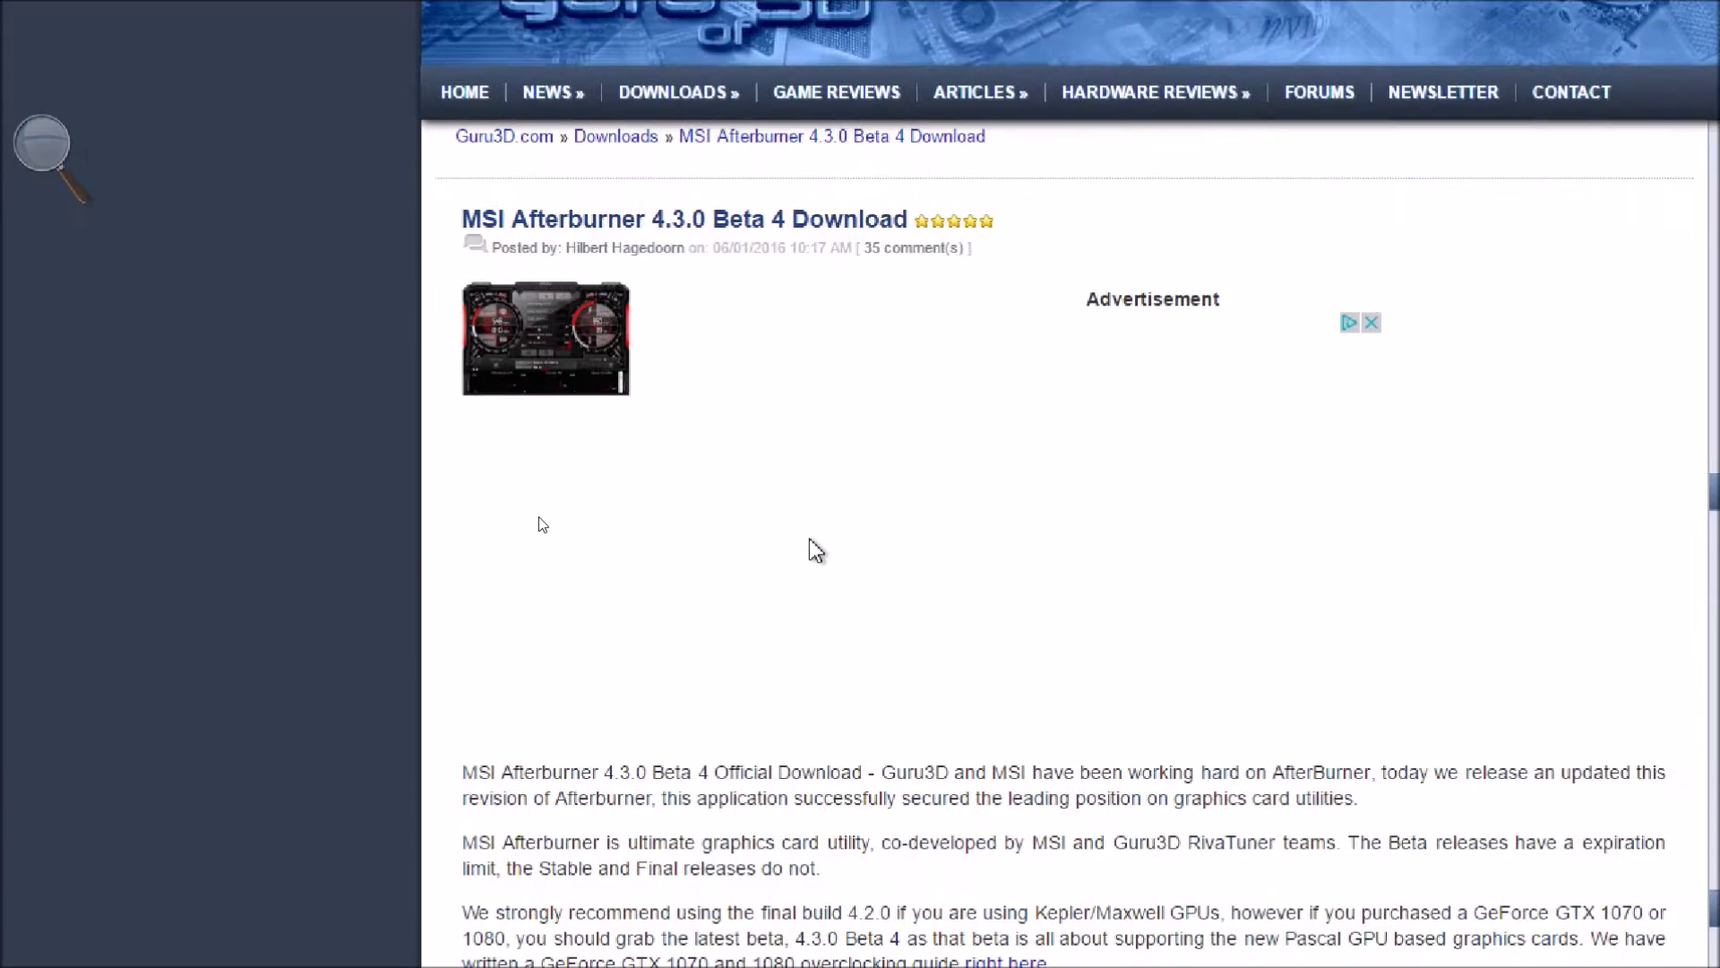
{"action": "scroll", "coordinate": [815, 550], "scroll_direction": "down", "scroll_amount": 20}
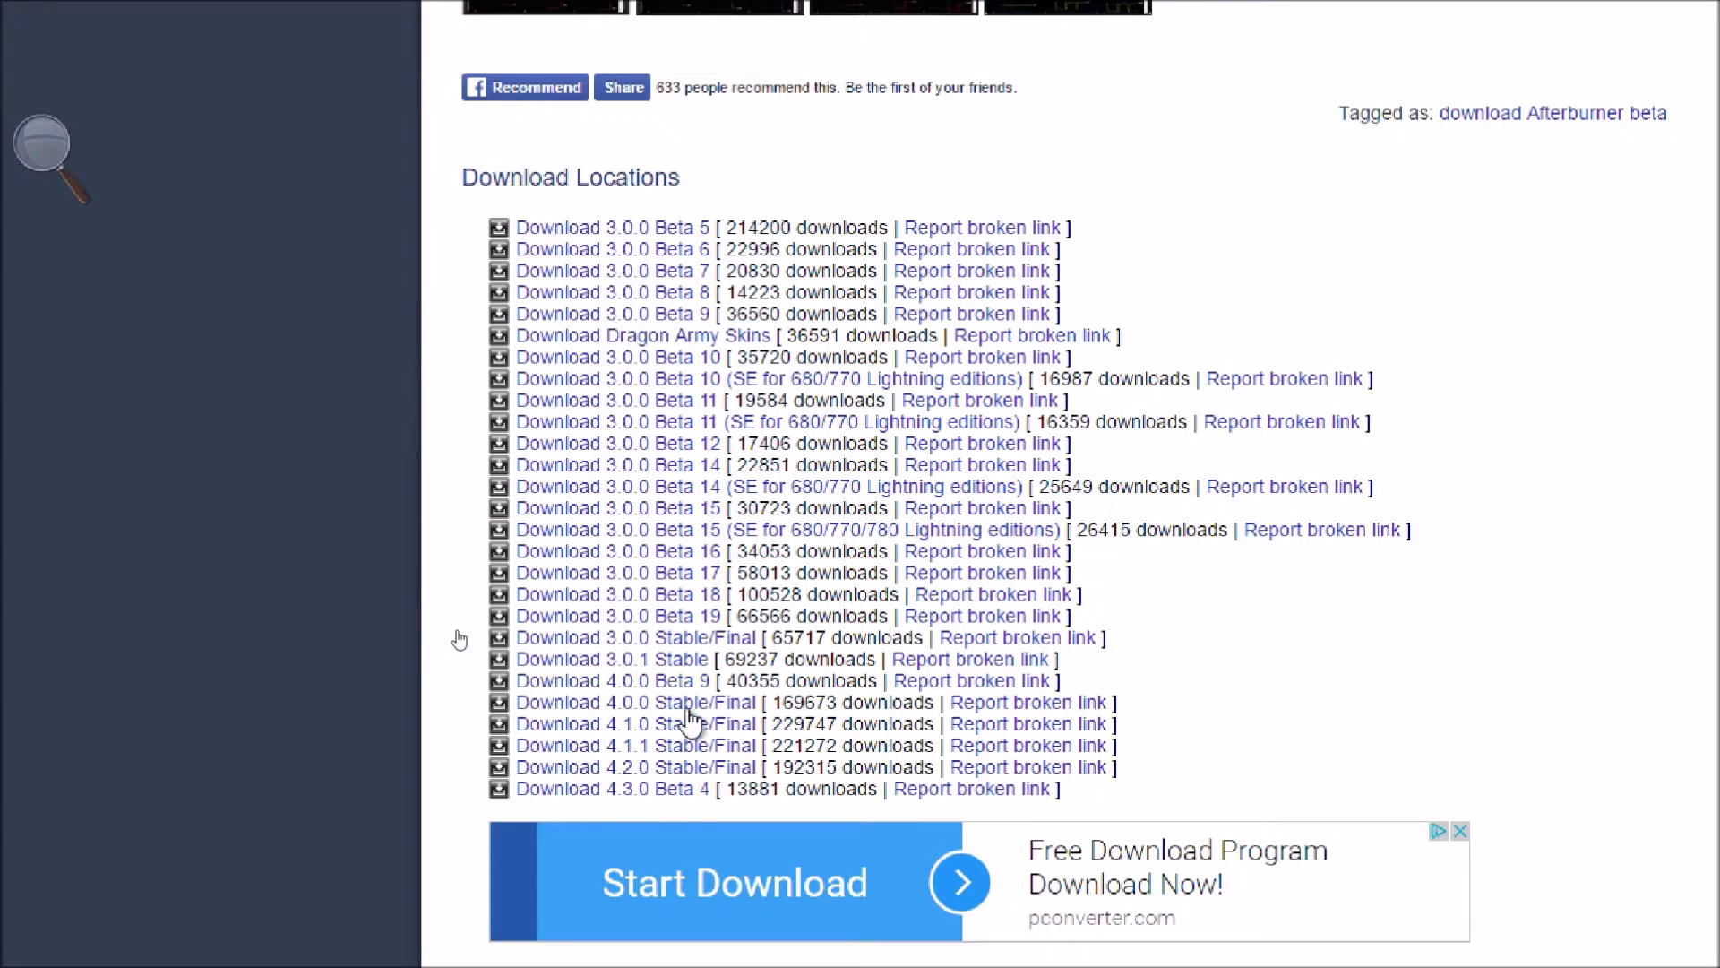
{"action": "left_click", "coordinate": [691, 794]}
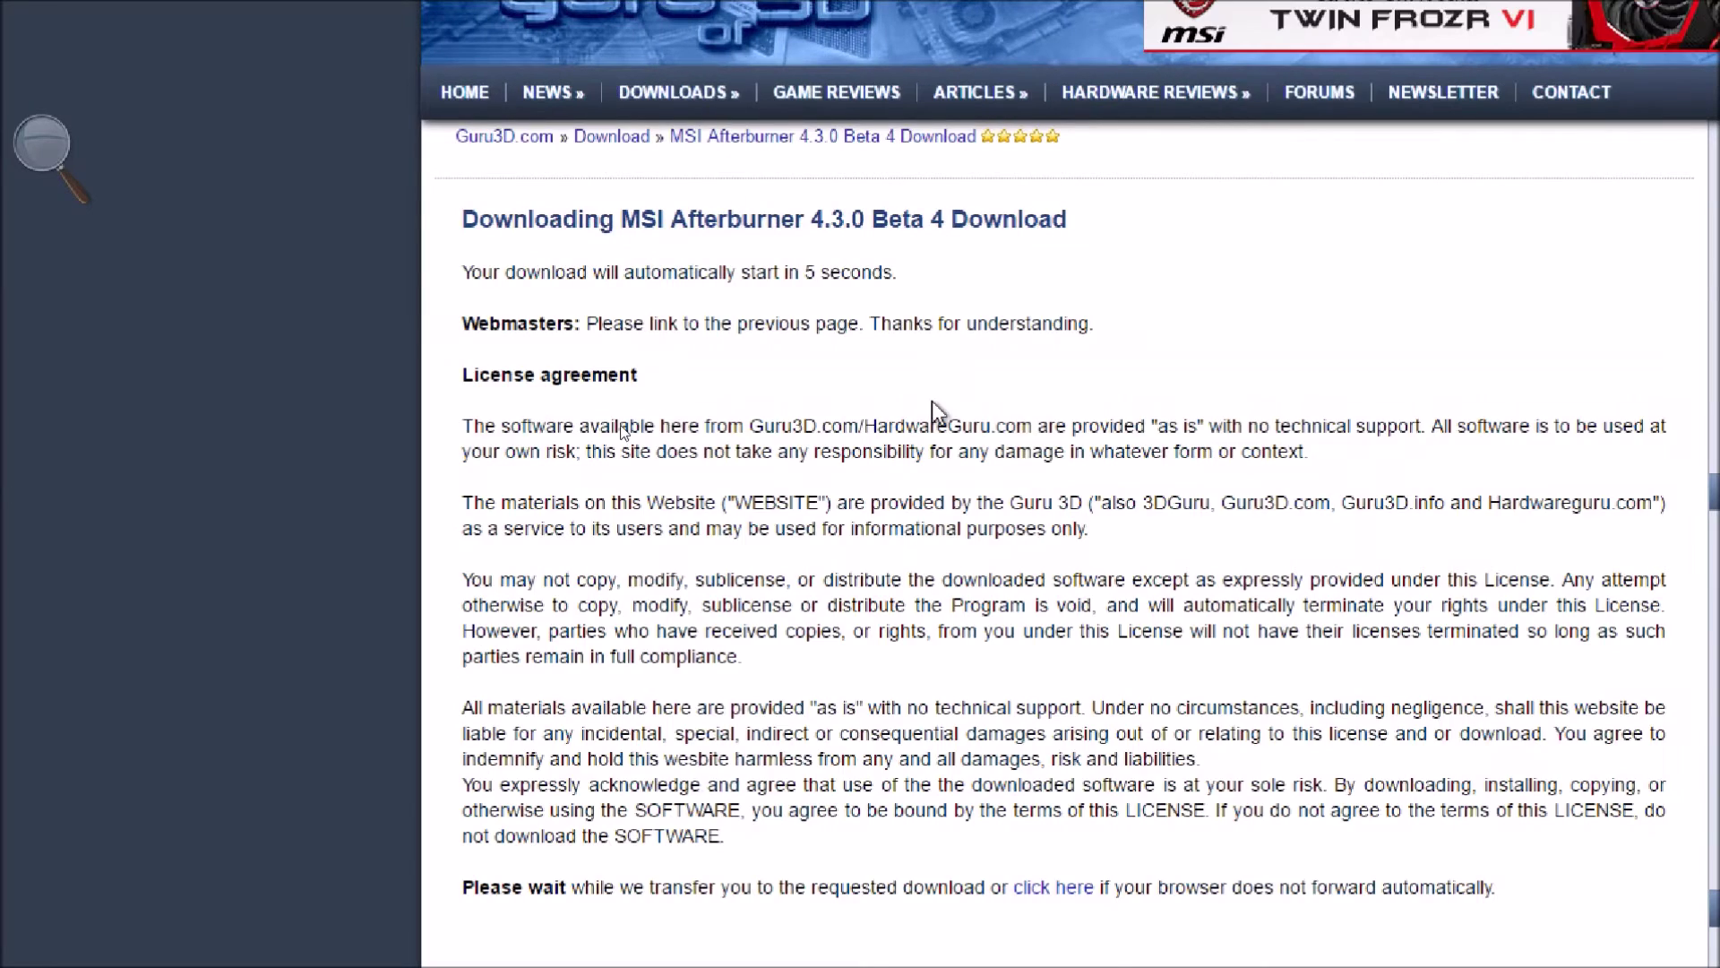
- Dismiss the cookie notice and show the finished 36.3 MB zip in the downloads list
{"action": "scroll", "coordinate": [932, 403], "scroll_direction": "down", "scroll_amount": 8}
{"action": "scroll", "coordinate": [931, 405], "scroll_direction": "down", "scroll_amount": 2}
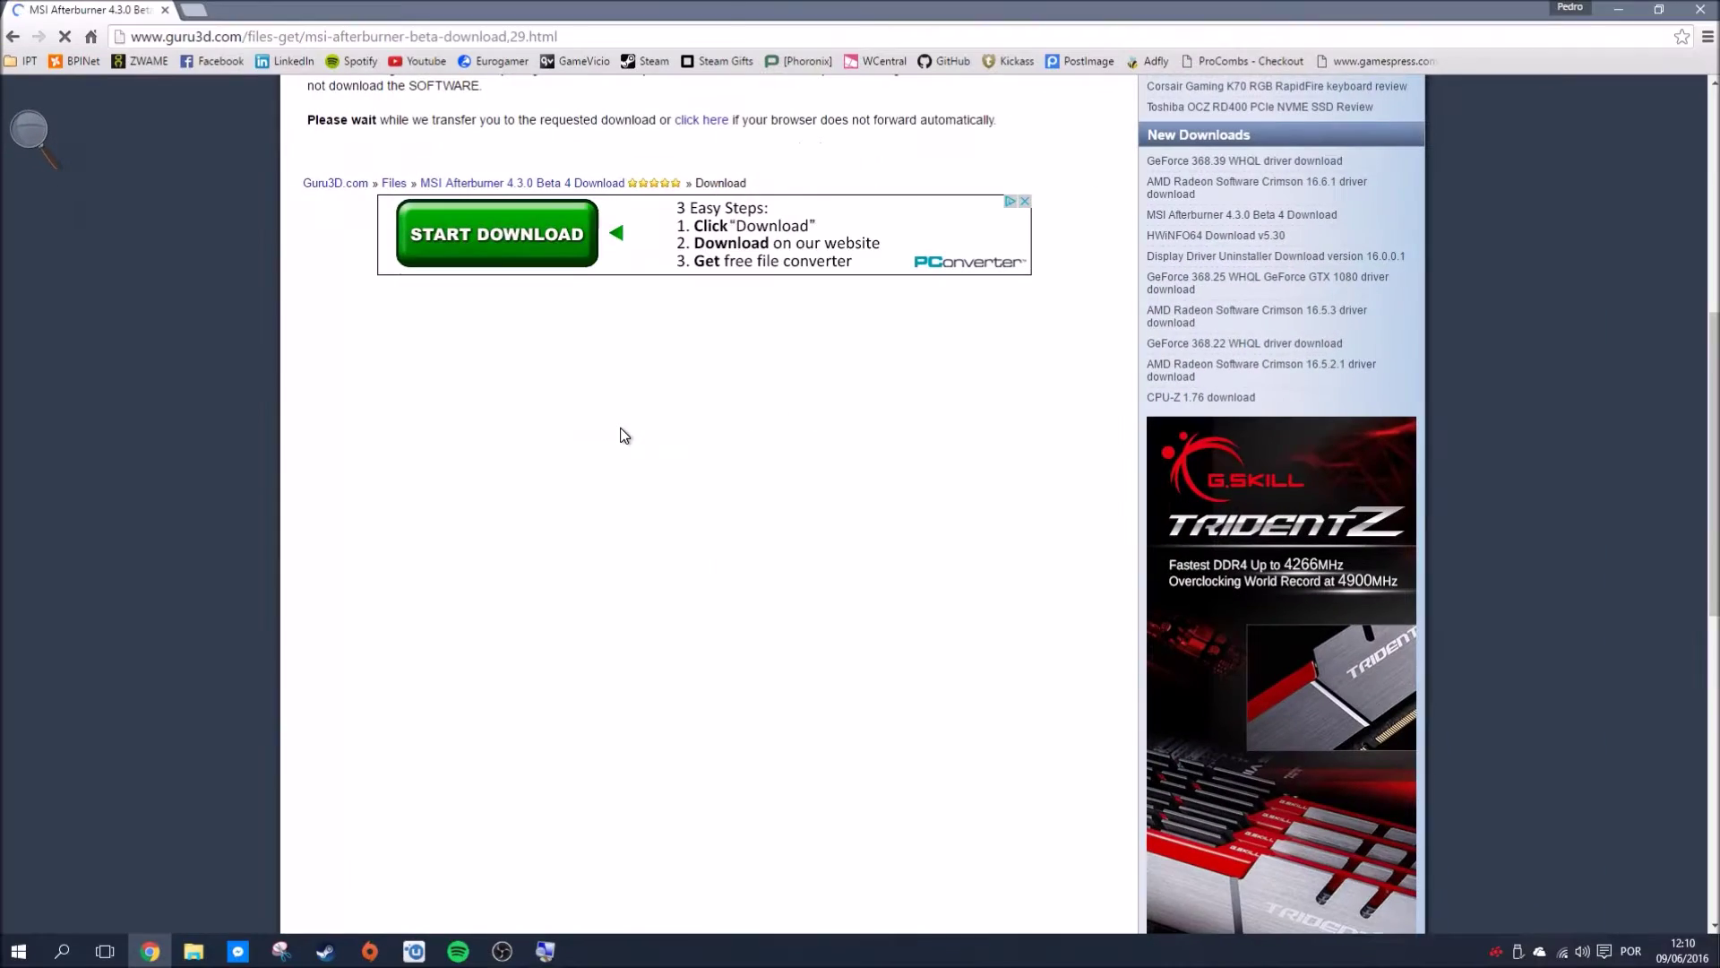
{"action": "scroll", "coordinate": [625, 434], "scroll_direction": "up", "scroll_amount": 3}
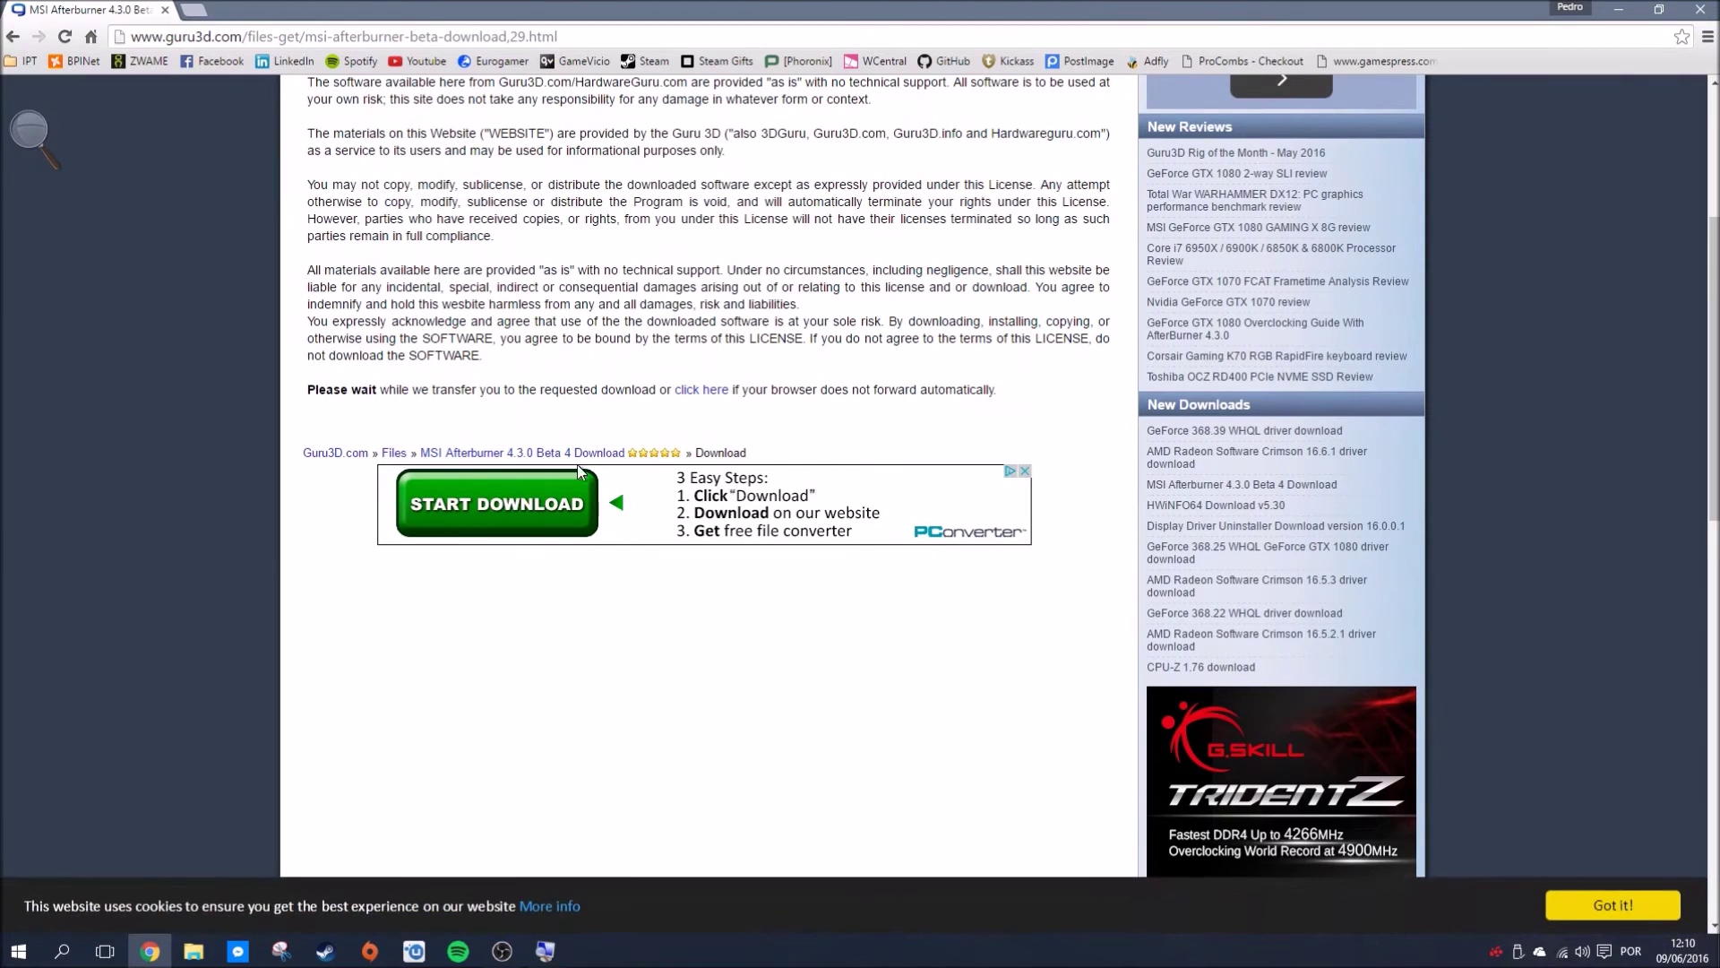
{"action": "left_click", "coordinate": [1610, 903]}
{"action": "key", "text": "ctrl+j"}
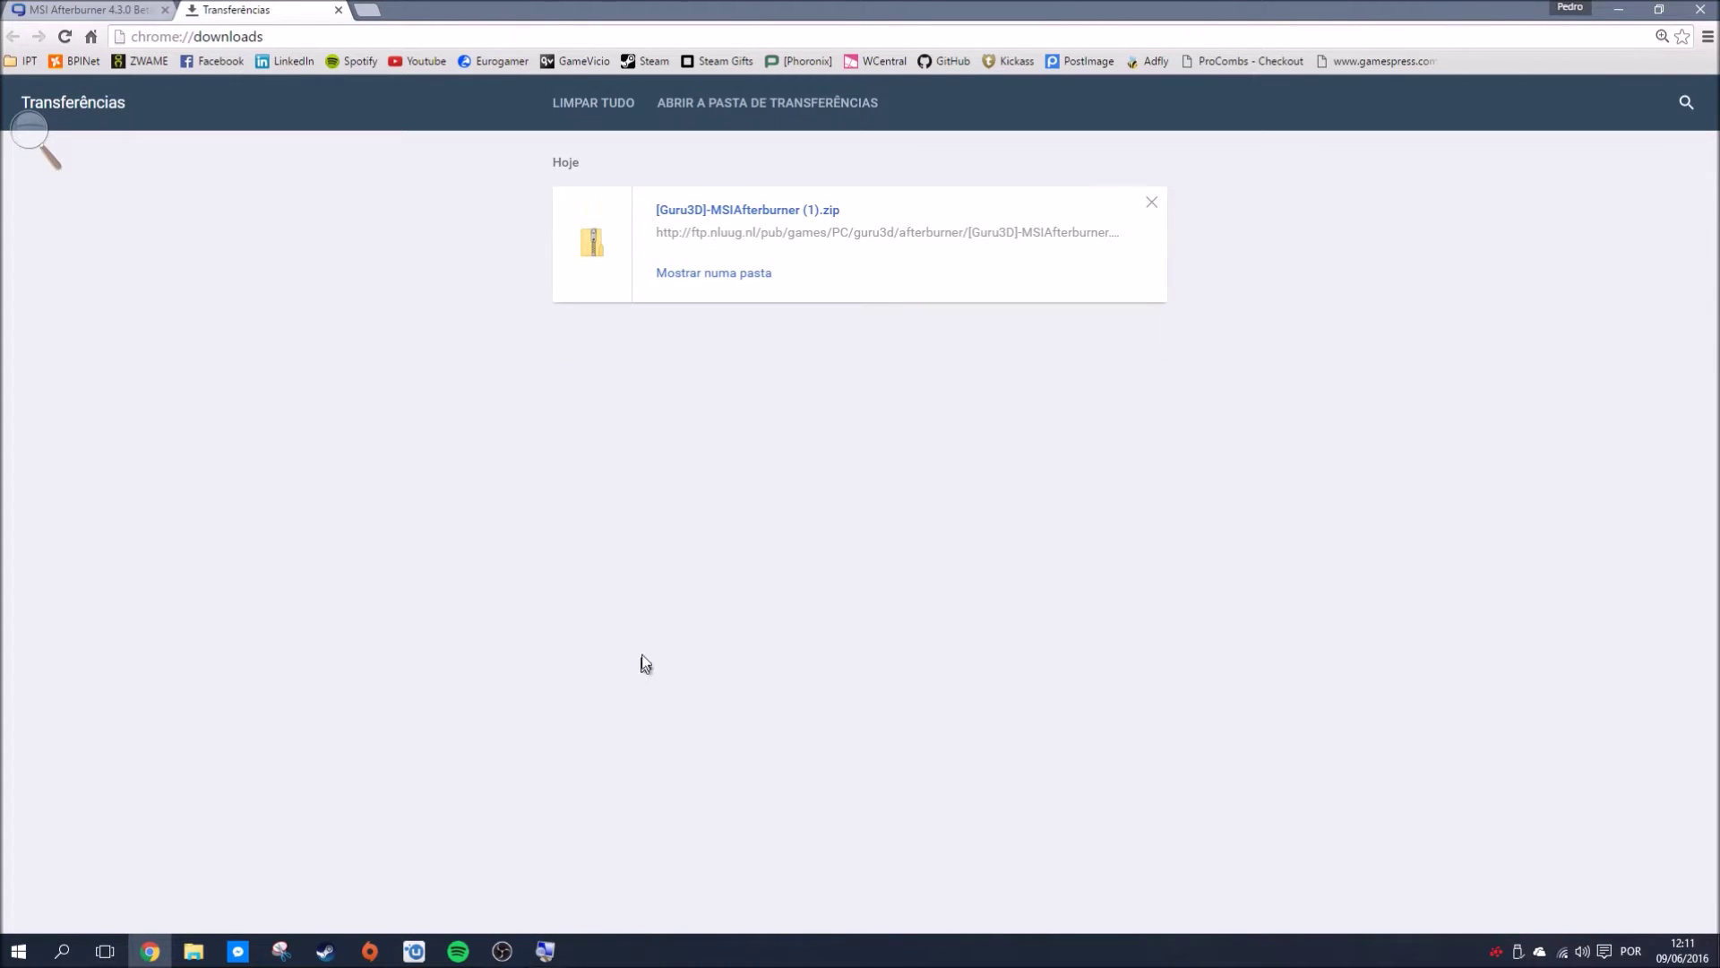
- Open the downloaded Afterburner zip and run MSIAfterburnerSetup420.exe past the compressed-folder warning
{"action": "left_click", "coordinate": [721, 272]}
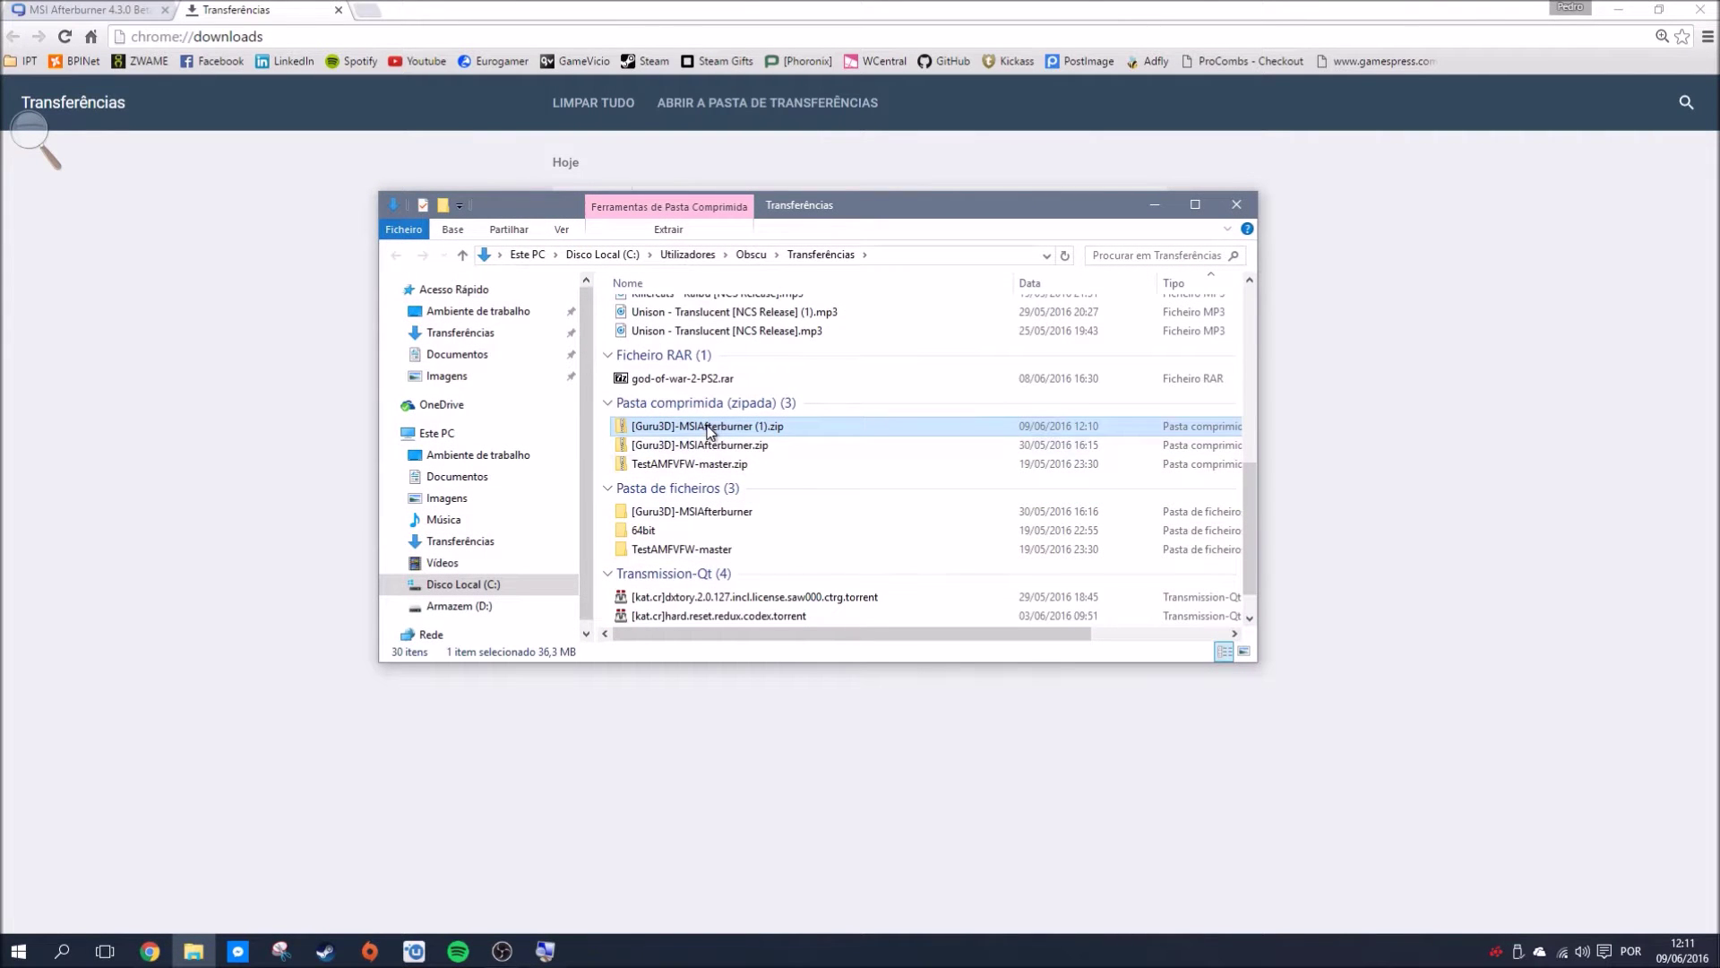
{"action": "double_click", "coordinate": [710, 475]}
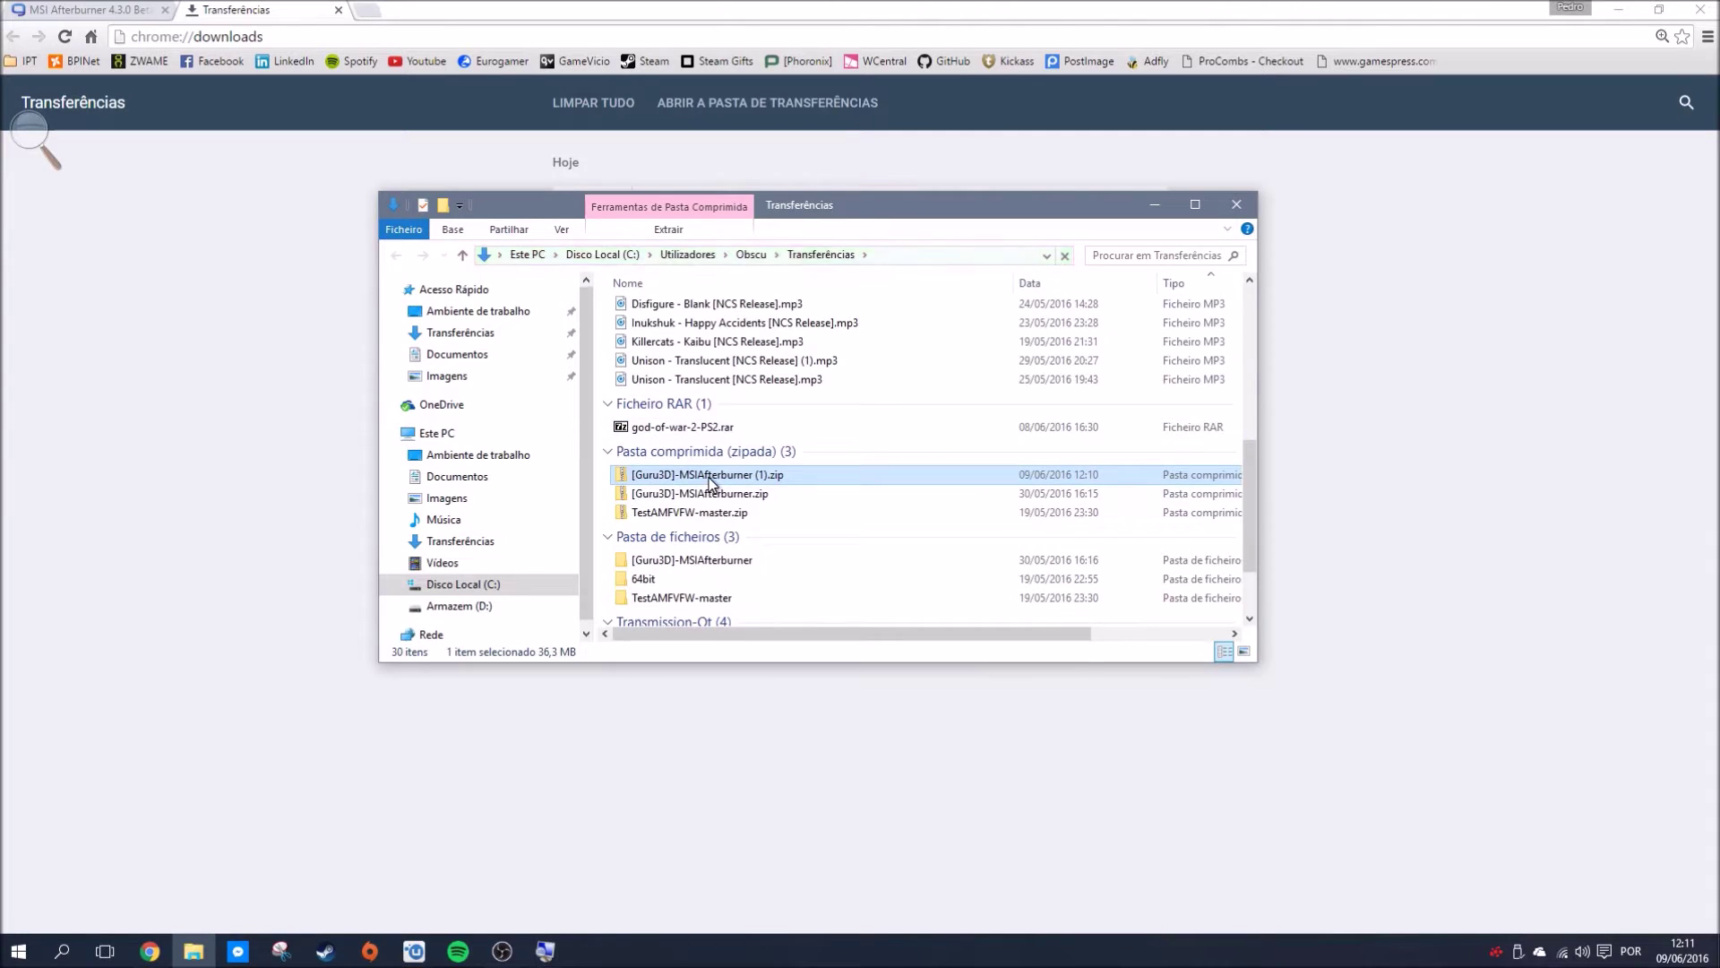
{"action": "double_click", "coordinate": [709, 330]}
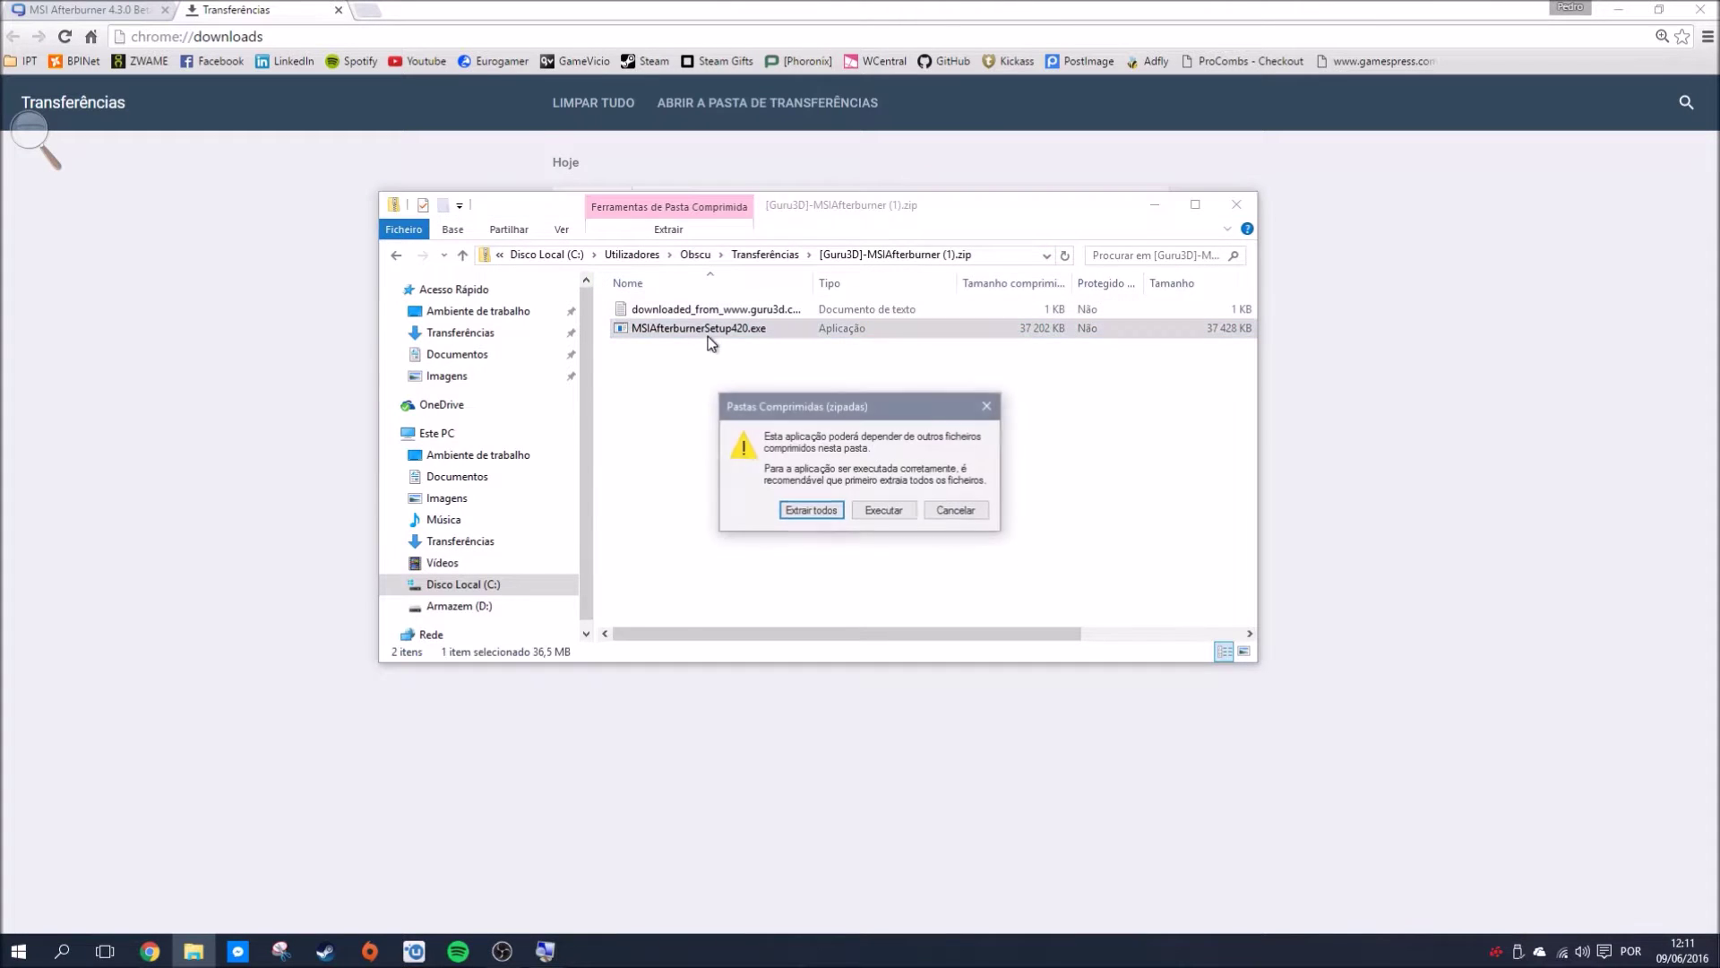
{"action": "left_click", "coordinate": [834, 507]}
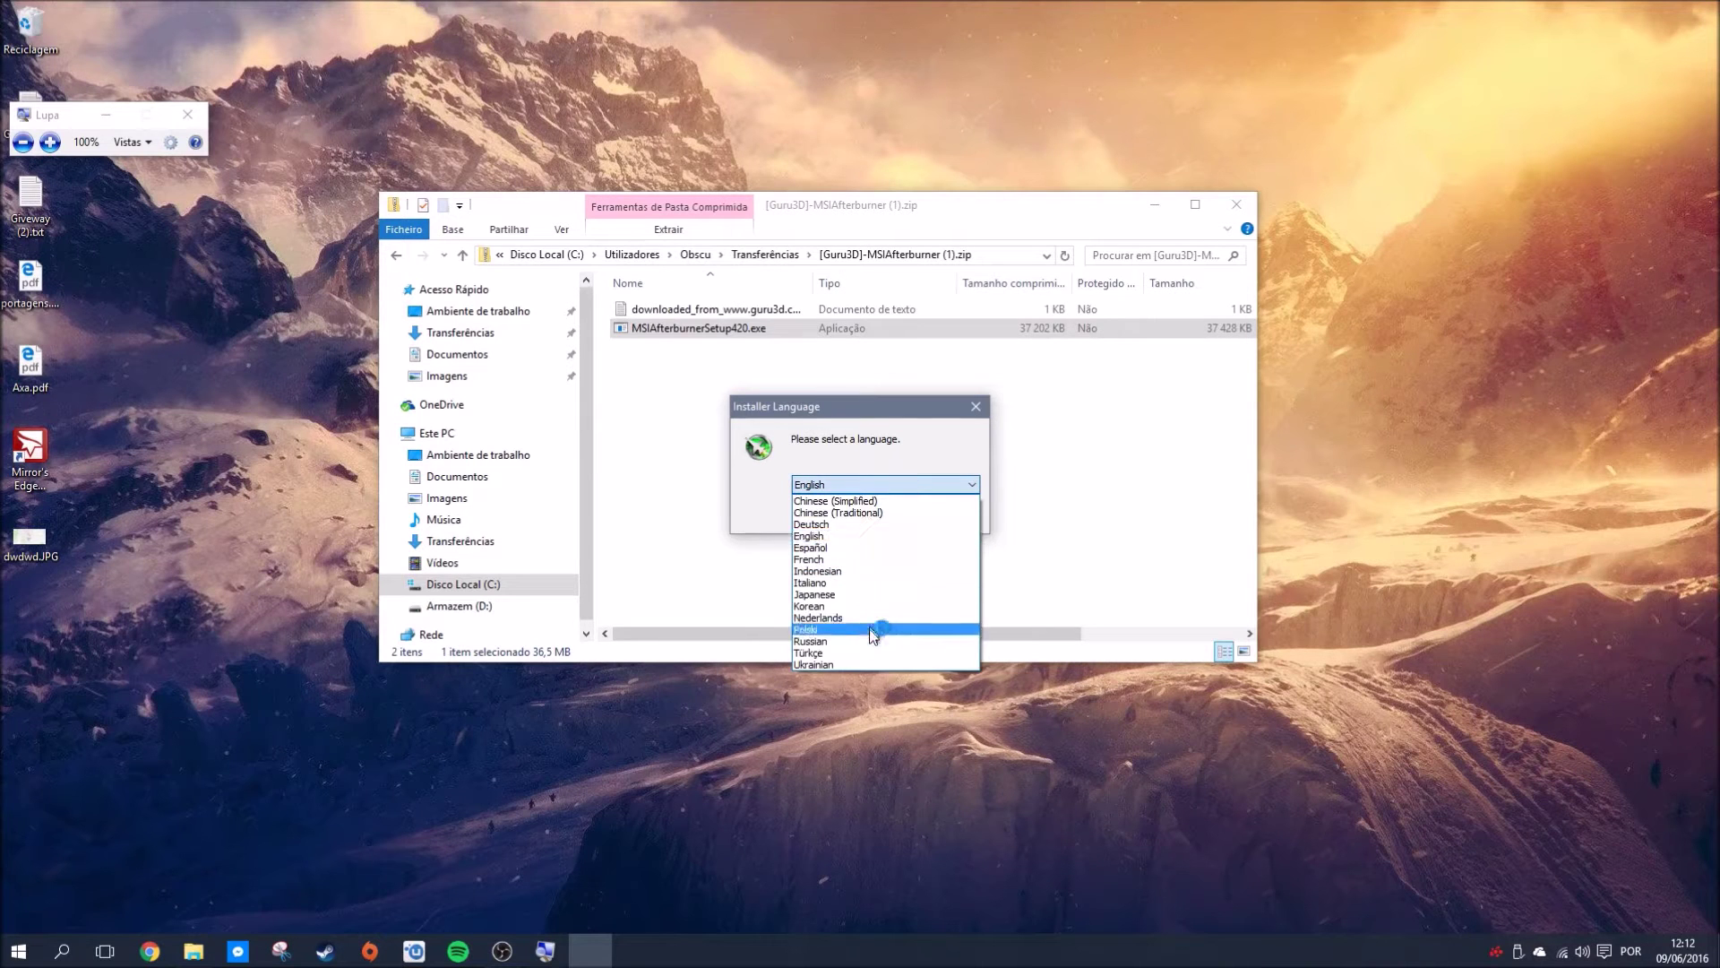
- Choose English as the installer language and accept the license agreement
{"action": "left_click", "coordinate": [927, 484]}
{"action": "left_click", "coordinate": [865, 516]}
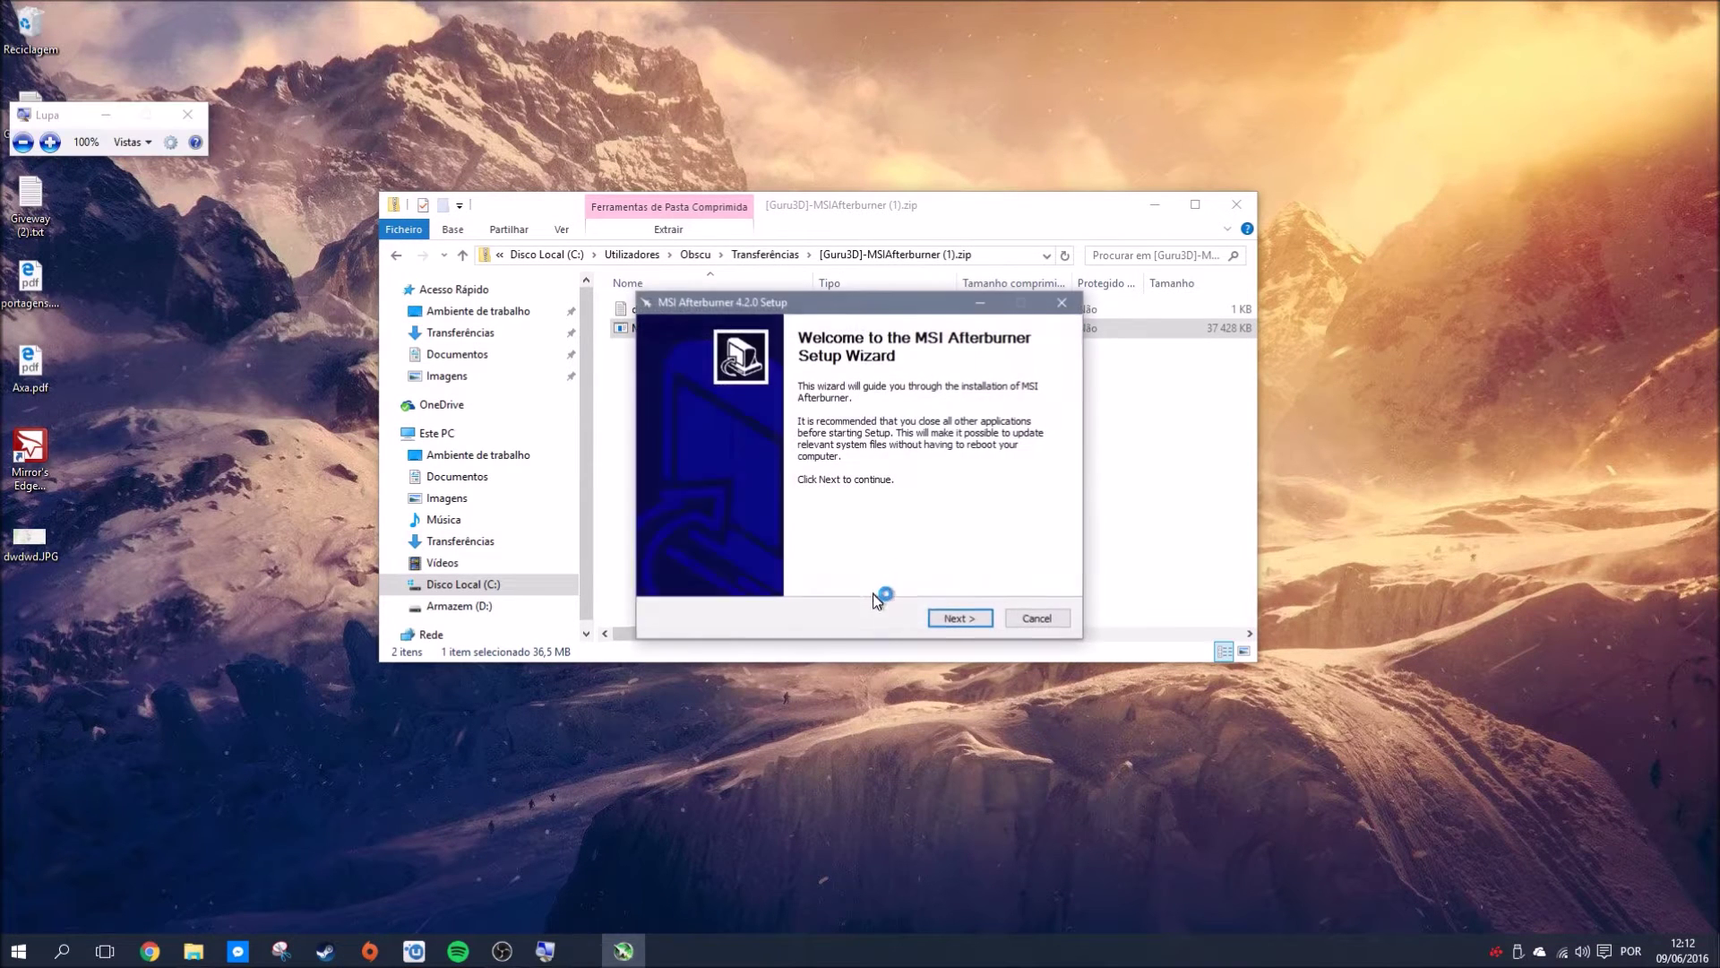
{"action": "key", "text": "super+plus"}
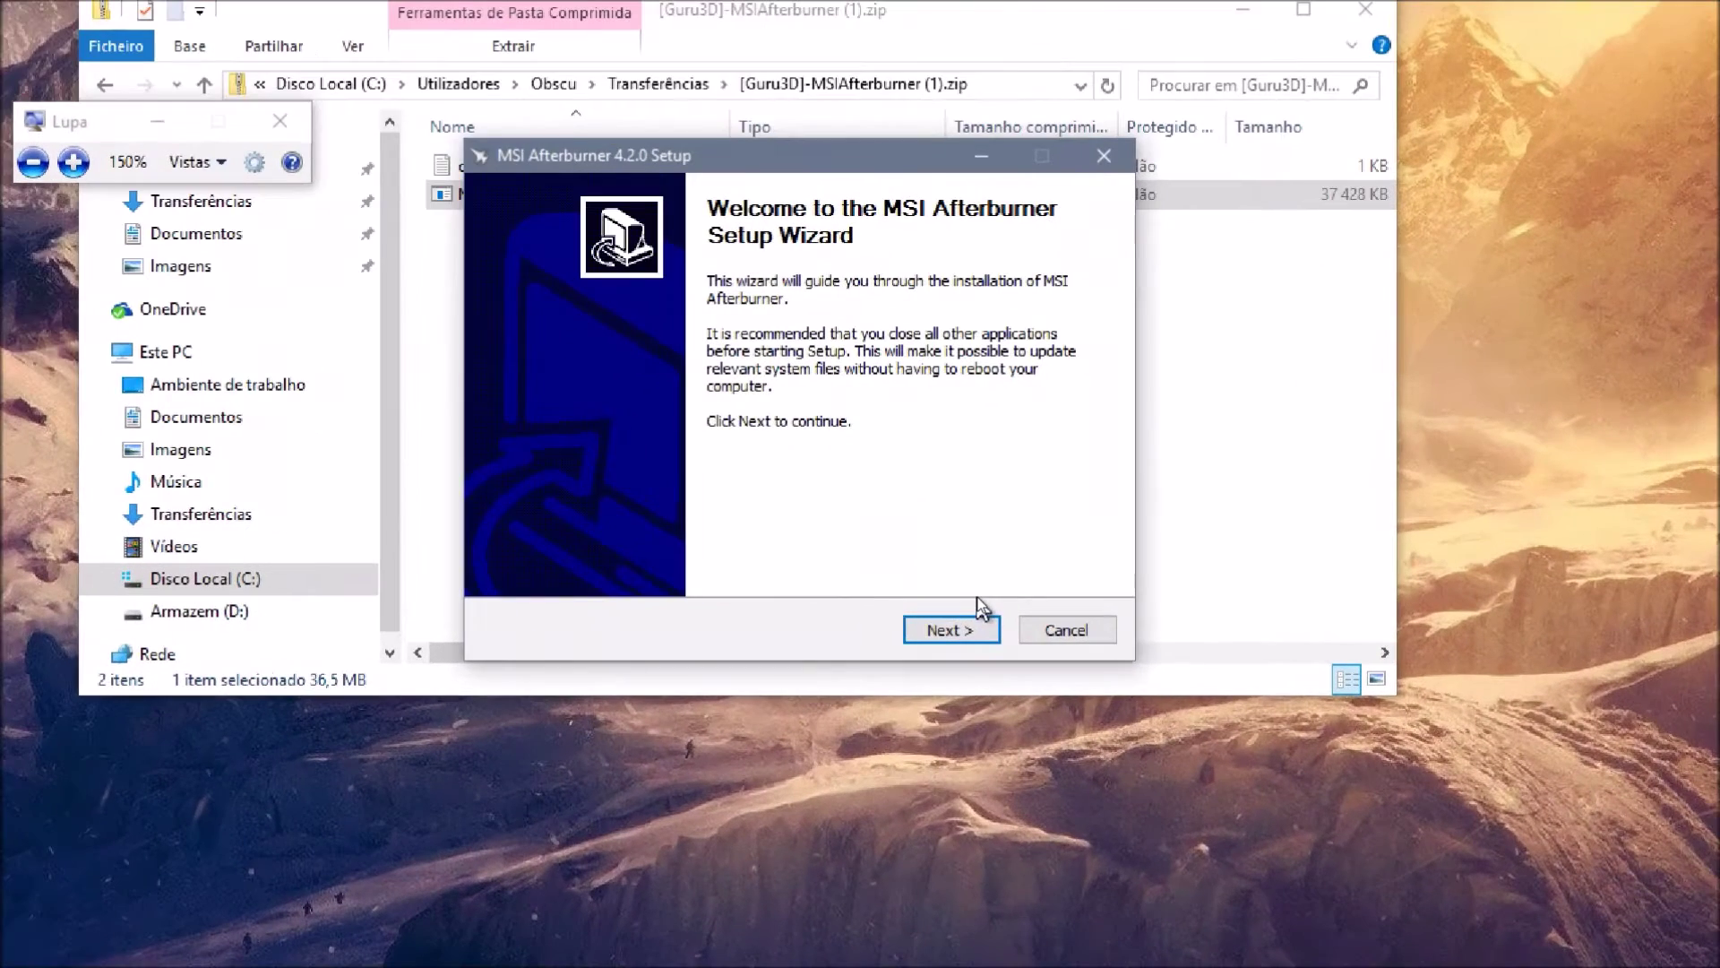
{"action": "left_click", "coordinate": [952, 630]}
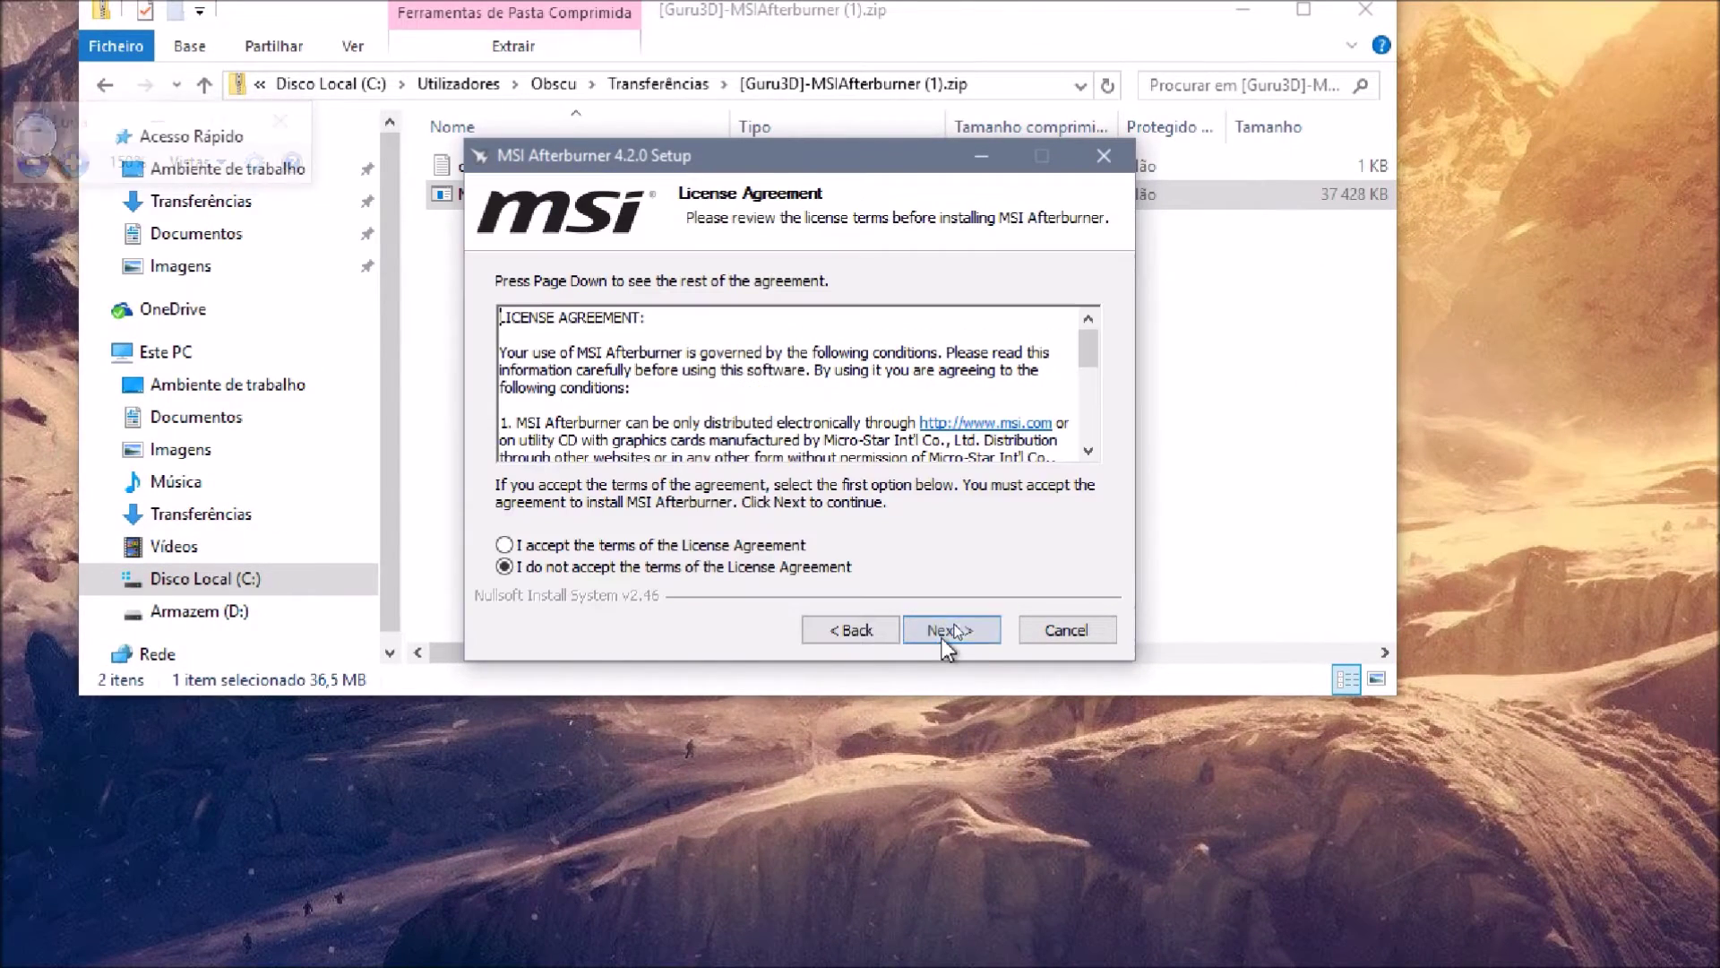
{"action": "left_click", "coordinate": [657, 547]}
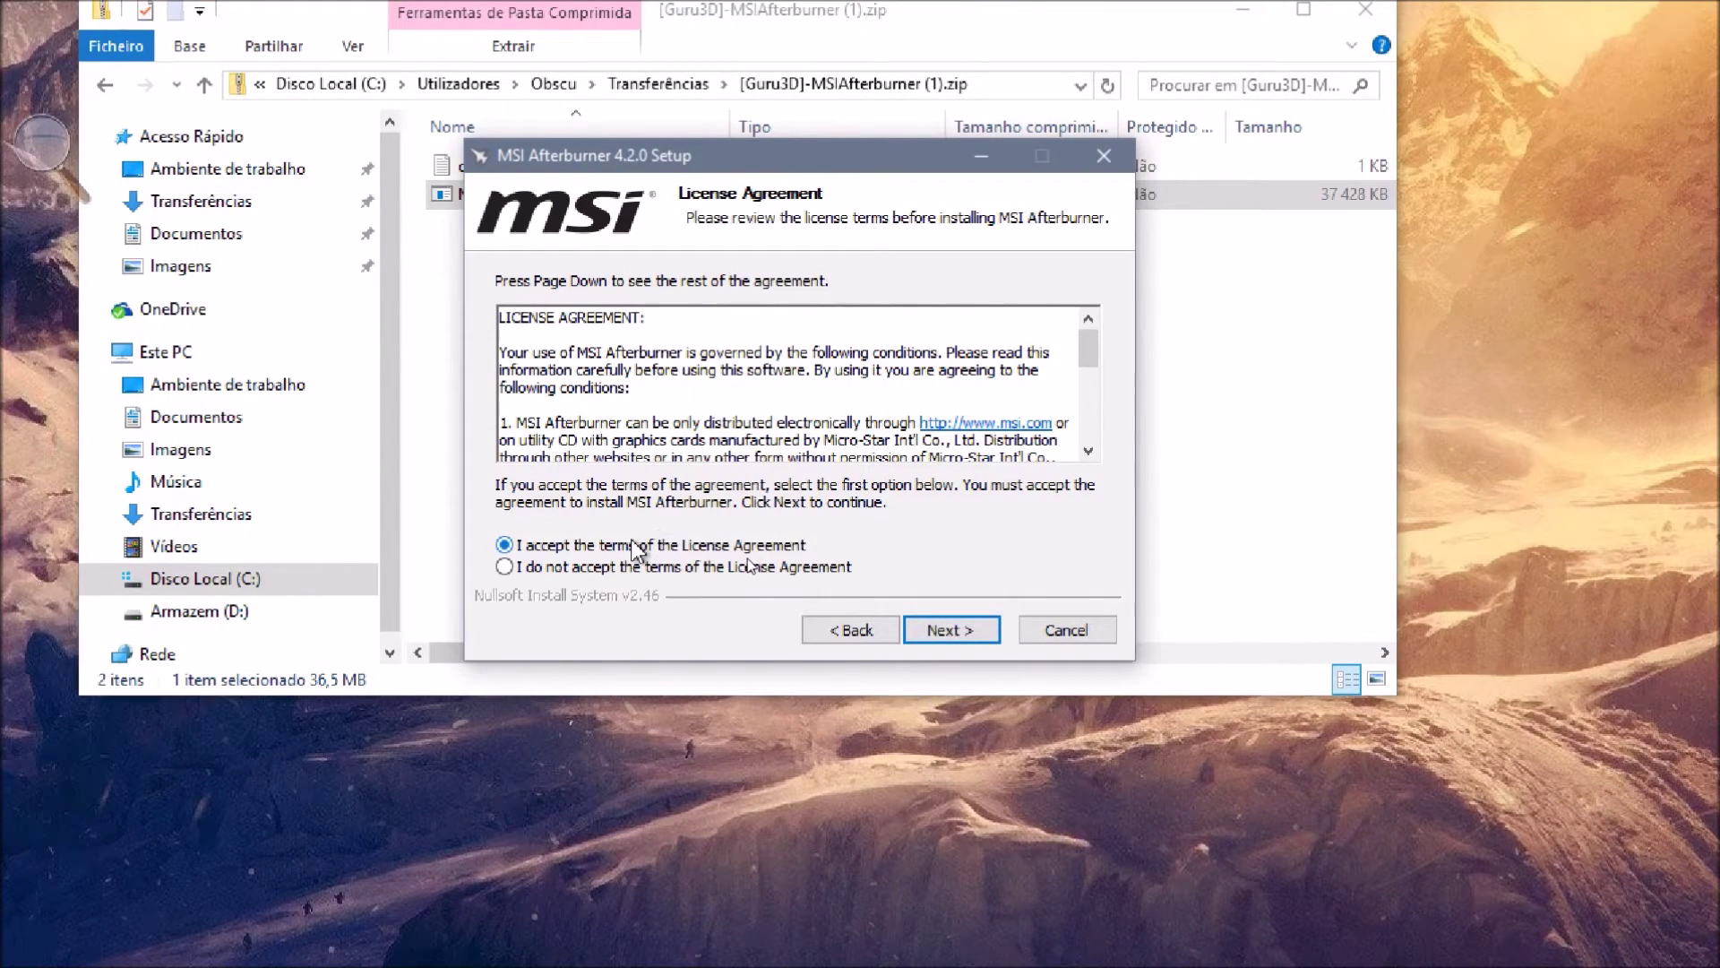
{"action": "left_click", "coordinate": [971, 632]}
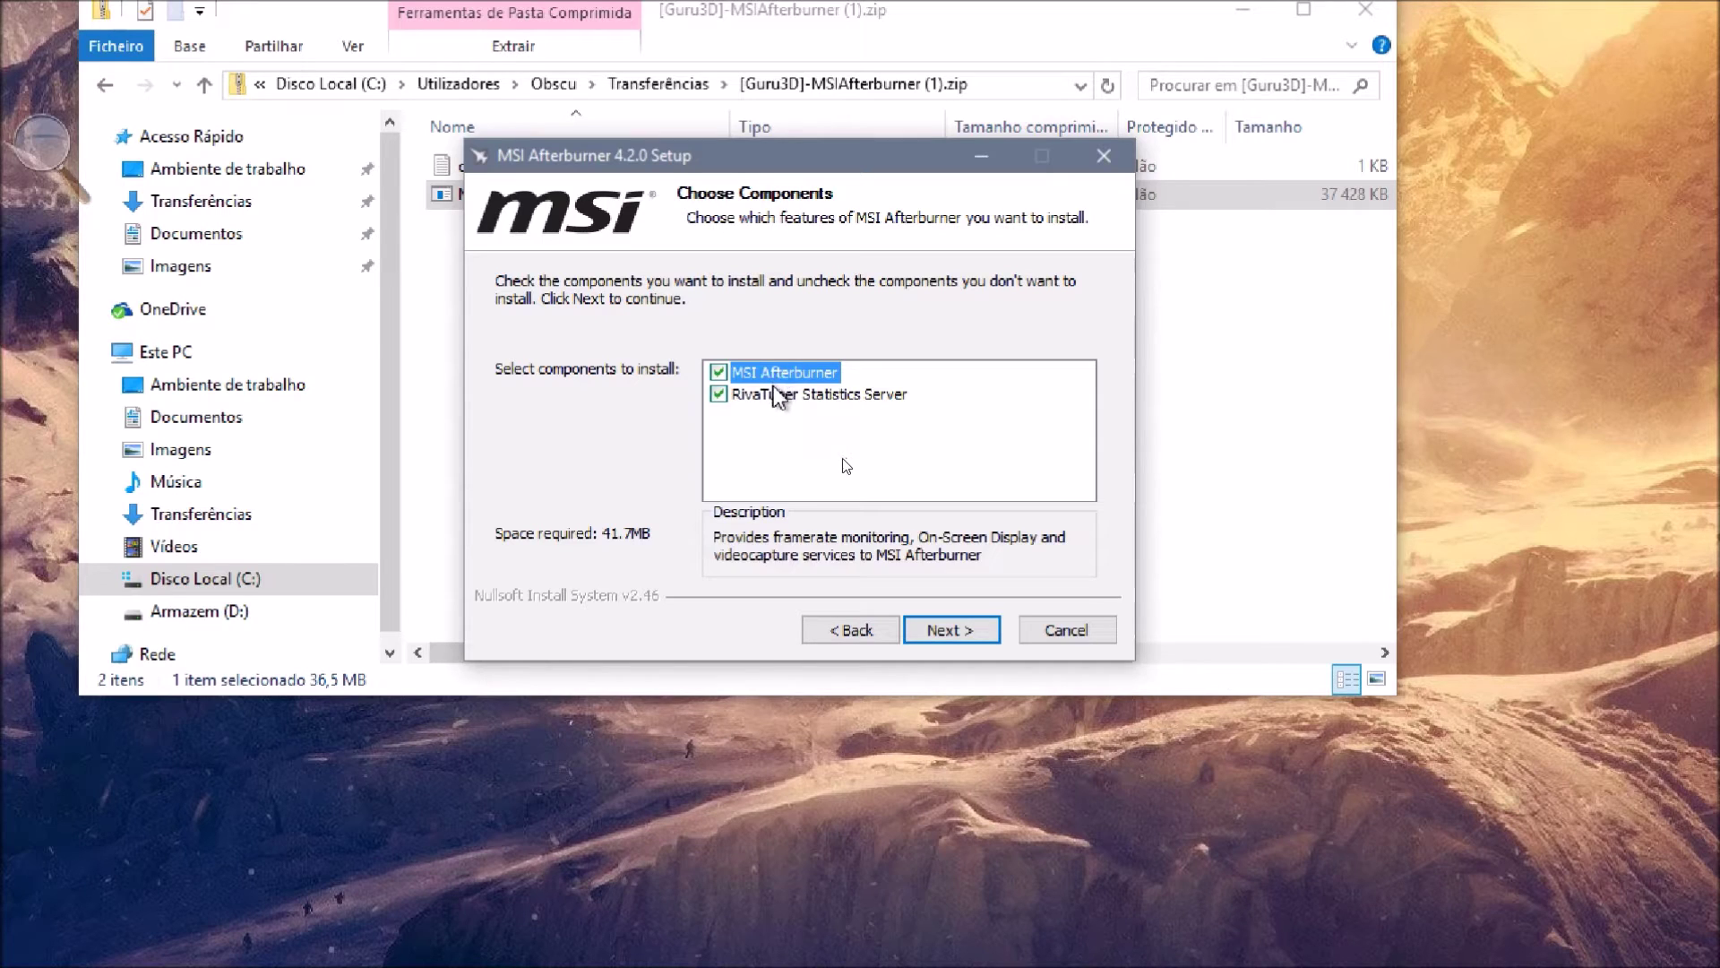
- Install with RivaTuner Statistics Server included at the default location, finishing both wizards
{"action": "left_click", "coordinate": [718, 394]}
{"action": "left_click", "coordinate": [719, 394]}
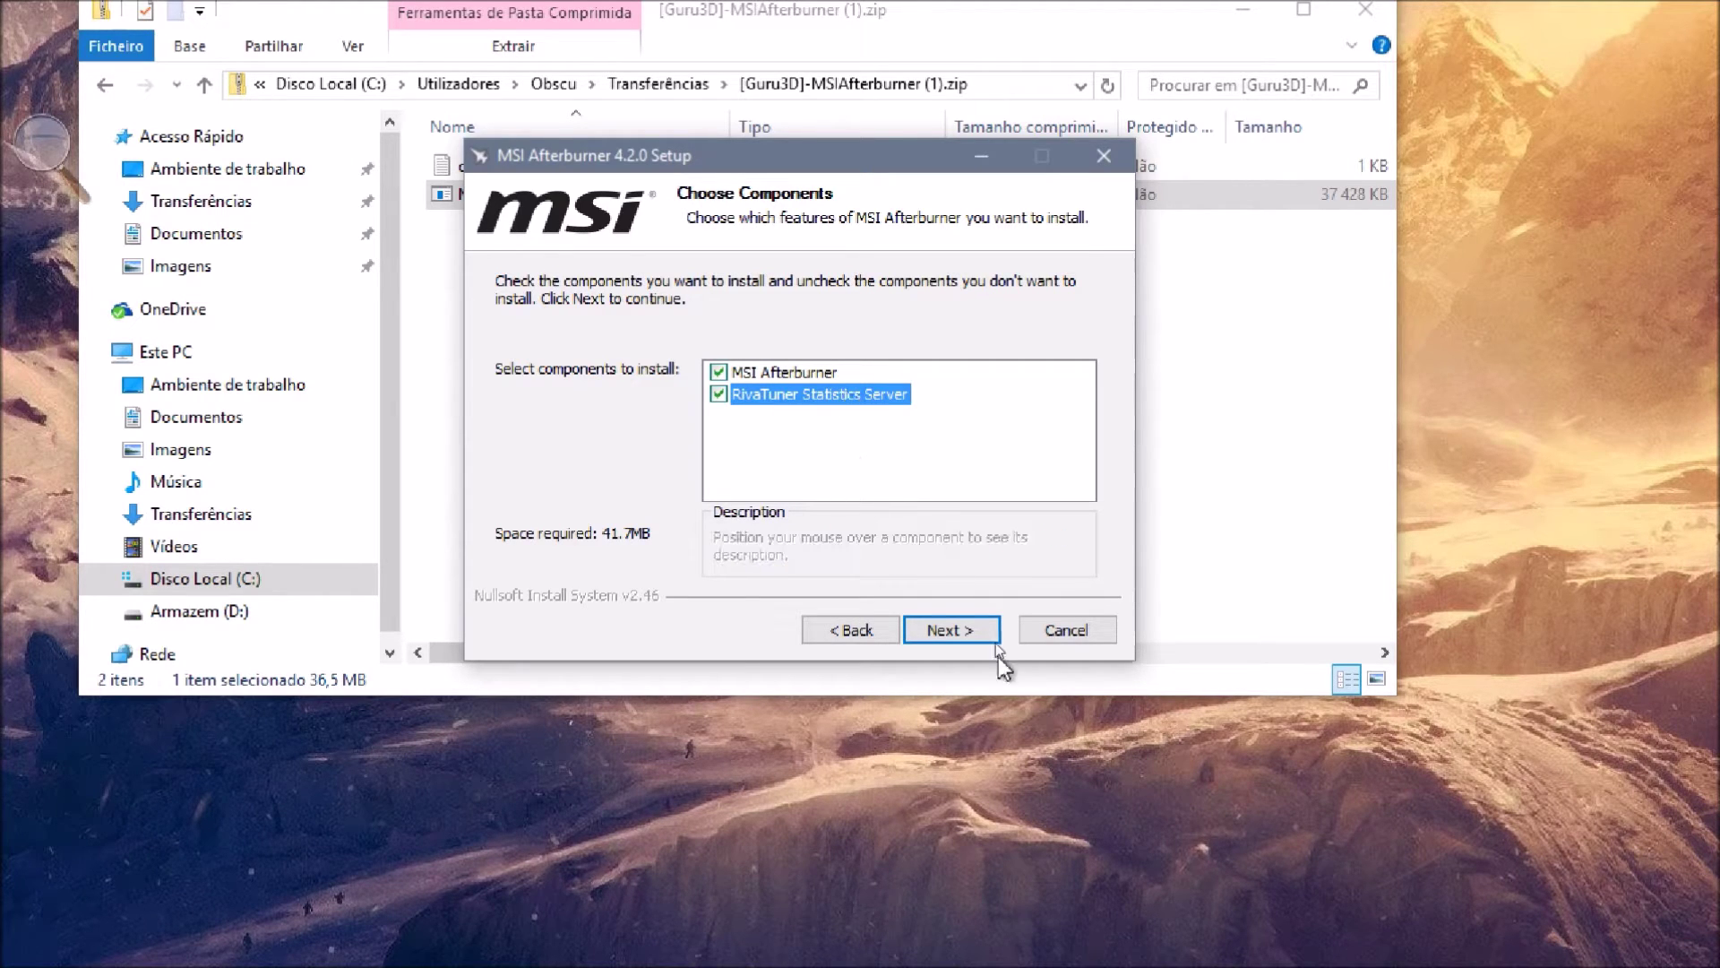
{"action": "left_click", "coordinate": [964, 627]}
{"action": "left_click", "coordinate": [966, 628]}
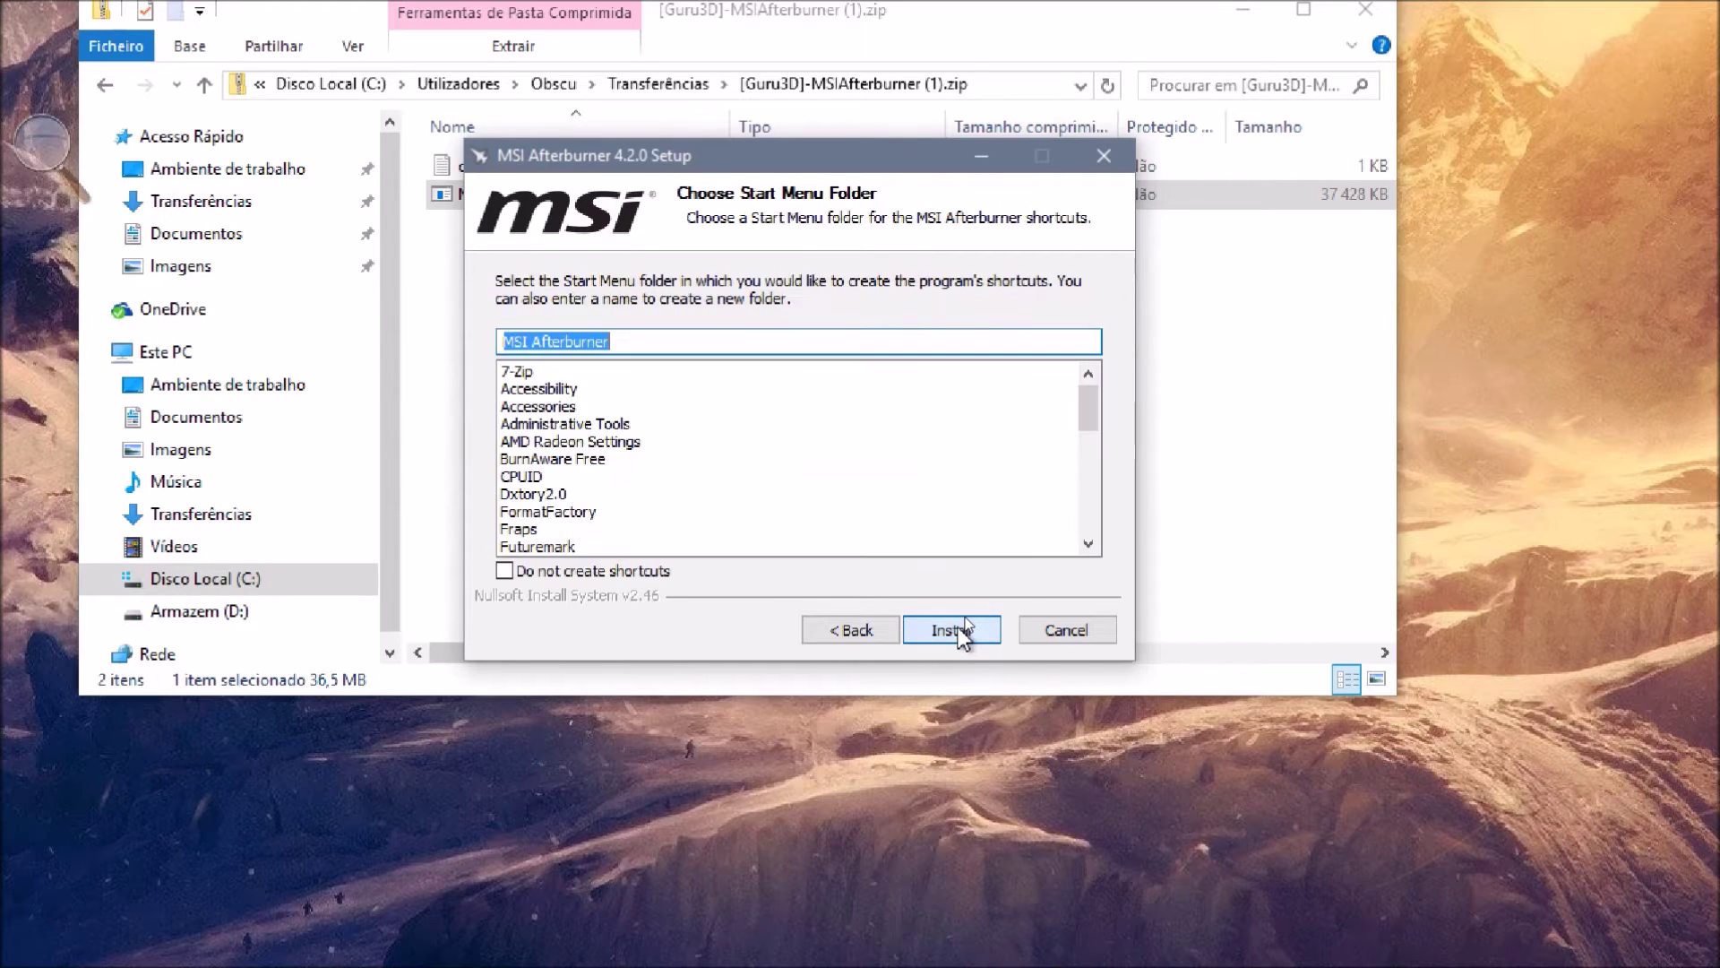
{"action": "left_click", "coordinate": [964, 629]}
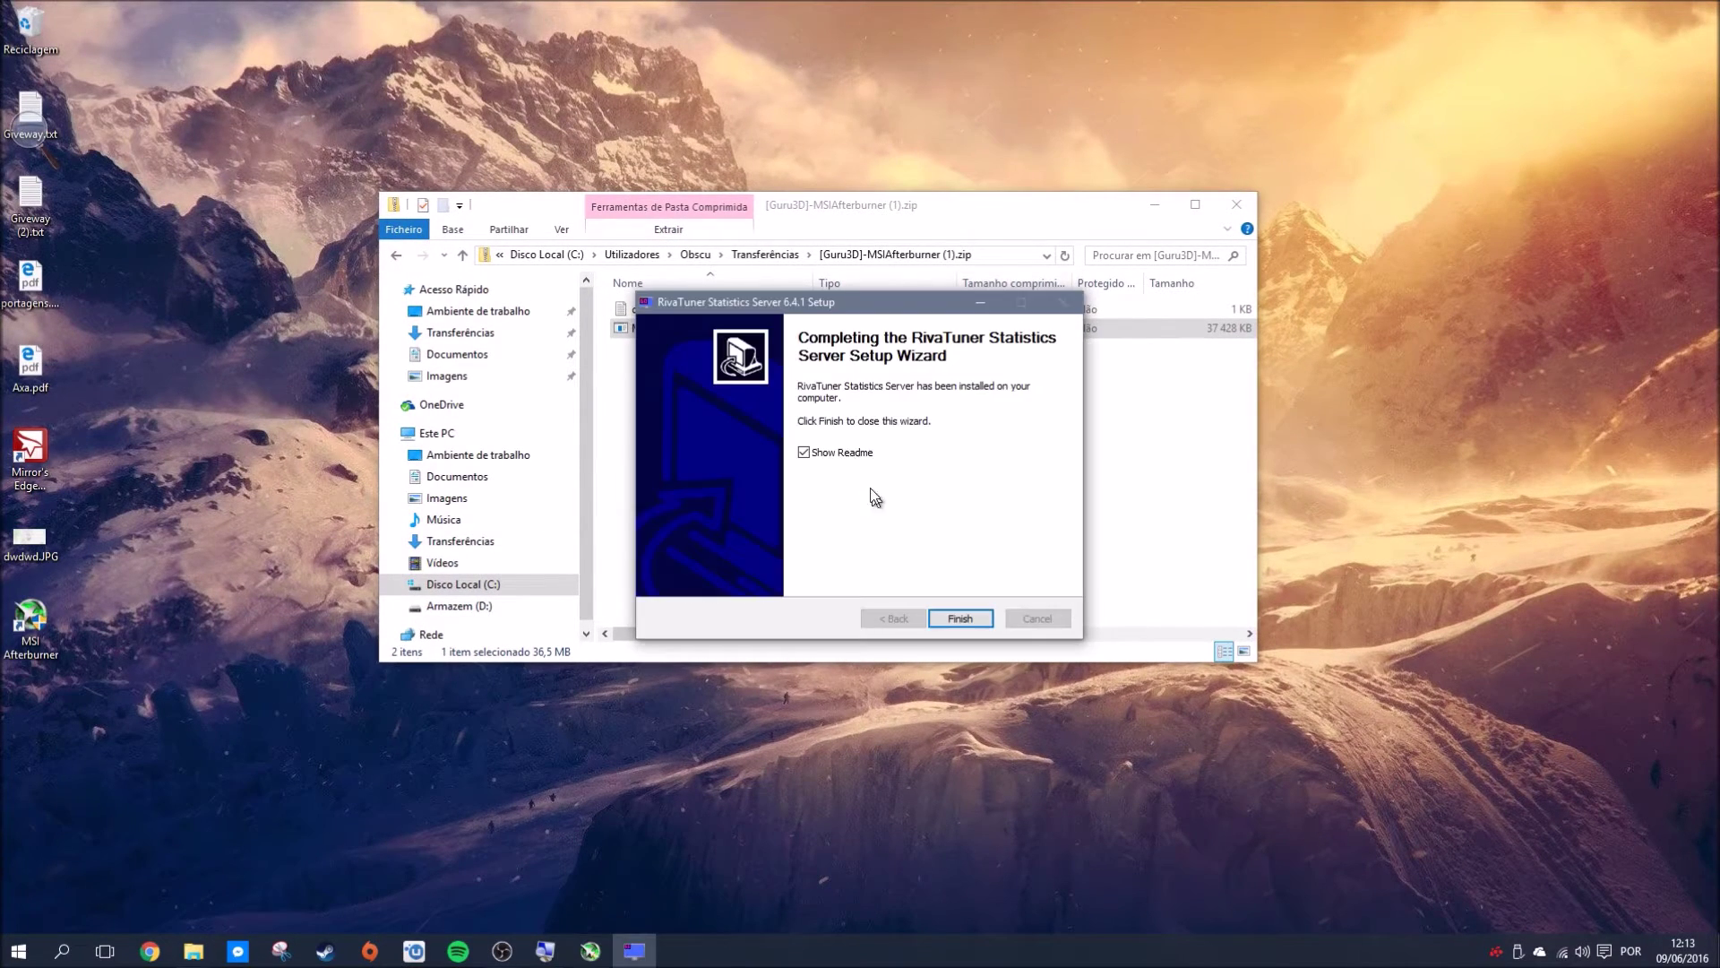
{"action": "left_click", "coordinate": [960, 619]}
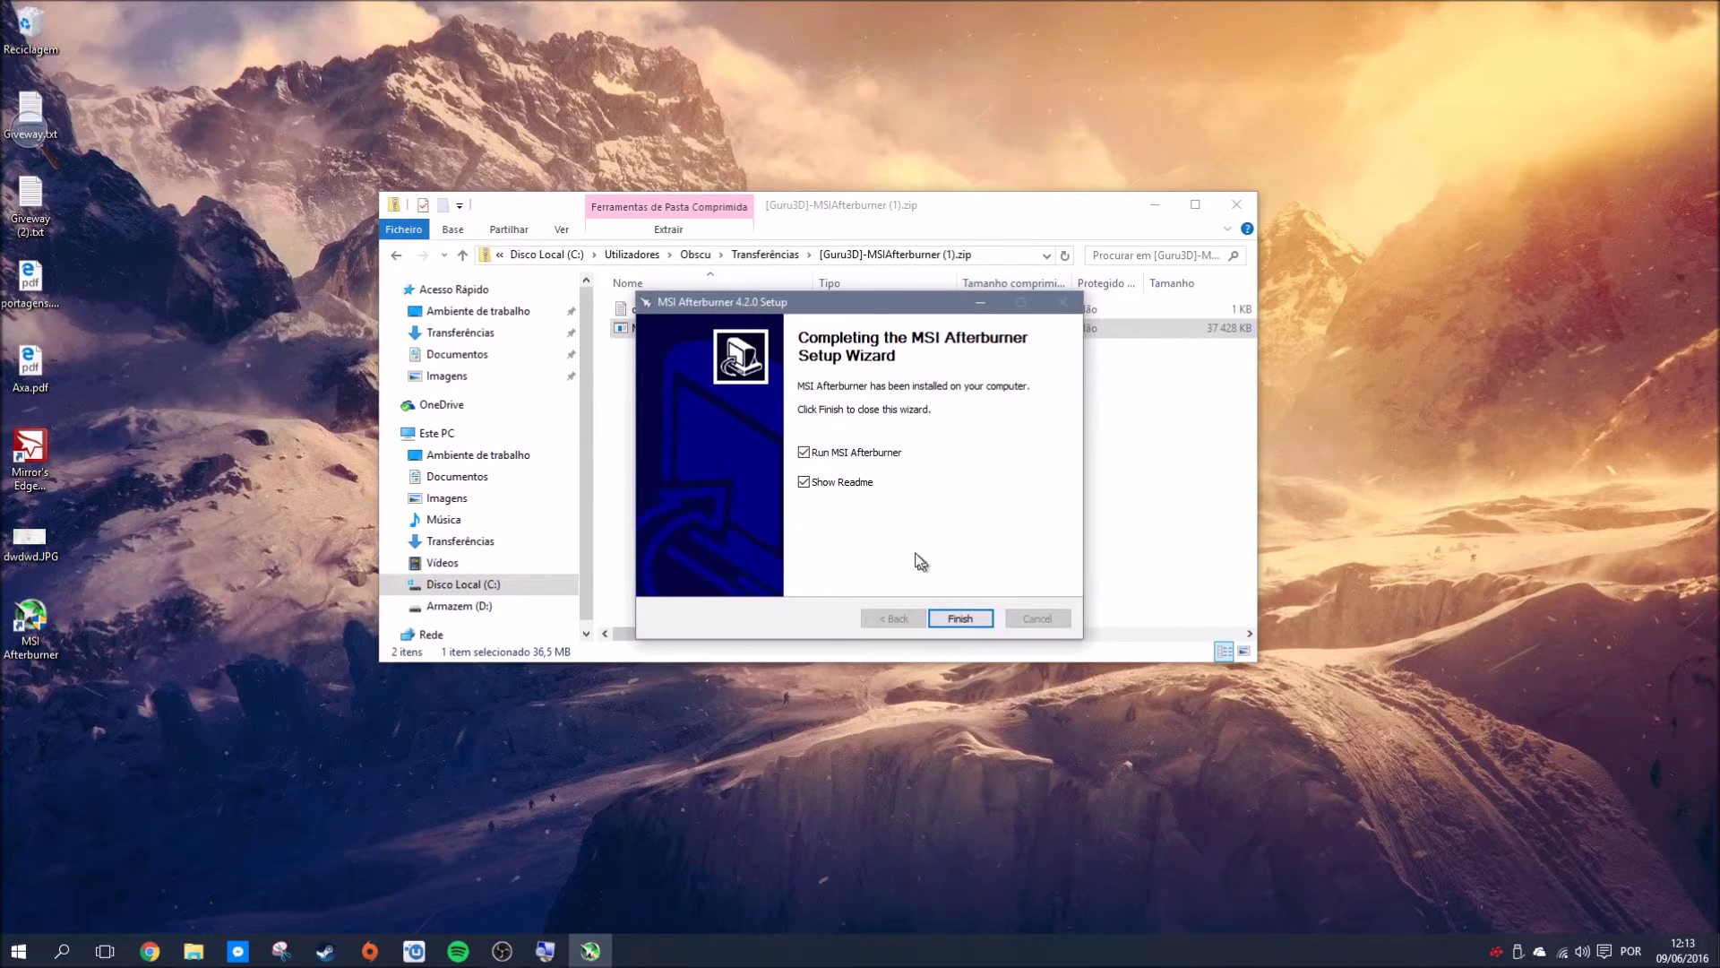
{"action": "left_click", "coordinate": [961, 618]}
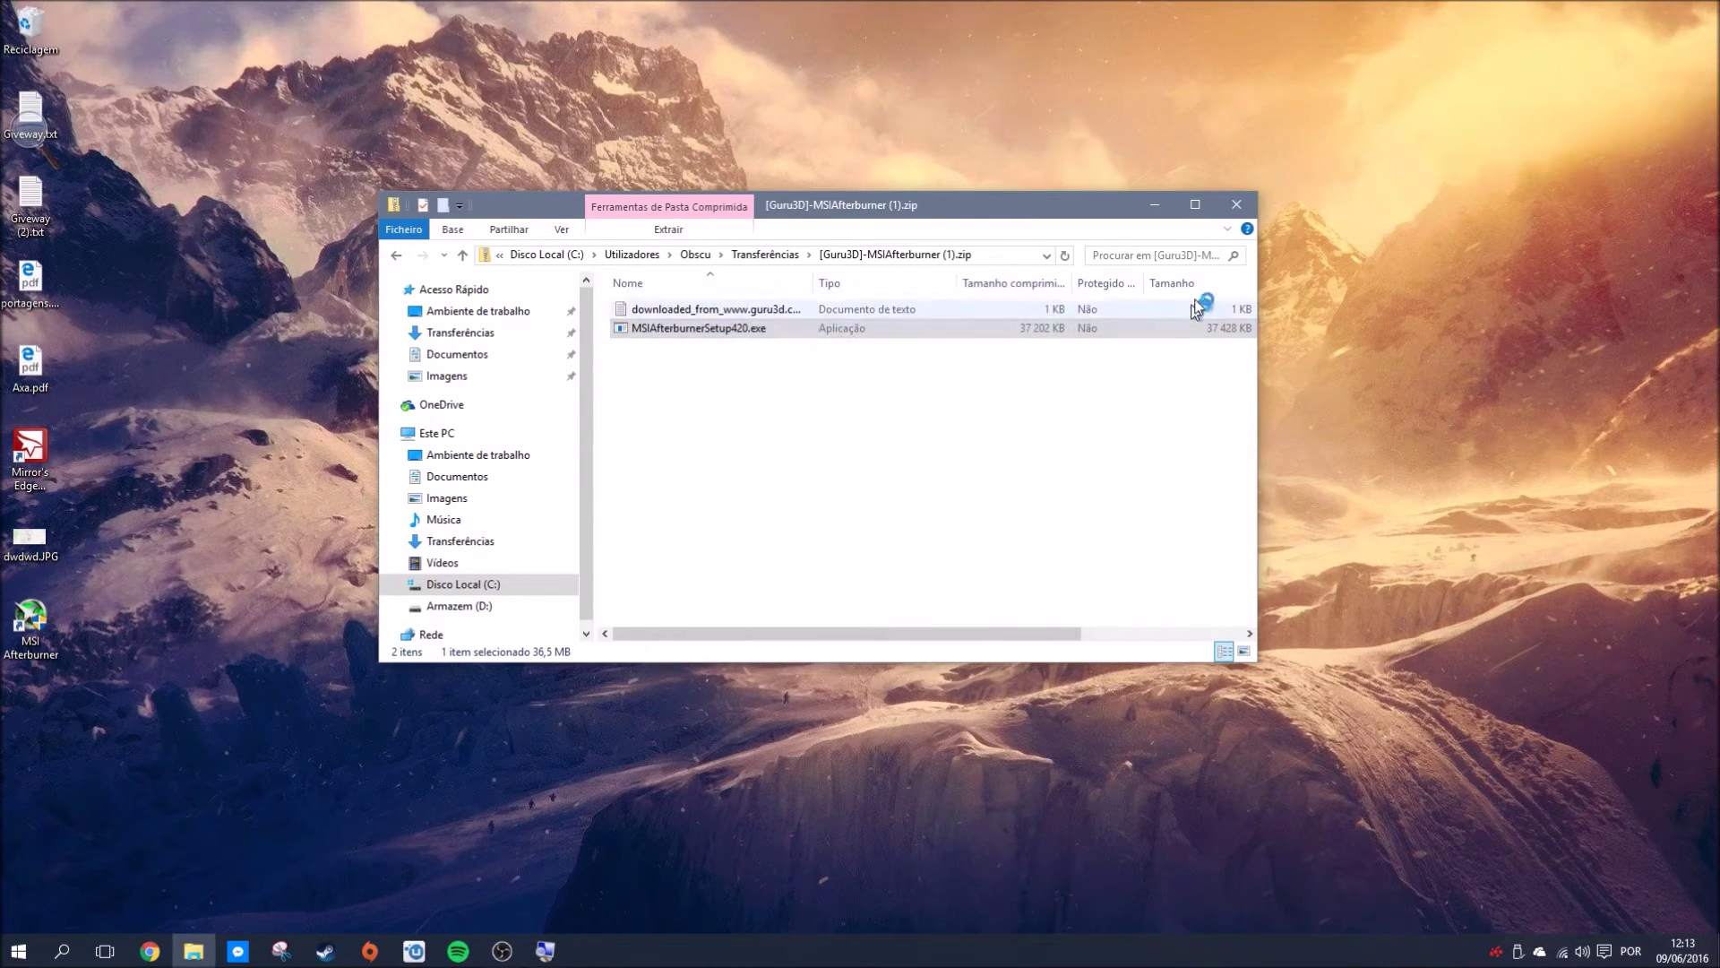
- Switch Afterburner's User Interface skin from Cyborg Red to Default MSI Afterburner v3
{"action": "left_click", "coordinate": [1235, 205]}
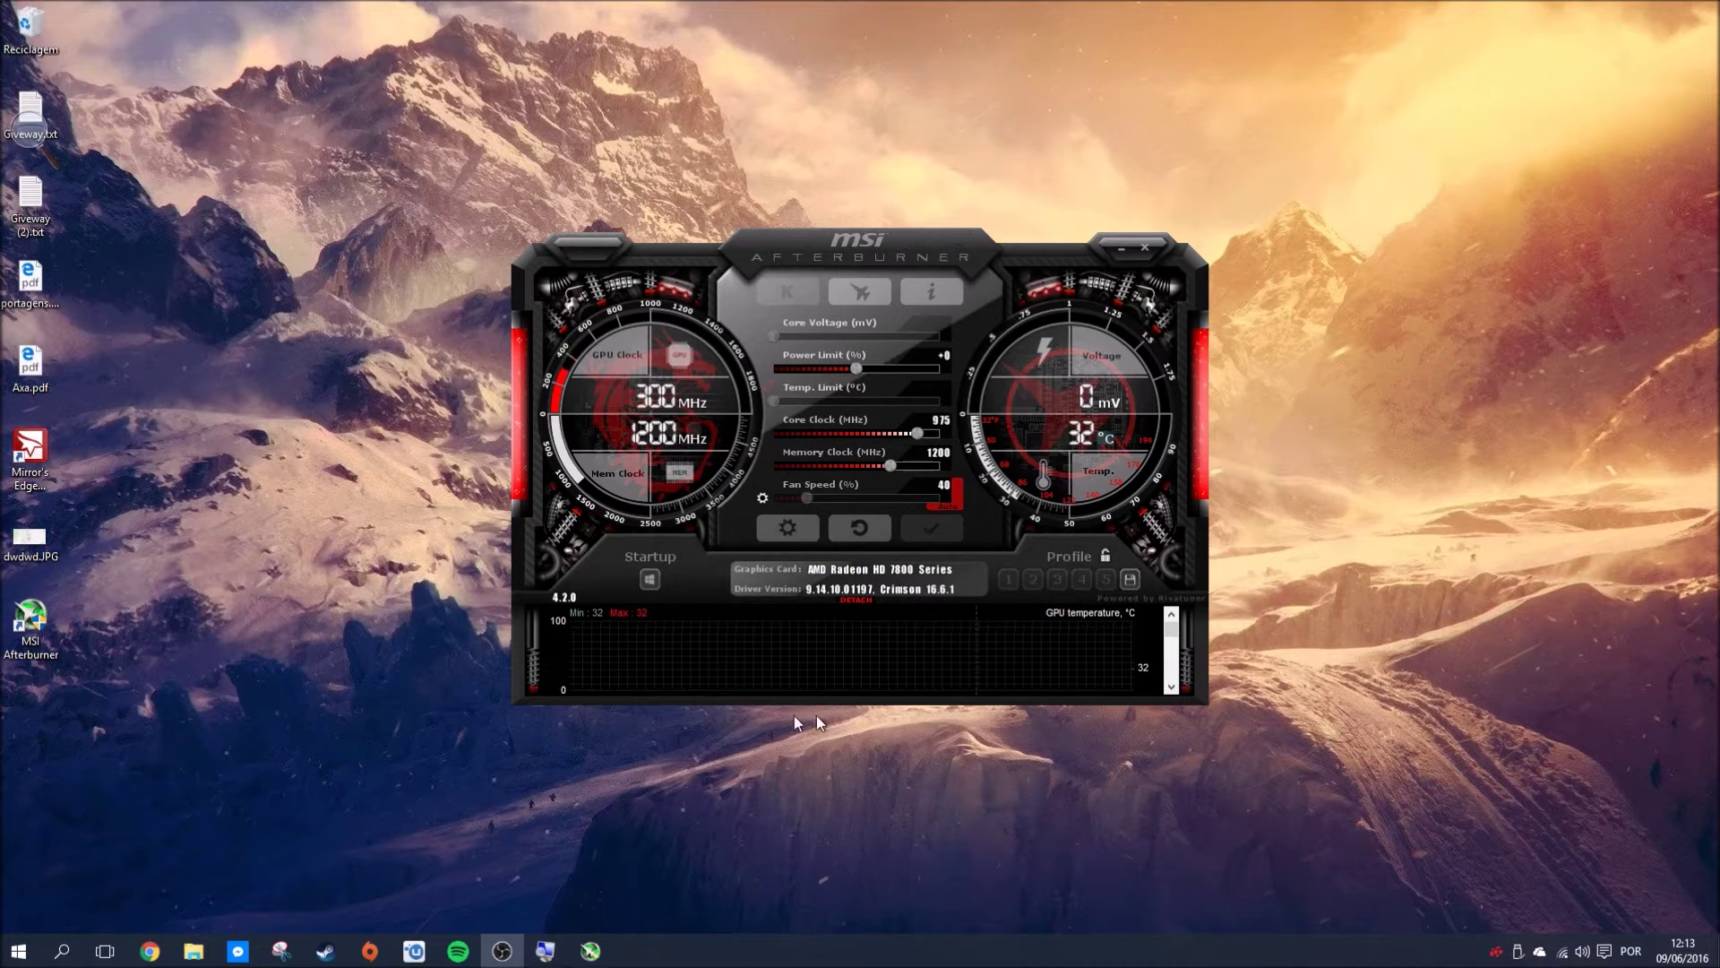
{"action": "mouse_move", "coordinate": [1025, 659]}
{"action": "left_click", "coordinate": [789, 532]}
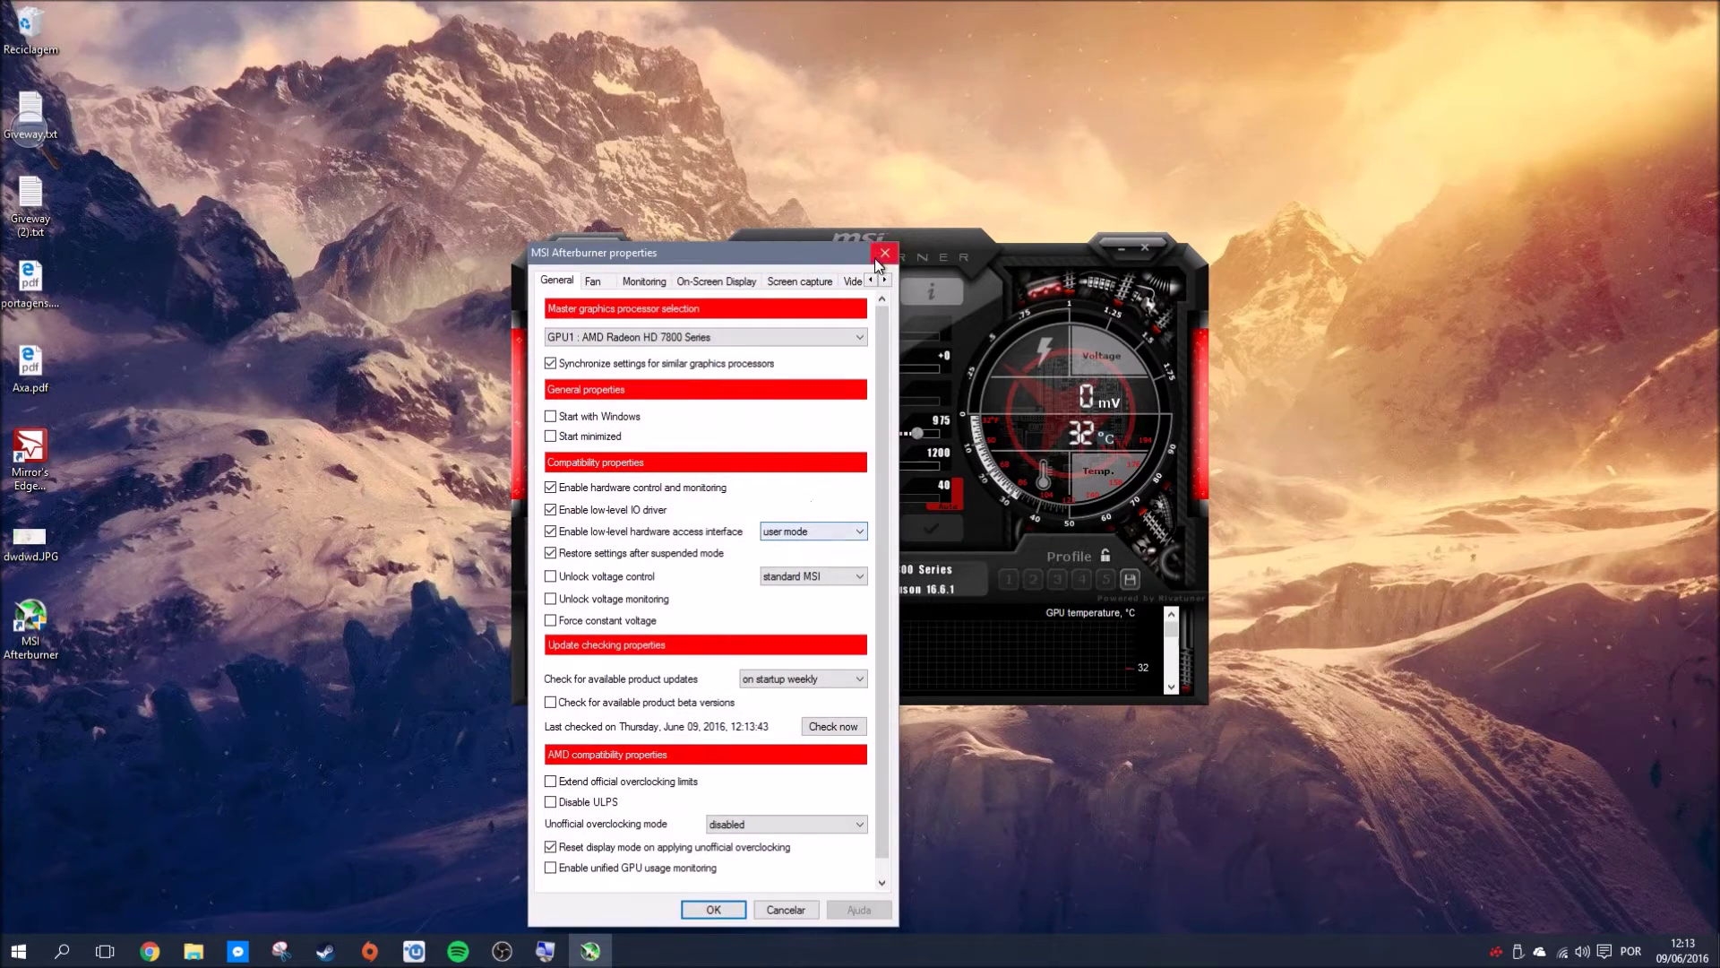
{"action": "left_click", "coordinate": [886, 281]}
{"action": "left_click", "coordinate": [886, 280]}
{"action": "left_click", "coordinate": [886, 280]}
{"action": "left_click", "coordinate": [885, 280]}
{"action": "left_click", "coordinate": [759, 279]}
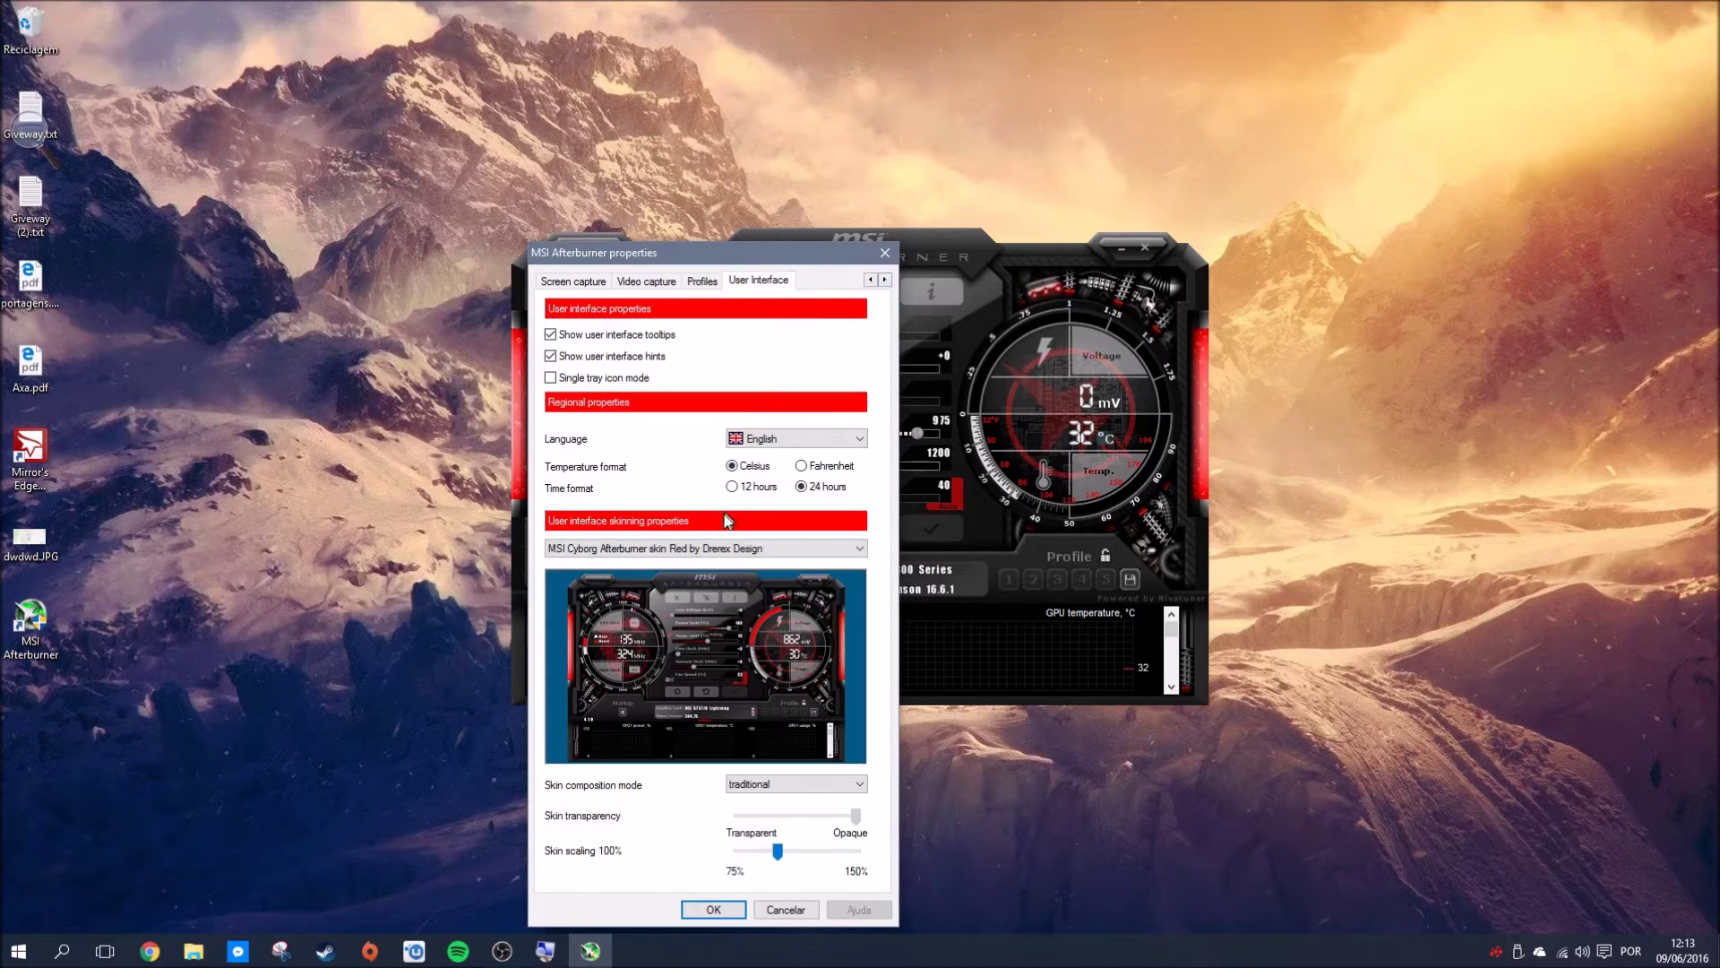
{"action": "left_click", "coordinate": [733, 548]}
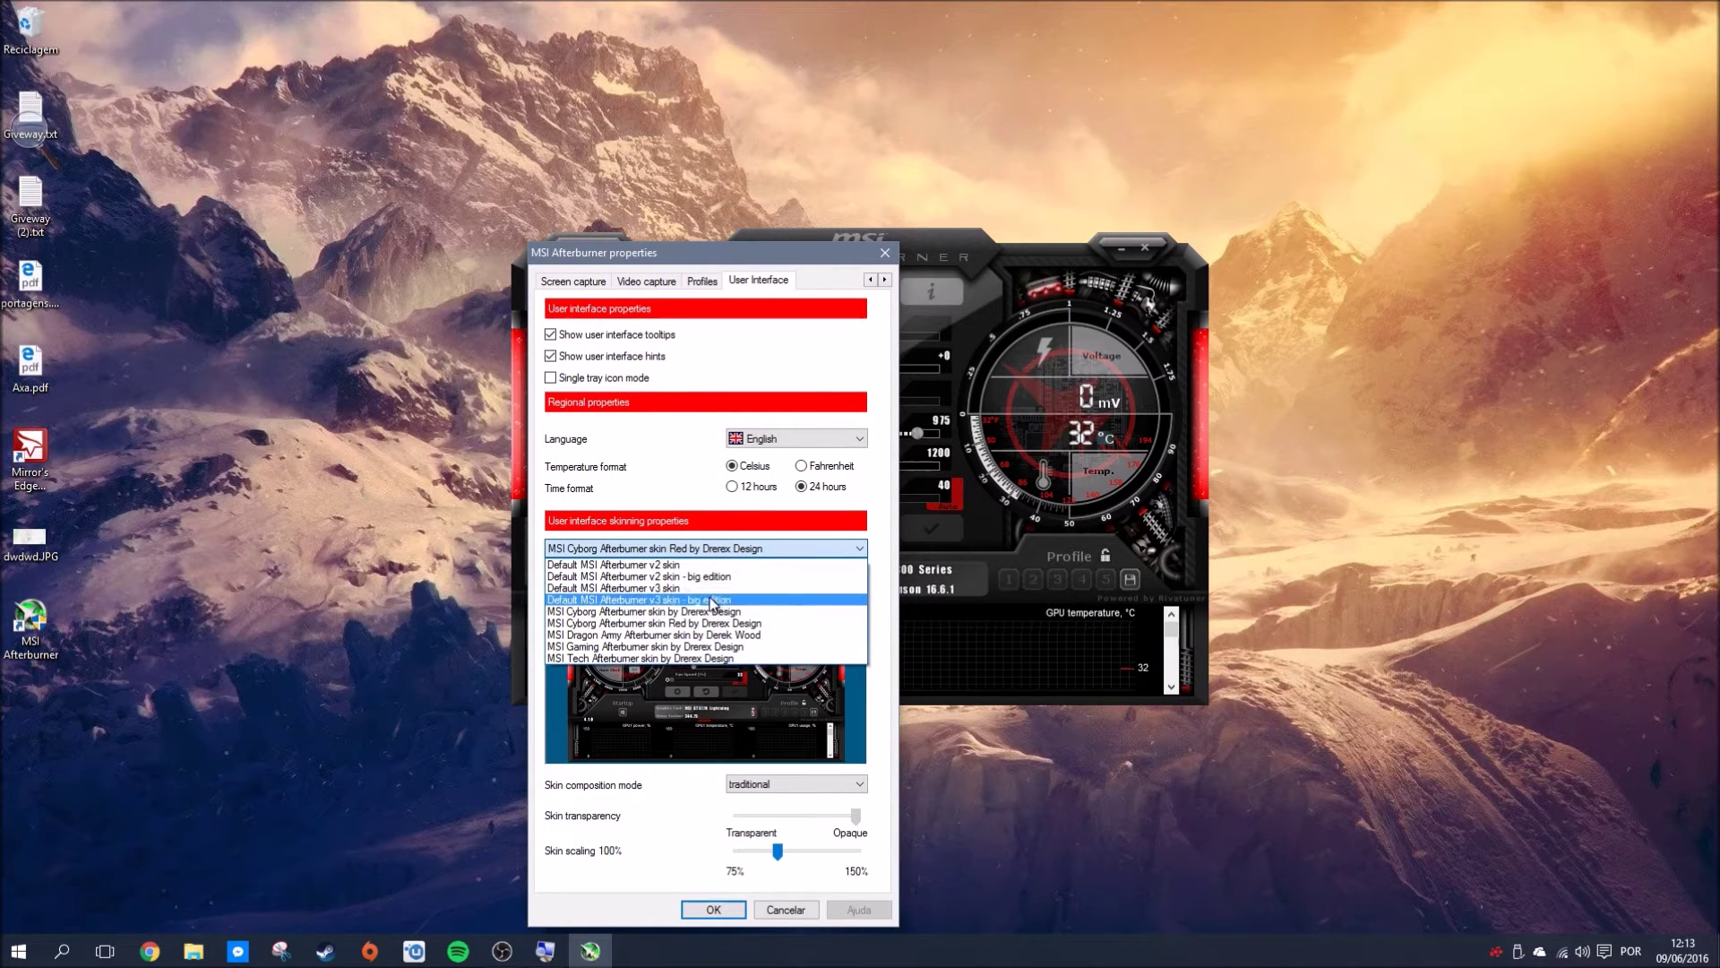
{"action": "left_click", "coordinate": [708, 588]}
{"action": "left_click", "coordinate": [713, 909]}
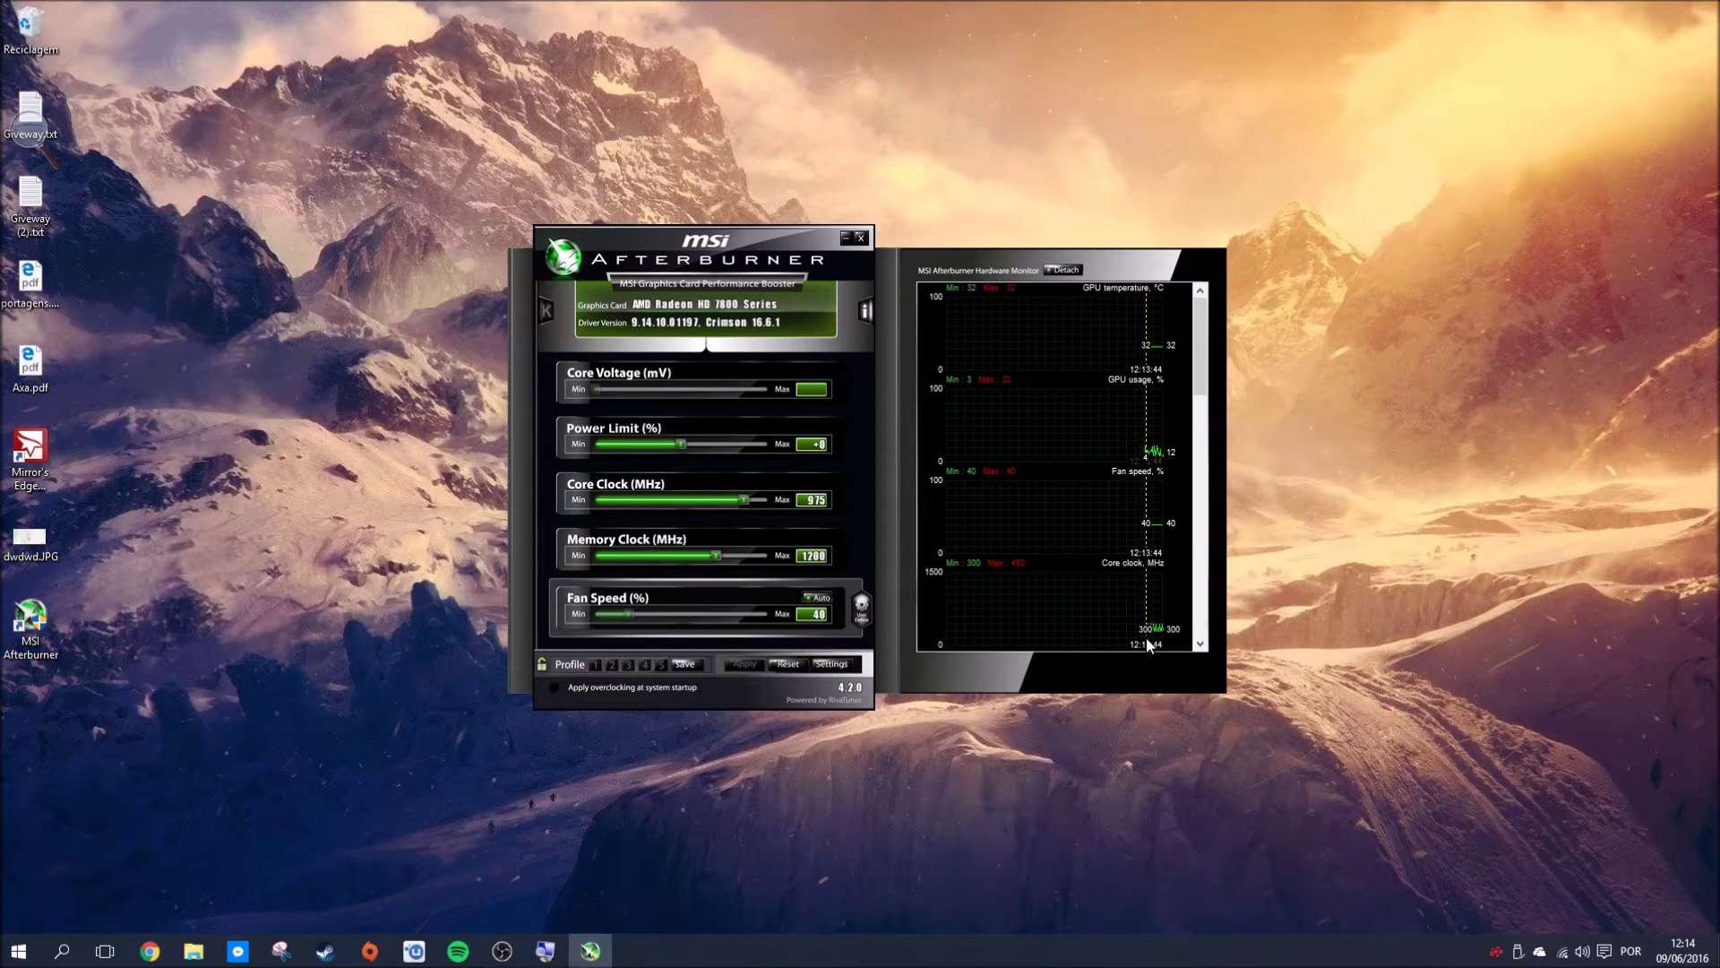
{"action": "mouse_move", "coordinate": [1147, 637]}
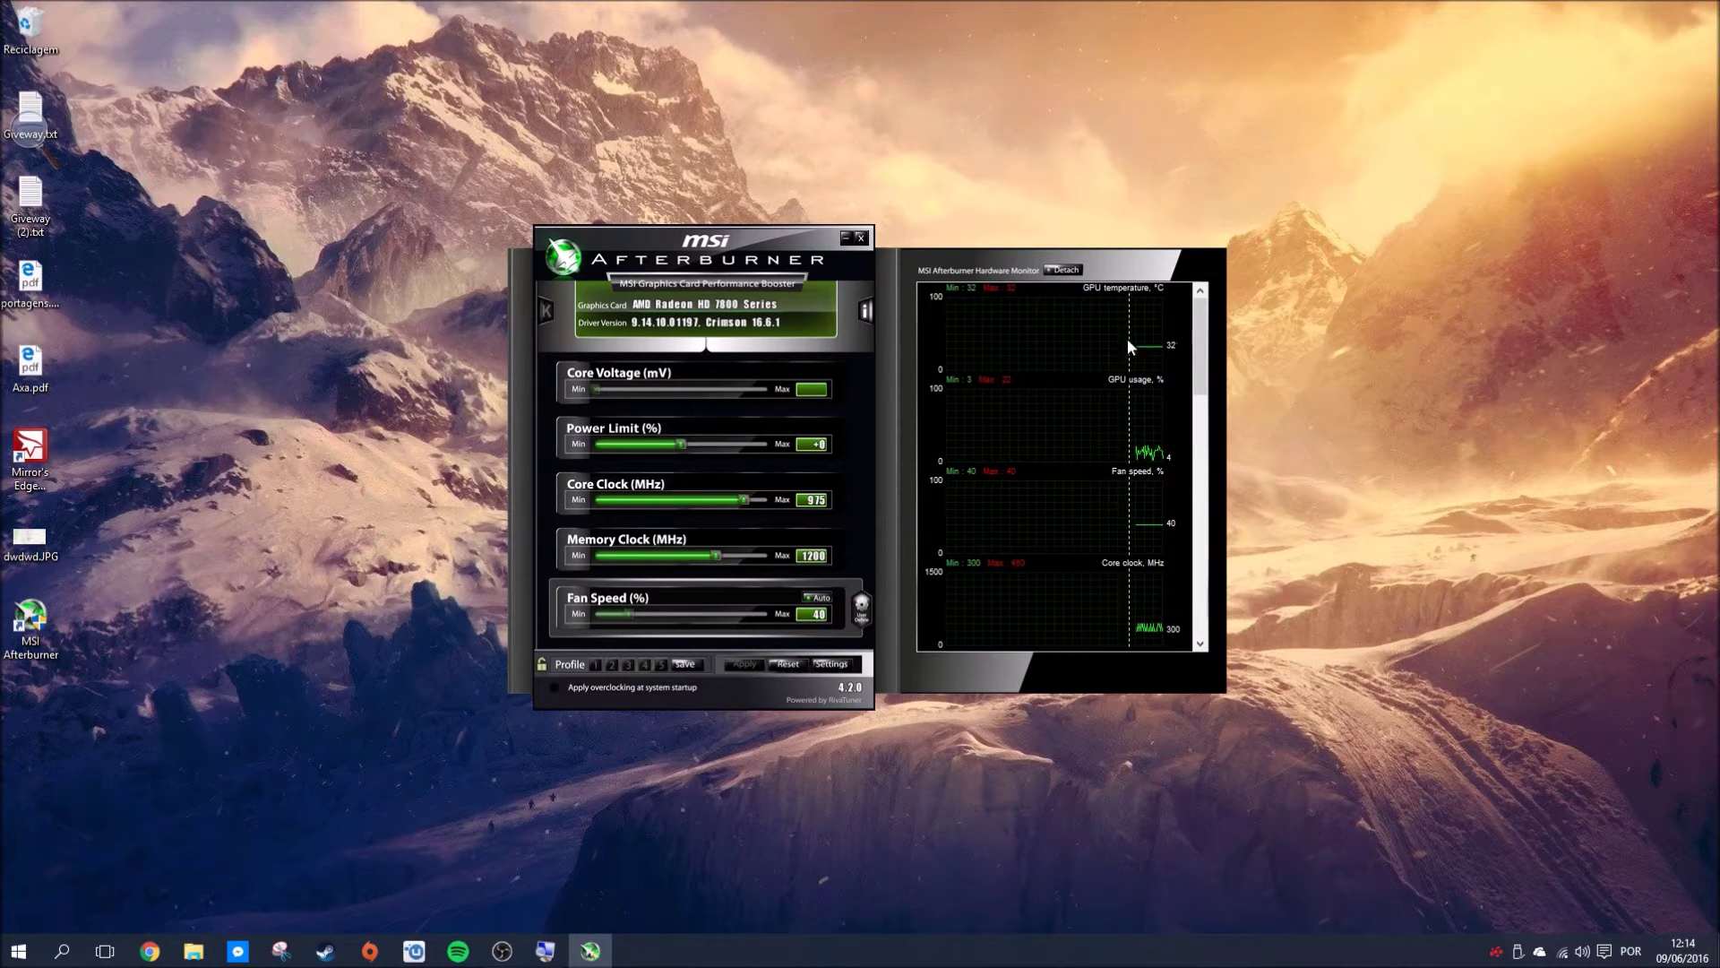
{"action": "scroll", "coordinate": [1127, 376], "scroll_direction": "down", "scroll_amount": 5}
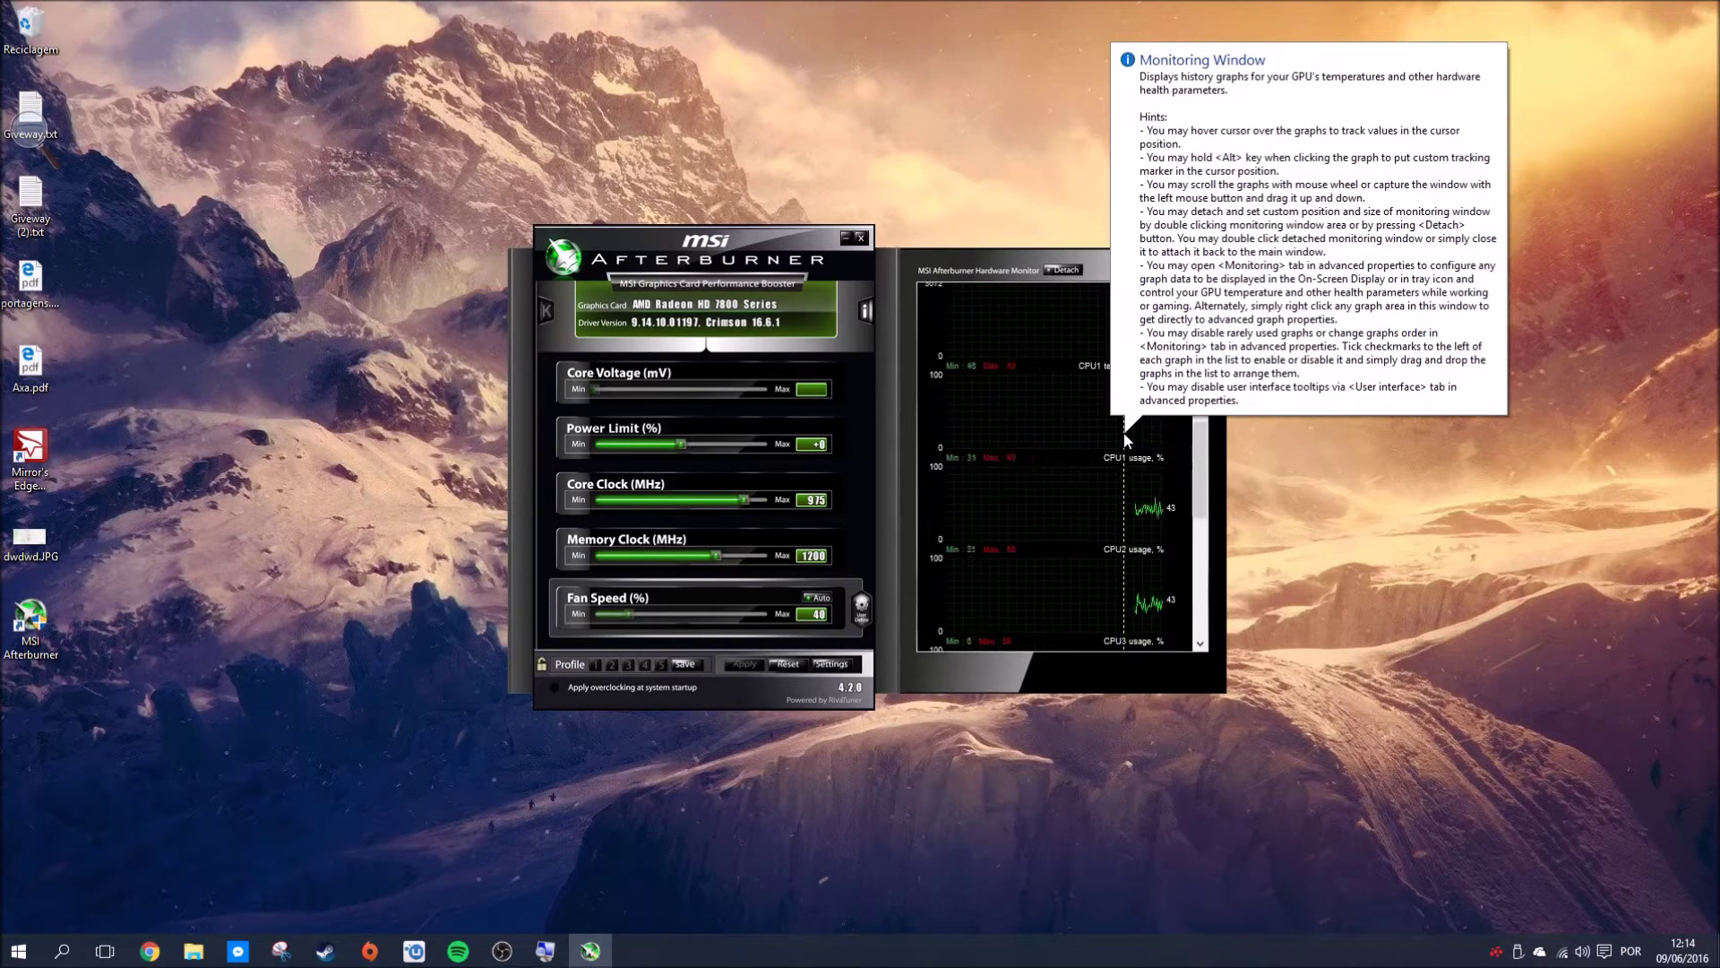
{"action": "scroll", "coordinate": [1127, 439], "scroll_direction": "down", "scroll_amount": 4}
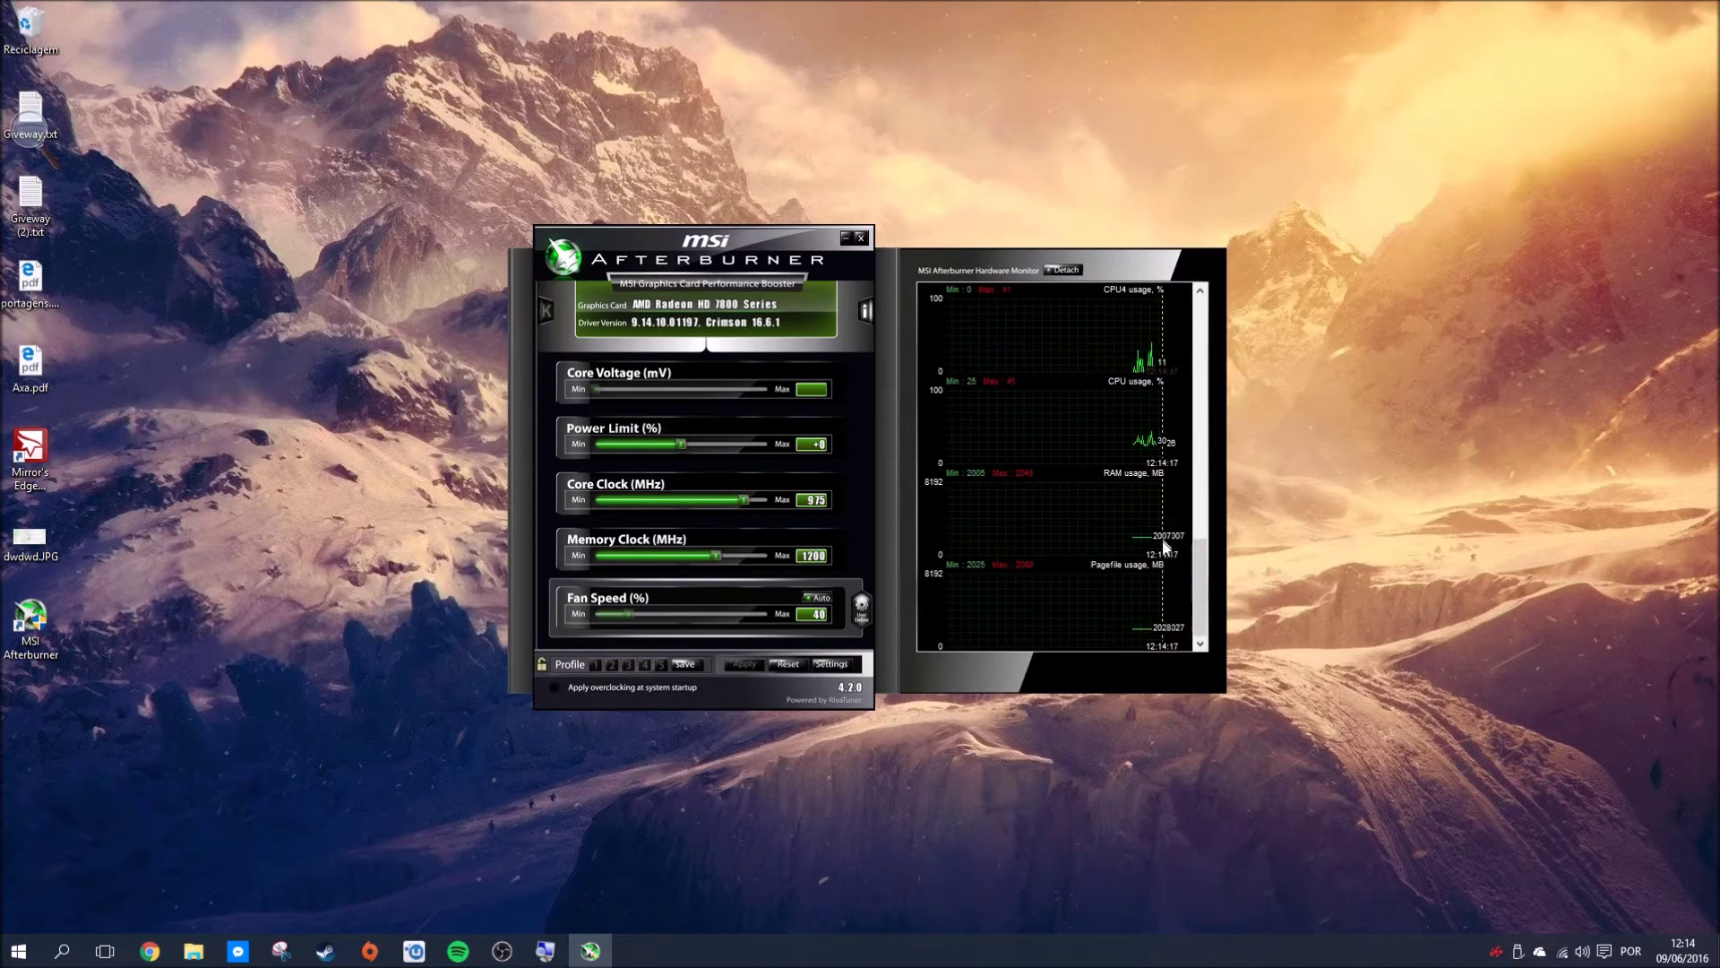
{"action": "scroll", "coordinate": [1136, 595], "scroll_direction": "up", "scroll_amount": 9}
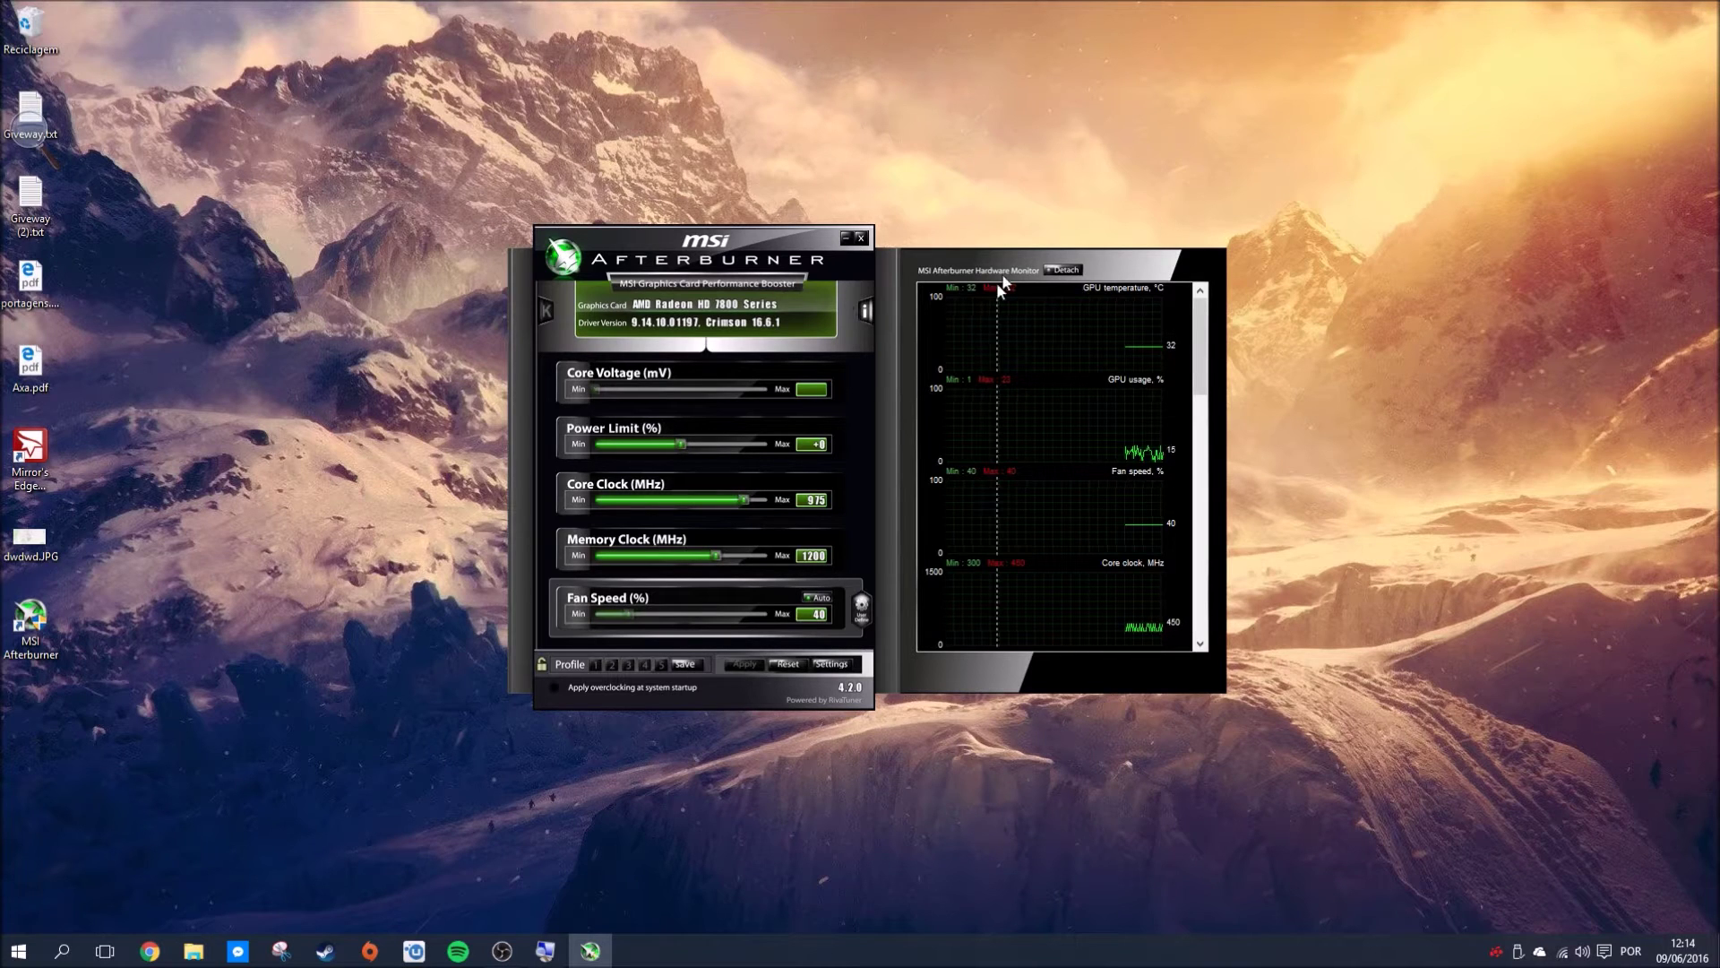
{"action": "left_click", "coordinate": [1065, 269]}
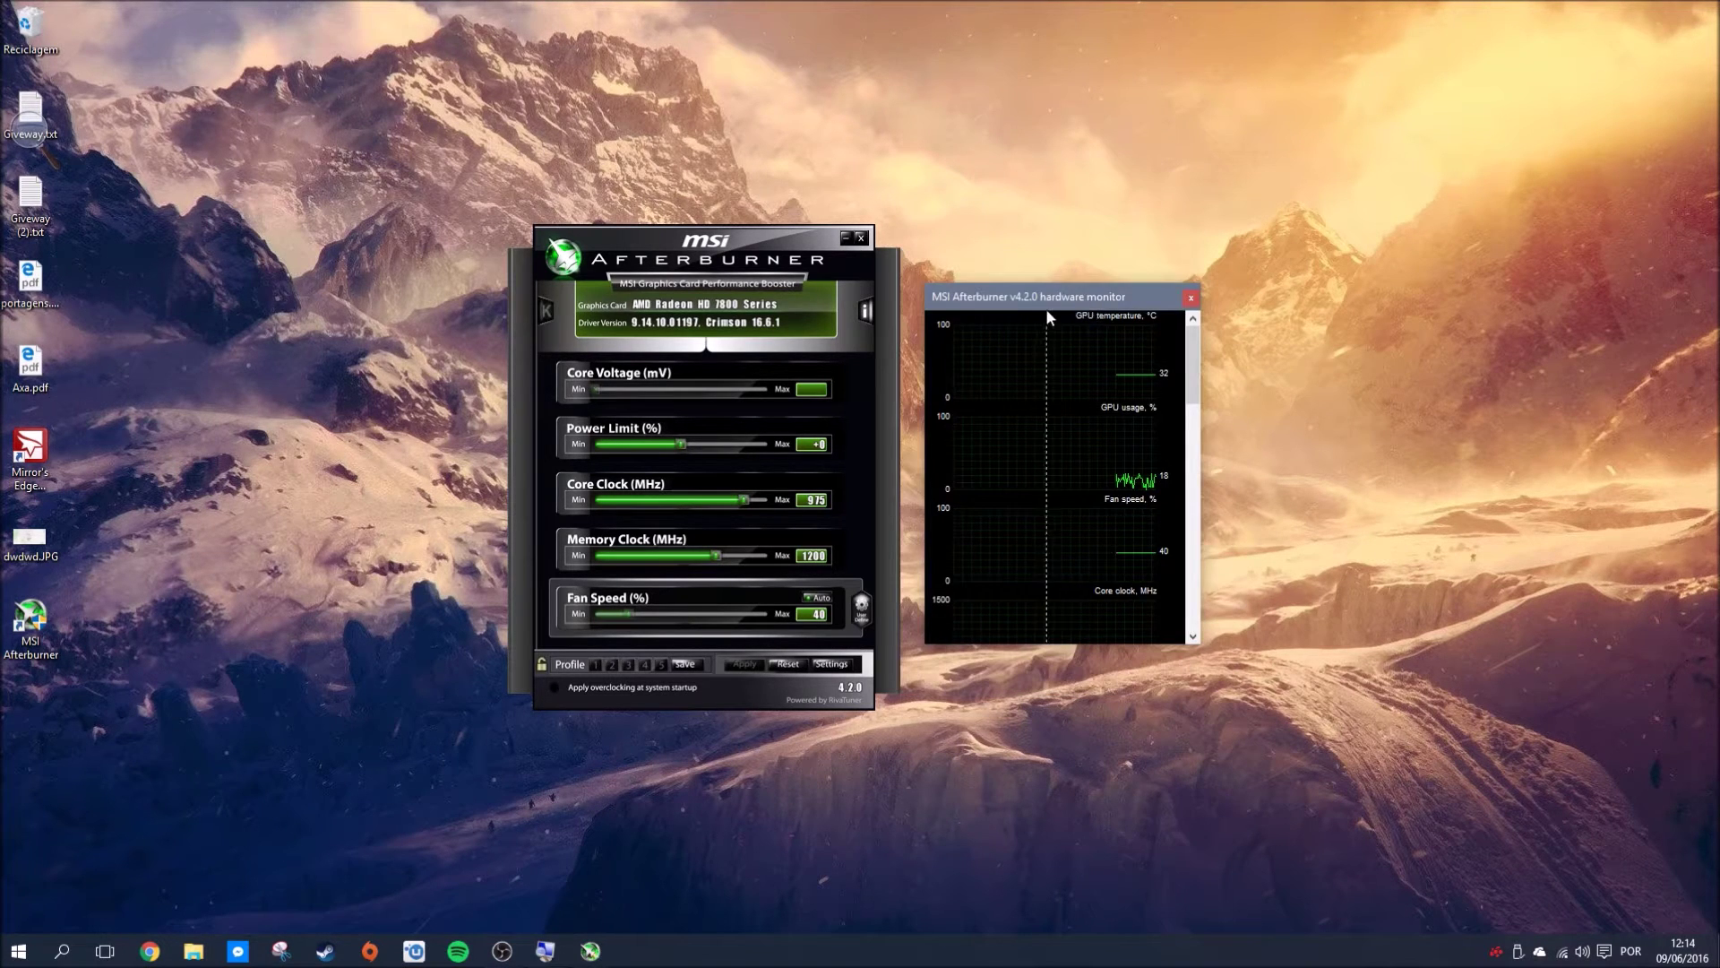
{"action": "left_click_drag", "start_coordinate": [1094, 301], "coordinate": [1272, 296]}
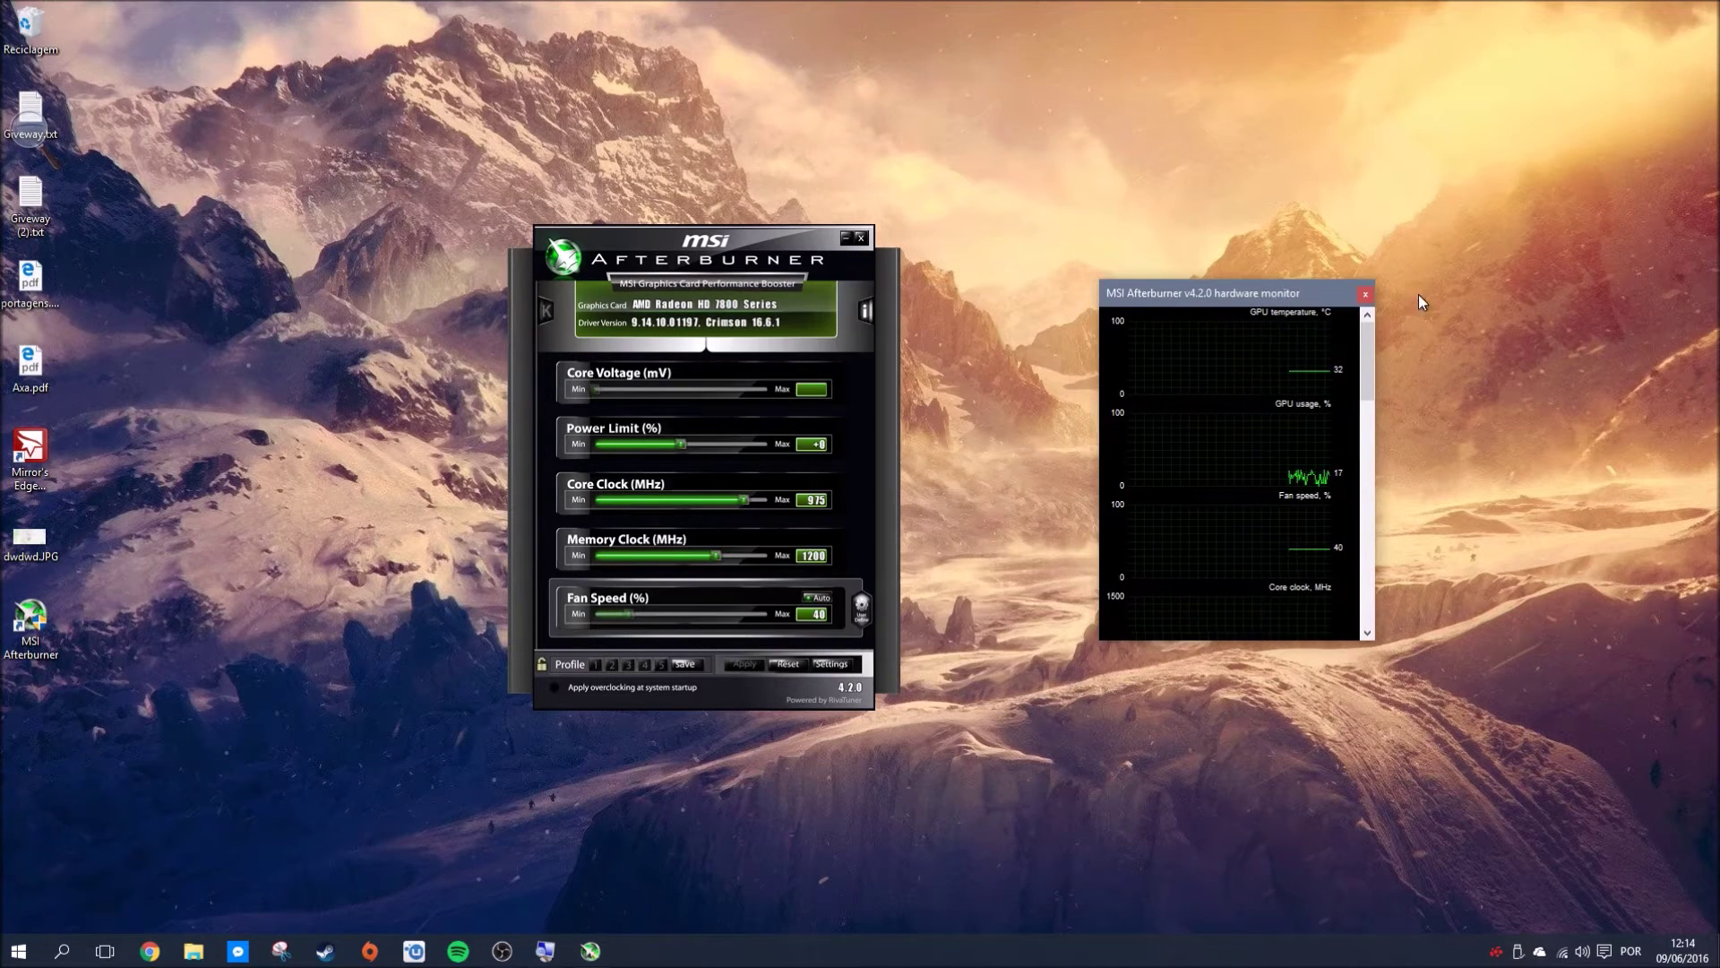
{"action": "left_click", "coordinate": [1365, 294]}
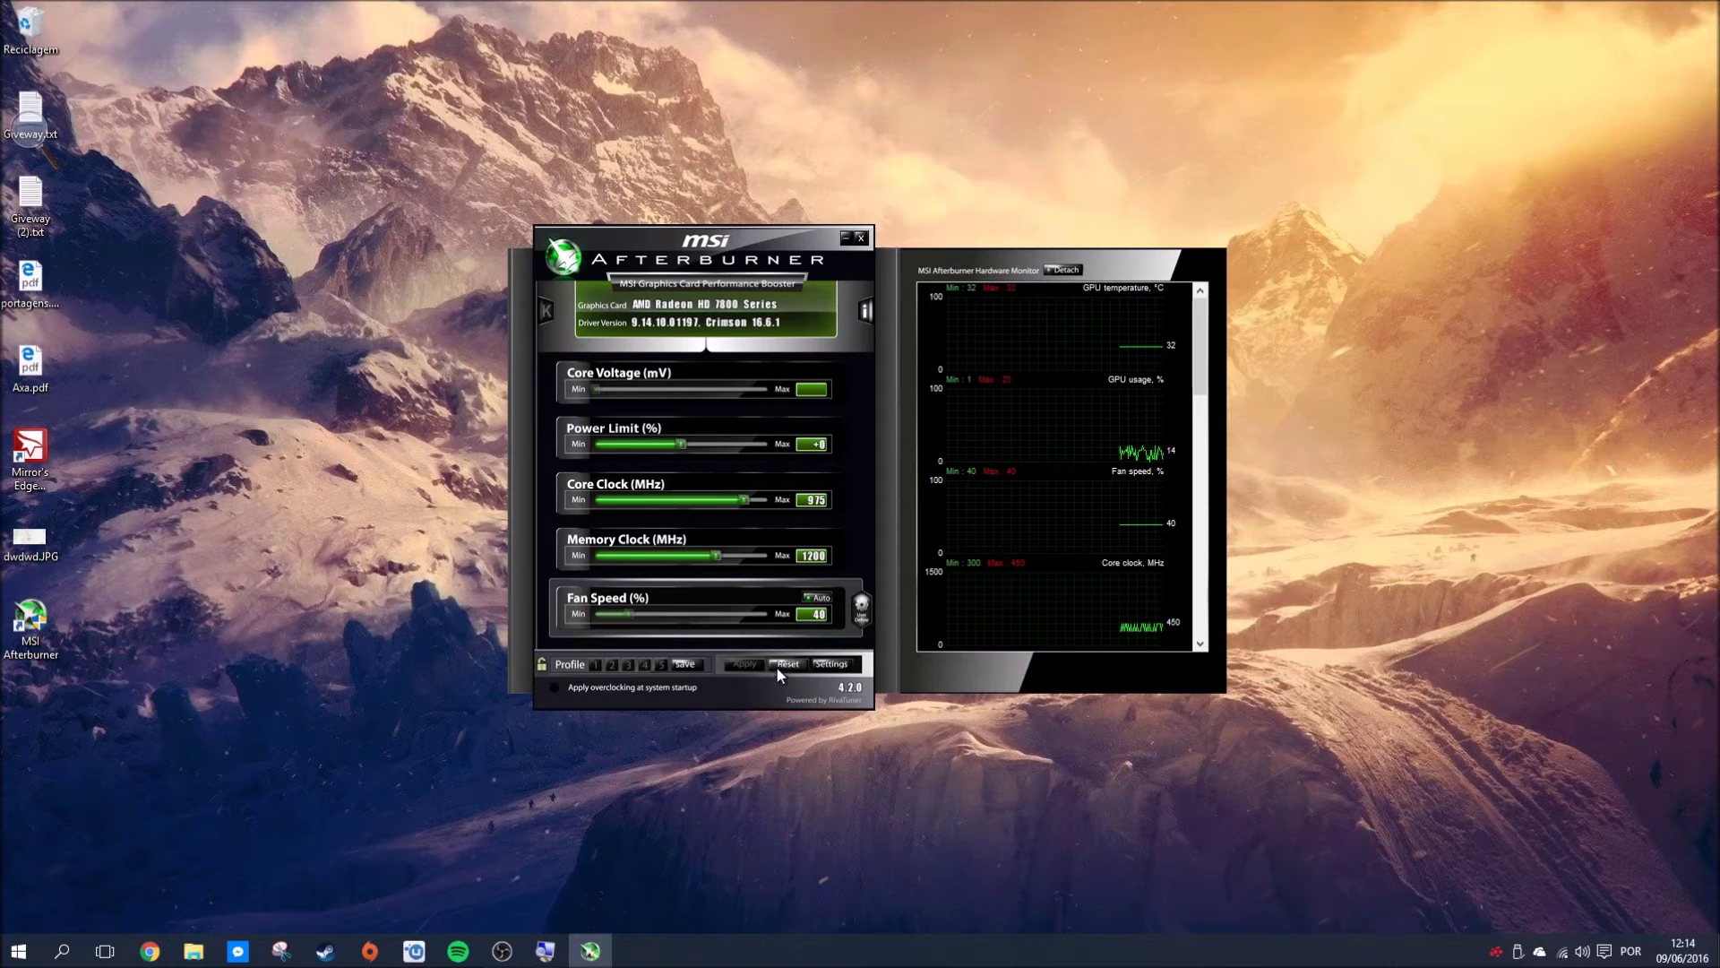
- Open Afterburner's properties and leave Unofficial overclocking mode set to disabled
{"action": "left_click", "coordinate": [840, 663]}
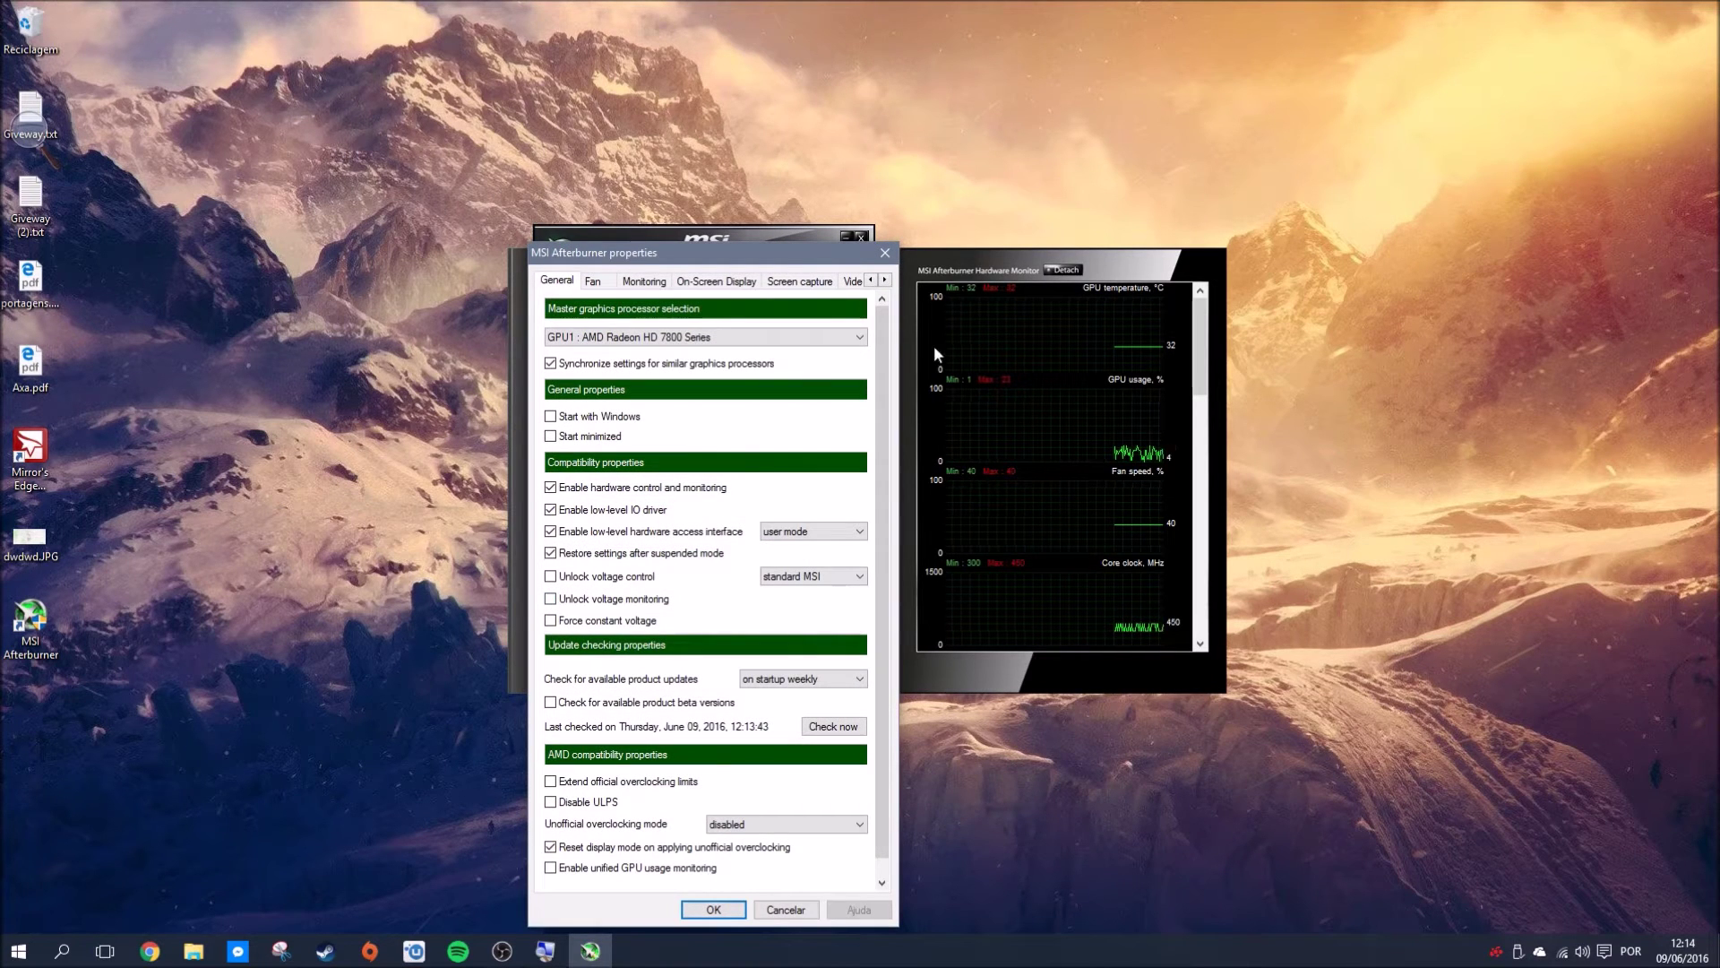
{"action": "left_click_drag", "start_coordinate": [882, 324], "coordinate": [885, 342]}
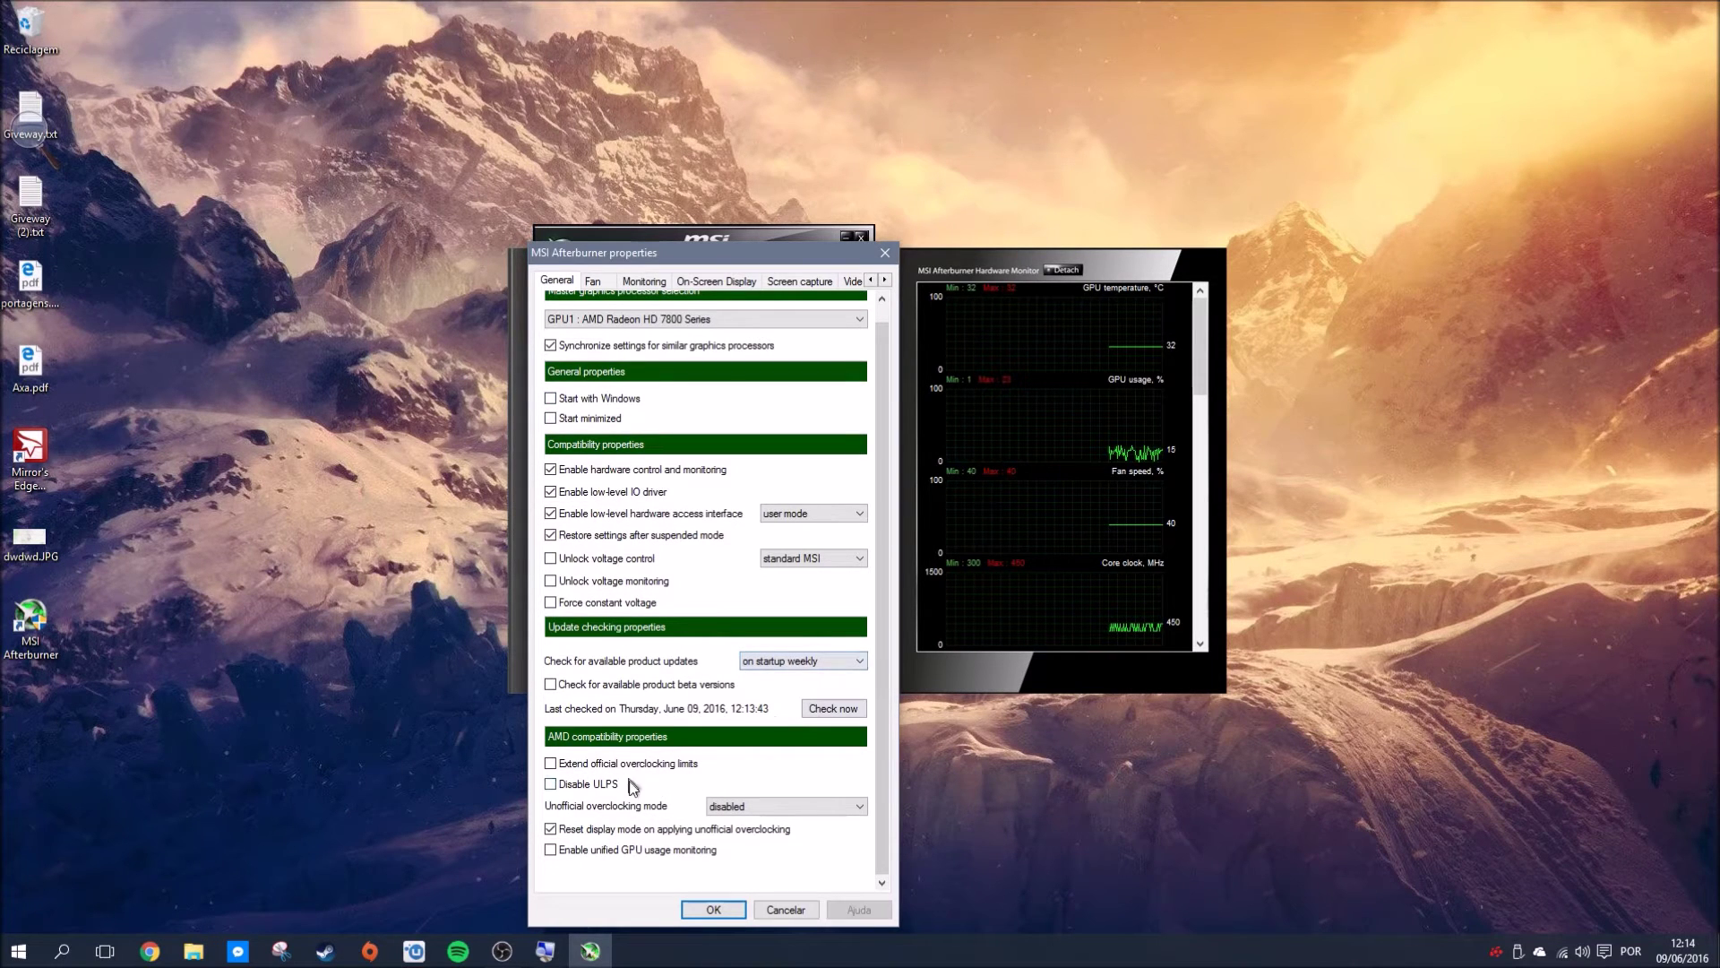
{"action": "left_click", "coordinate": [771, 810]}
{"action": "left_click", "coordinate": [710, 805]}
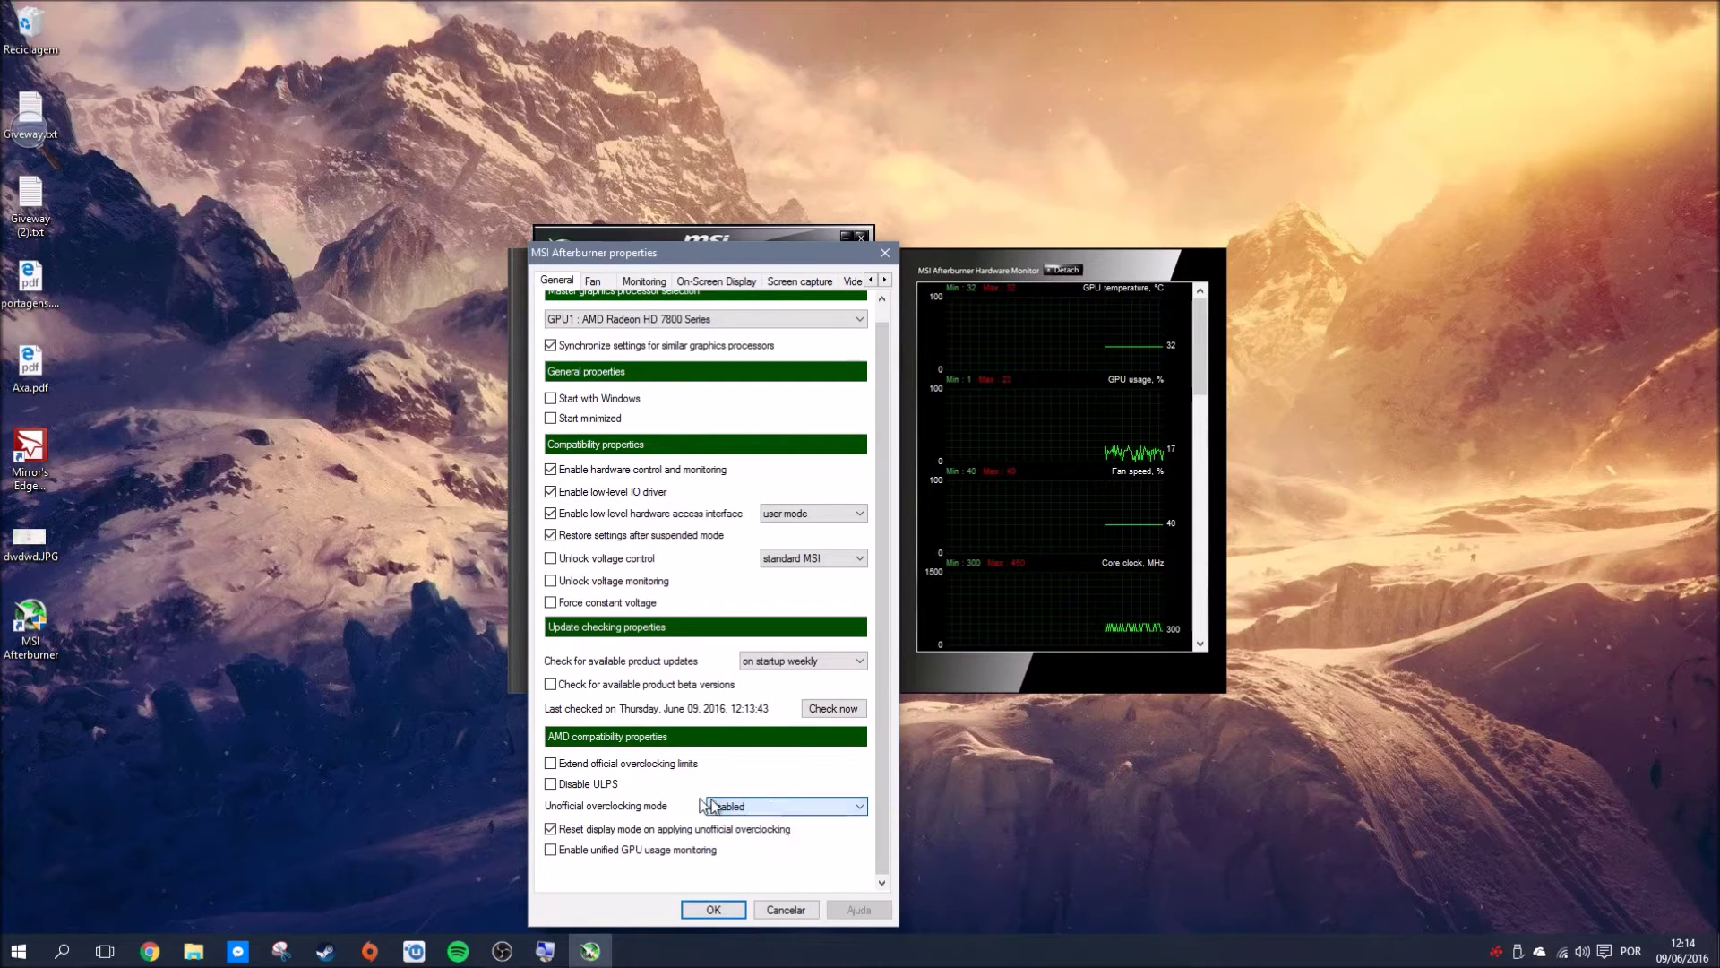
{"action": "left_click", "coordinate": [595, 281]}
- Leave user-defined software automatic fan control switched off
{"action": "left_click", "coordinate": [578, 335]}
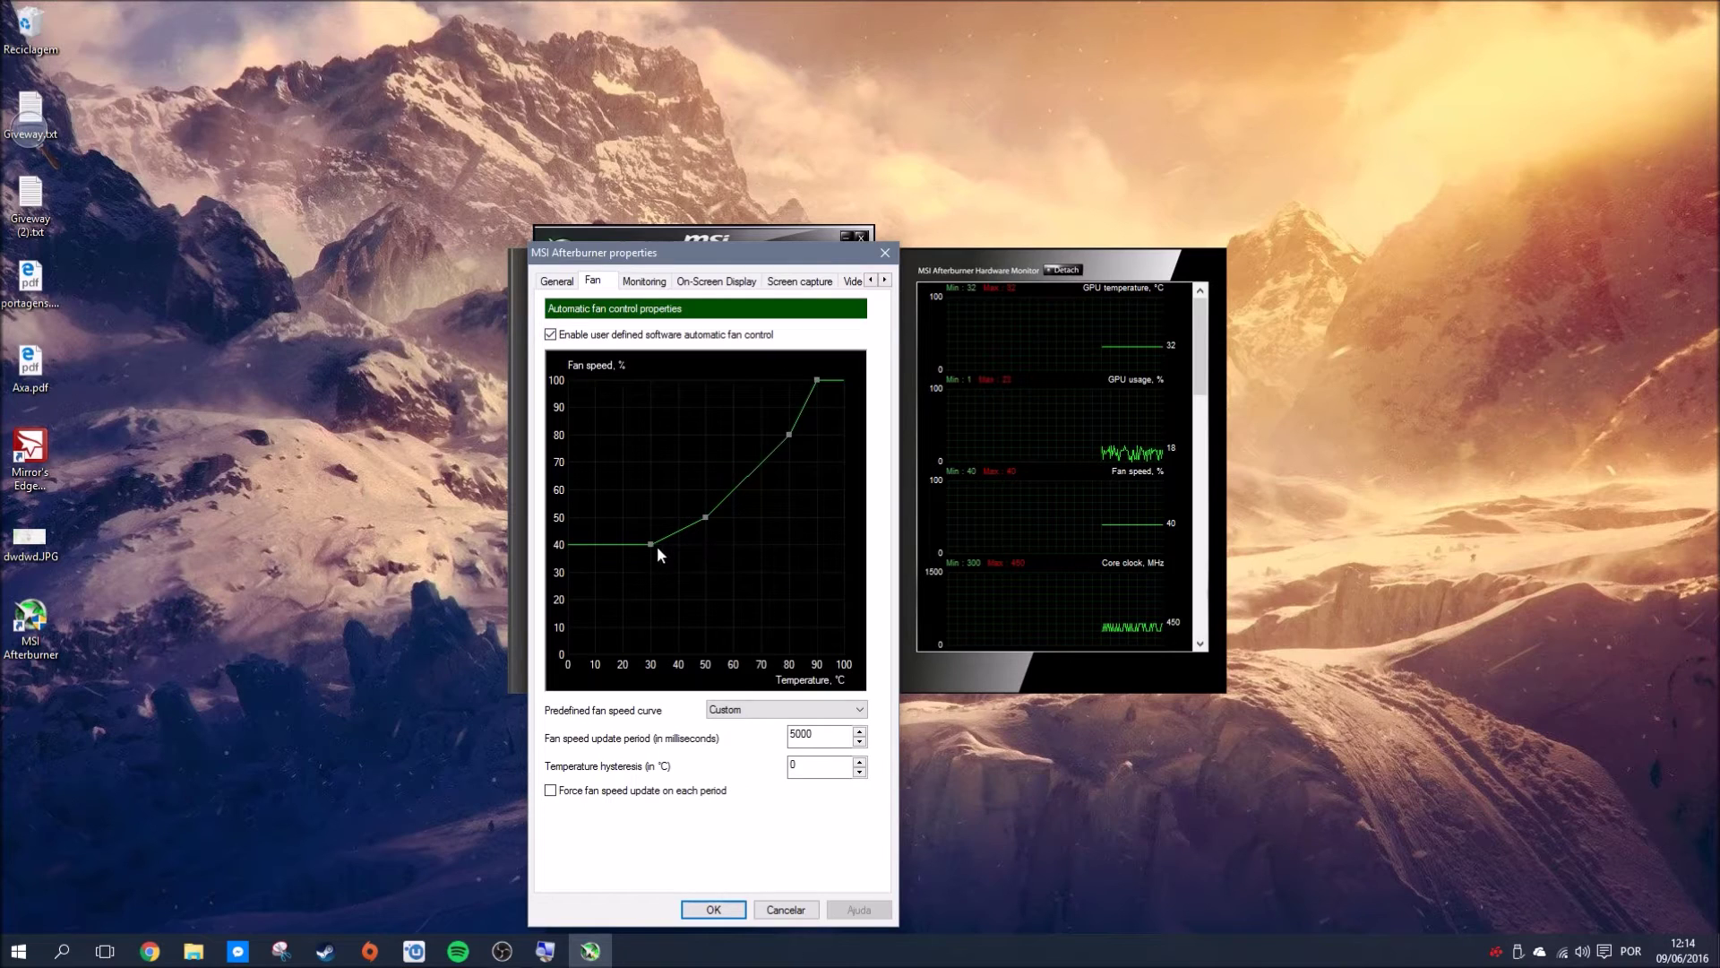
{"action": "mouse_move", "coordinate": [648, 545]}
{"action": "left_click", "coordinate": [598, 338]}
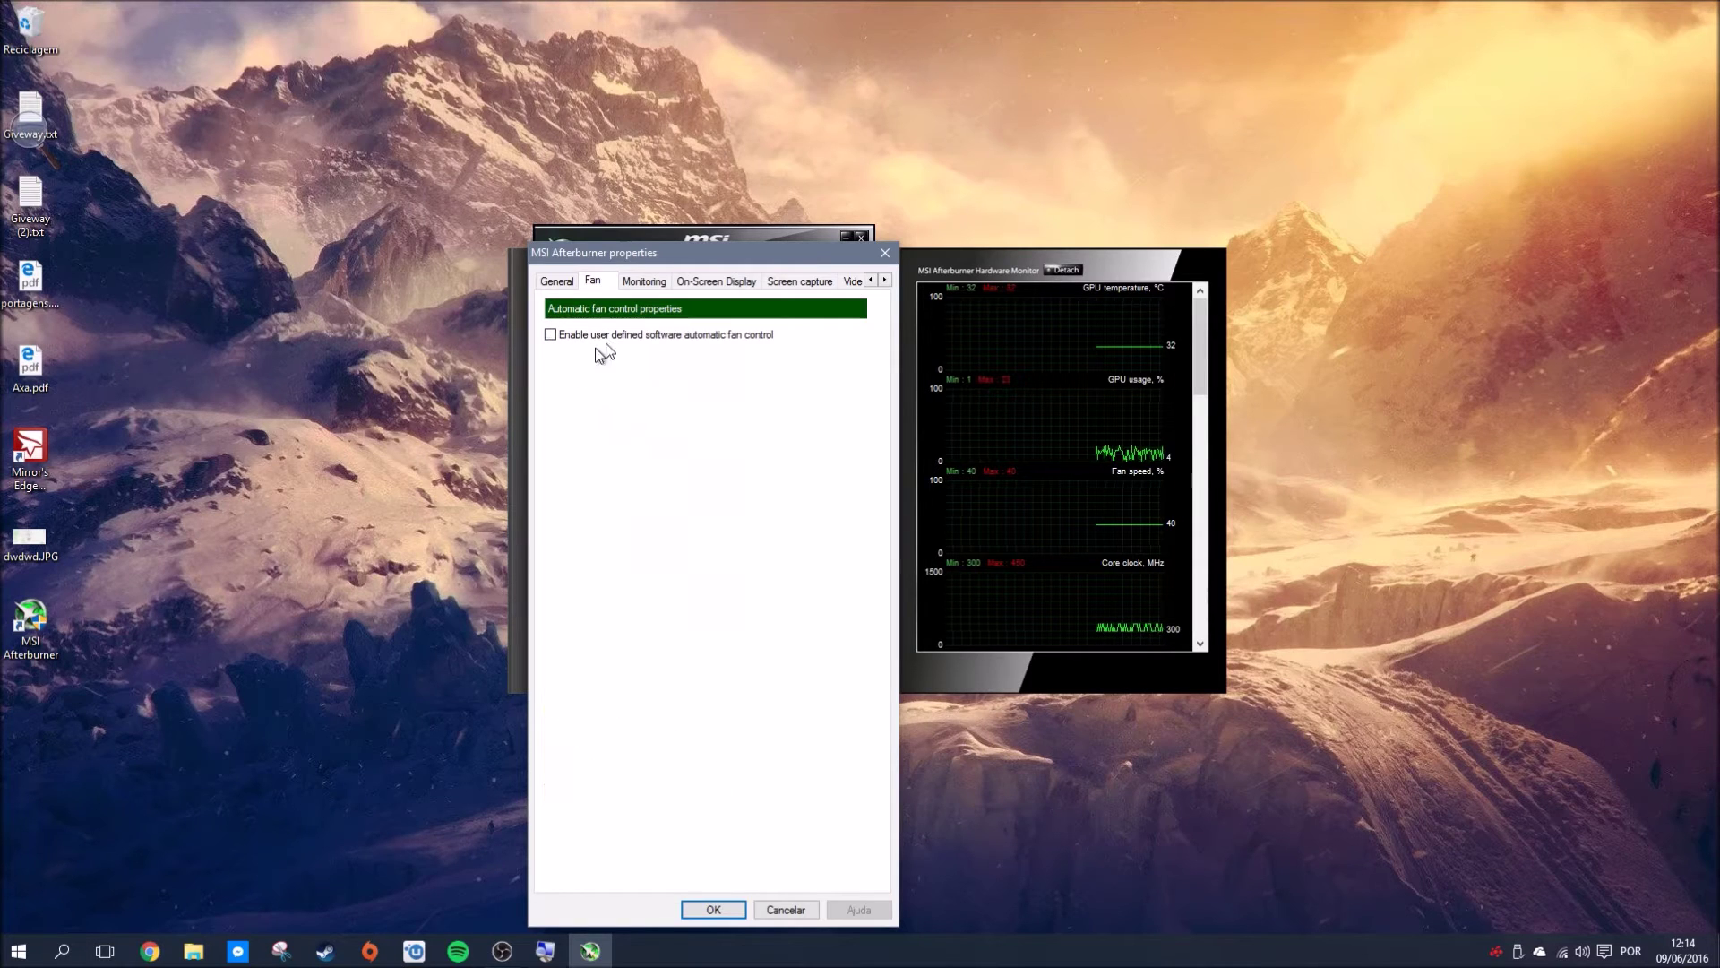
{"action": "left_click", "coordinate": [656, 283]}
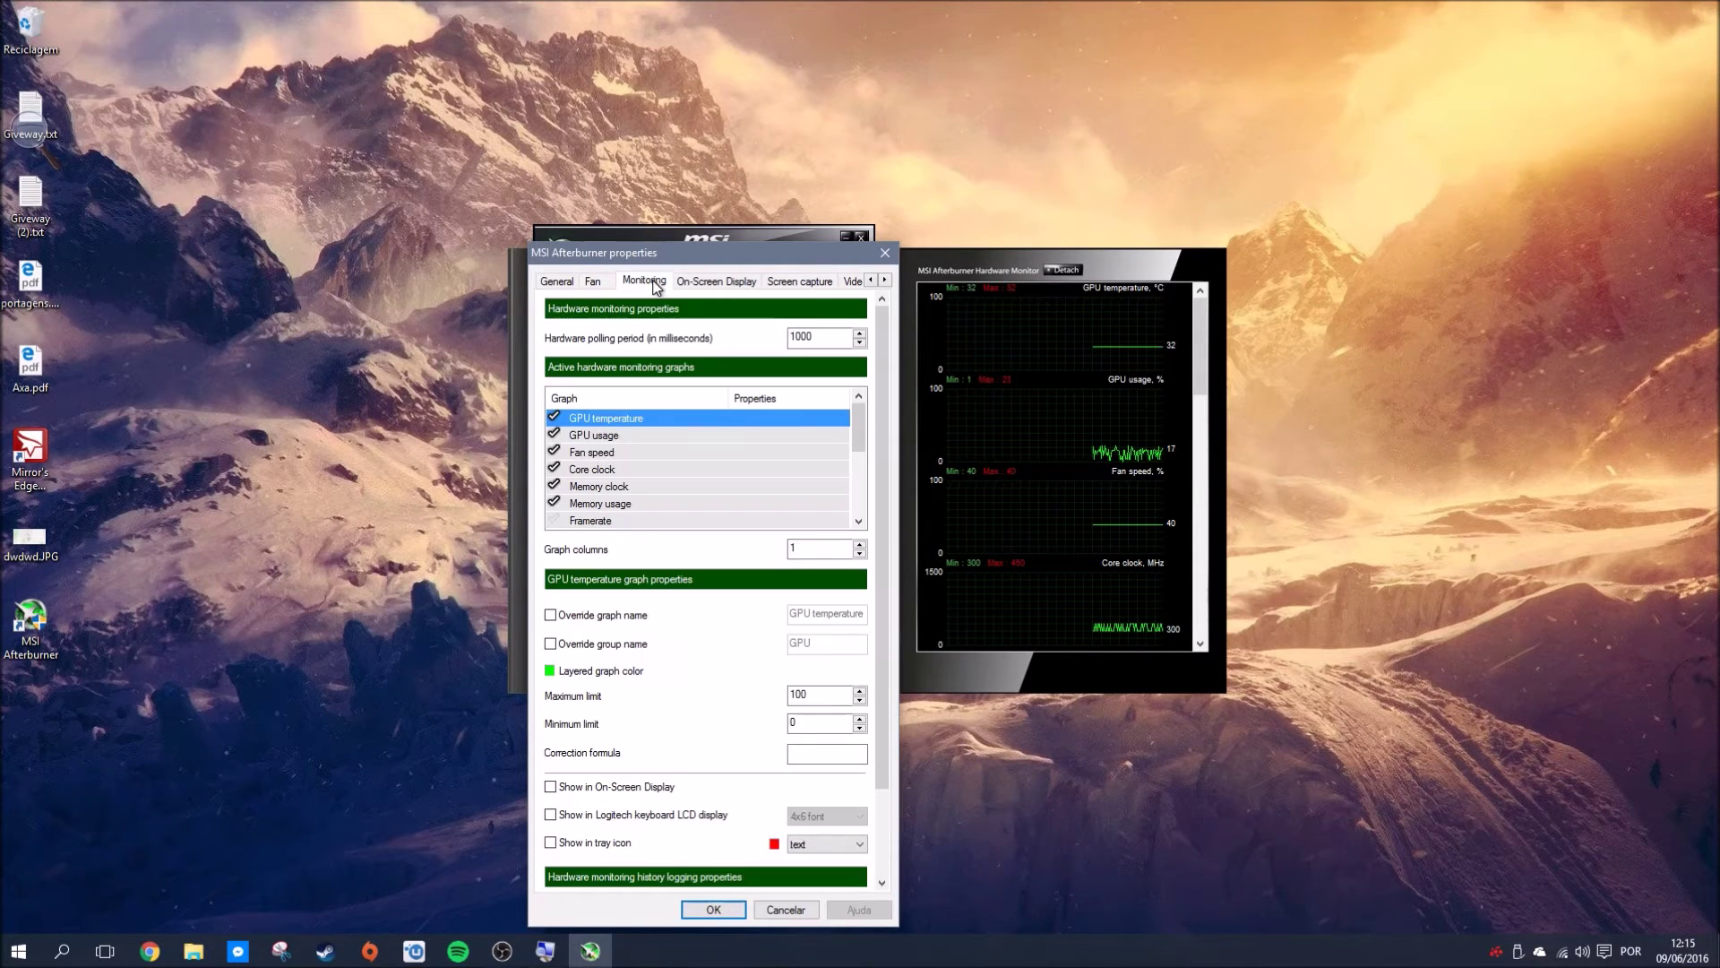
- Stop monitoring CPU1, CPU2 and CPU4 usage, keeping the 1000 ms polling period
{"action": "scroll", "coordinate": [761, 475], "scroll_direction": "down", "scroll_amount": 5}
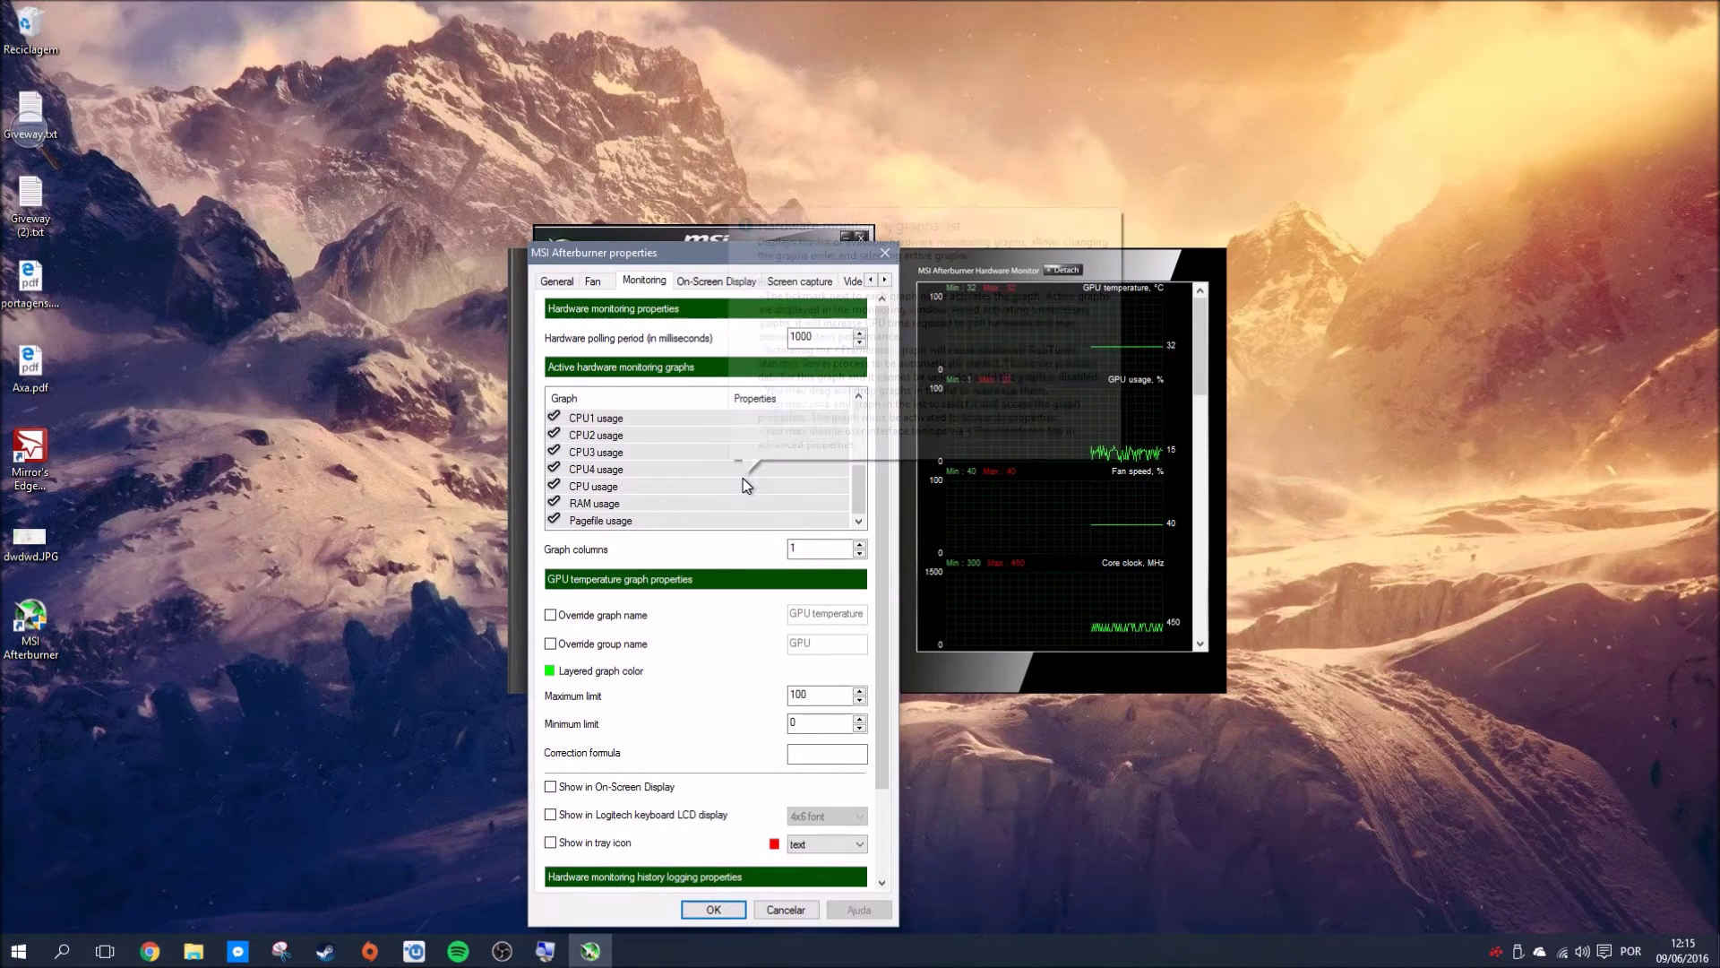
{"action": "scroll", "coordinate": [747, 485], "scroll_direction": "up", "scroll_amount": 5}
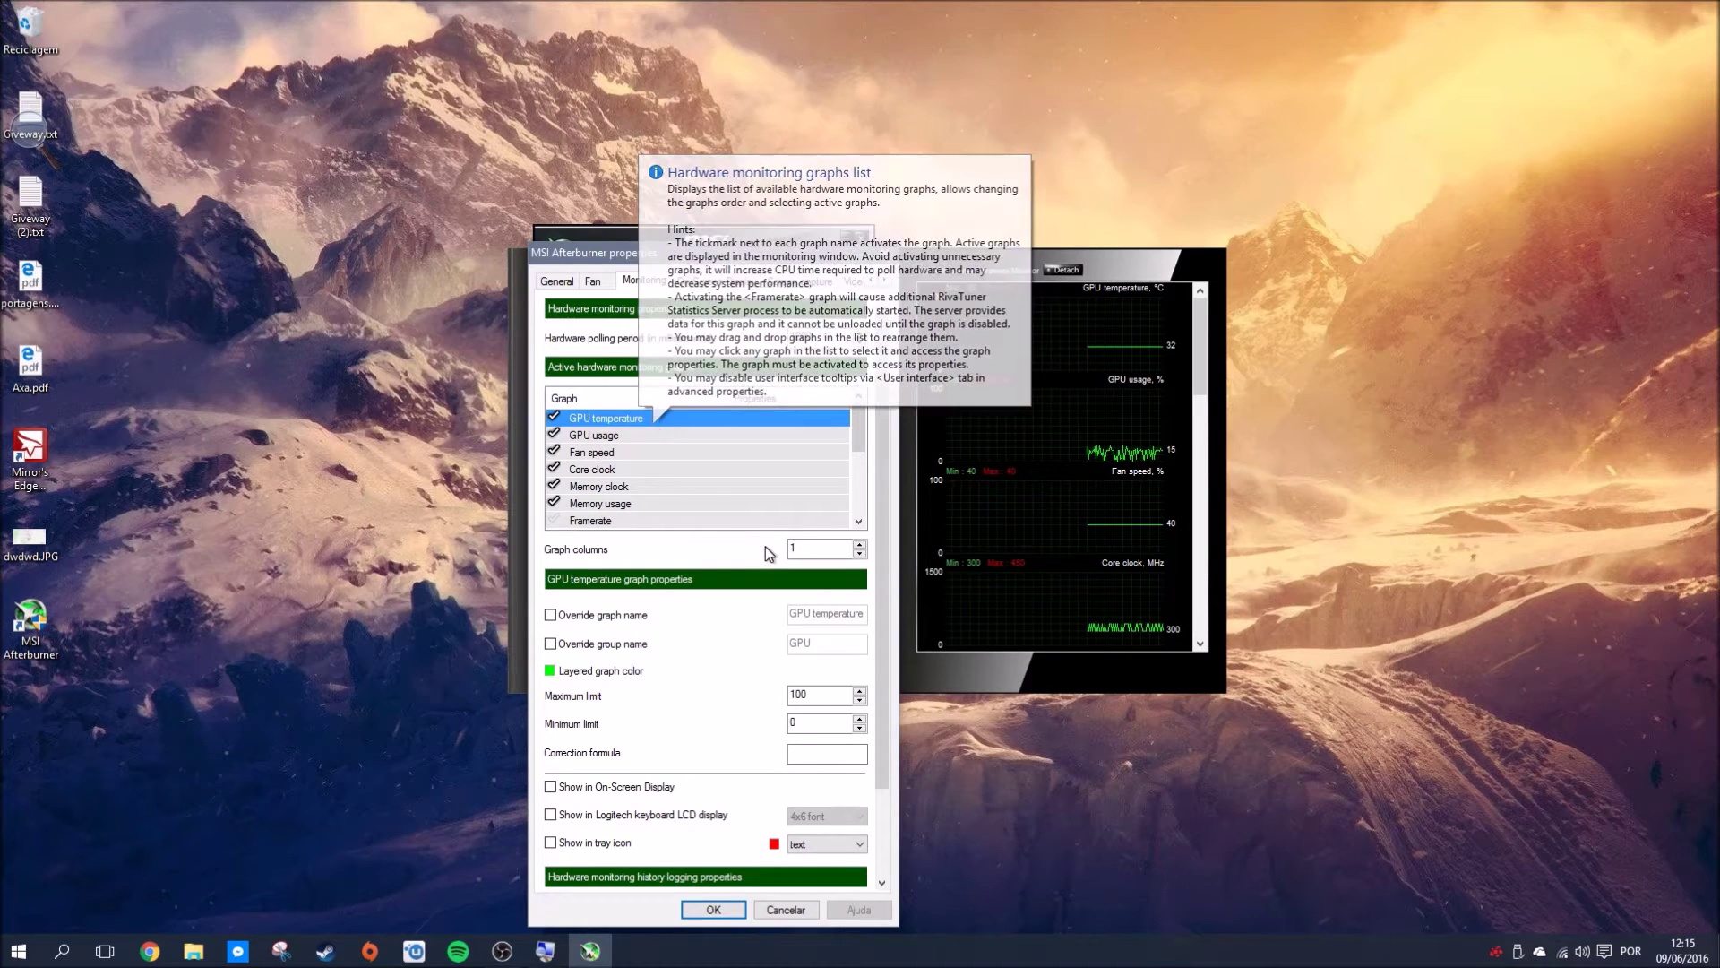
{"action": "left_click_drag", "start_coordinate": [829, 332], "coordinate": [789, 337]}
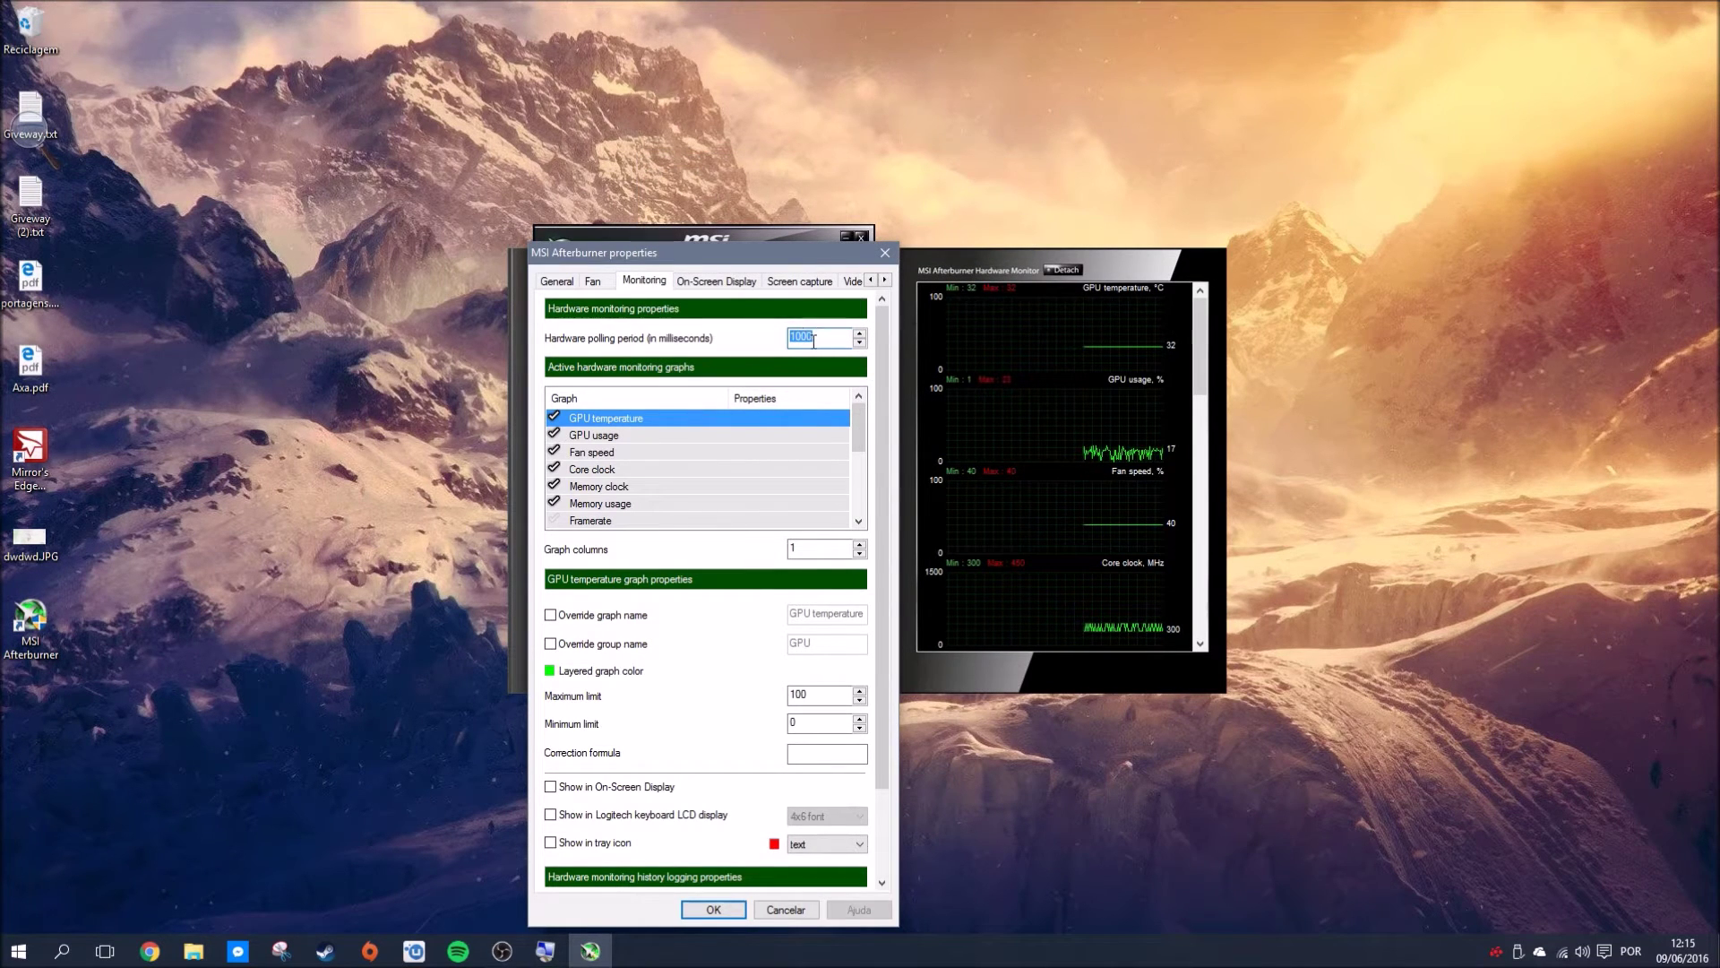
{"action": "left_click", "coordinate": [806, 338]}
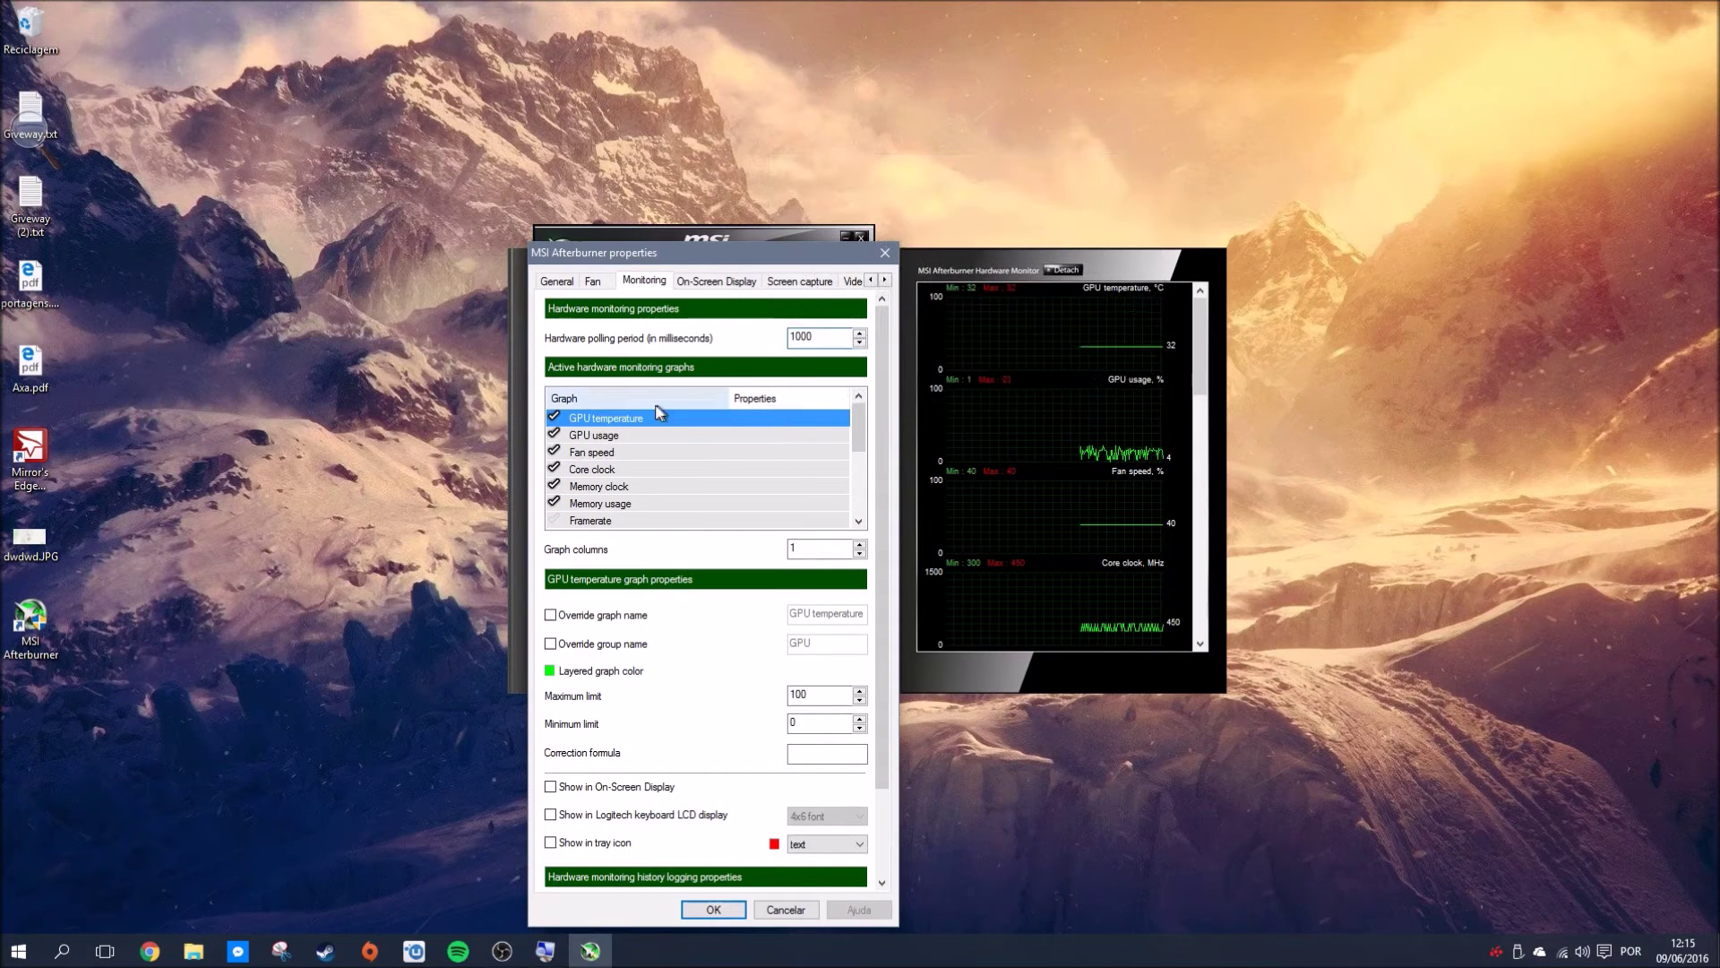
{"action": "scroll", "coordinate": [602, 461], "scroll_direction": "down", "scroll_amount": 3}
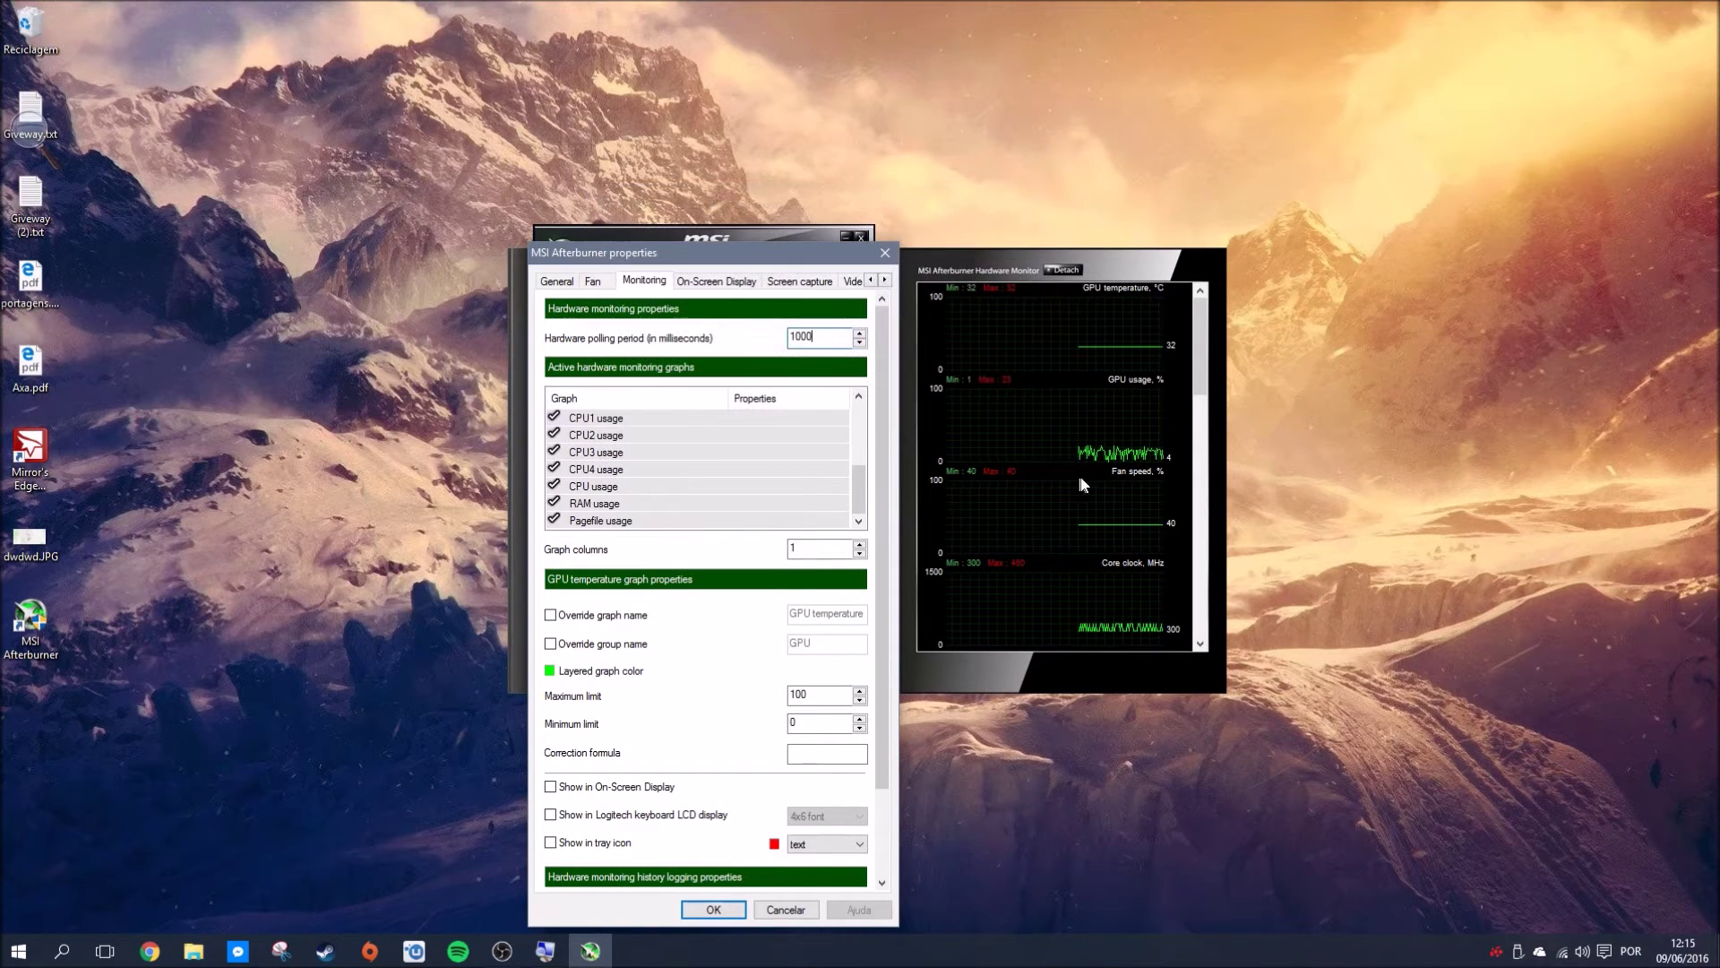
{"action": "scroll", "coordinate": [1152, 446], "scroll_direction": "down", "scroll_amount": 2}
{"action": "scroll", "coordinate": [1153, 443], "scroll_direction": "down", "scroll_amount": 3}
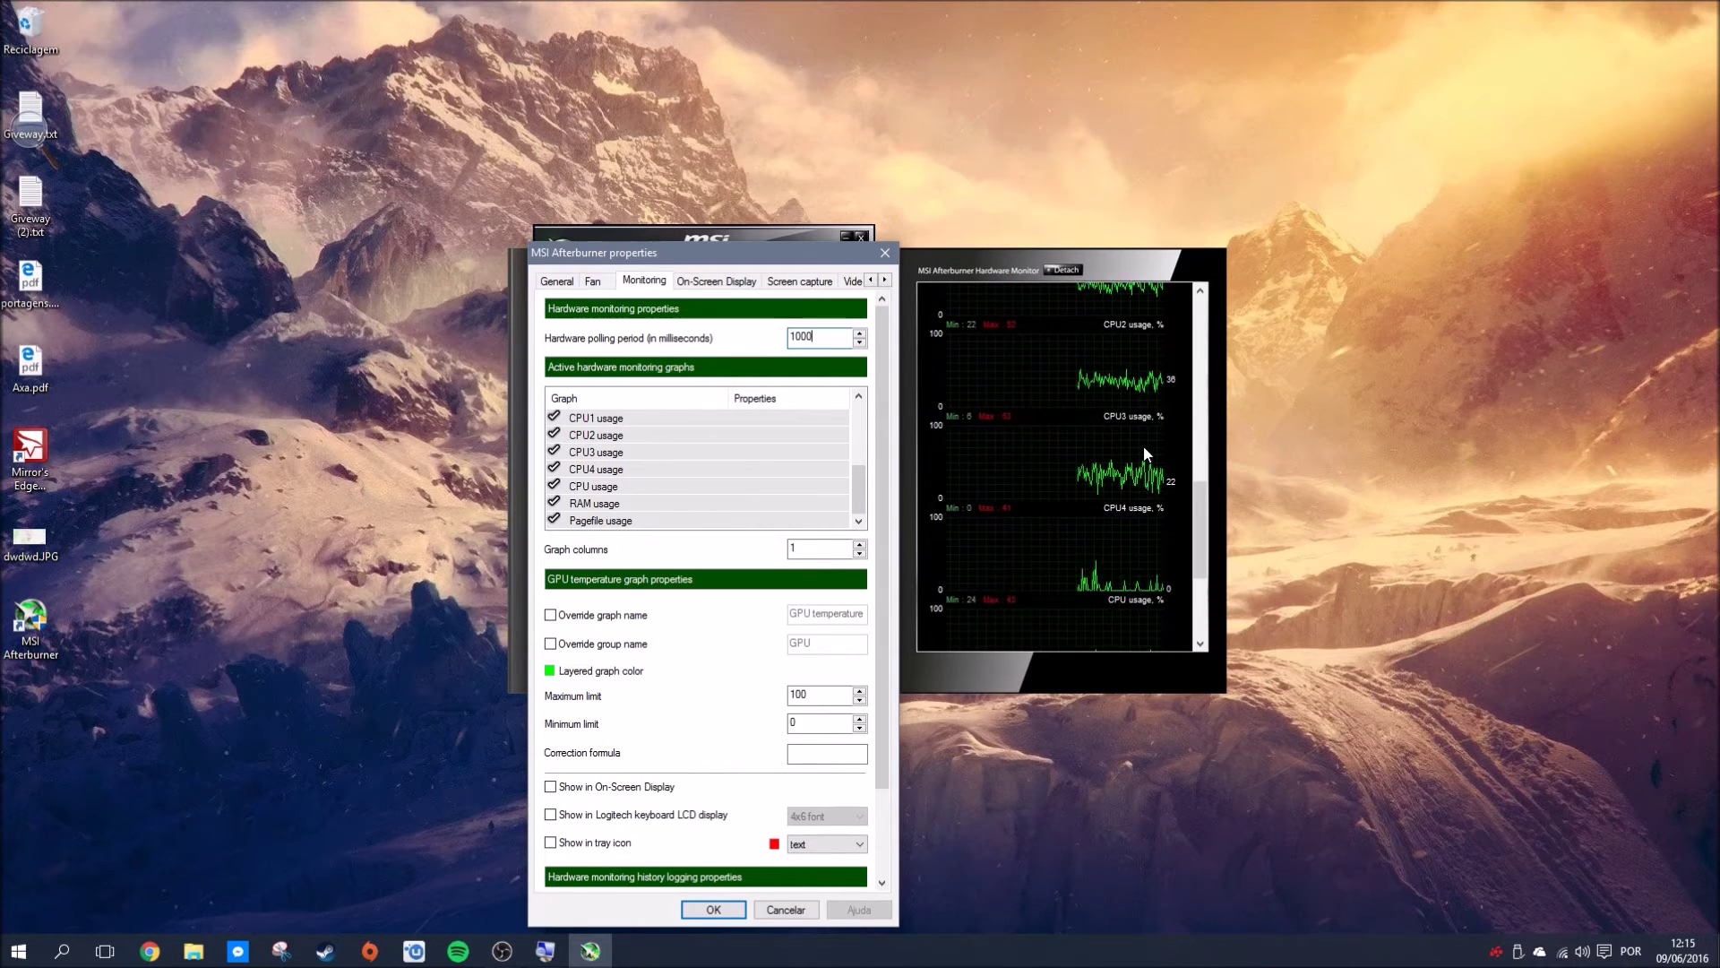
{"action": "scroll", "coordinate": [618, 518], "scroll_direction": "up", "scroll_amount": 1}
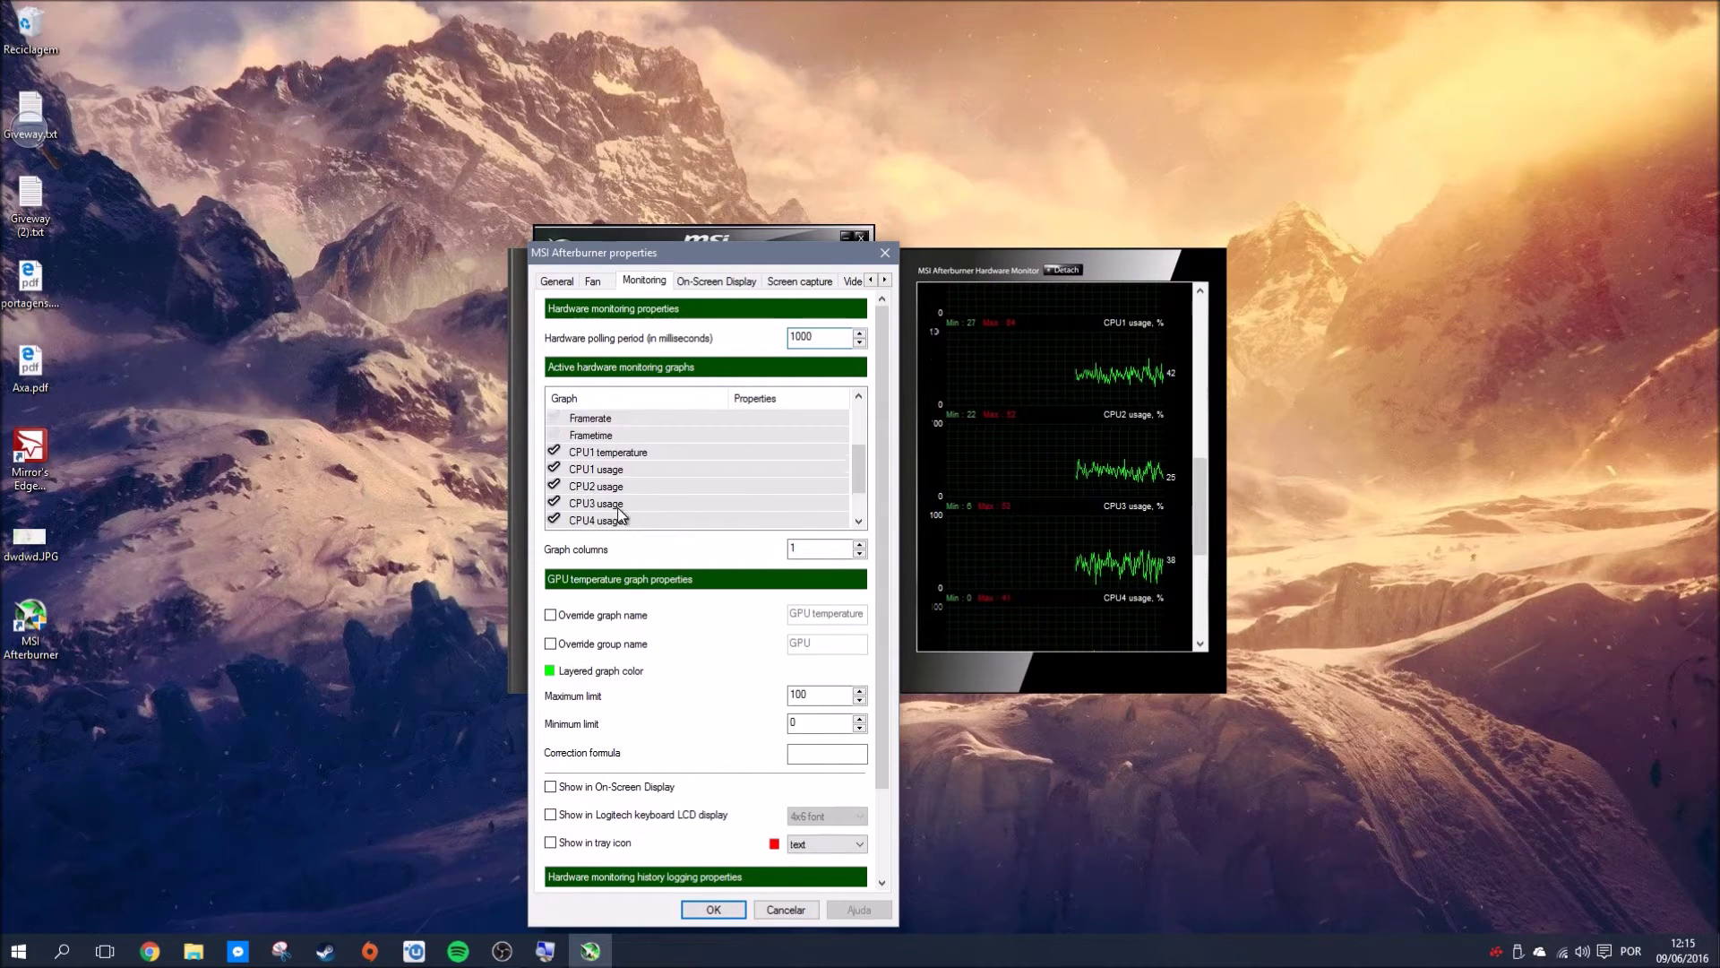
{"action": "left_click", "coordinate": [554, 468]}
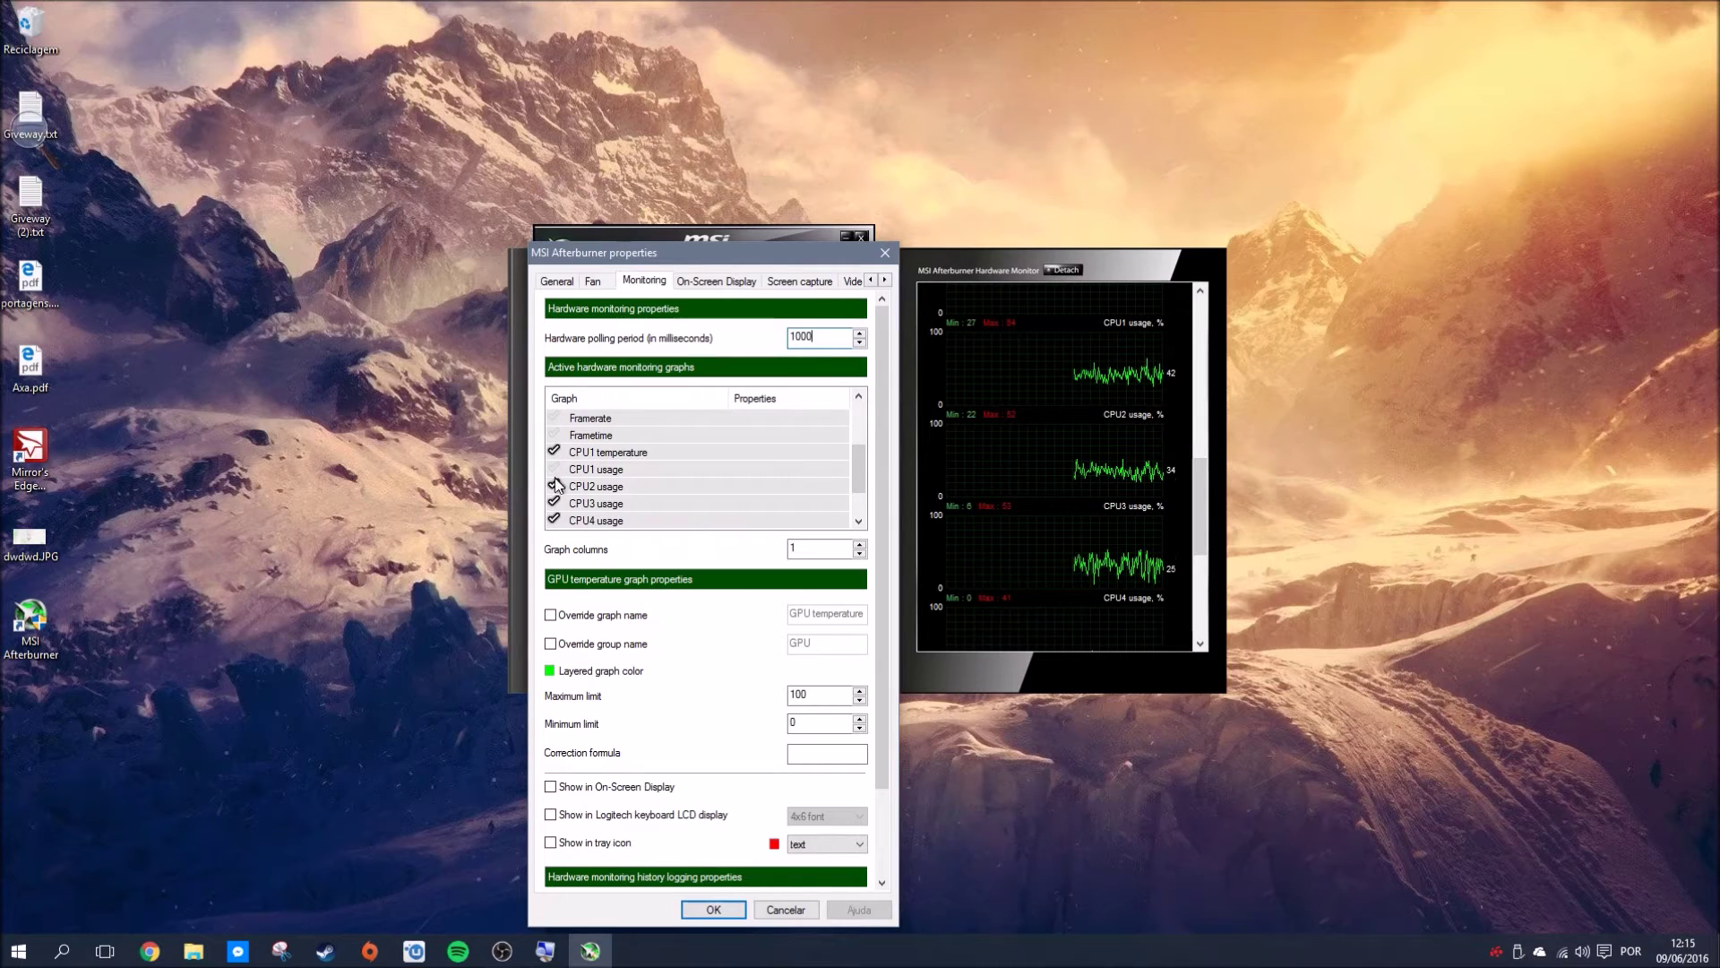
{"action": "left_click", "coordinate": [553, 485]}
{"action": "left_click", "coordinate": [554, 519]}
- Enable Show in On-Screen Display for the GPU temperature graph
{"action": "scroll", "coordinate": [580, 502], "scroll_direction": "down", "scroll_amount": 1}
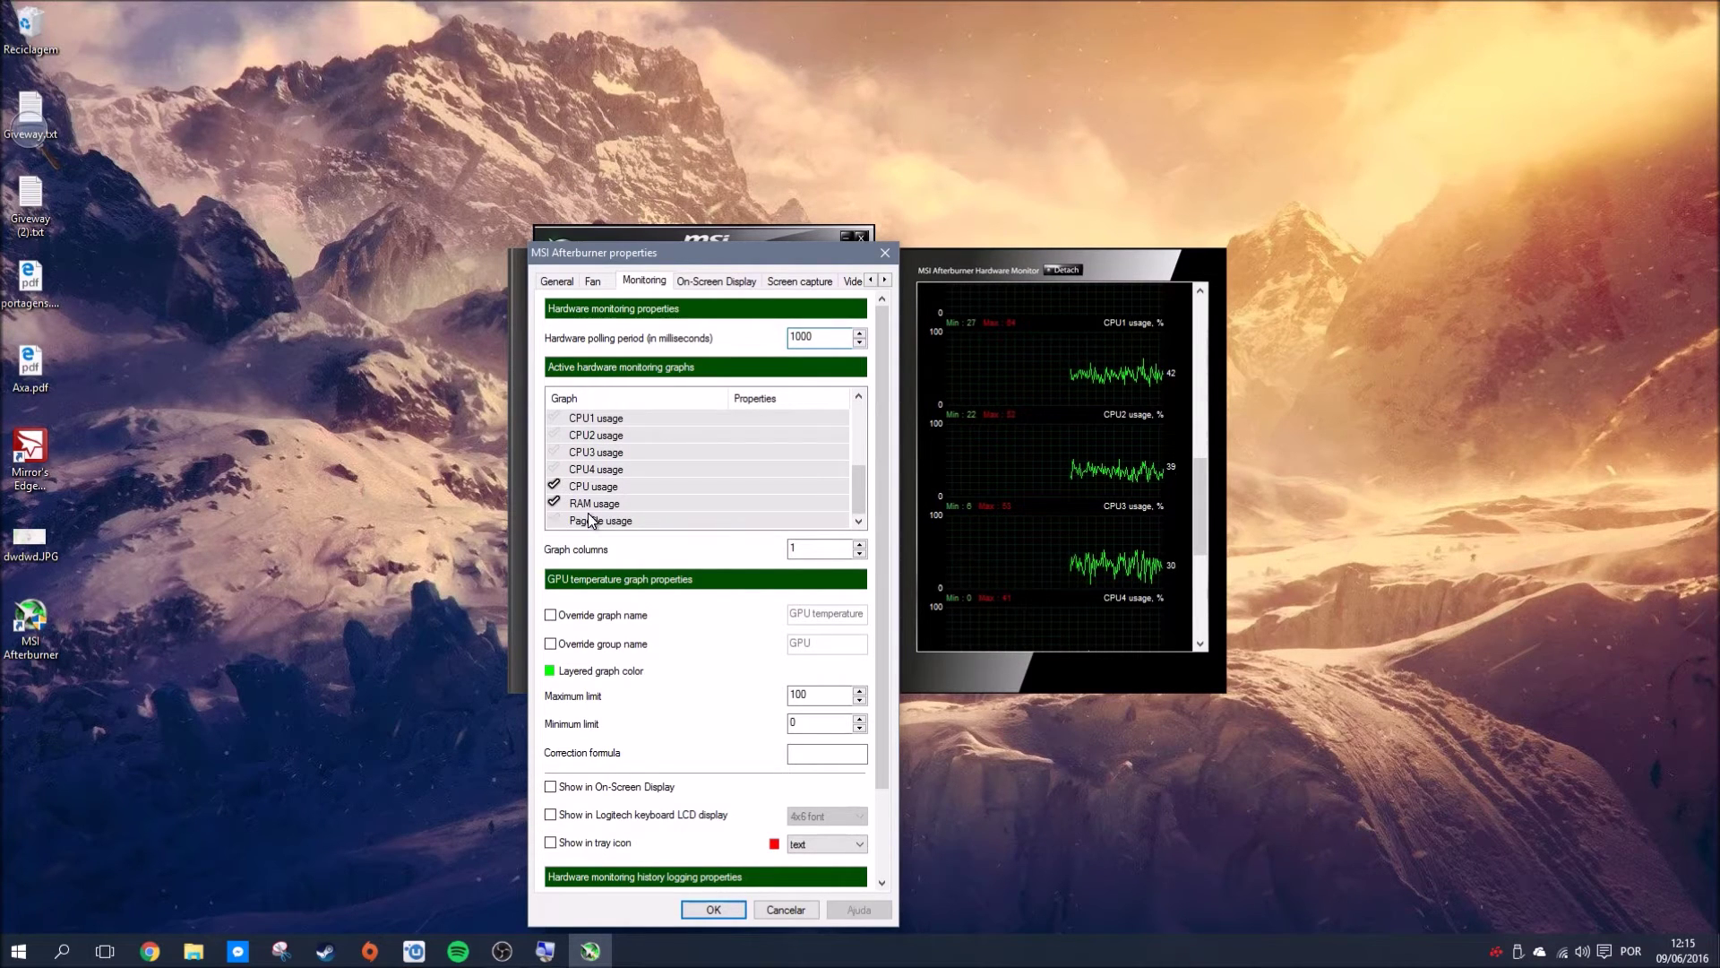
{"action": "scroll", "coordinate": [586, 501], "scroll_direction": "up", "scroll_amount": 2}
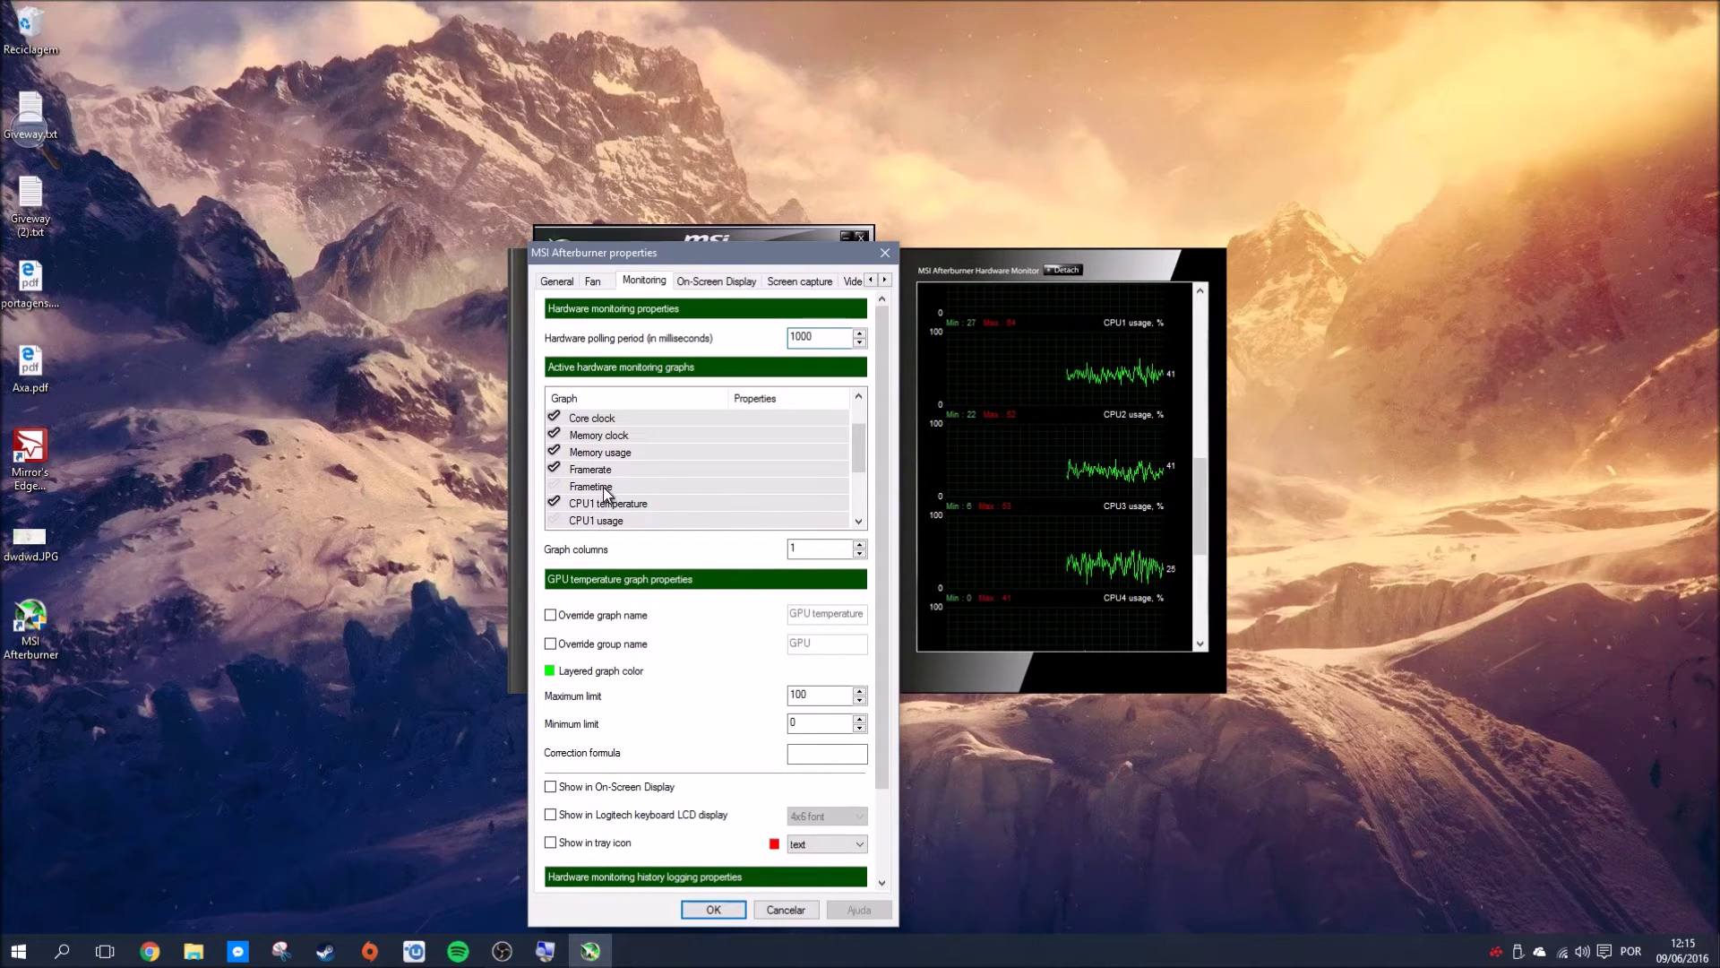
{"action": "scroll", "coordinate": [608, 492], "scroll_direction": "up", "scroll_amount": 1}
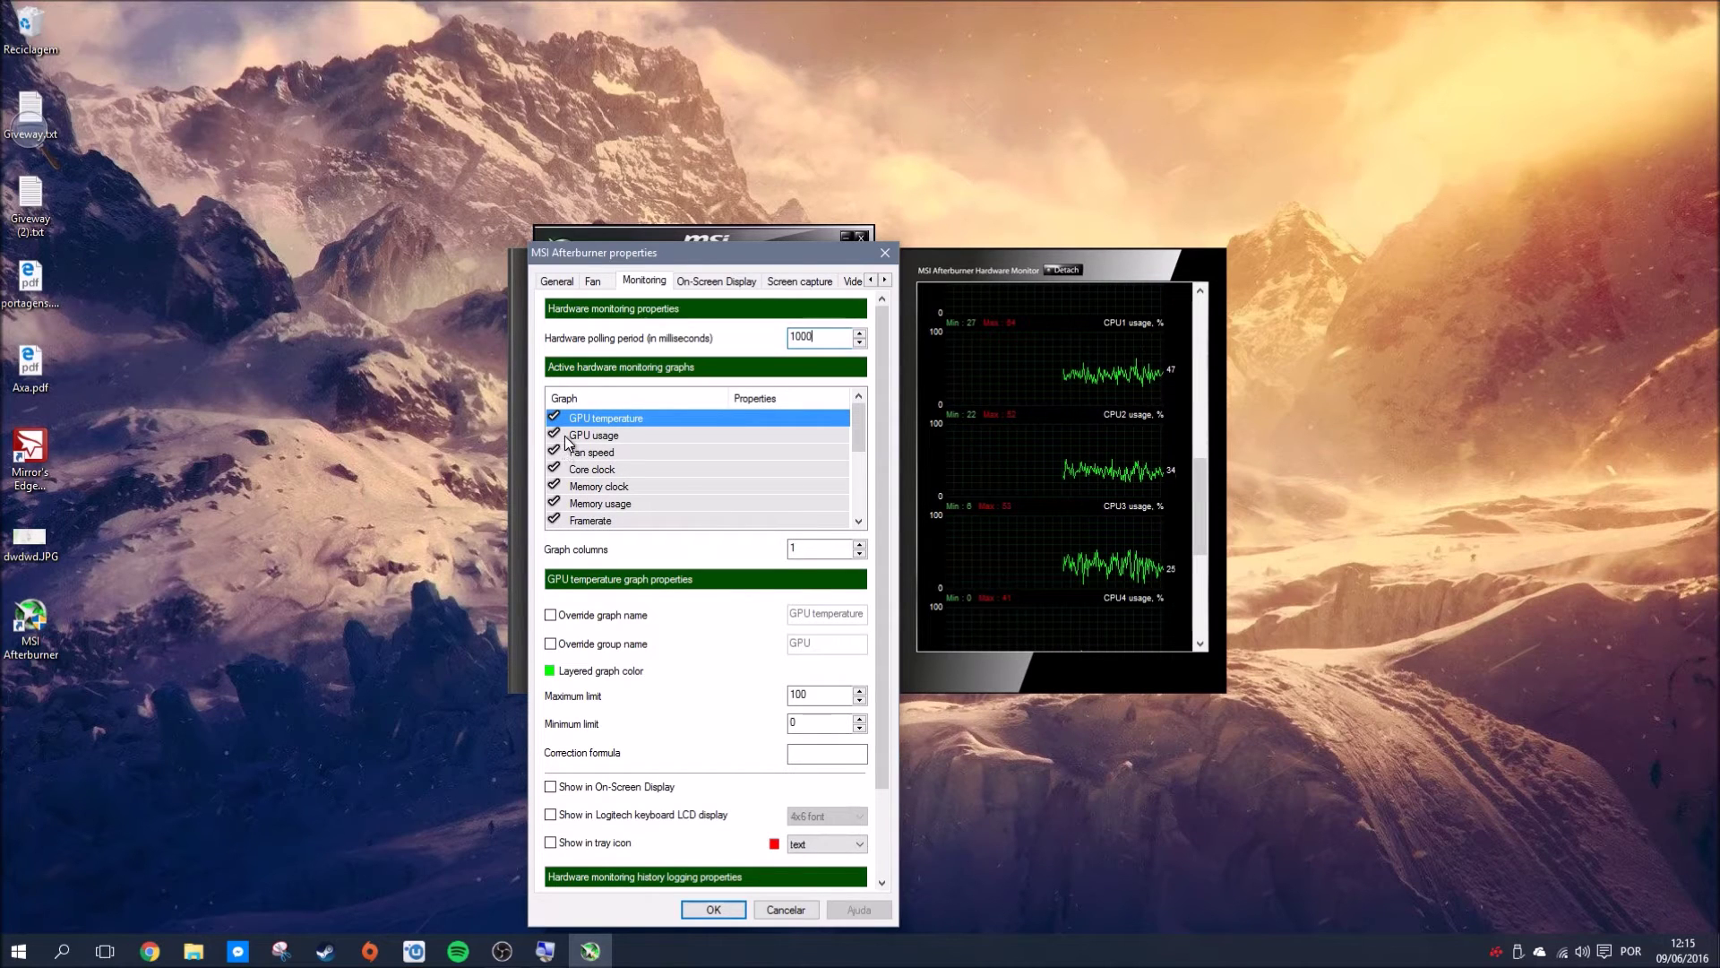
{"action": "scroll", "coordinate": [1116, 504], "scroll_direction": "up", "scroll_amount": 3}
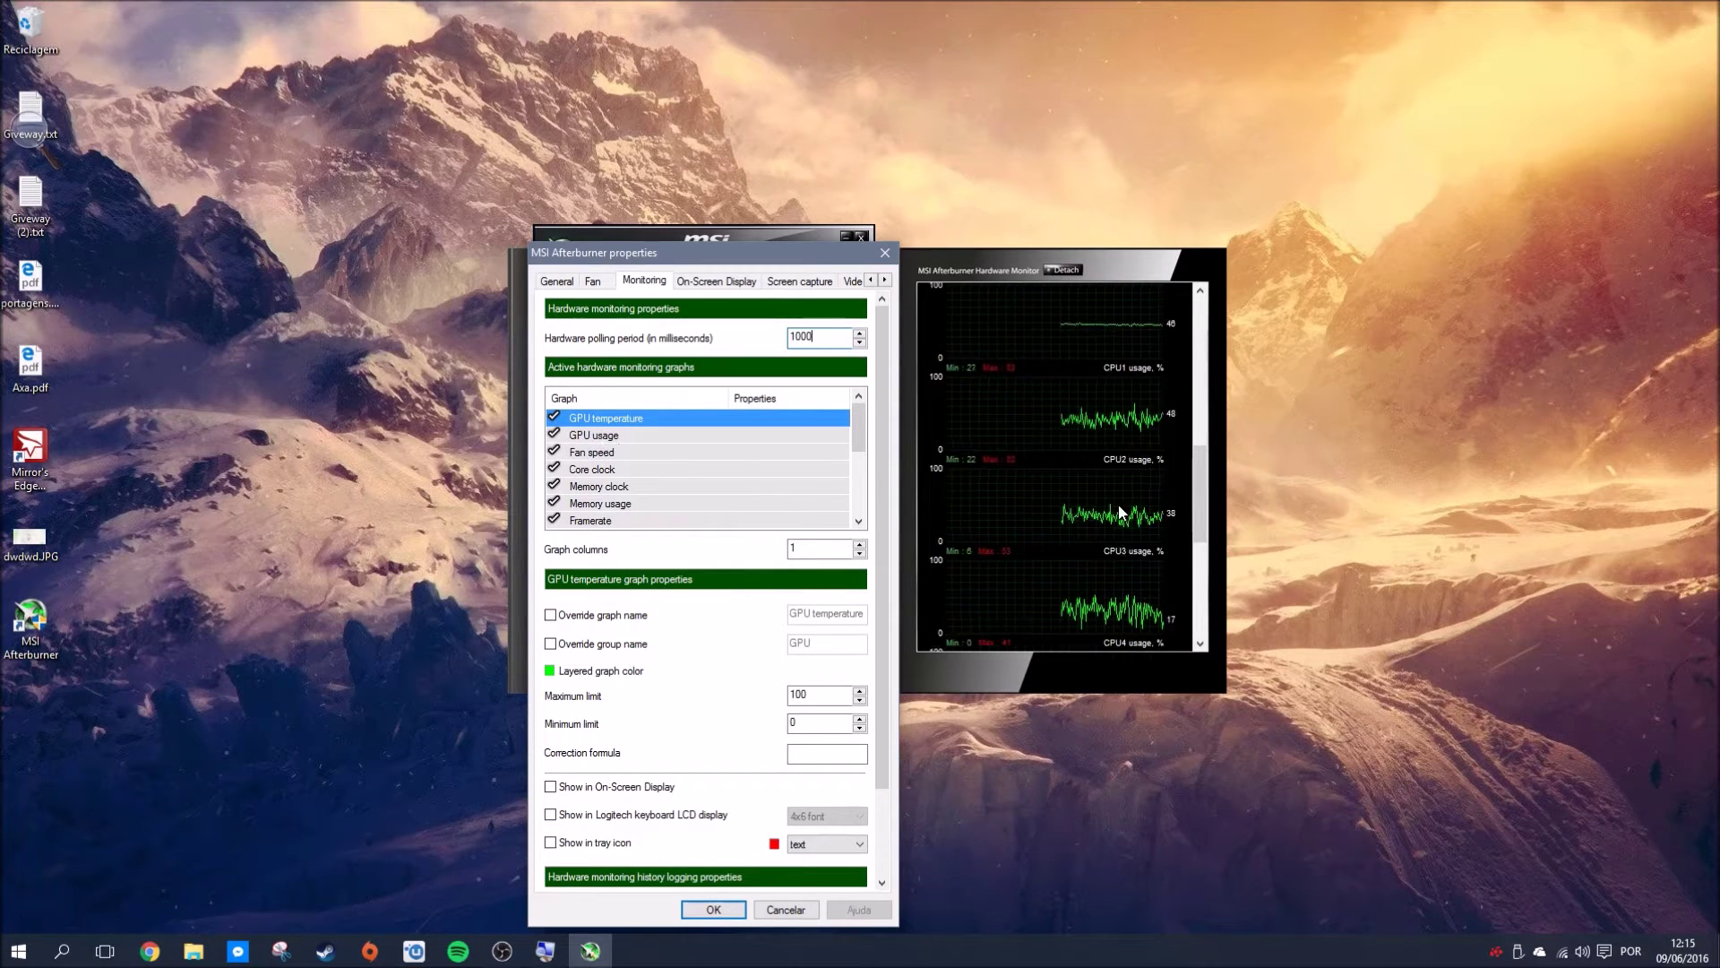
{"action": "scroll", "coordinate": [1116, 507], "scroll_direction": "up", "scroll_amount": 2}
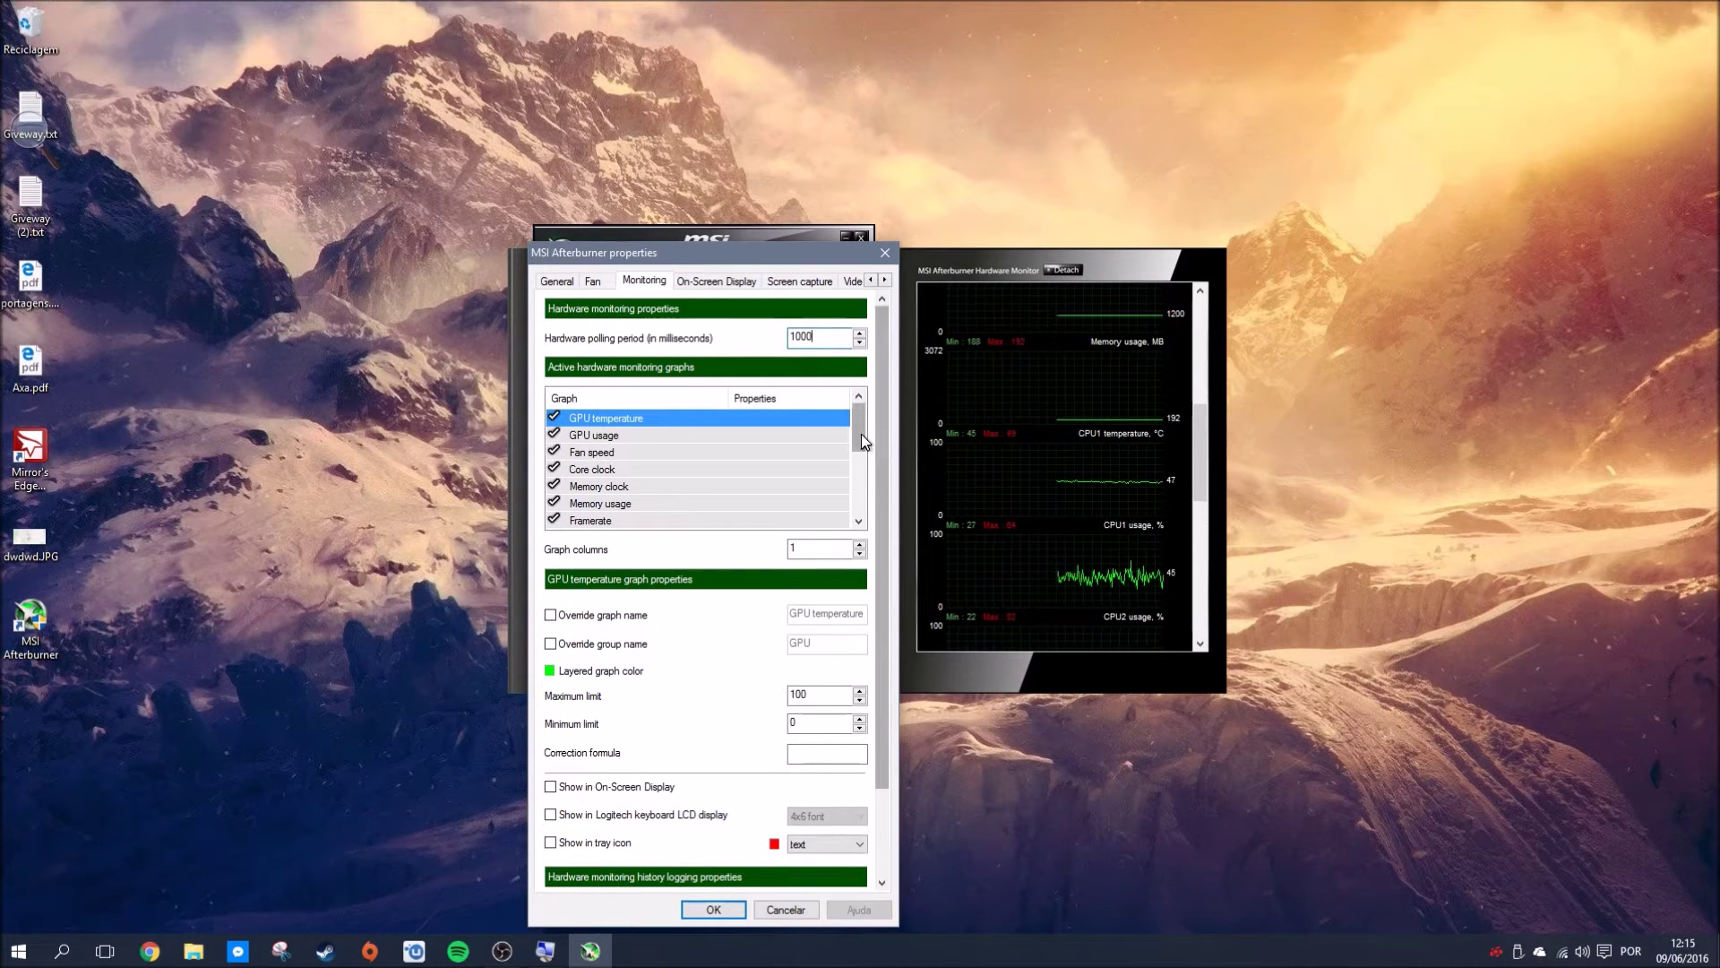
{"action": "scroll", "coordinate": [880, 444], "scroll_direction": "down", "scroll_amount": 2}
{"action": "scroll", "coordinate": [884, 455], "scroll_direction": "up", "scroll_amount": 1}
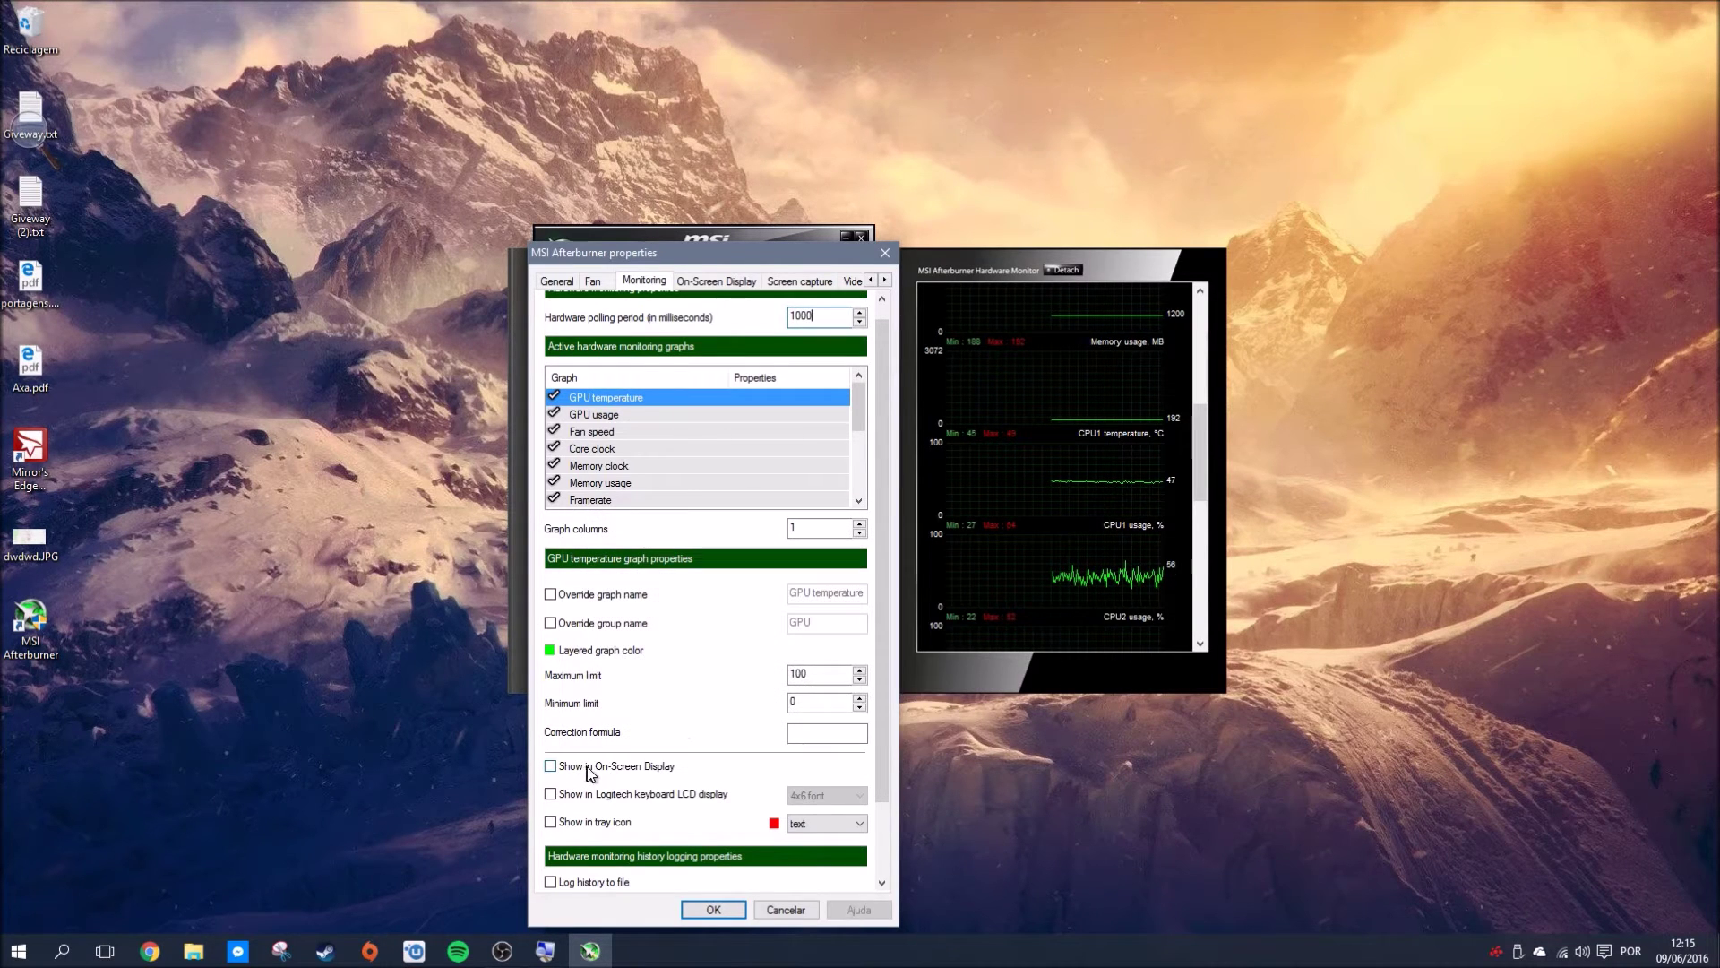
{"action": "left_click", "coordinate": [630, 768]}
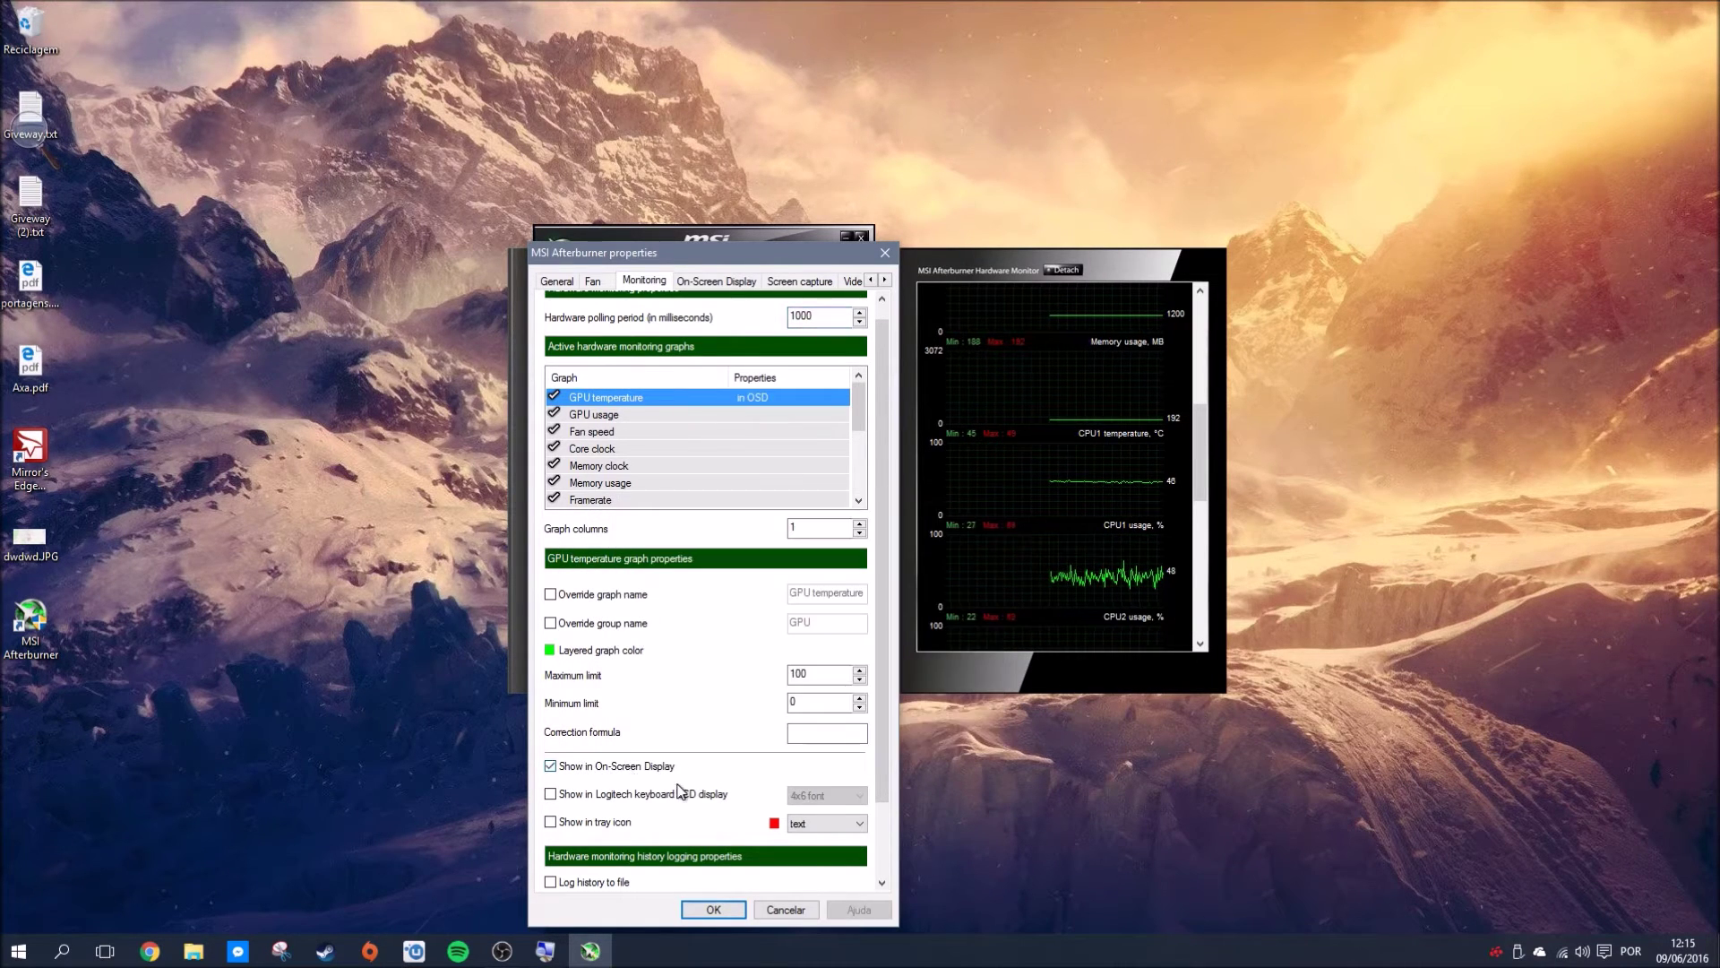
- Override the GPU temperature and GPU usage group names to 'HD 7850'
{"action": "scroll", "coordinate": [892, 699], "scroll_direction": "down", "scroll_amount": 2}
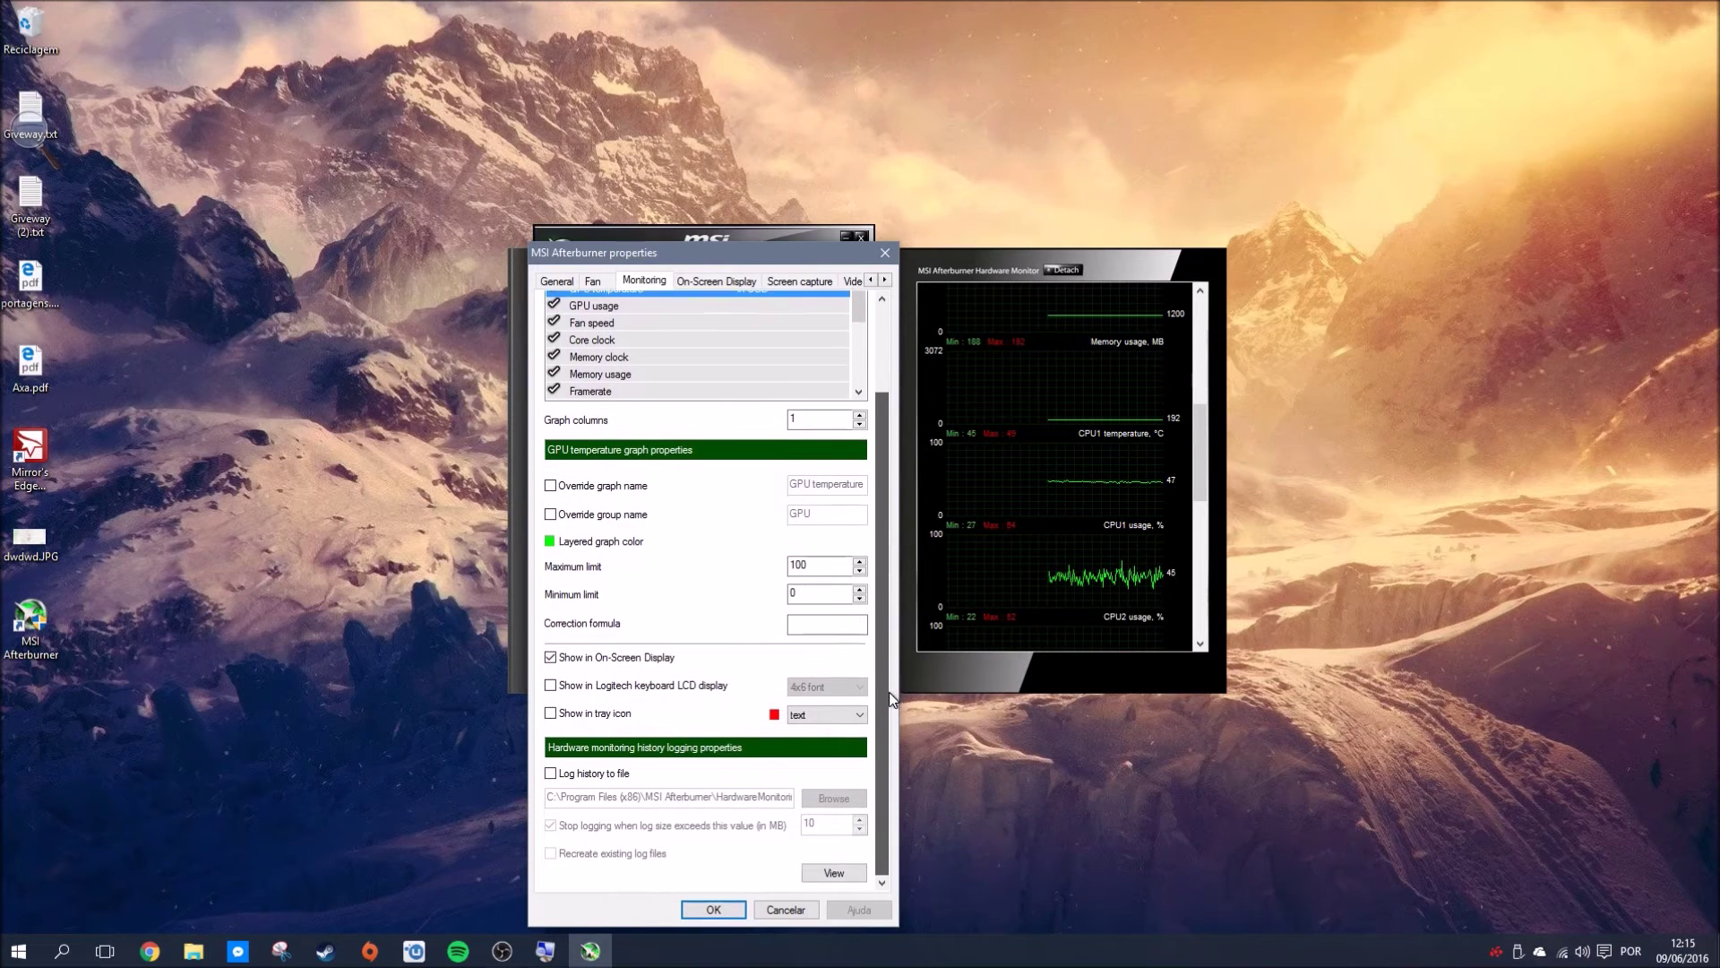
{"action": "scroll", "coordinate": [892, 699], "scroll_direction": "up", "scroll_amount": 1}
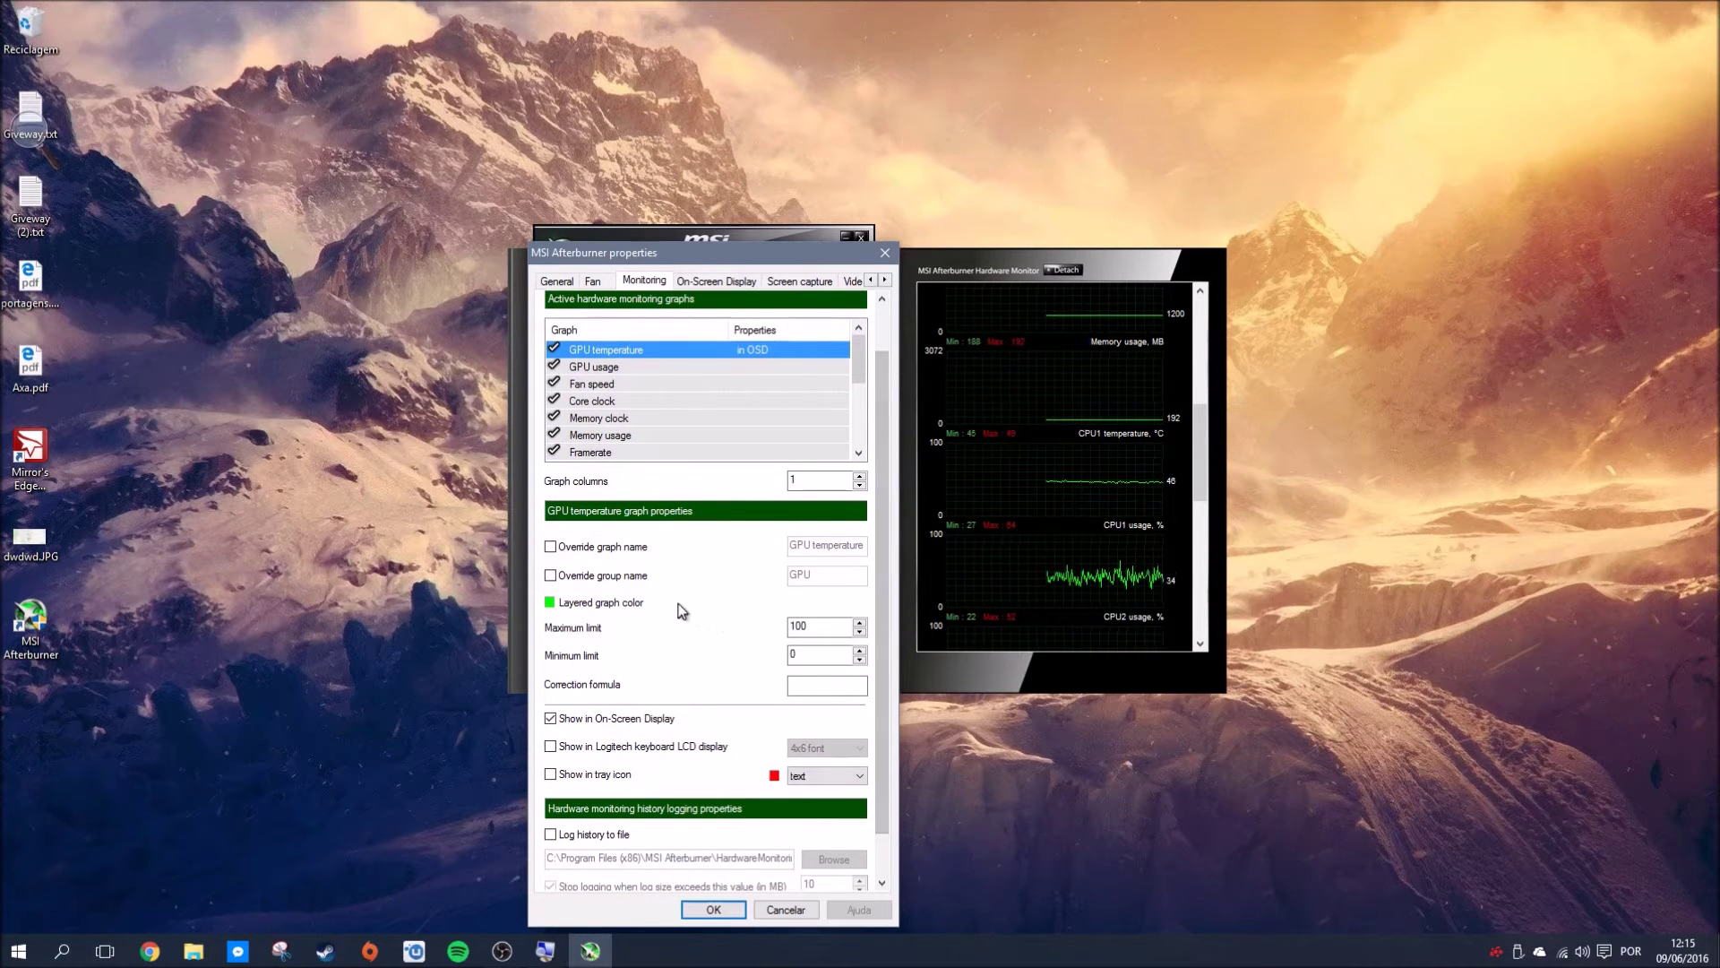
{"action": "left_click", "coordinate": [618, 576]}
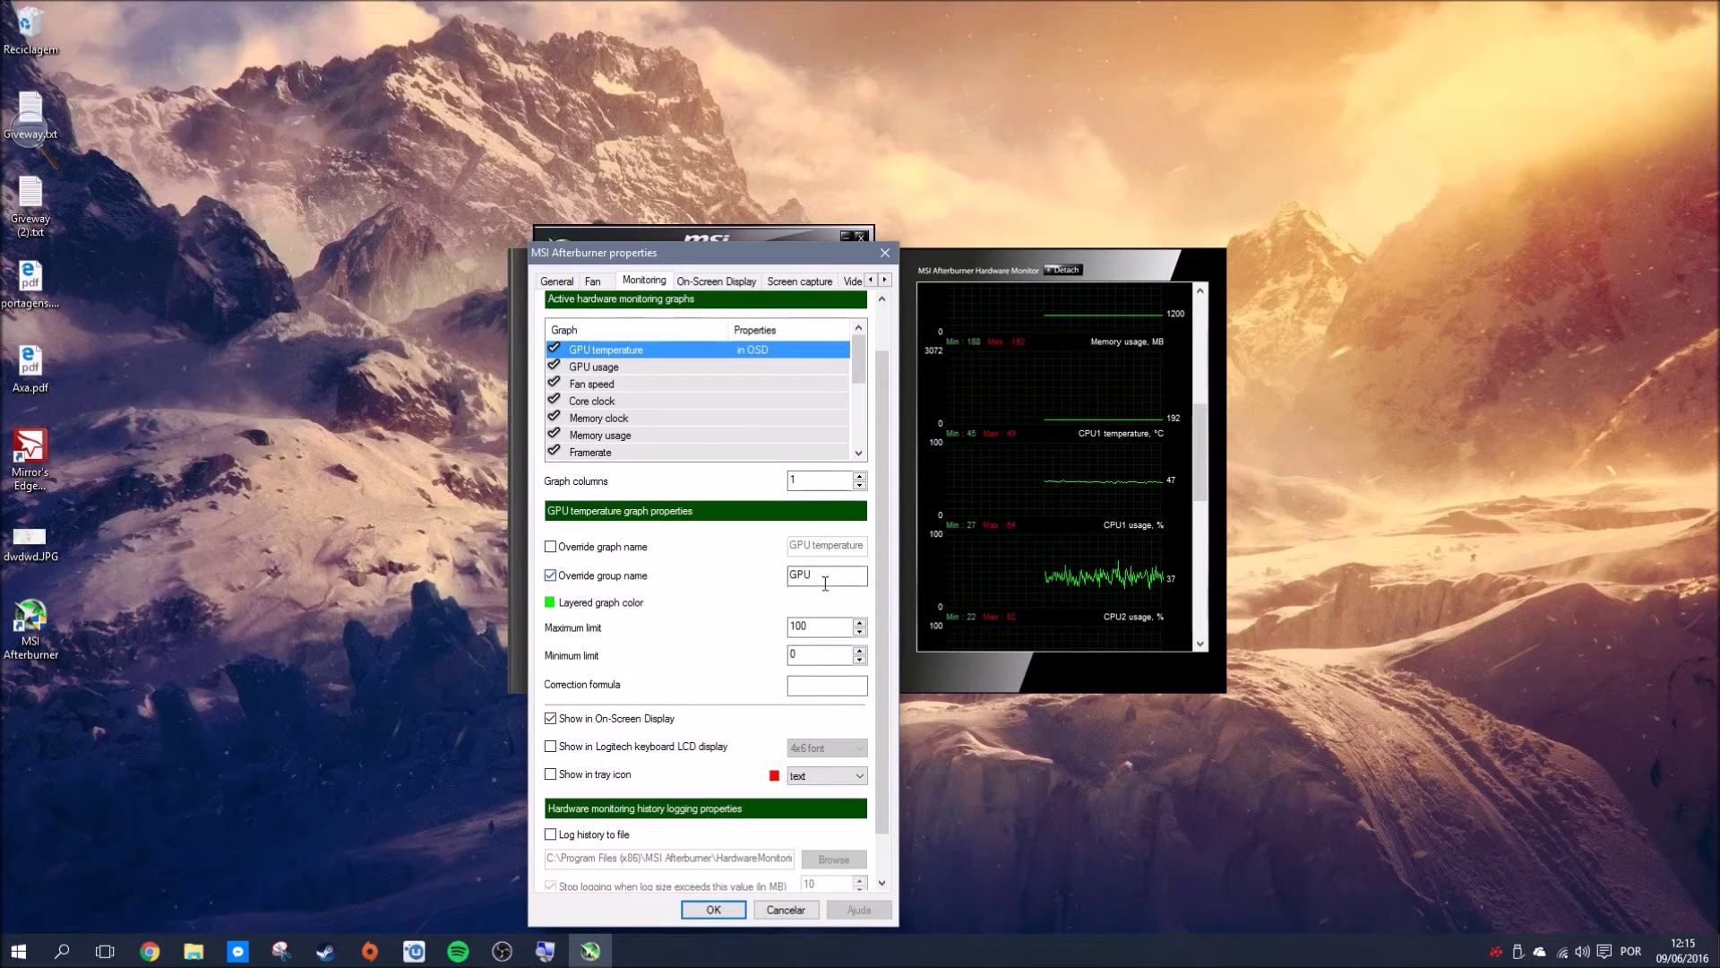
{"action": "type", "text": "HD 7850"}
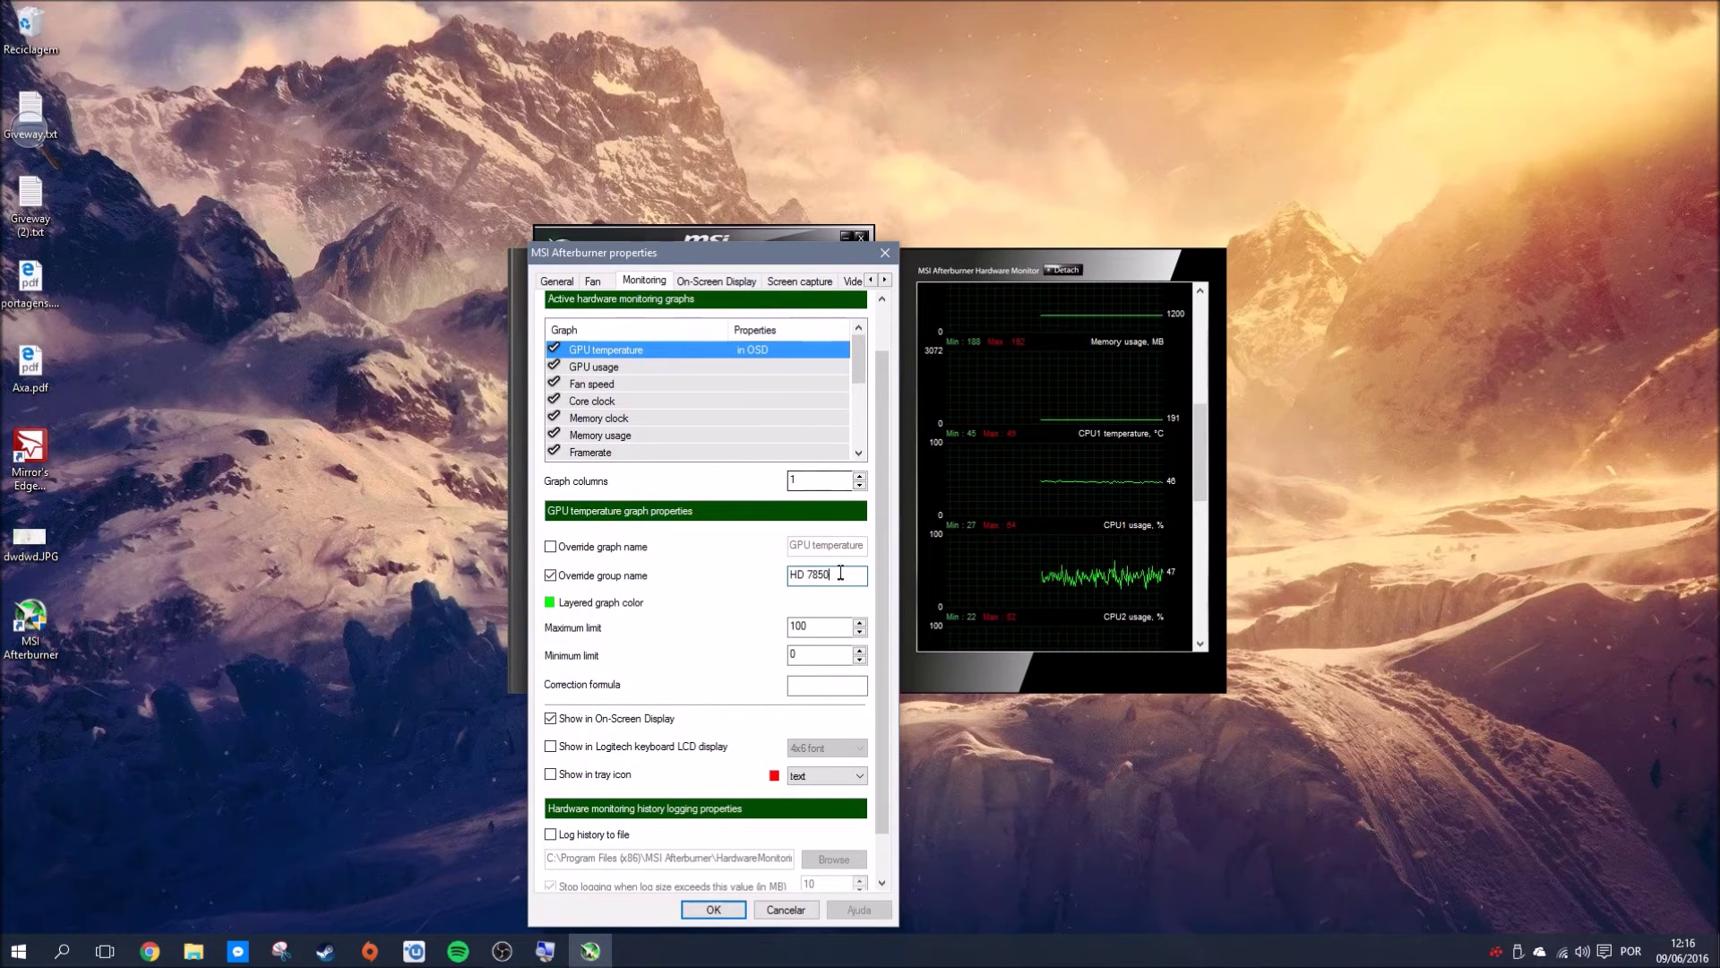
{"action": "left_click", "coordinate": [598, 366]}
{"action": "left_click", "coordinate": [624, 575]}
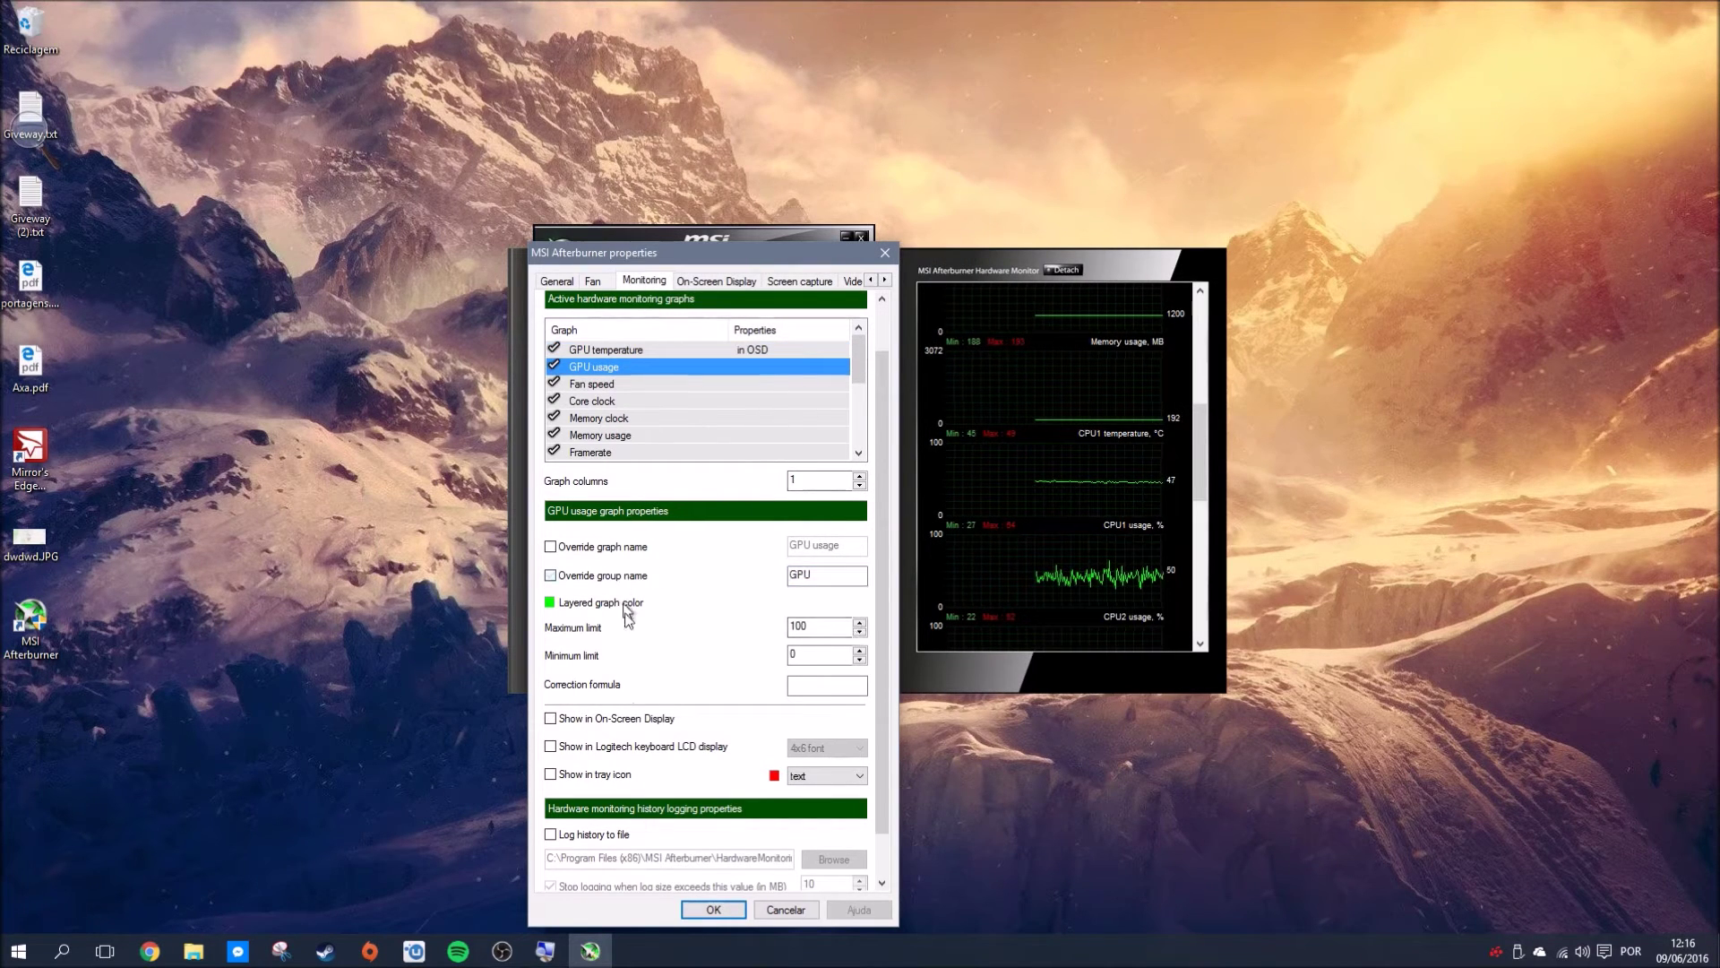
{"action": "key", "text": "Tab"}
{"action": "type", "text": "HD"}
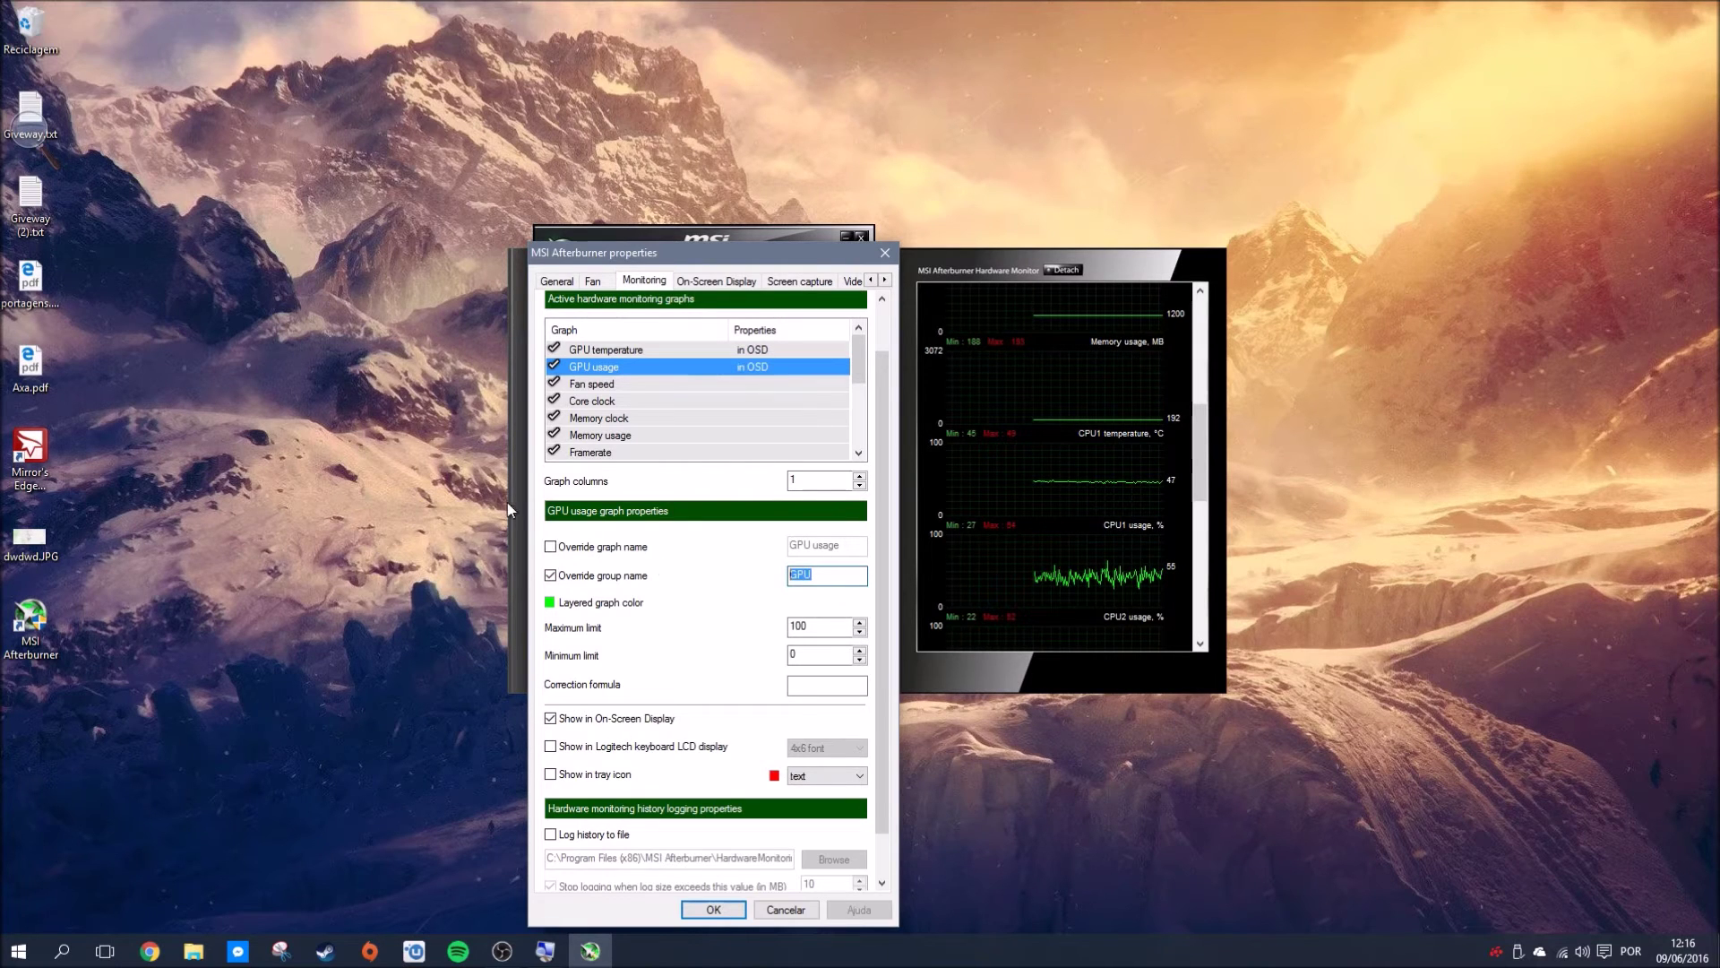
{"action": "type", "text": " 7850"}
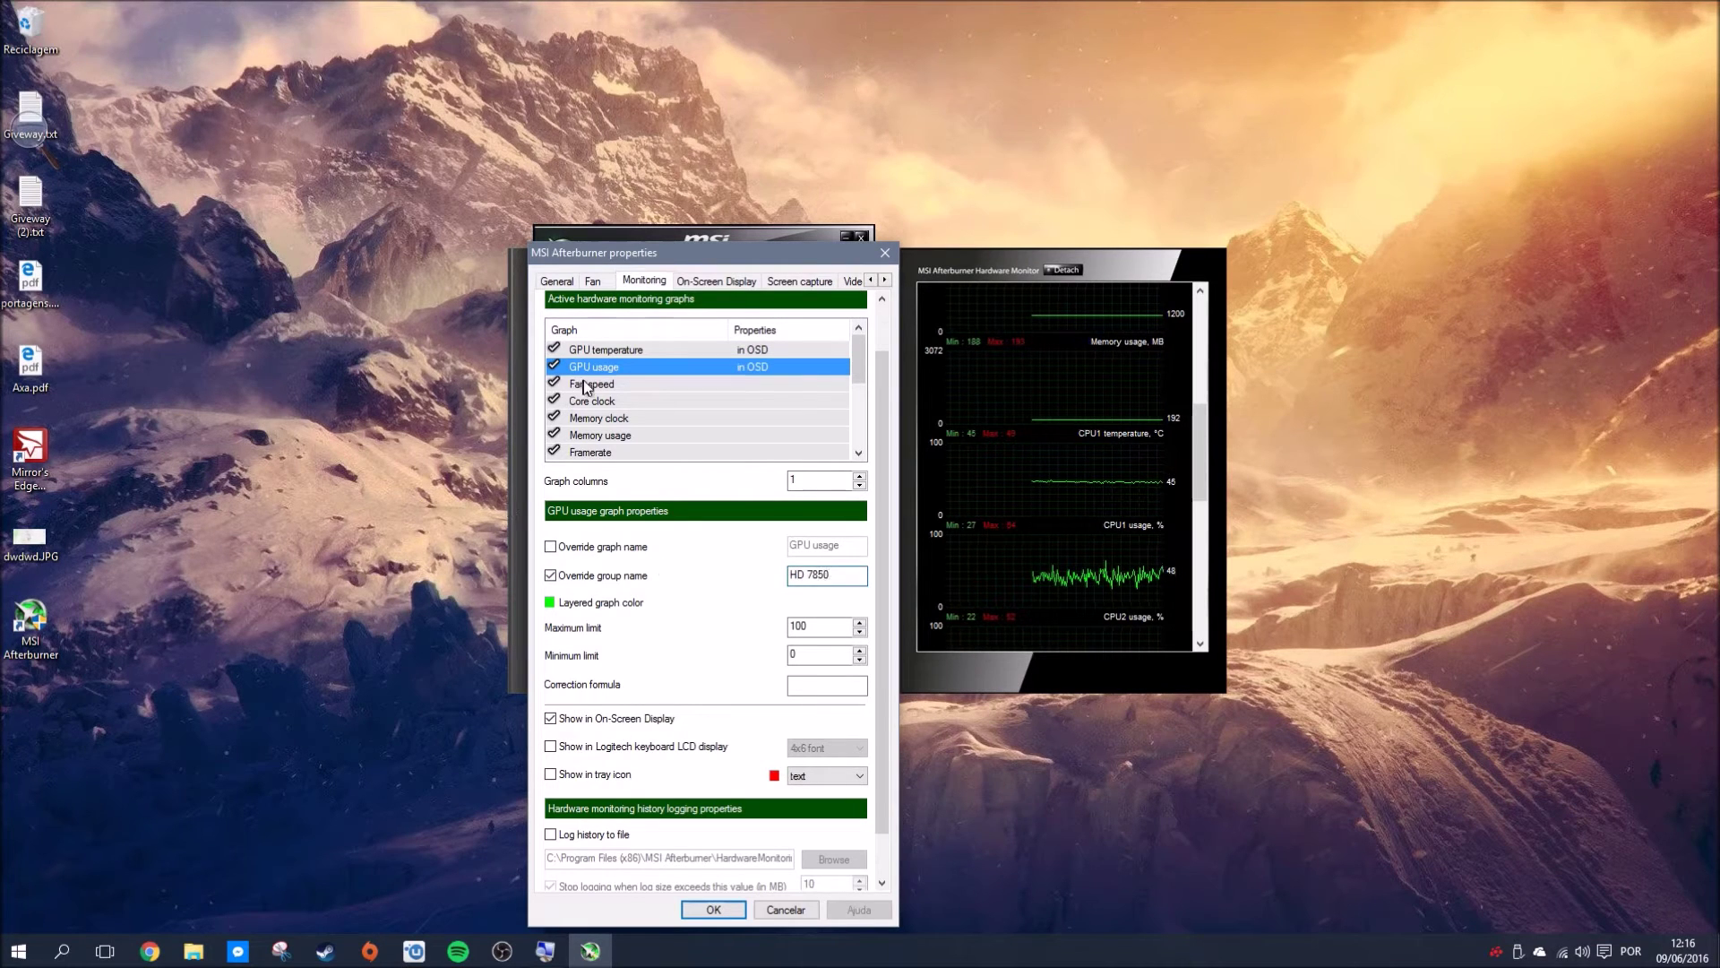
- Show core clock in the OSD with its group name overridden to 'HD 7850'
{"action": "left_click", "coordinate": [596, 385]}
{"action": "left_click", "coordinate": [627, 401]}
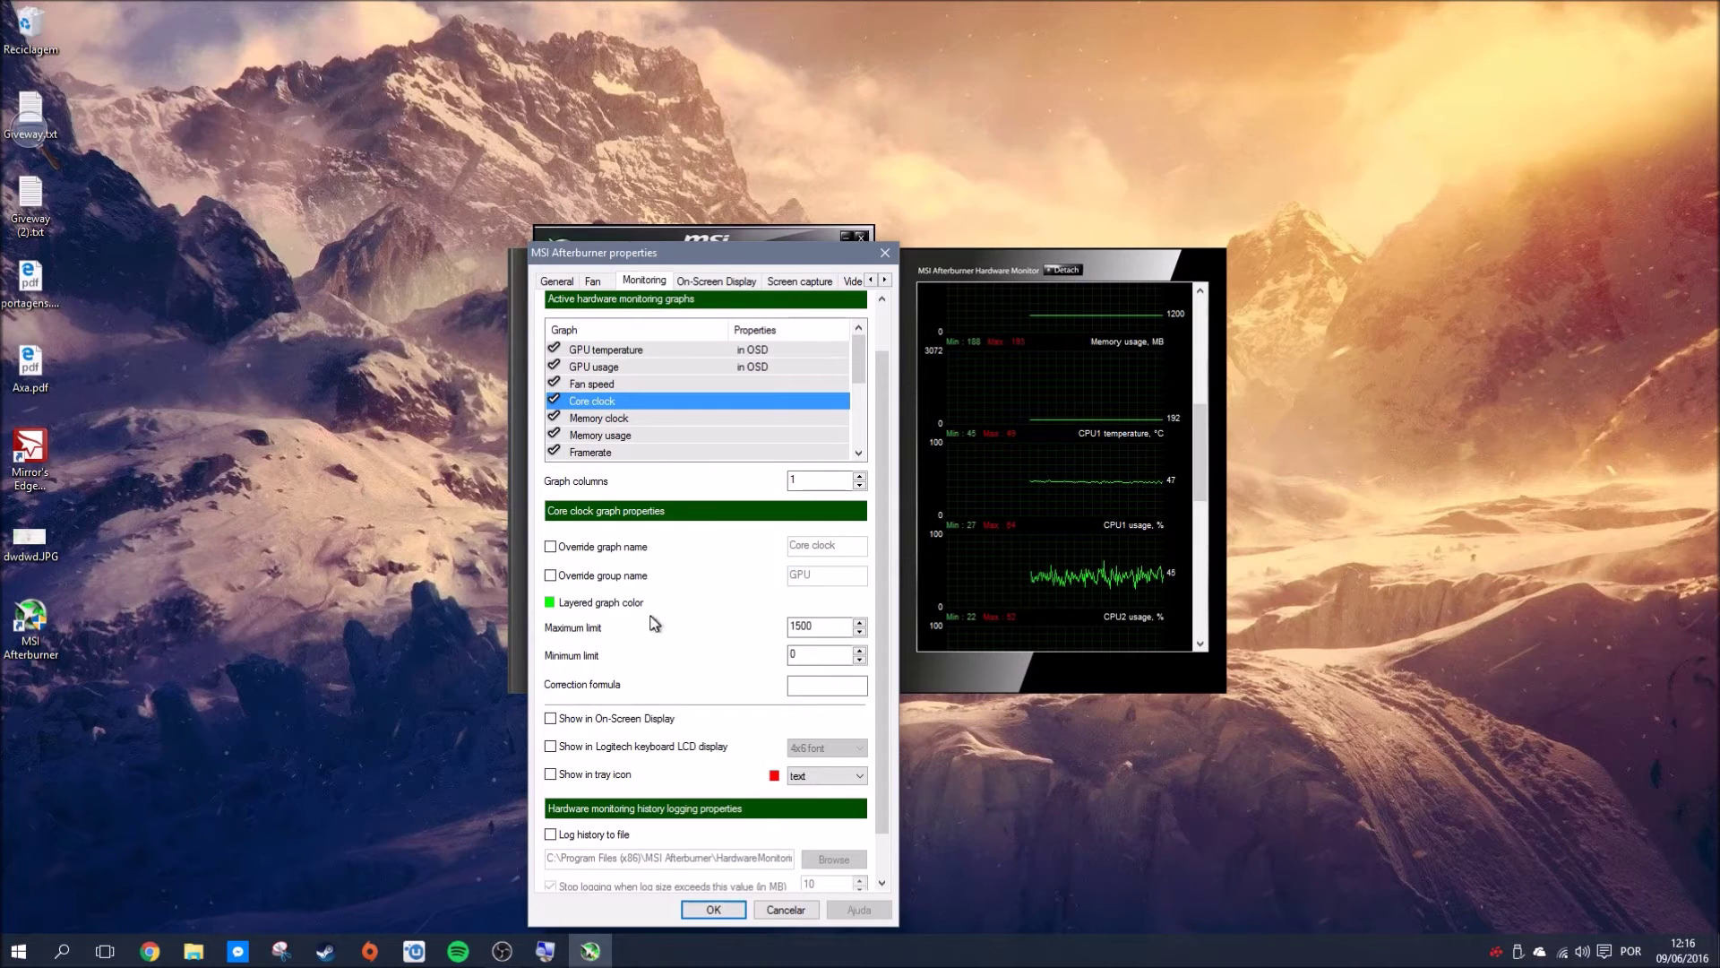
{"action": "left_click", "coordinate": [627, 720]}
{"action": "left_click", "coordinate": [632, 576]}
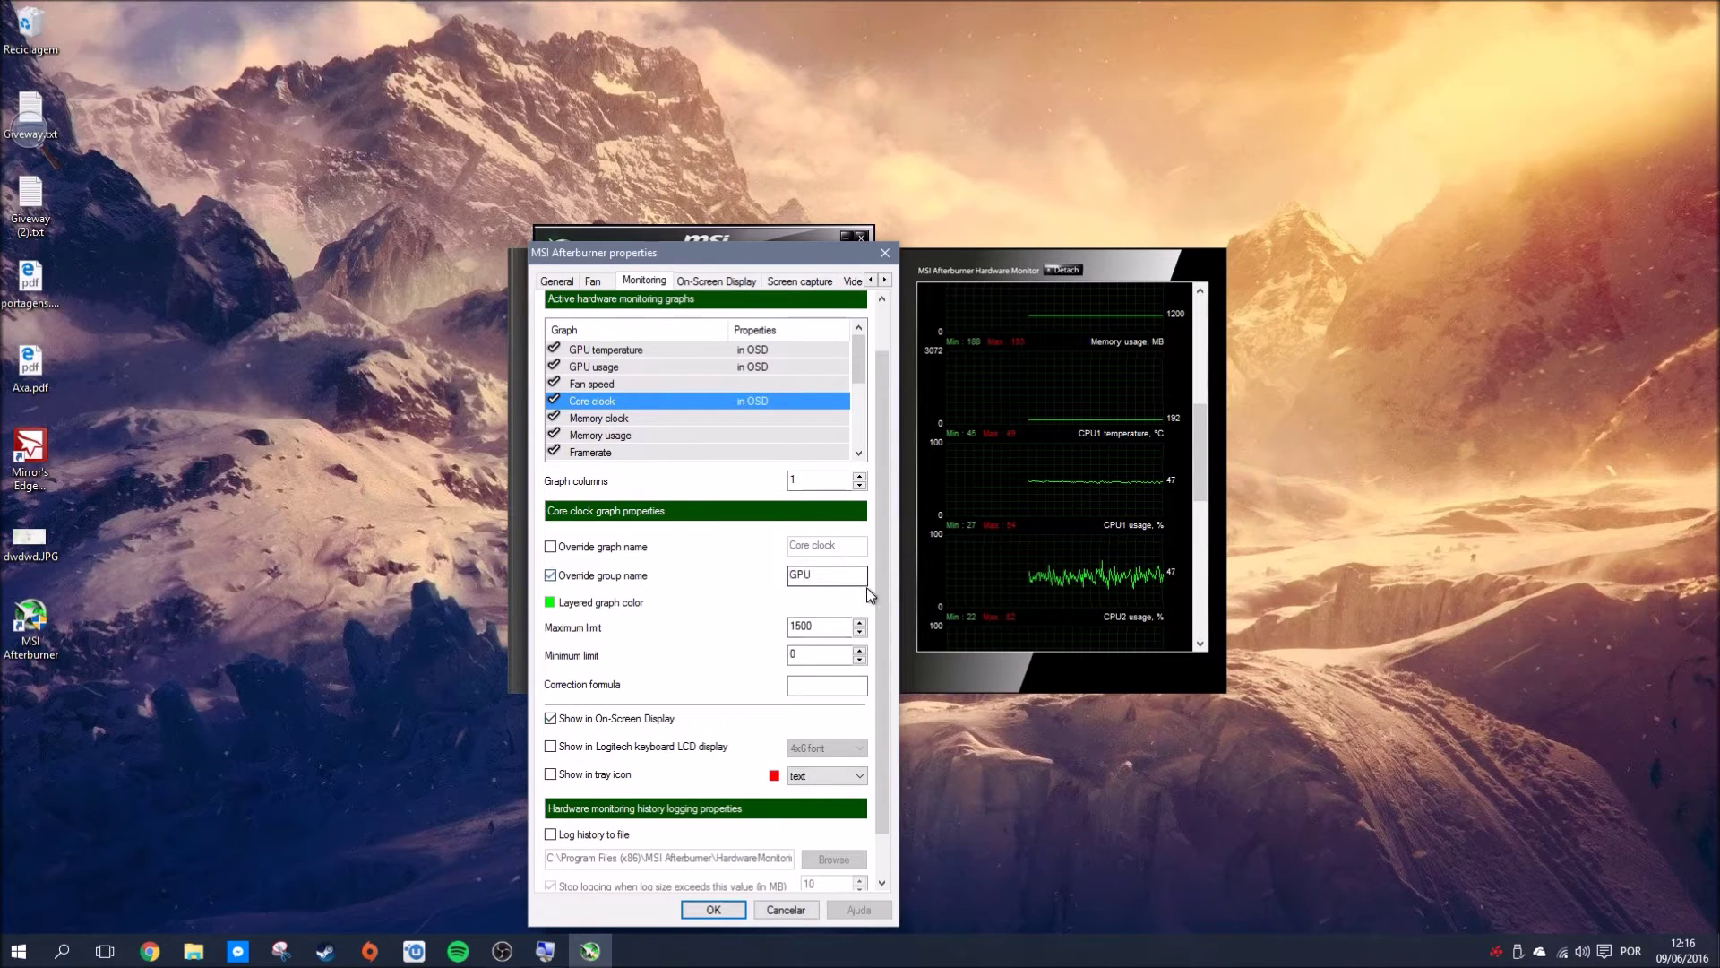
{"action": "double_click", "coordinate": [856, 577]}
{"action": "type", "text": "HD "}
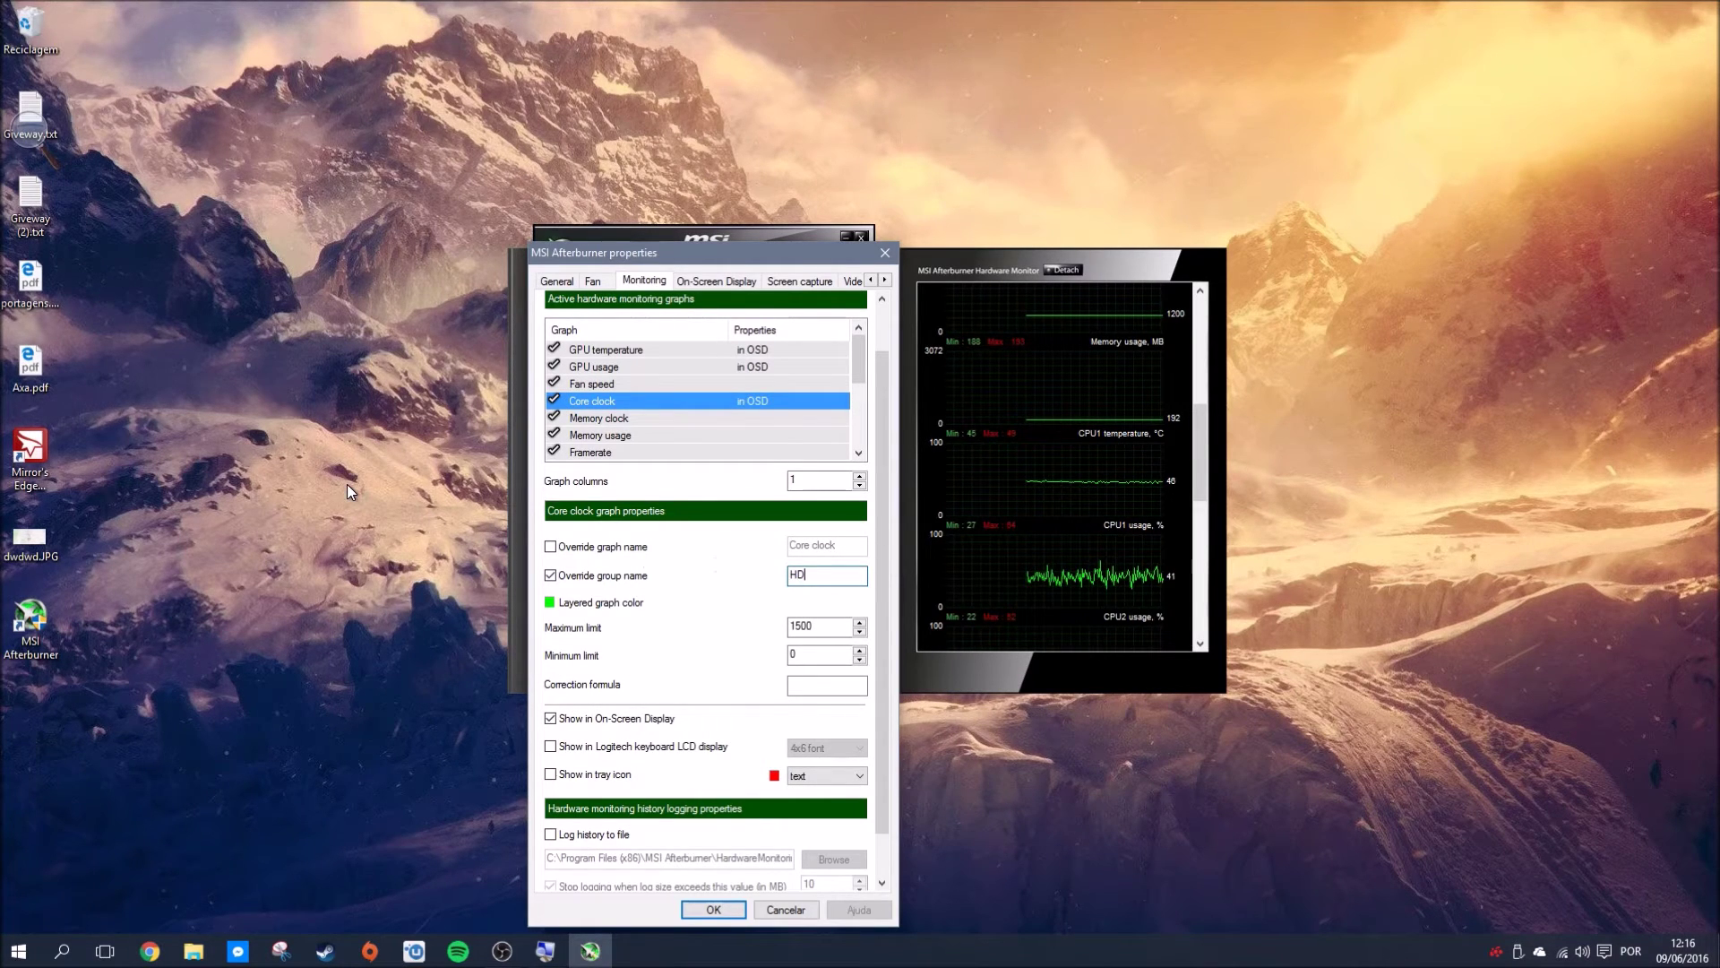
{"action": "type", "text": "7850"}
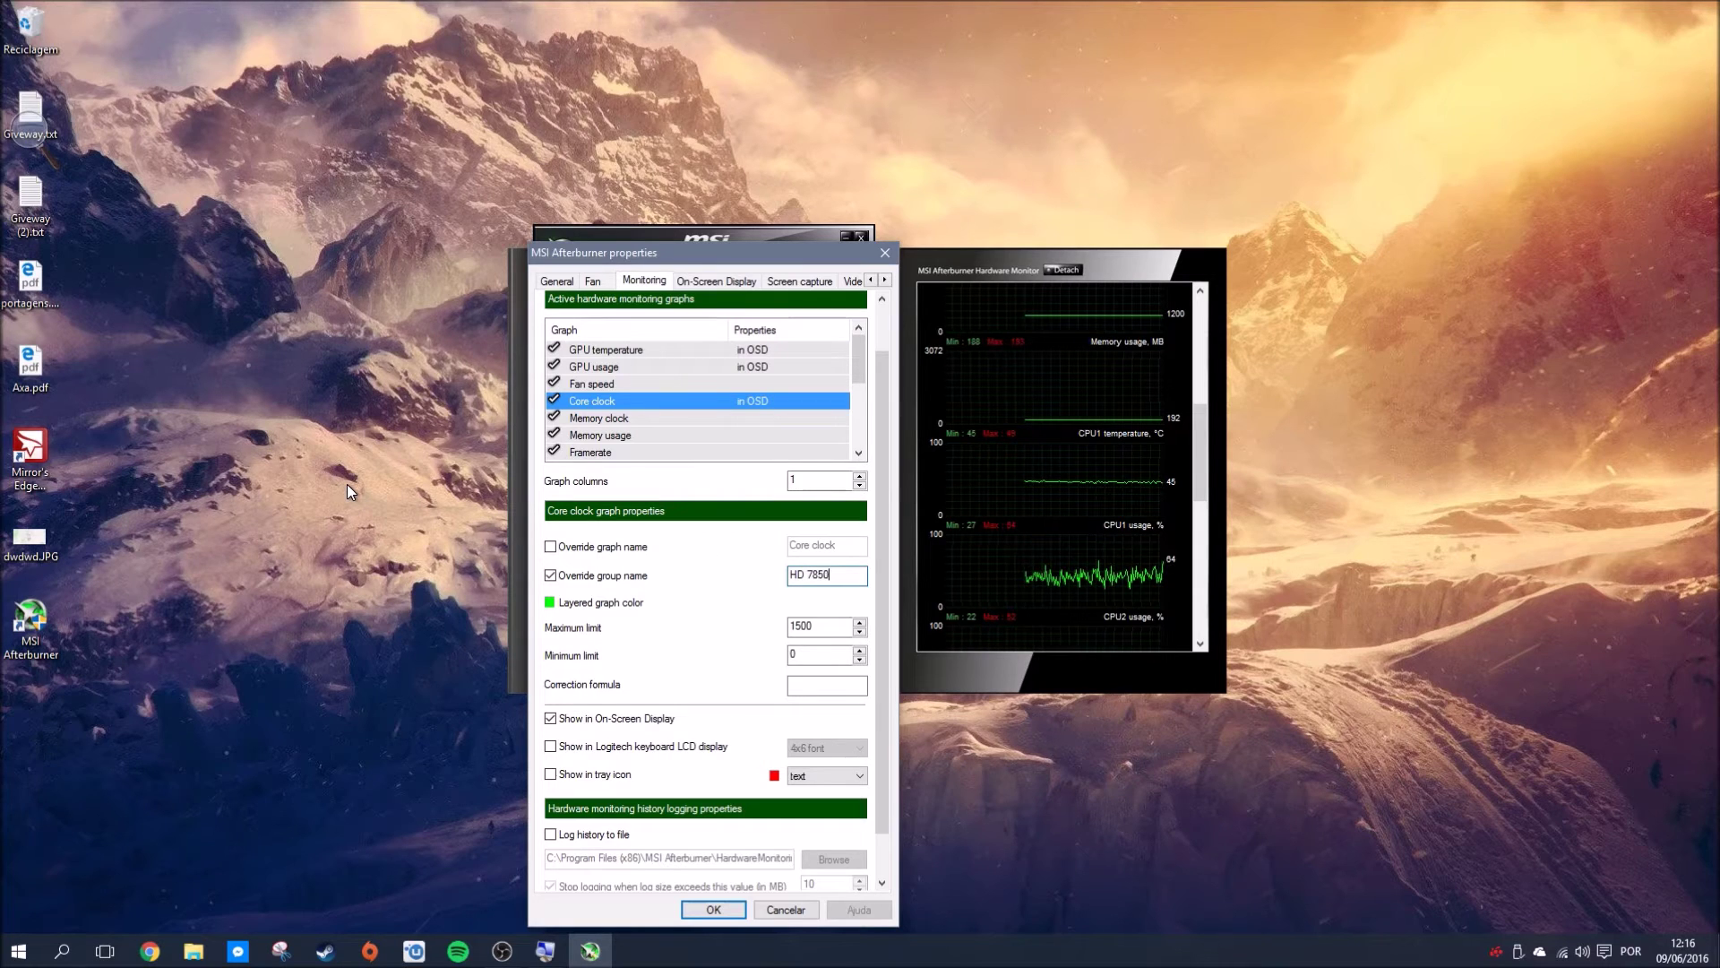
{"action": "left_click", "coordinate": [708, 368]}
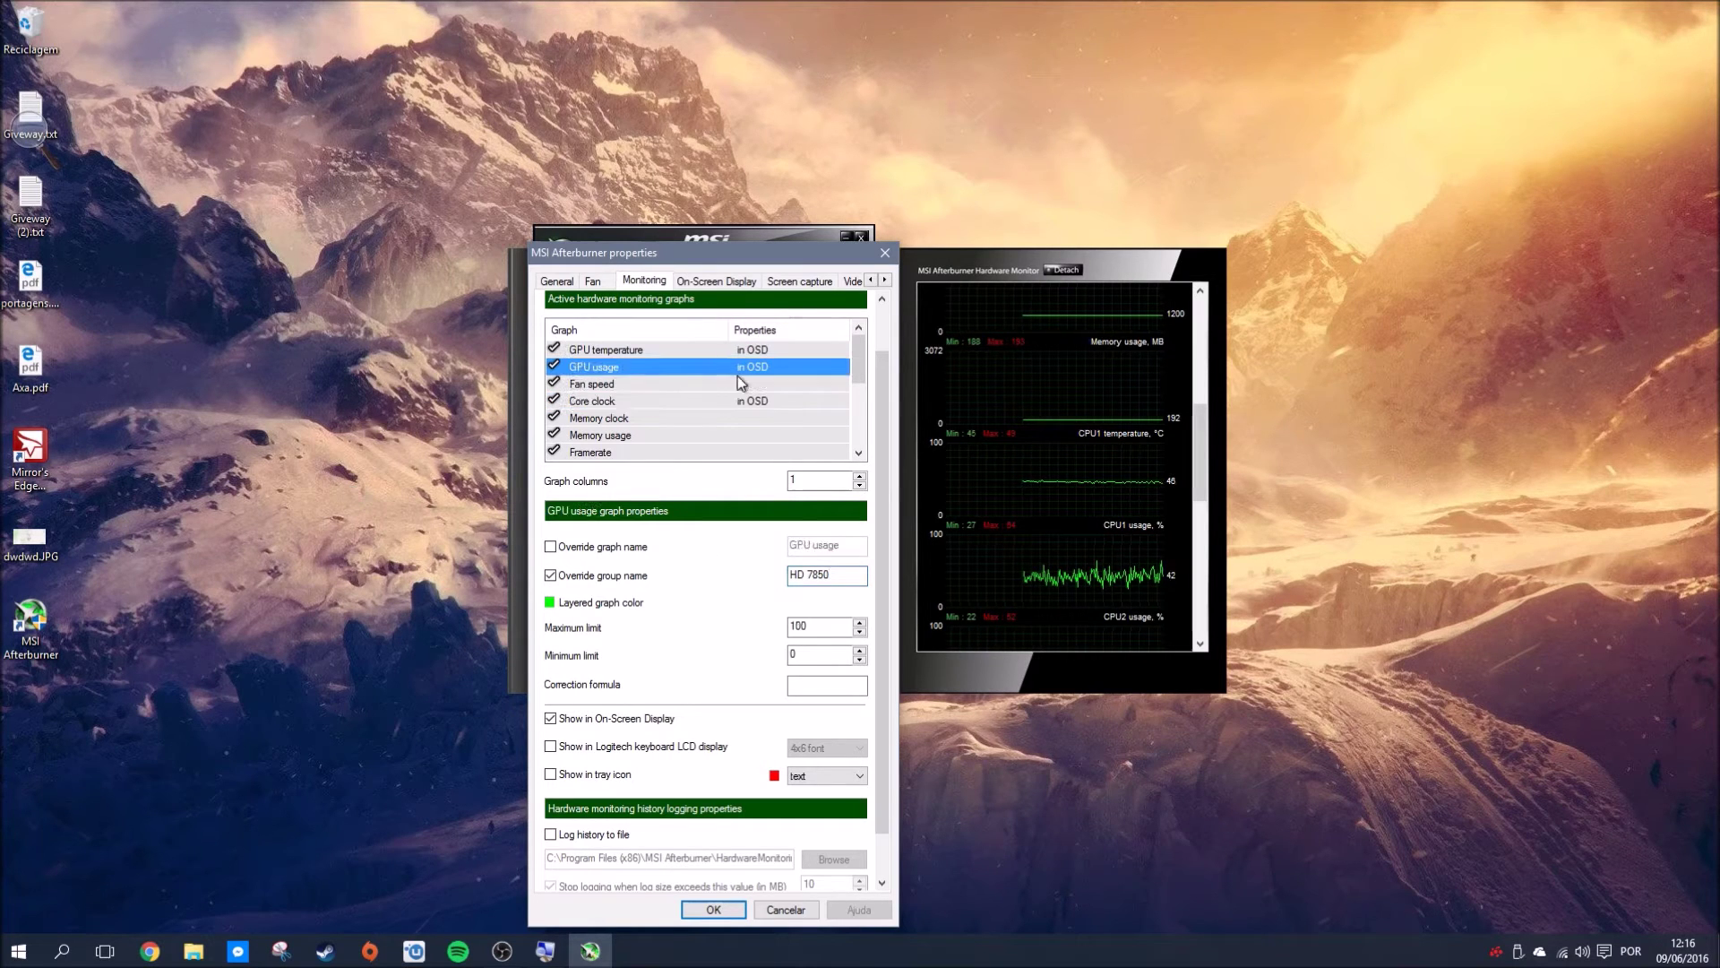
- Show Memory clock in the on-screen display under the custom group name VRAM
{"action": "left_click", "coordinate": [627, 401]}
{"action": "left_click", "coordinate": [627, 417]}
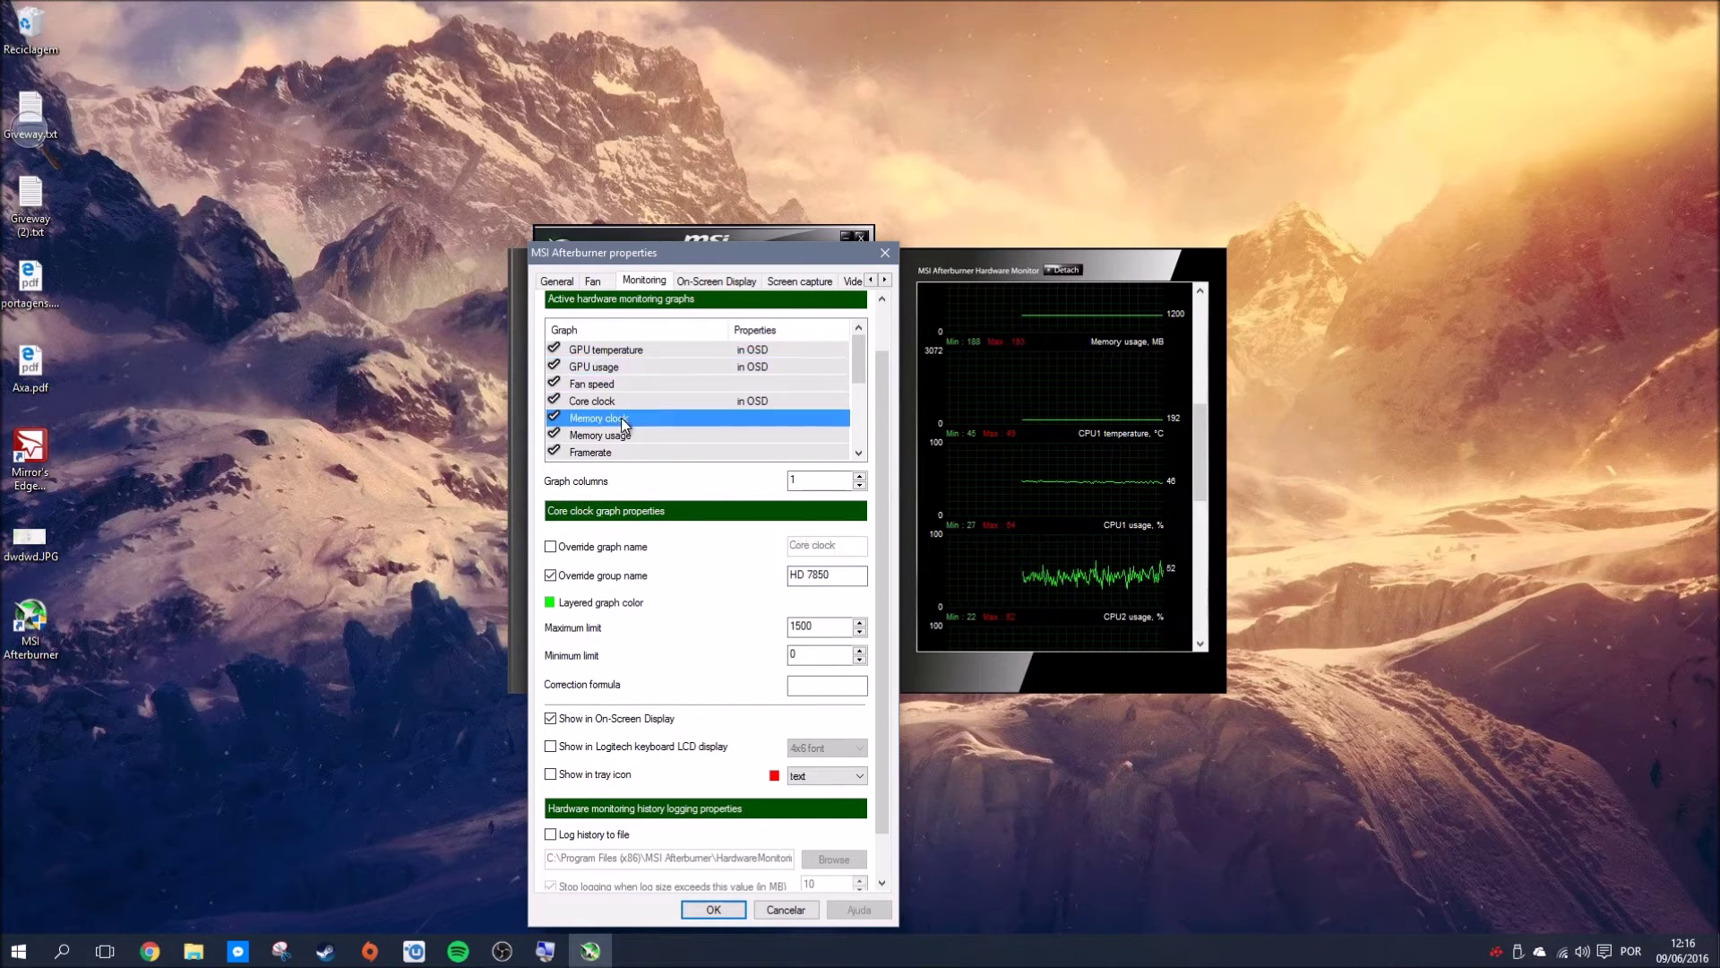
{"action": "left_click", "coordinate": [598, 719]}
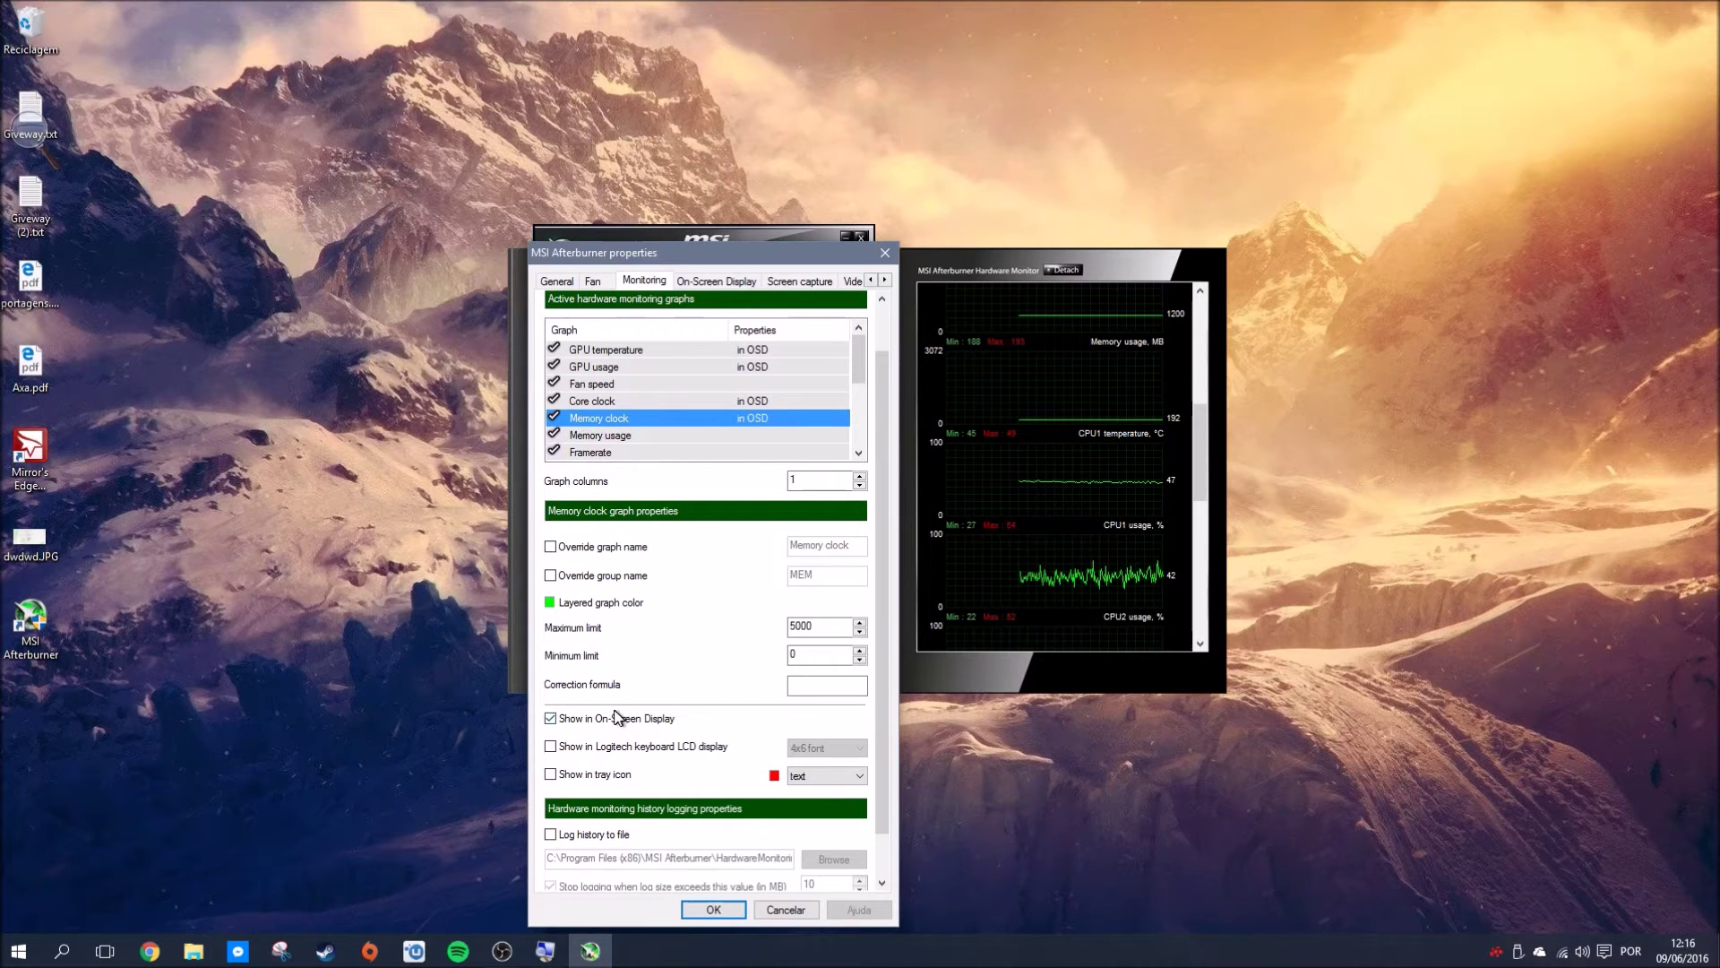
{"action": "left_click", "coordinate": [610, 578]}
{"action": "type", "text": "V"}
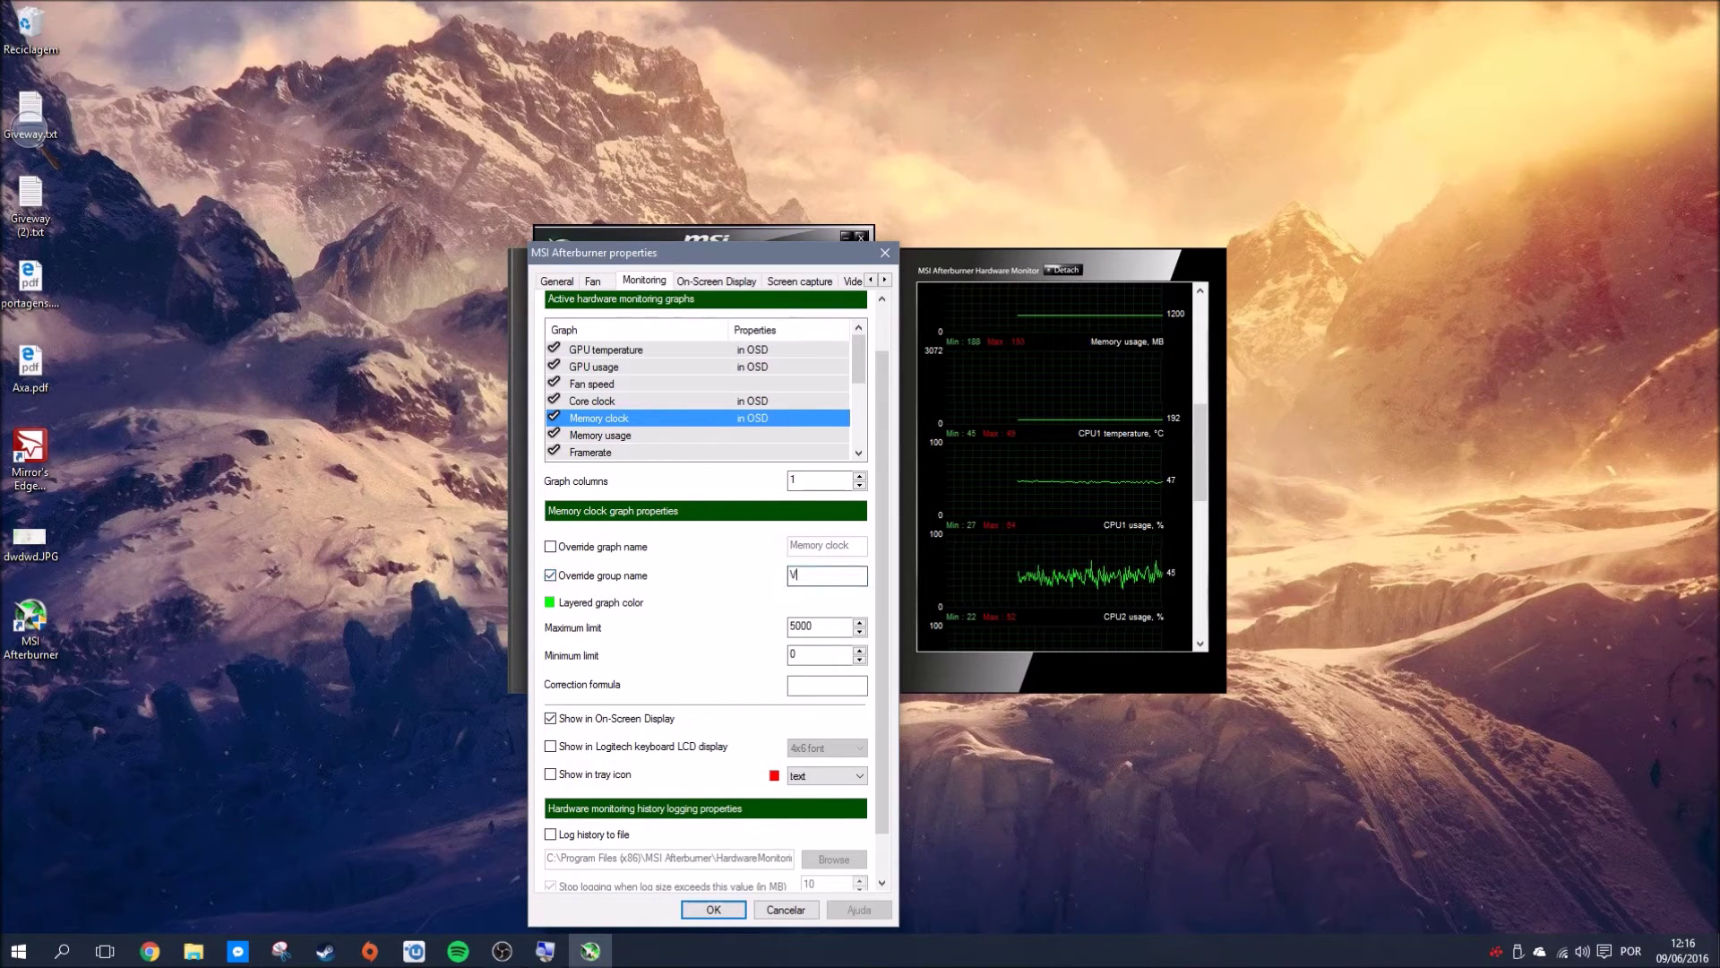
{"action": "type", "text": "RAM"}
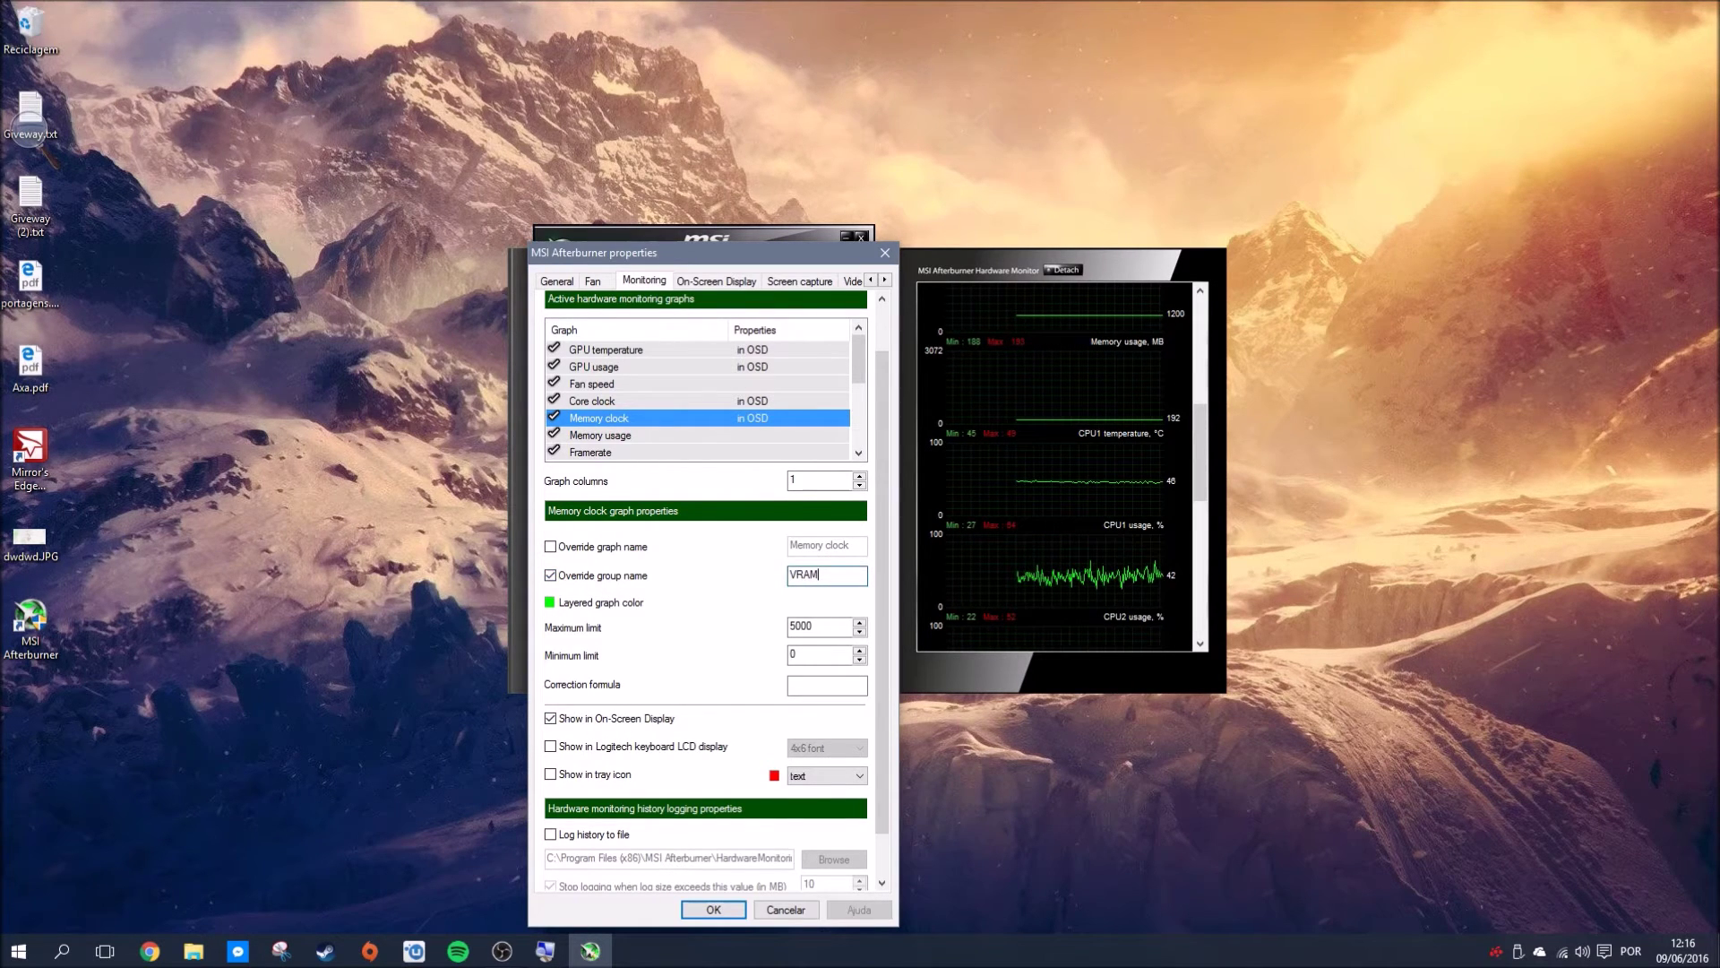
- Show Memory usage in the on-screen display under the custom group name VRMA
{"action": "left_click", "coordinate": [611, 436]}
{"action": "left_click", "coordinate": [608, 580]}
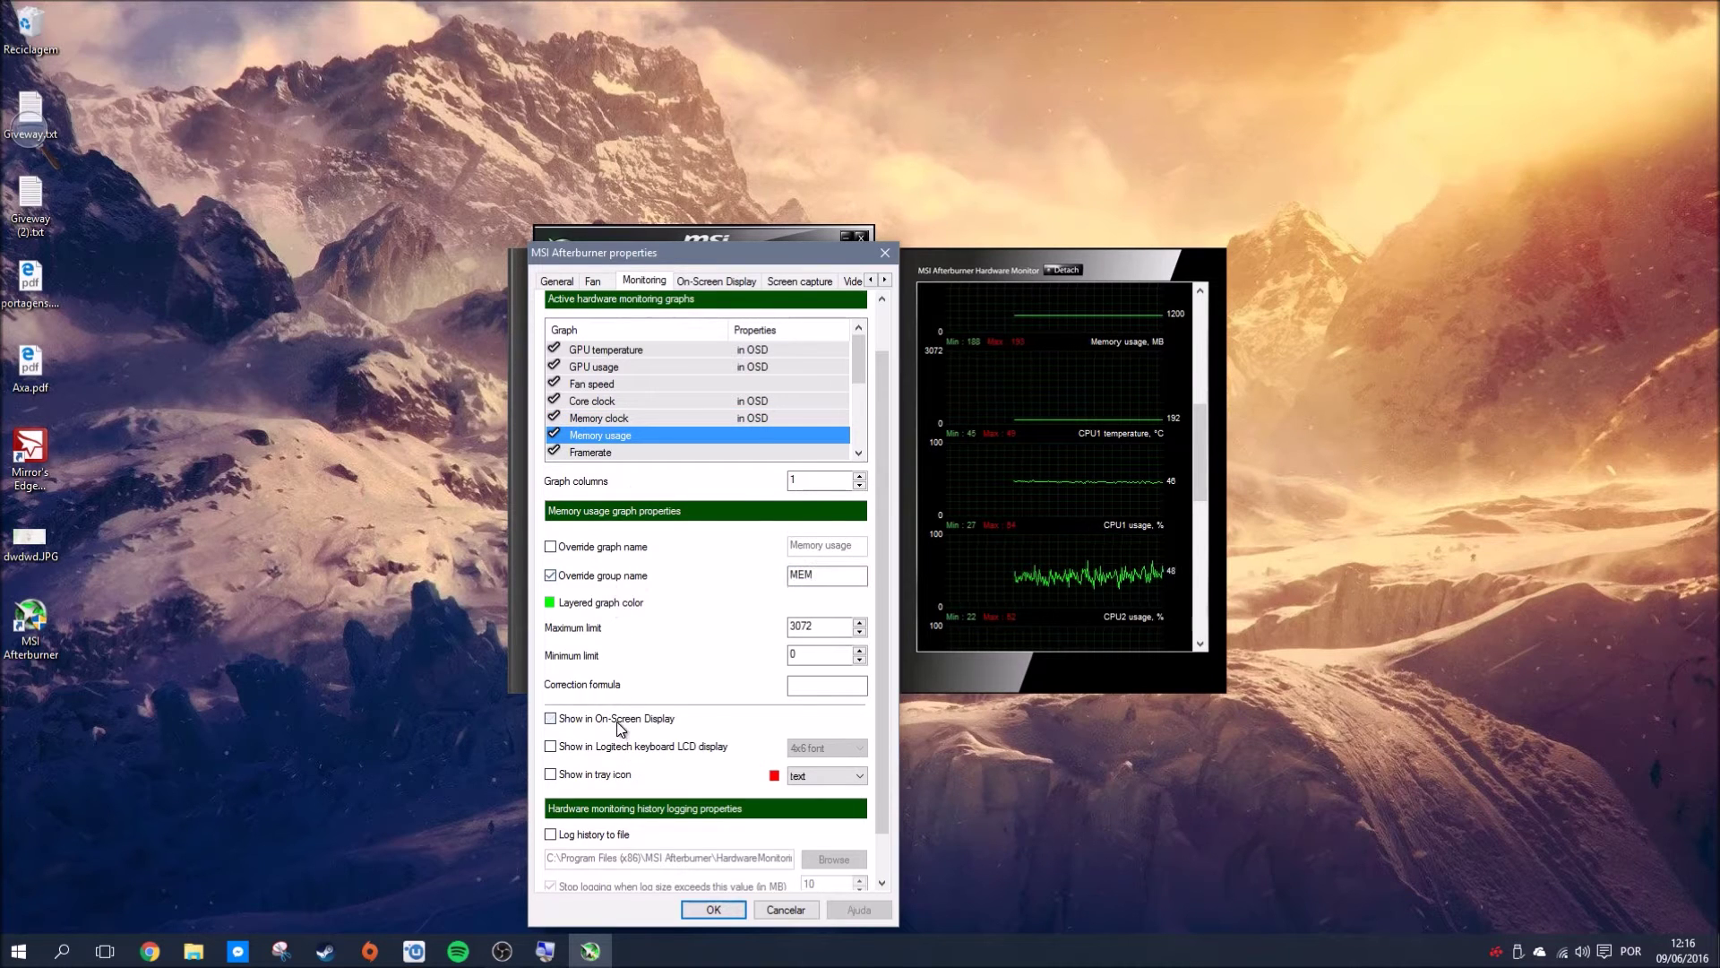
{"action": "left_click", "coordinate": [617, 722]}
{"action": "double_click", "coordinate": [816, 575]}
{"action": "type", "text": "VRM"}
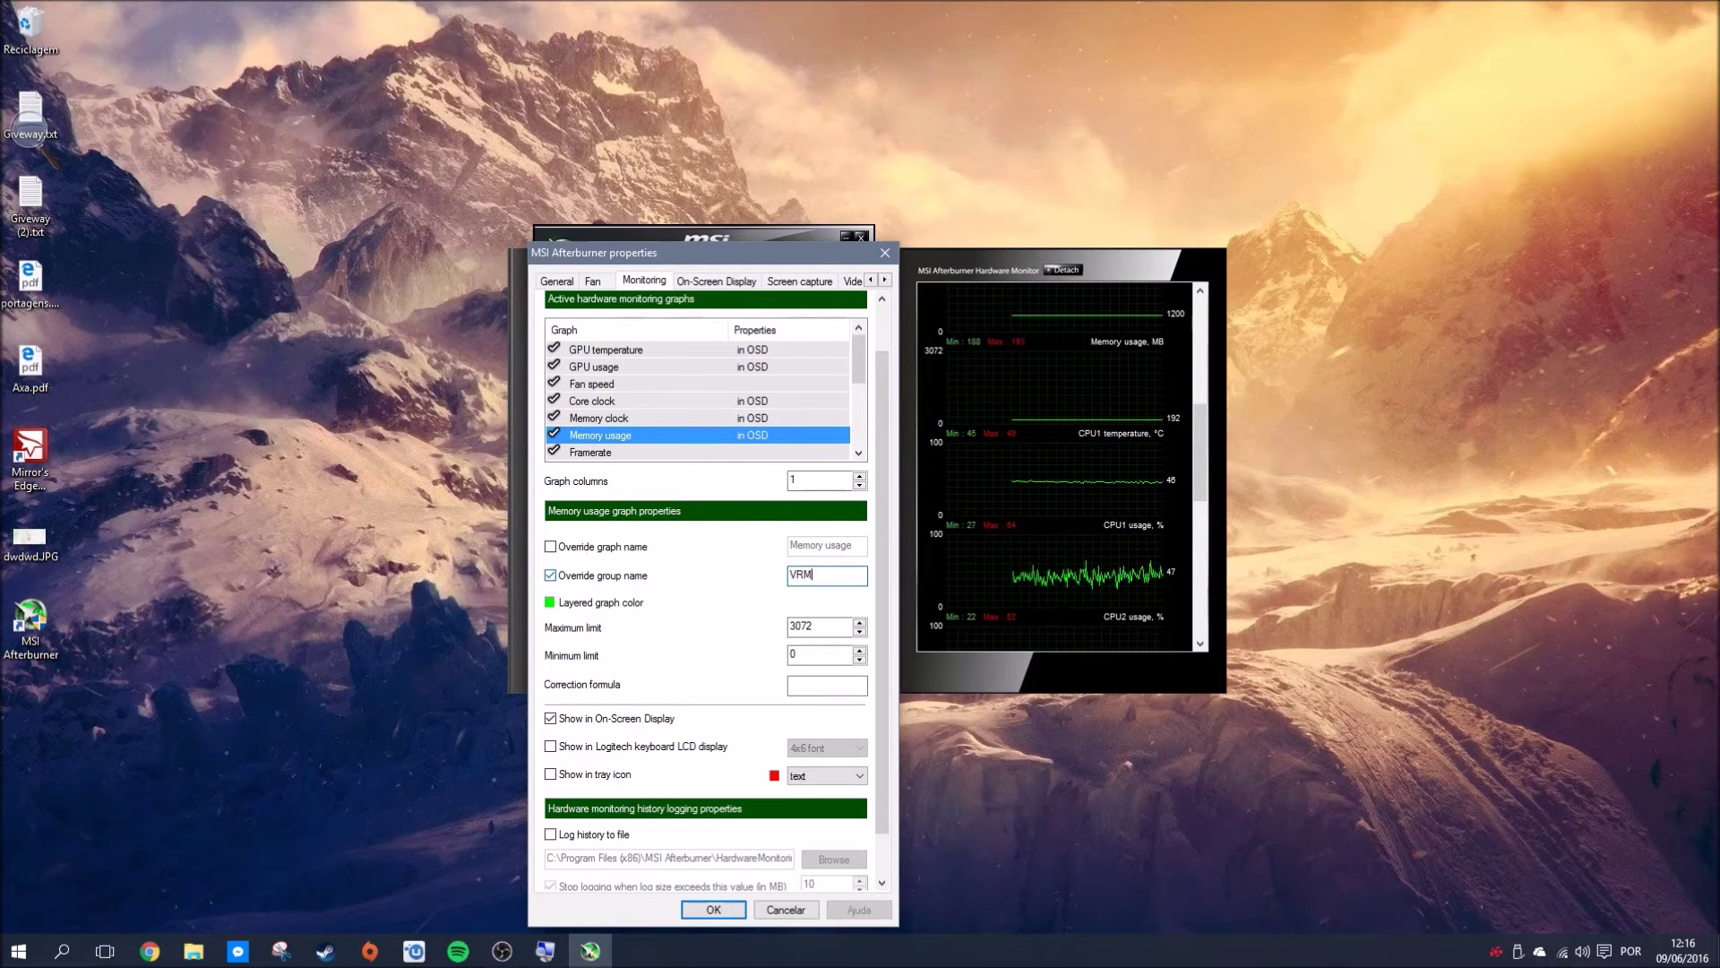
{"action": "type", "text": "A"}
- Show CPU1 temperature in the on-screen display, grouped as PHENOM
{"action": "scroll", "coordinate": [703, 428], "scroll_direction": "down", "scroll_amount": 1}
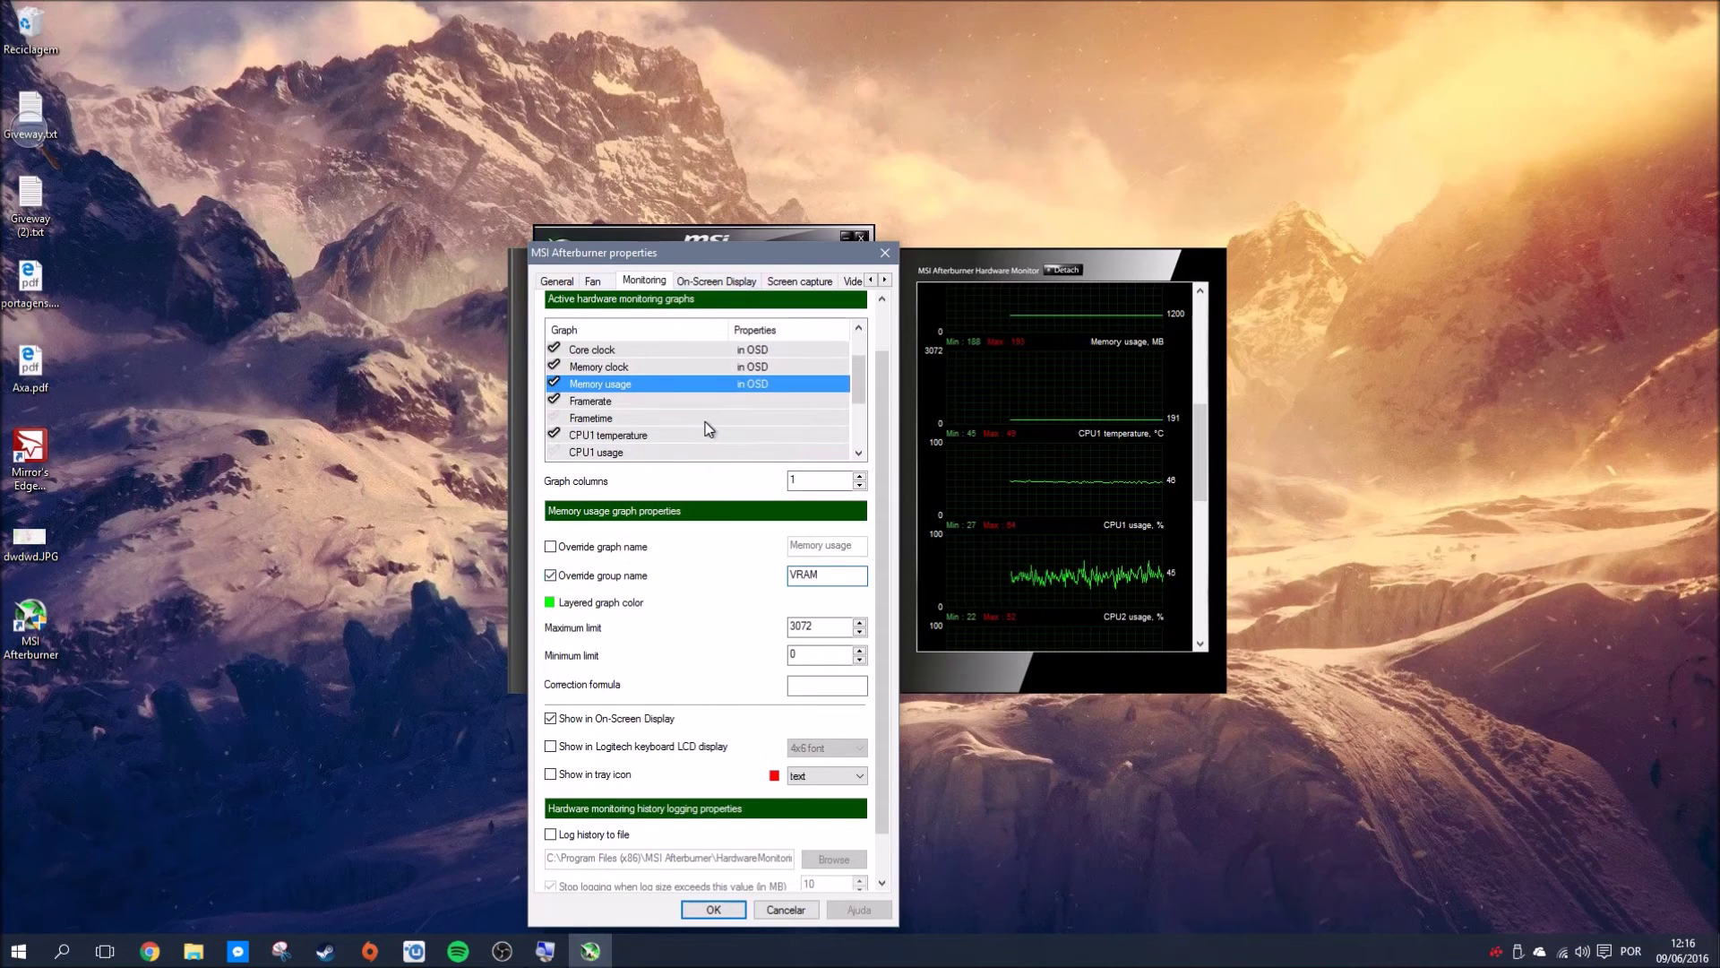
{"action": "scroll", "coordinate": [646, 420], "scroll_direction": "down", "scroll_amount": 1}
{"action": "left_click", "coordinate": [640, 384]}
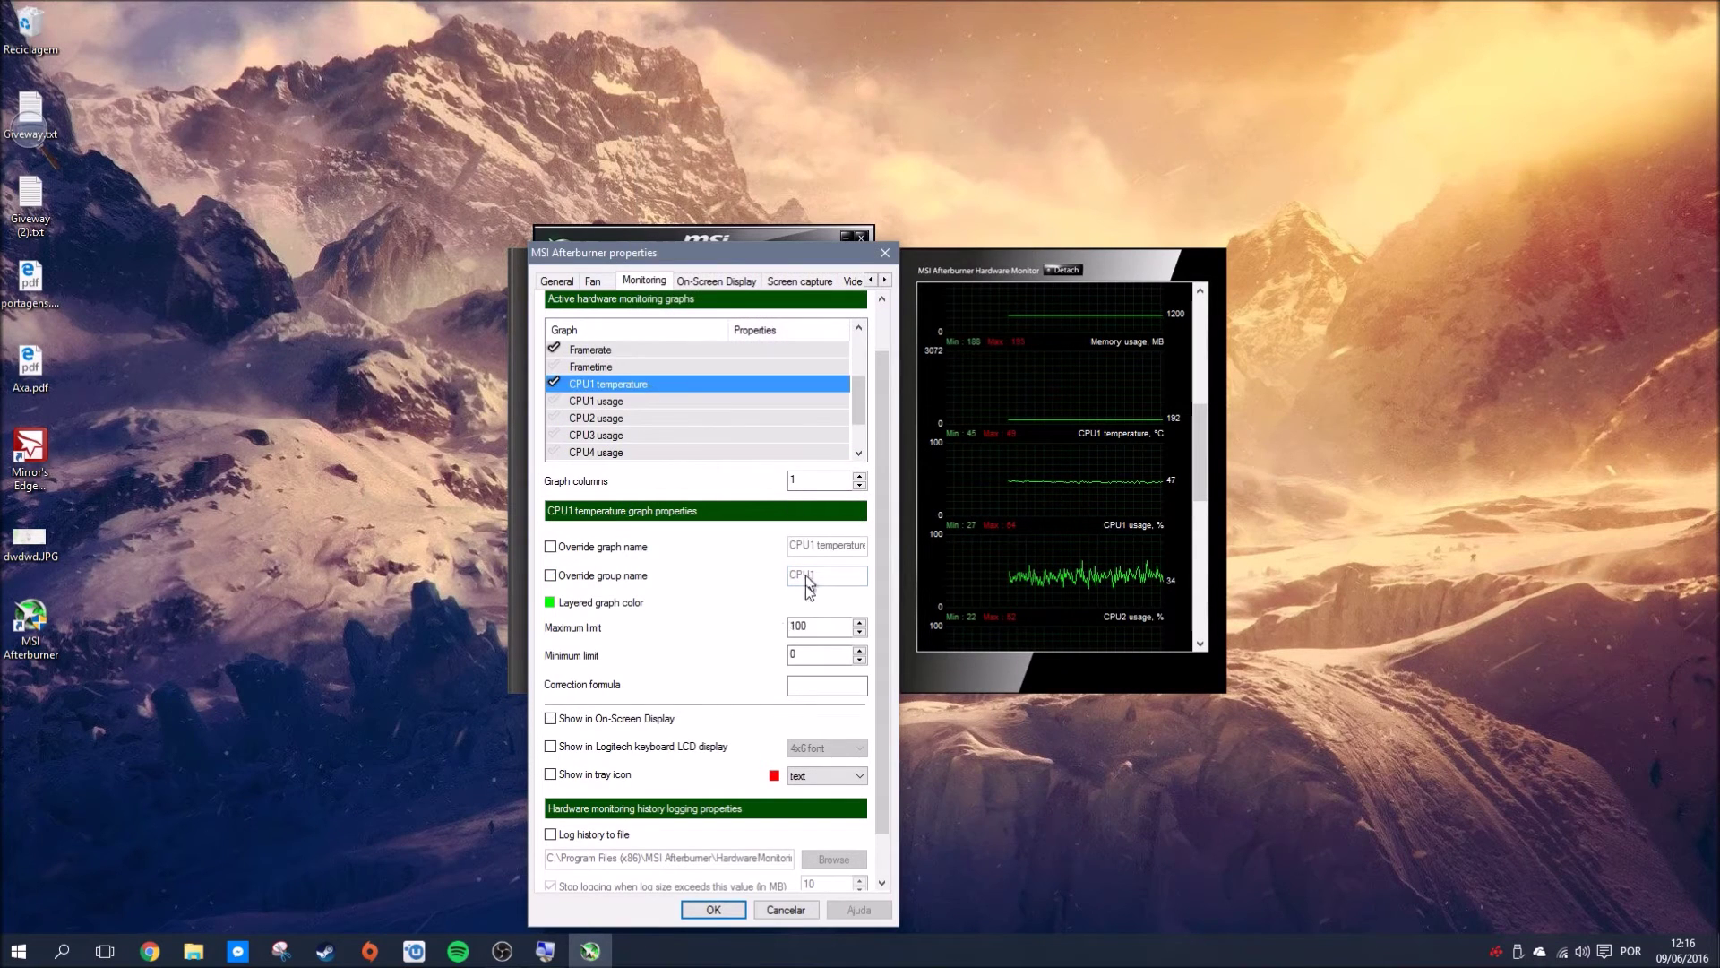
{"action": "left_click", "coordinate": [632, 718]}
{"action": "left_click", "coordinate": [613, 579]}
{"action": "double_click", "coordinate": [810, 575]}
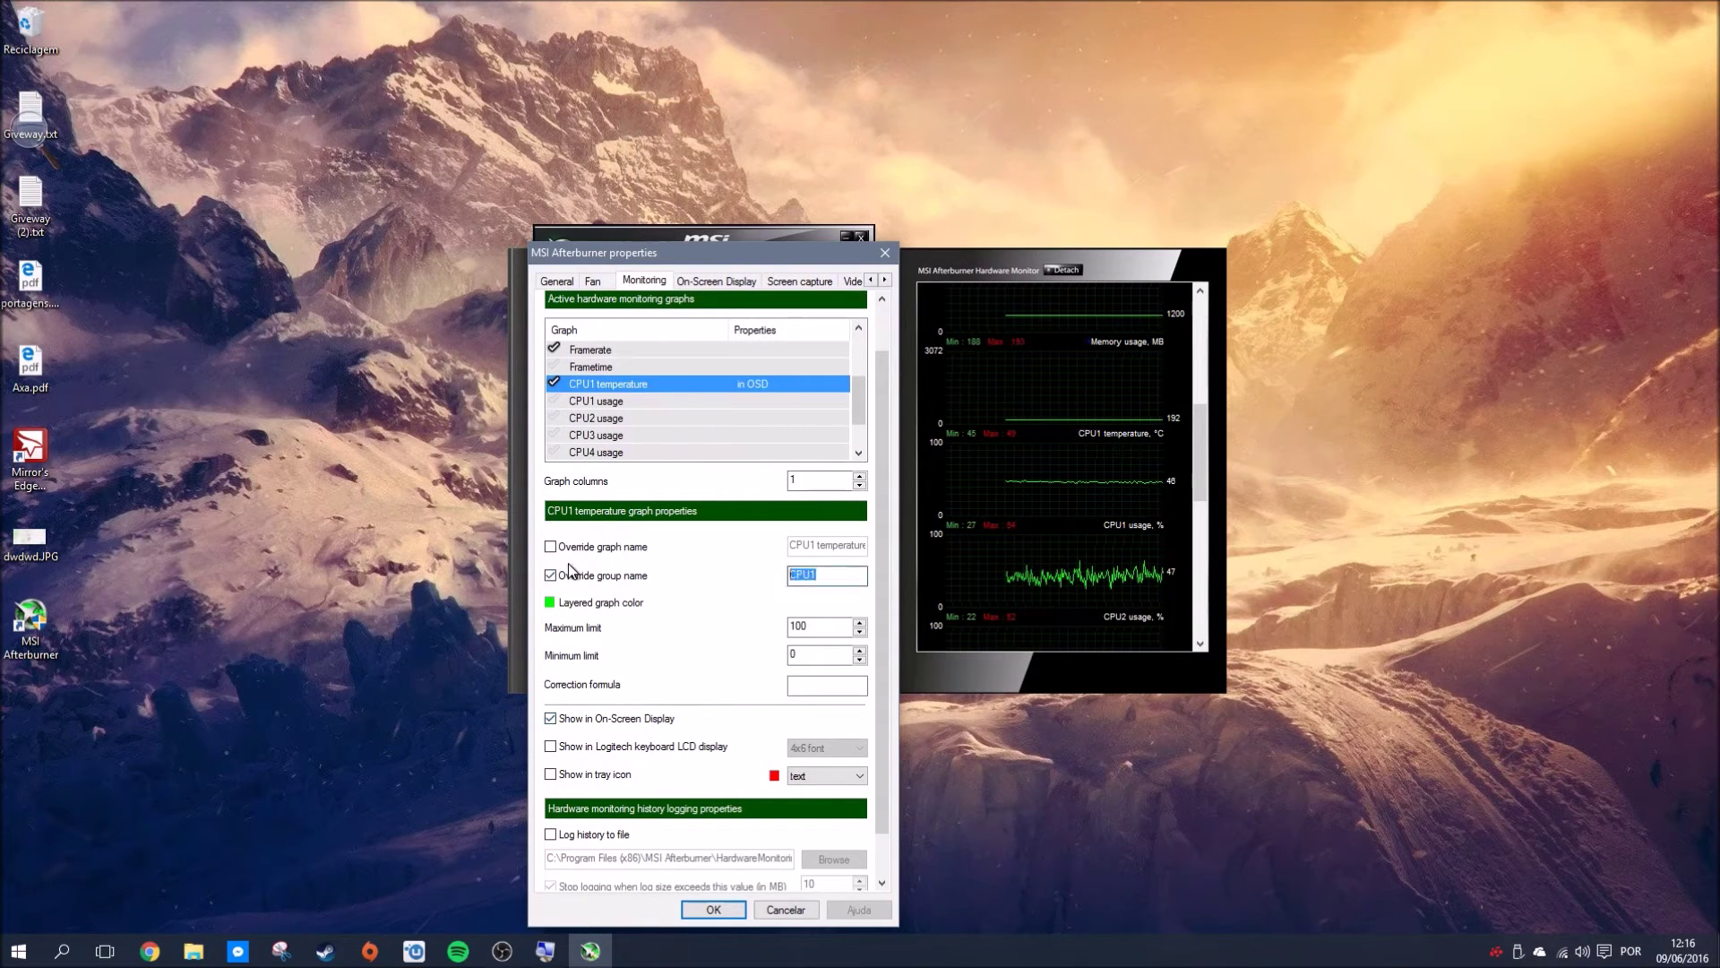
{"action": "type", "text": "PHENOM 2"}
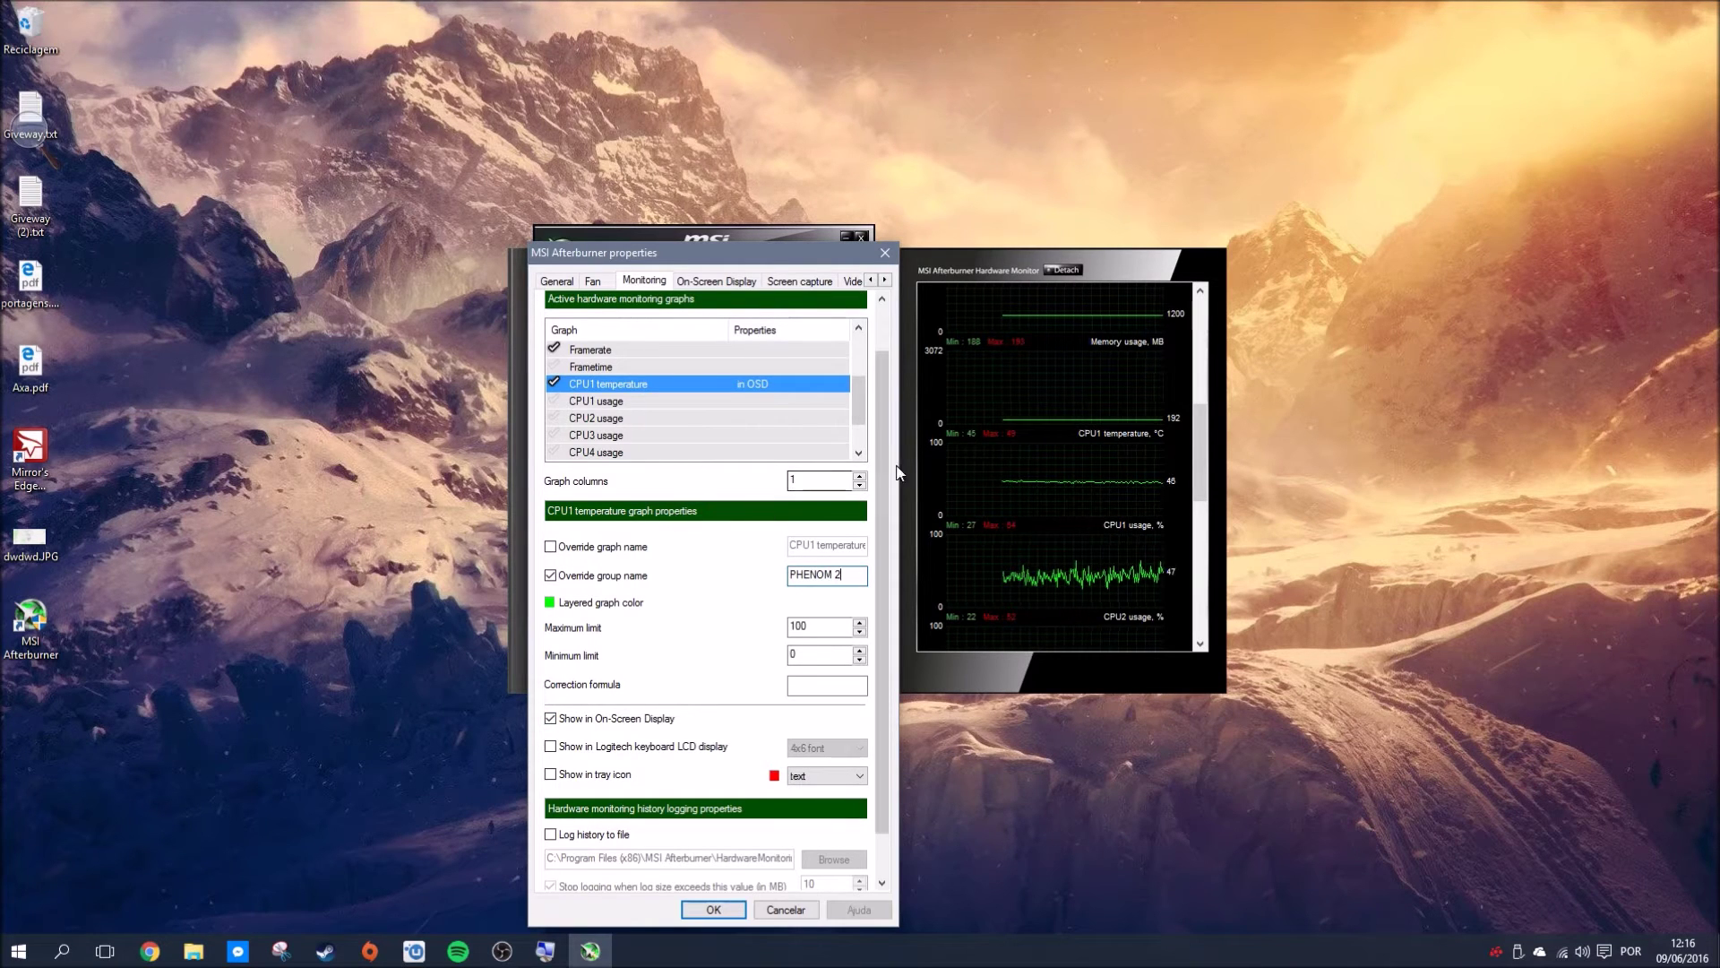
- Show CPU usage in the on-screen display, grouped as PHENOM 2
{"action": "scroll", "coordinate": [608, 421], "scroll_direction": "down", "scroll_amount": 1}
{"action": "left_click", "coordinate": [608, 417]}
{"action": "left_click", "coordinate": [642, 576]}
{"action": "double_click", "coordinate": [811, 574]}
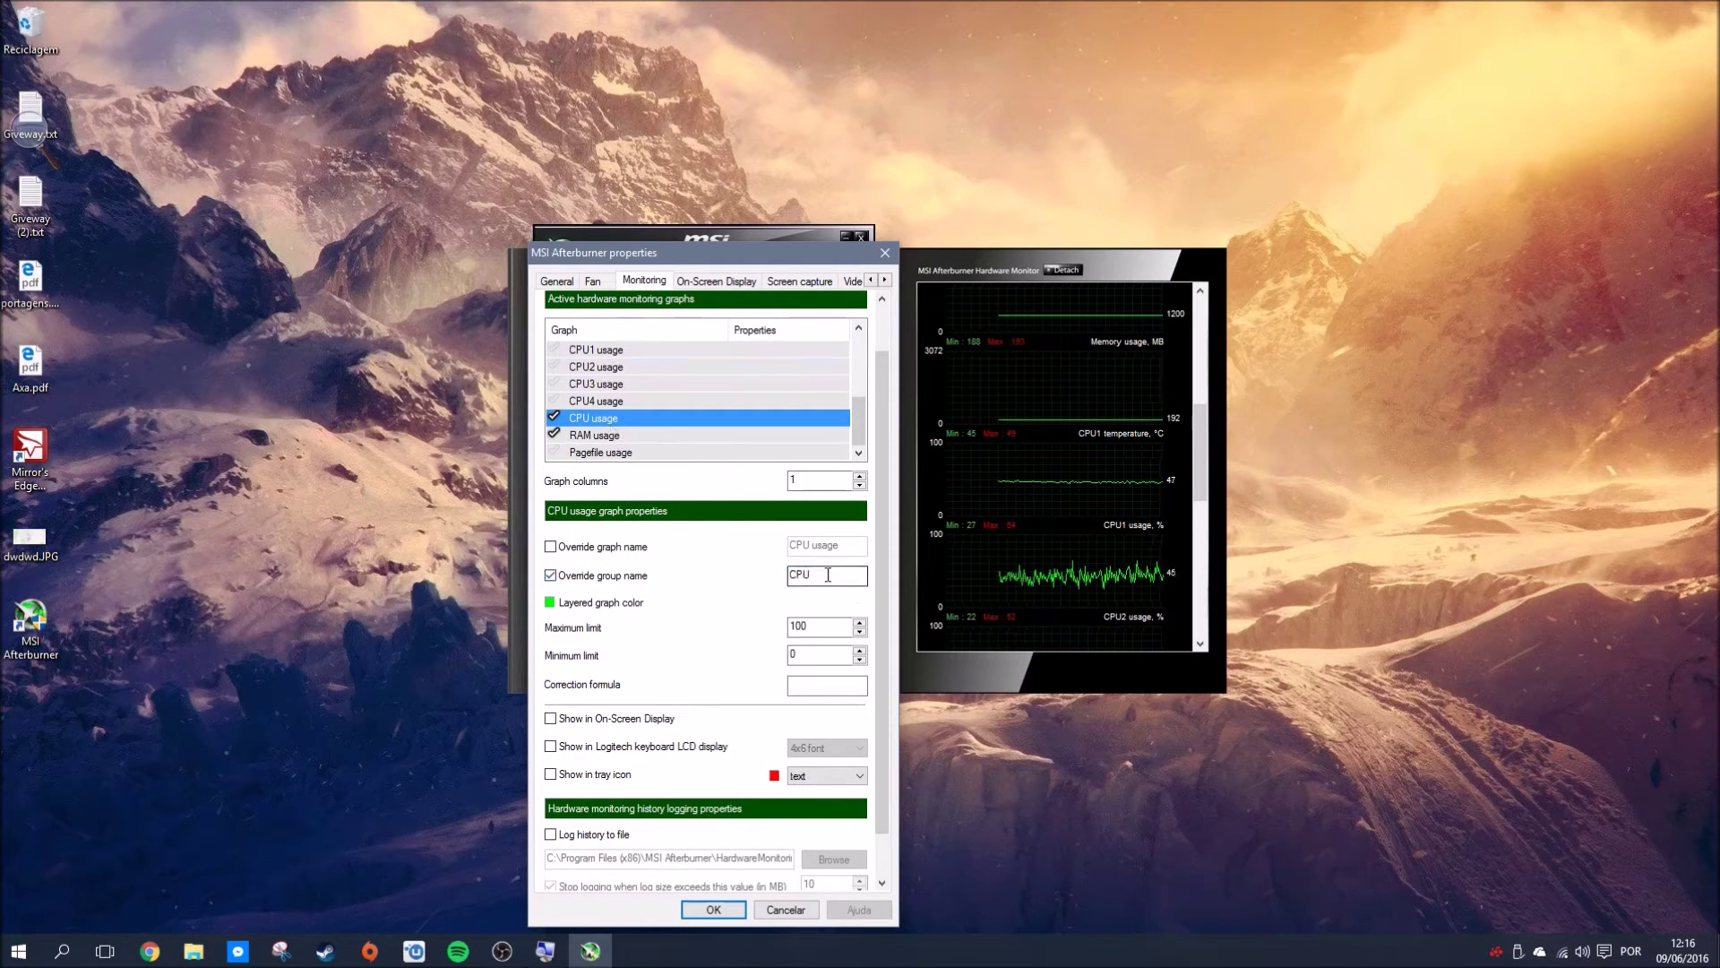
{"action": "type", "text": "PHENOM 2"}
{"action": "left_click", "coordinate": [572, 720]}
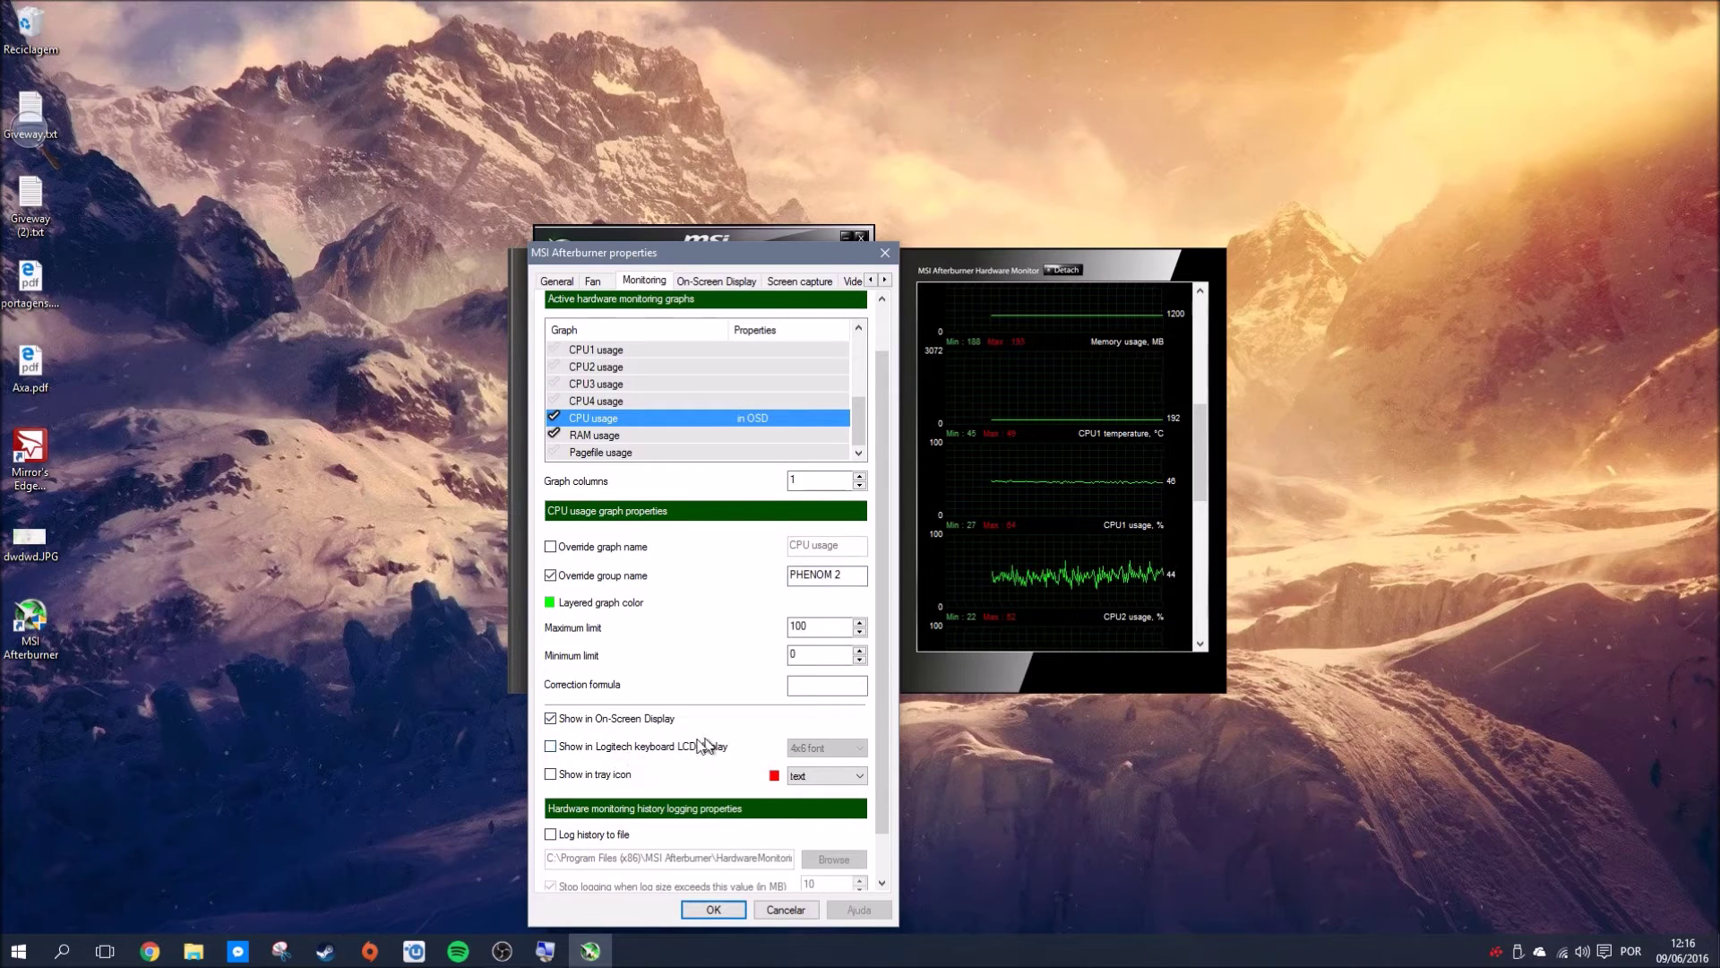
- Add RAM usage to the on-screen display and confirm the properties with OK
{"action": "left_click", "coordinate": [645, 435]}
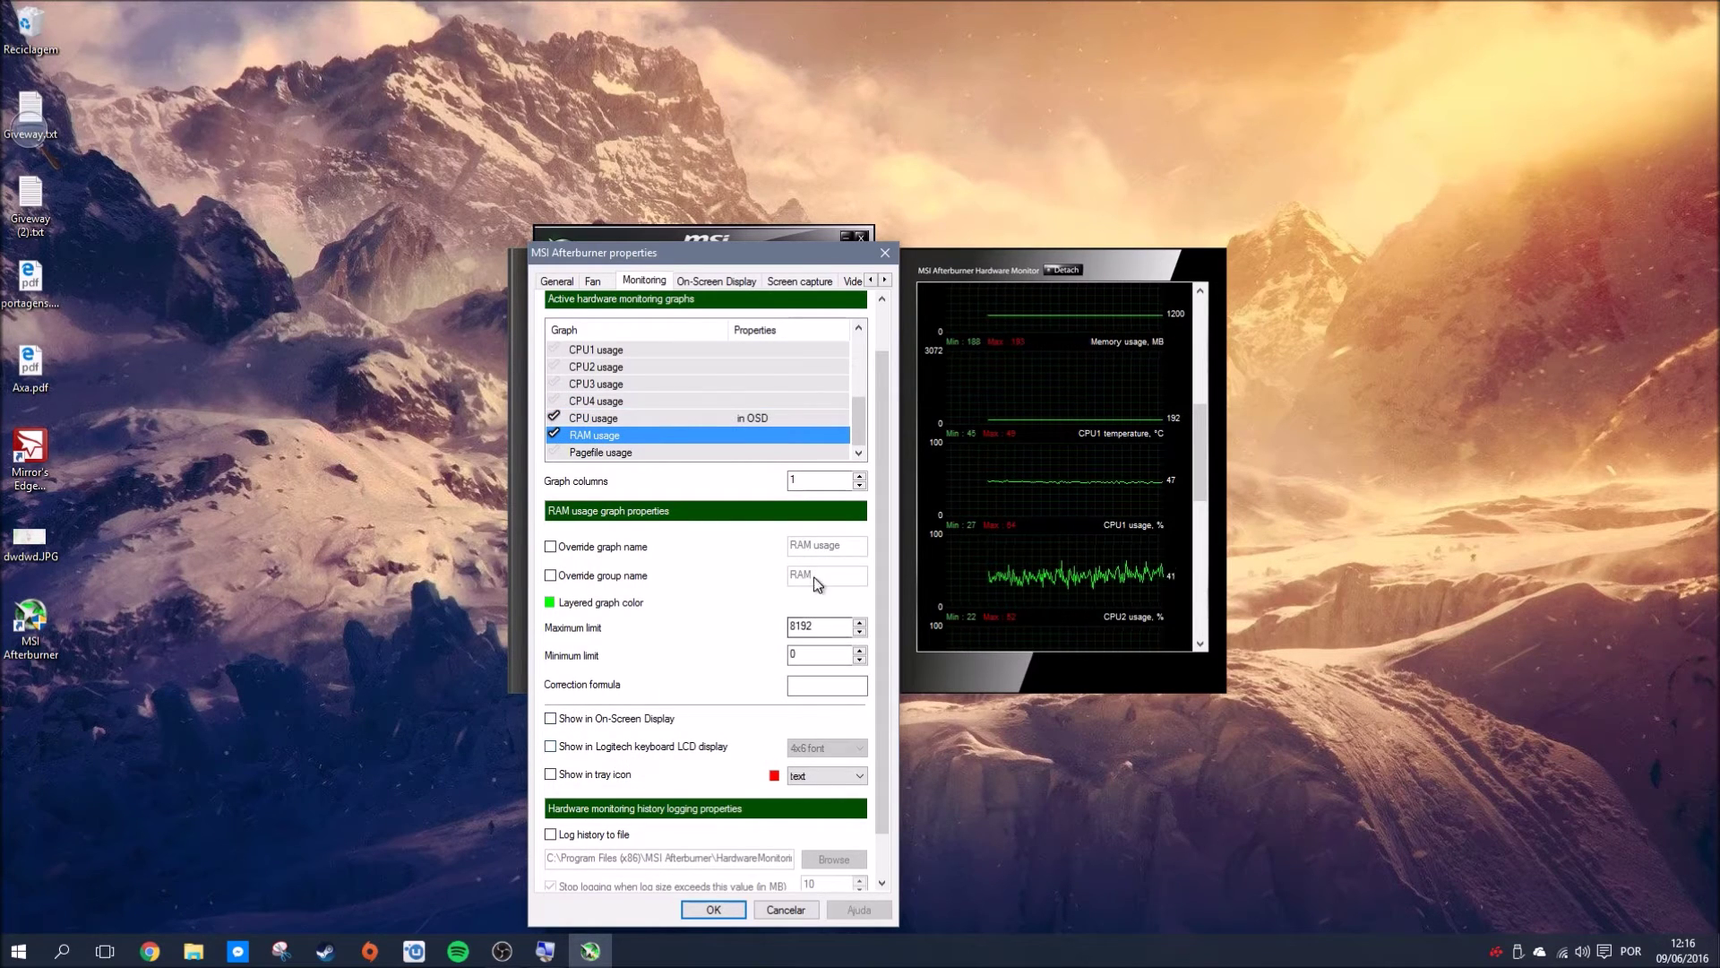
{"action": "left_click", "coordinate": [638, 719]}
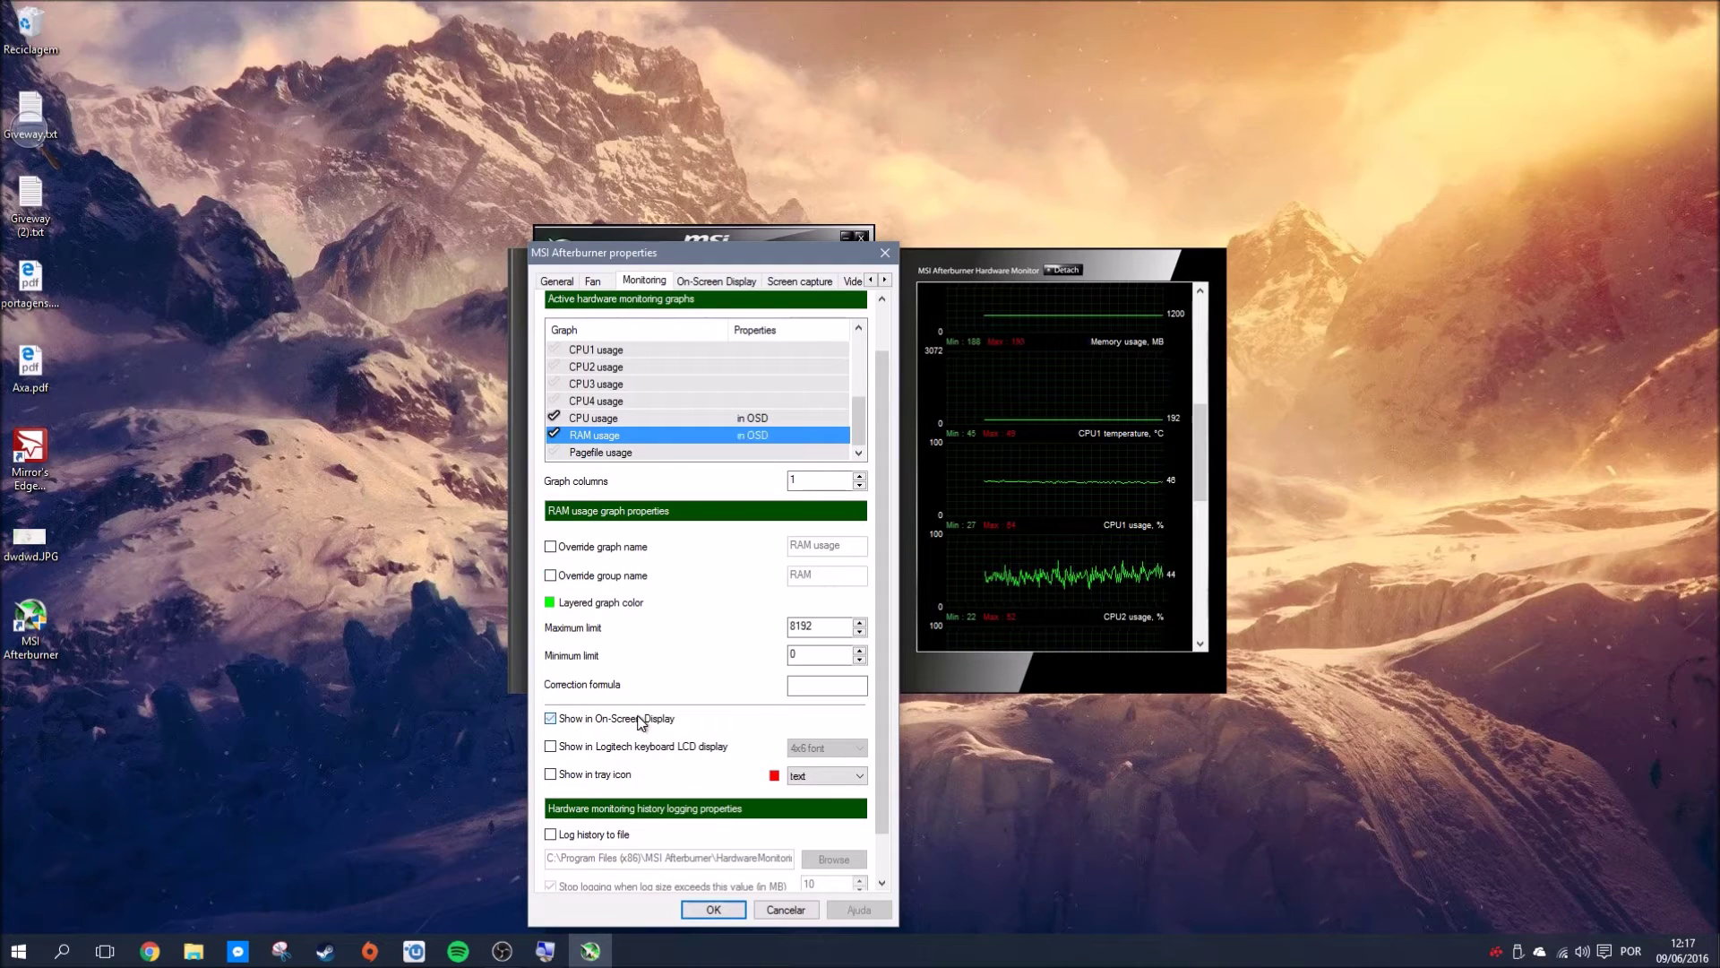
{"action": "scroll", "coordinate": [884, 760], "scroll_direction": "down", "scroll_amount": 2}
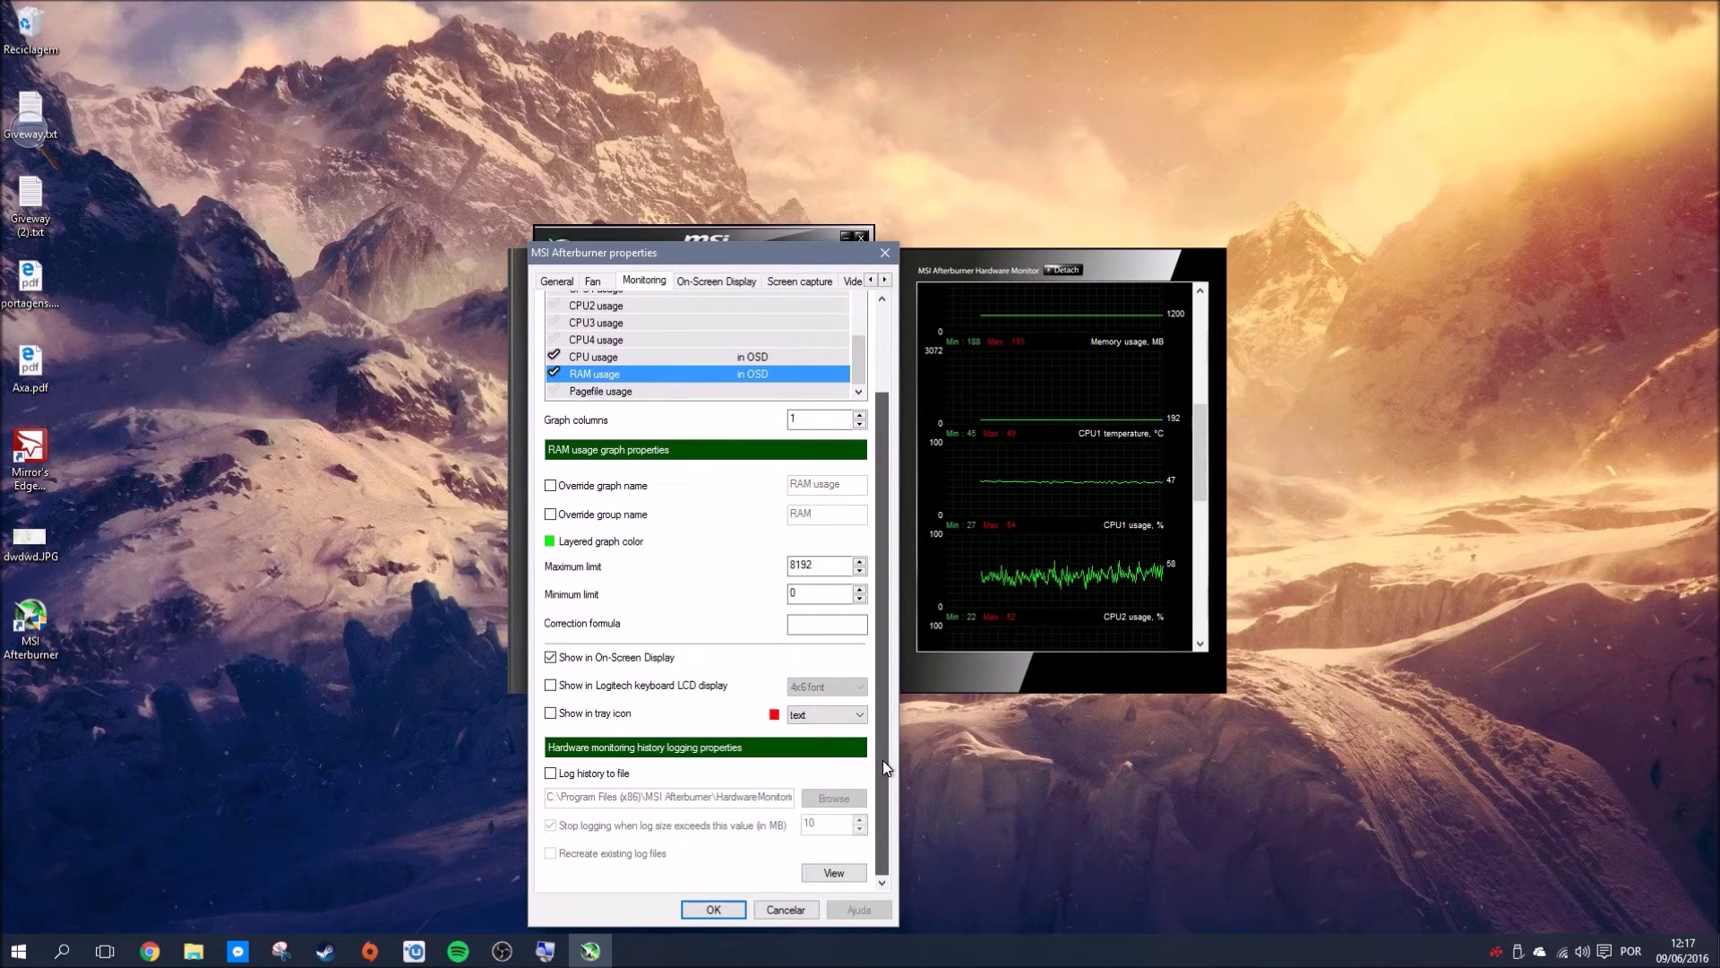
{"action": "left_click", "coordinate": [713, 910]}
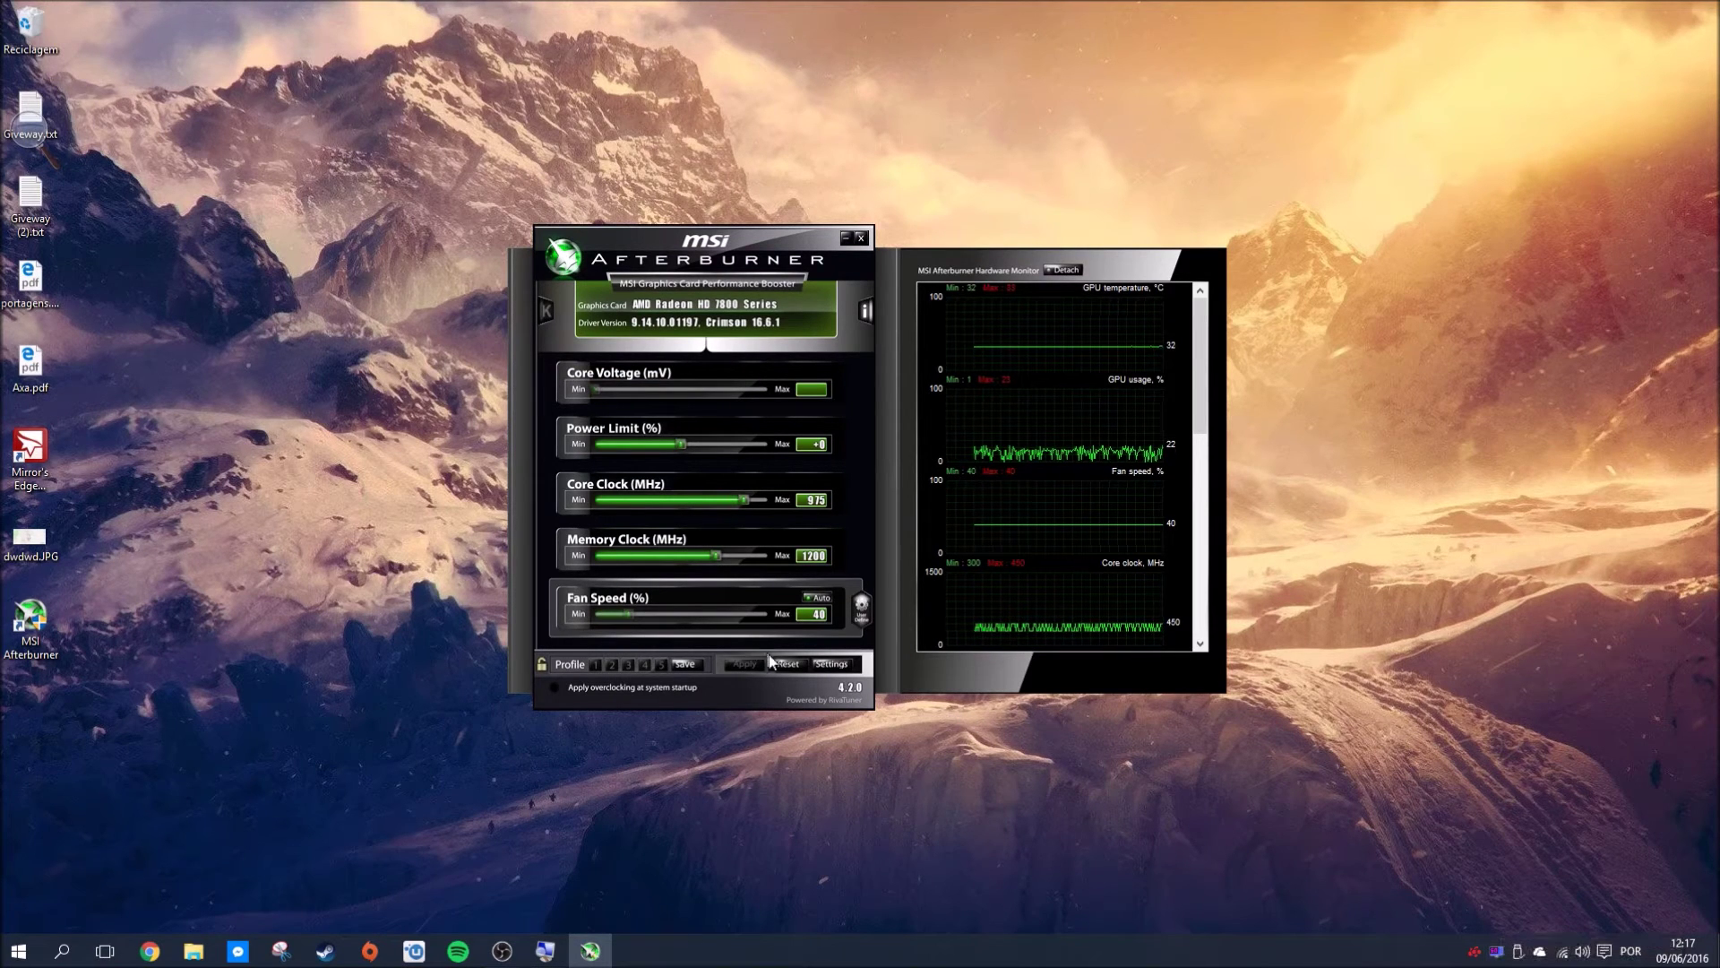
- In Afterburner's On-Screen Display settings, assign CTRL + H as the Toggle On-Screen Display hotkey
{"action": "left_click", "coordinate": [831, 664]}
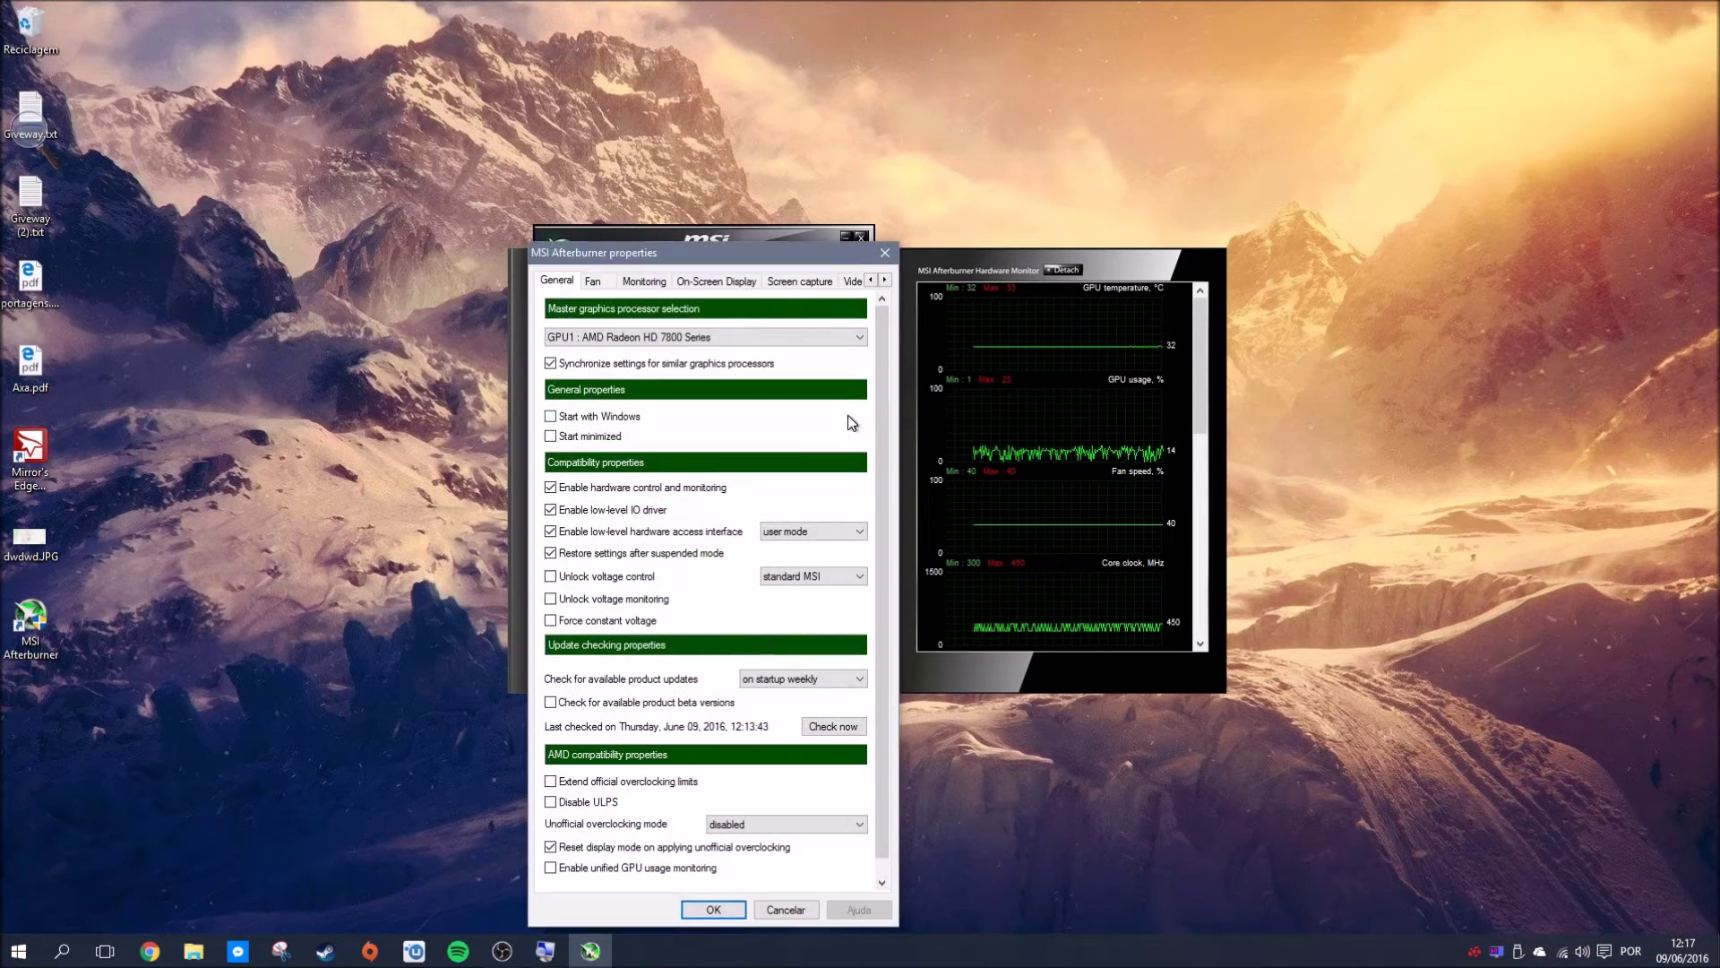
{"action": "left_click", "coordinate": [733, 282]}
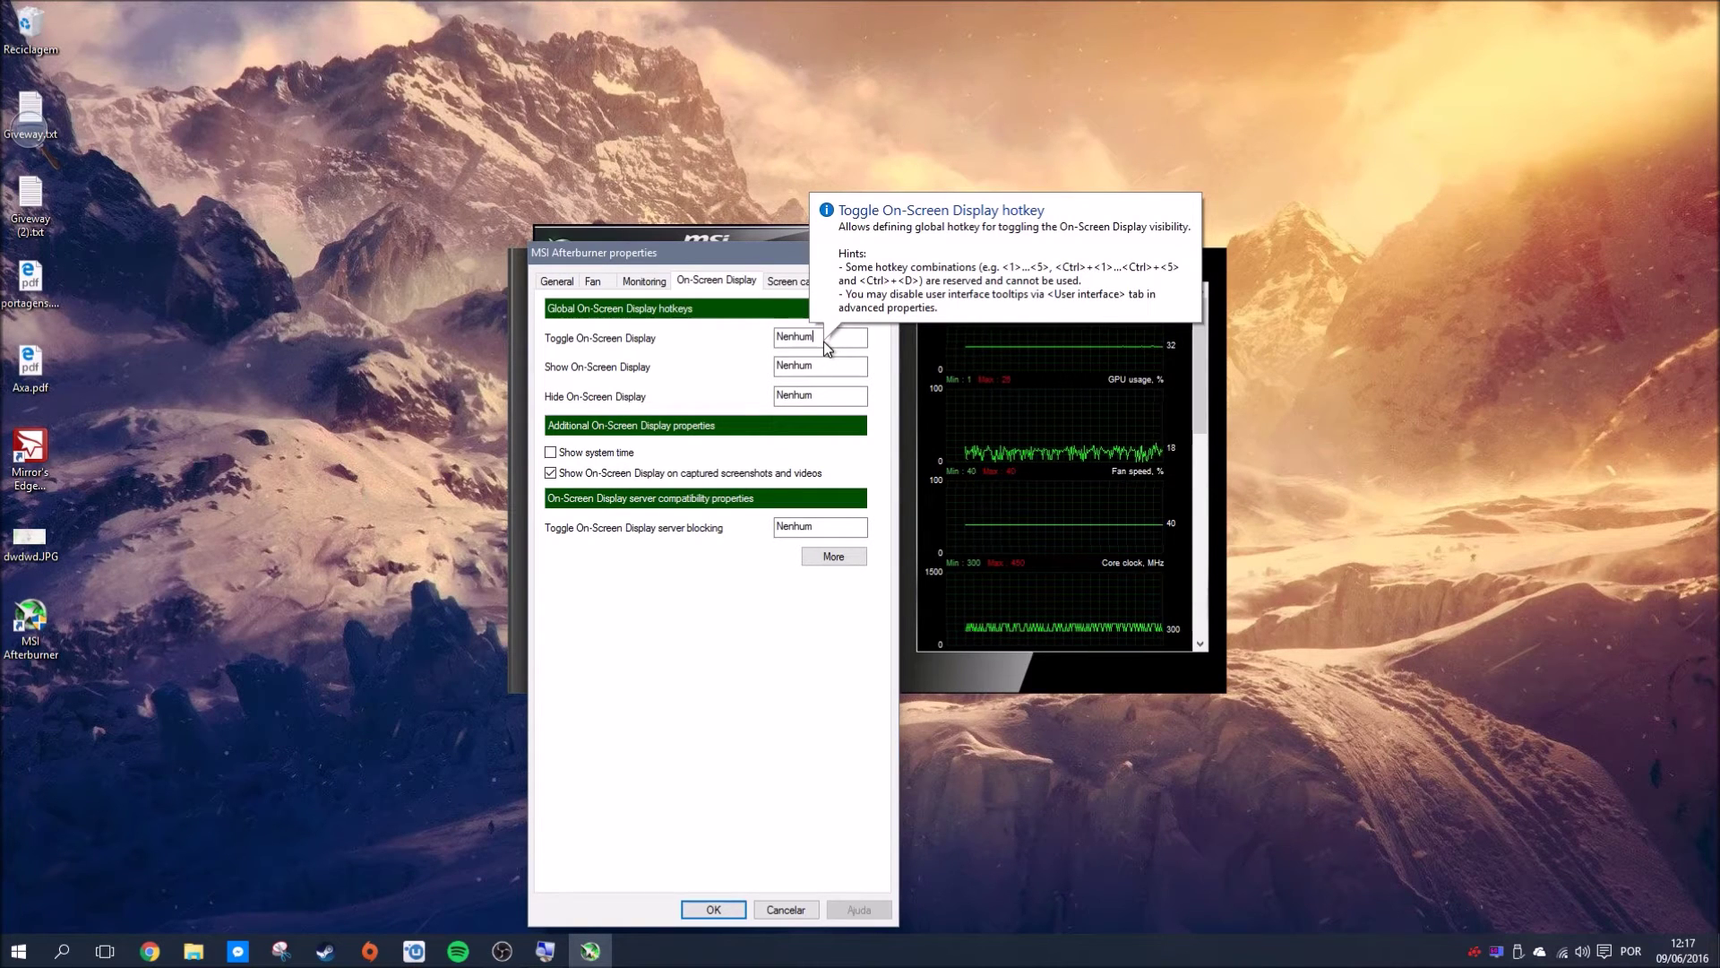
{"action": "key", "text": "ctrl+h"}
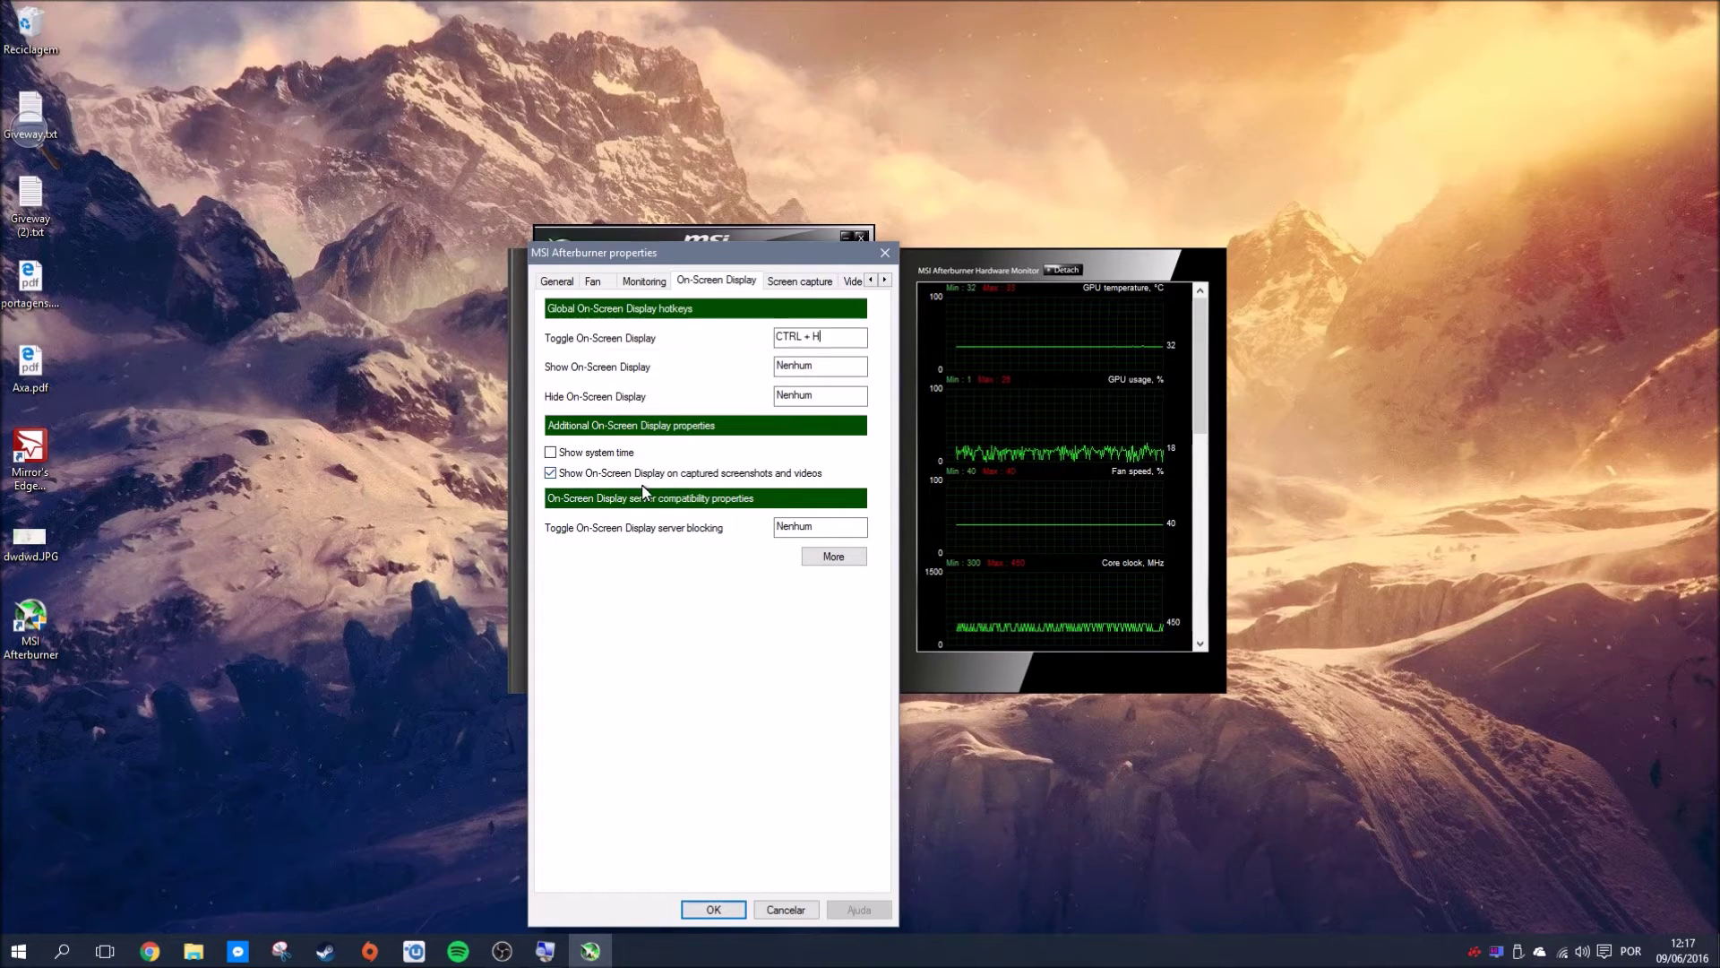
{"action": "mouse_move", "coordinate": [812, 479]}
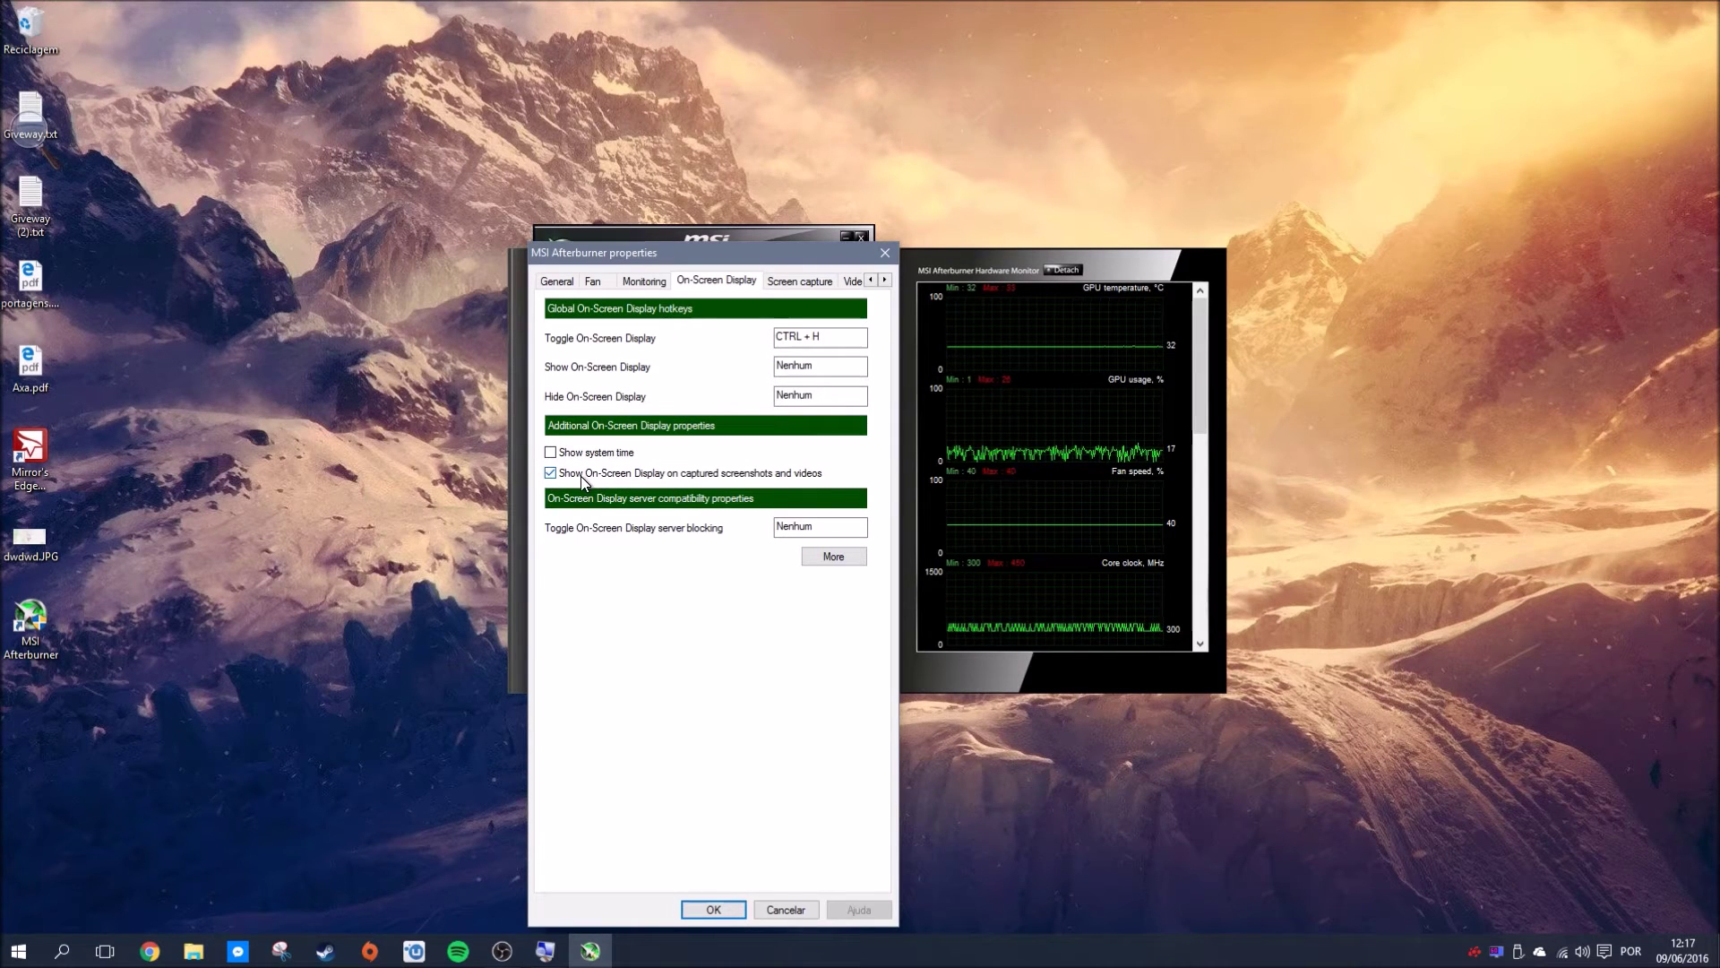
- Save screenshots in png format with CTRL + ALT + S as the screen capture hotkey
{"action": "left_click", "coordinate": [806, 282]}
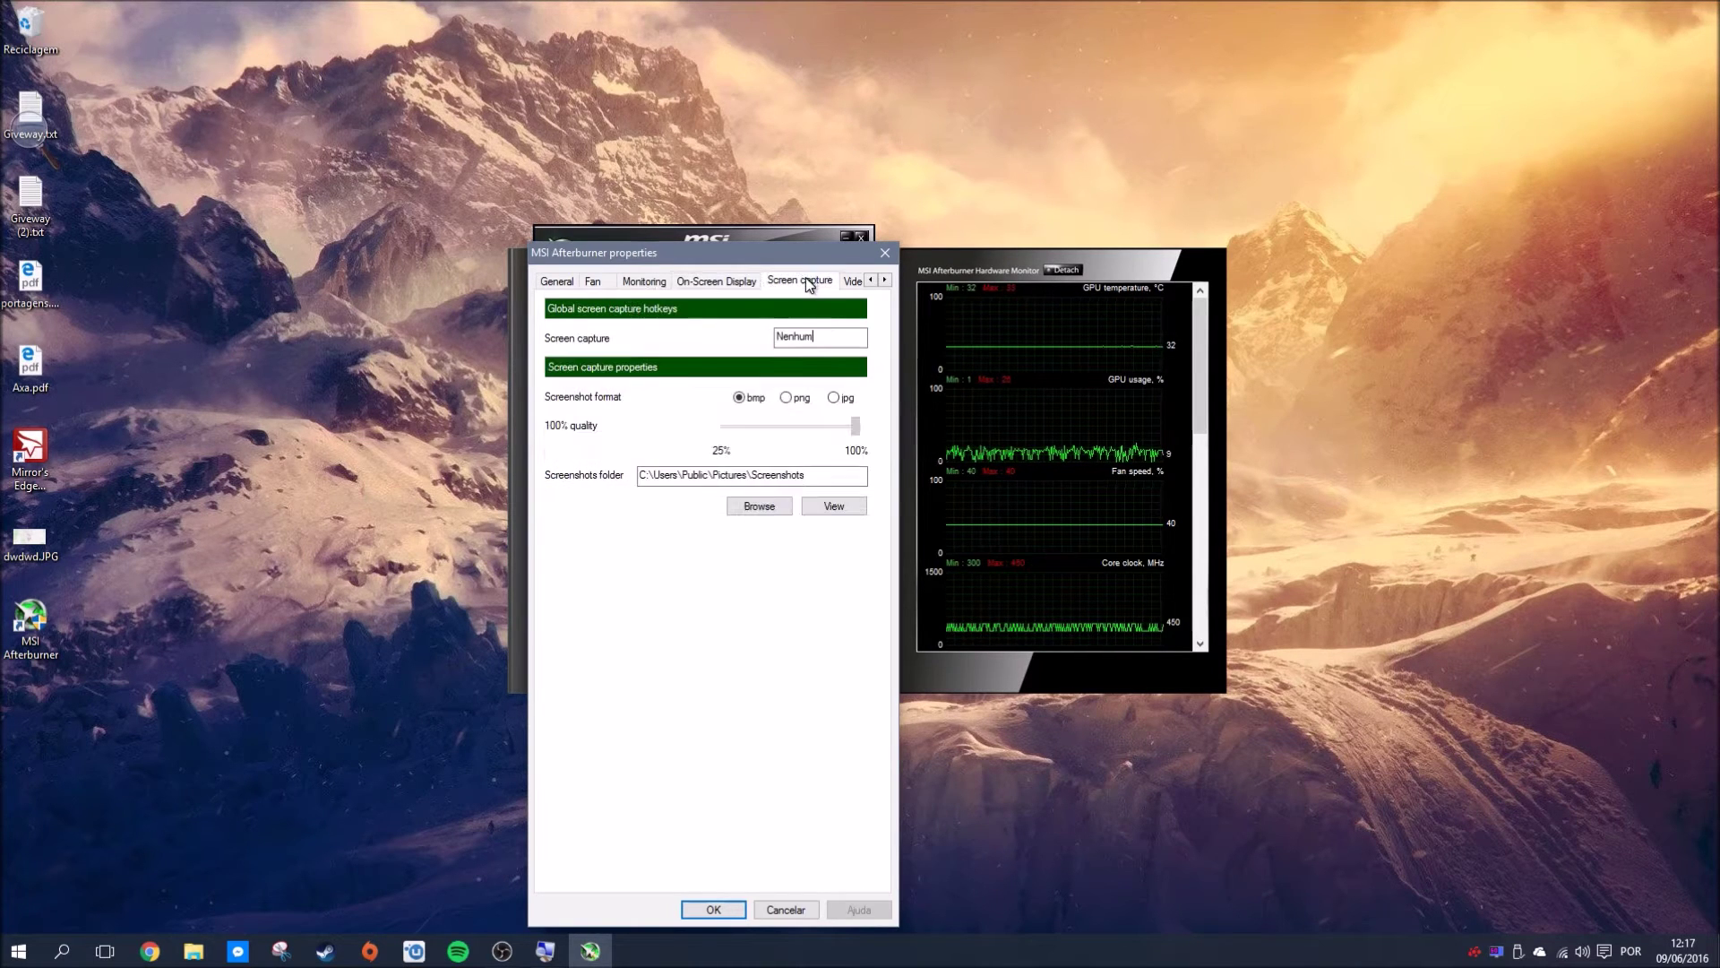
{"action": "left_click", "coordinate": [816, 336]}
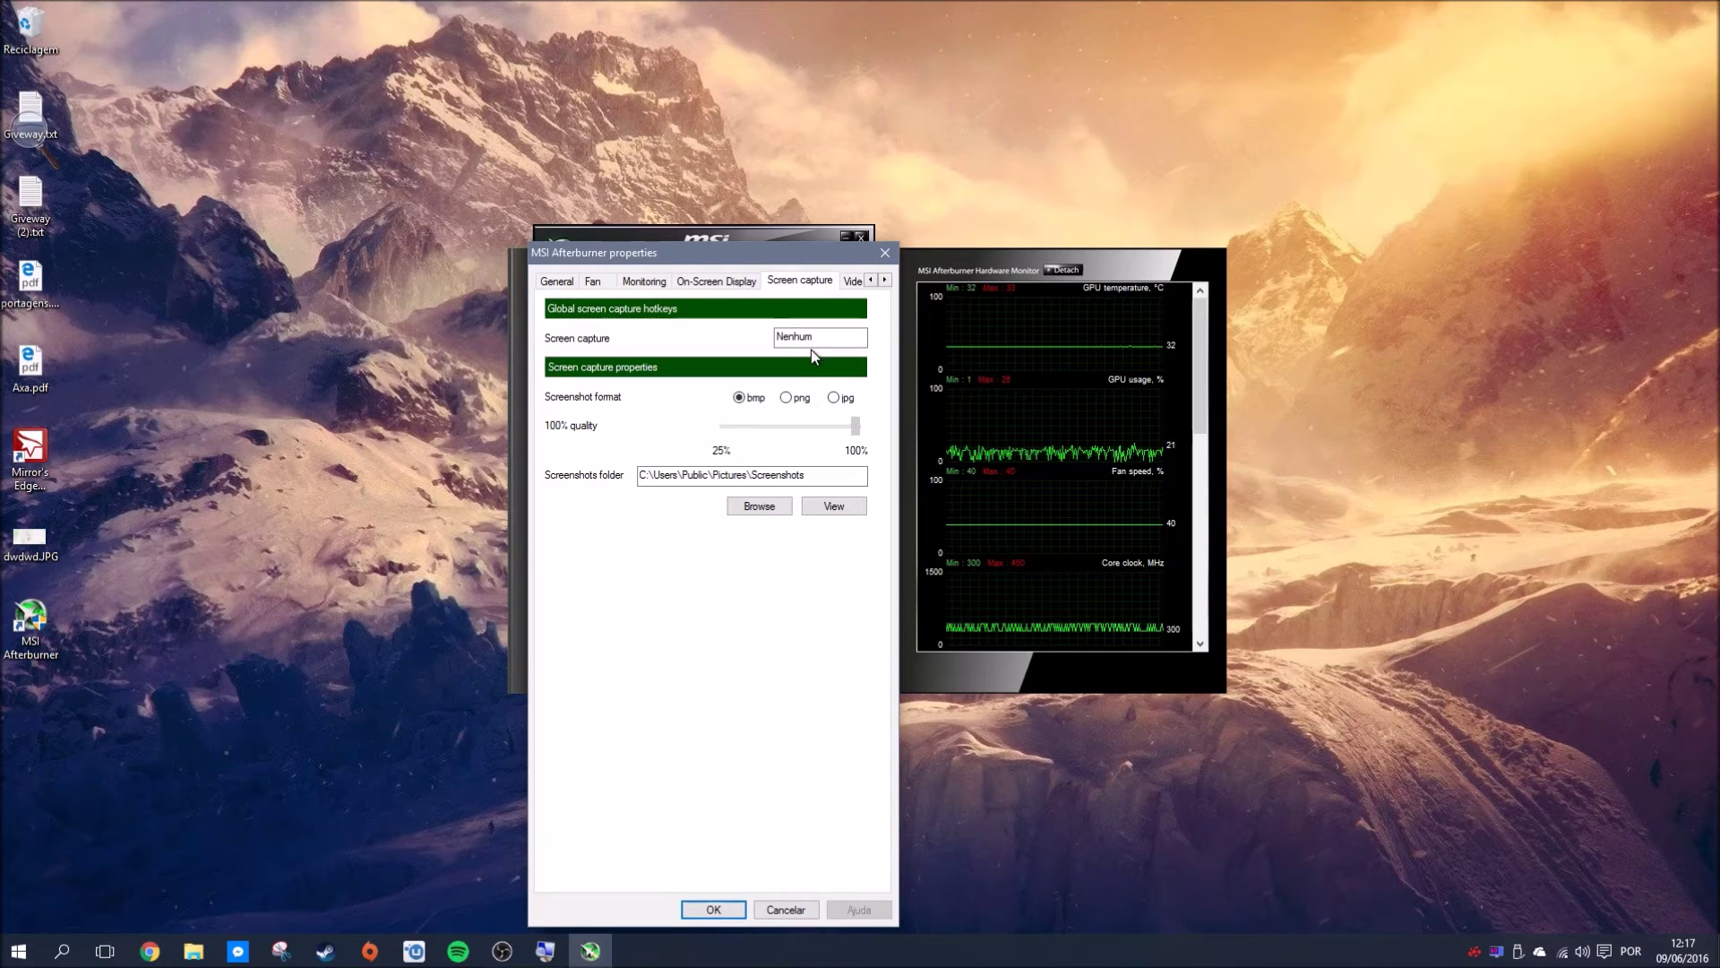
{"action": "left_click", "coordinate": [787, 398]}
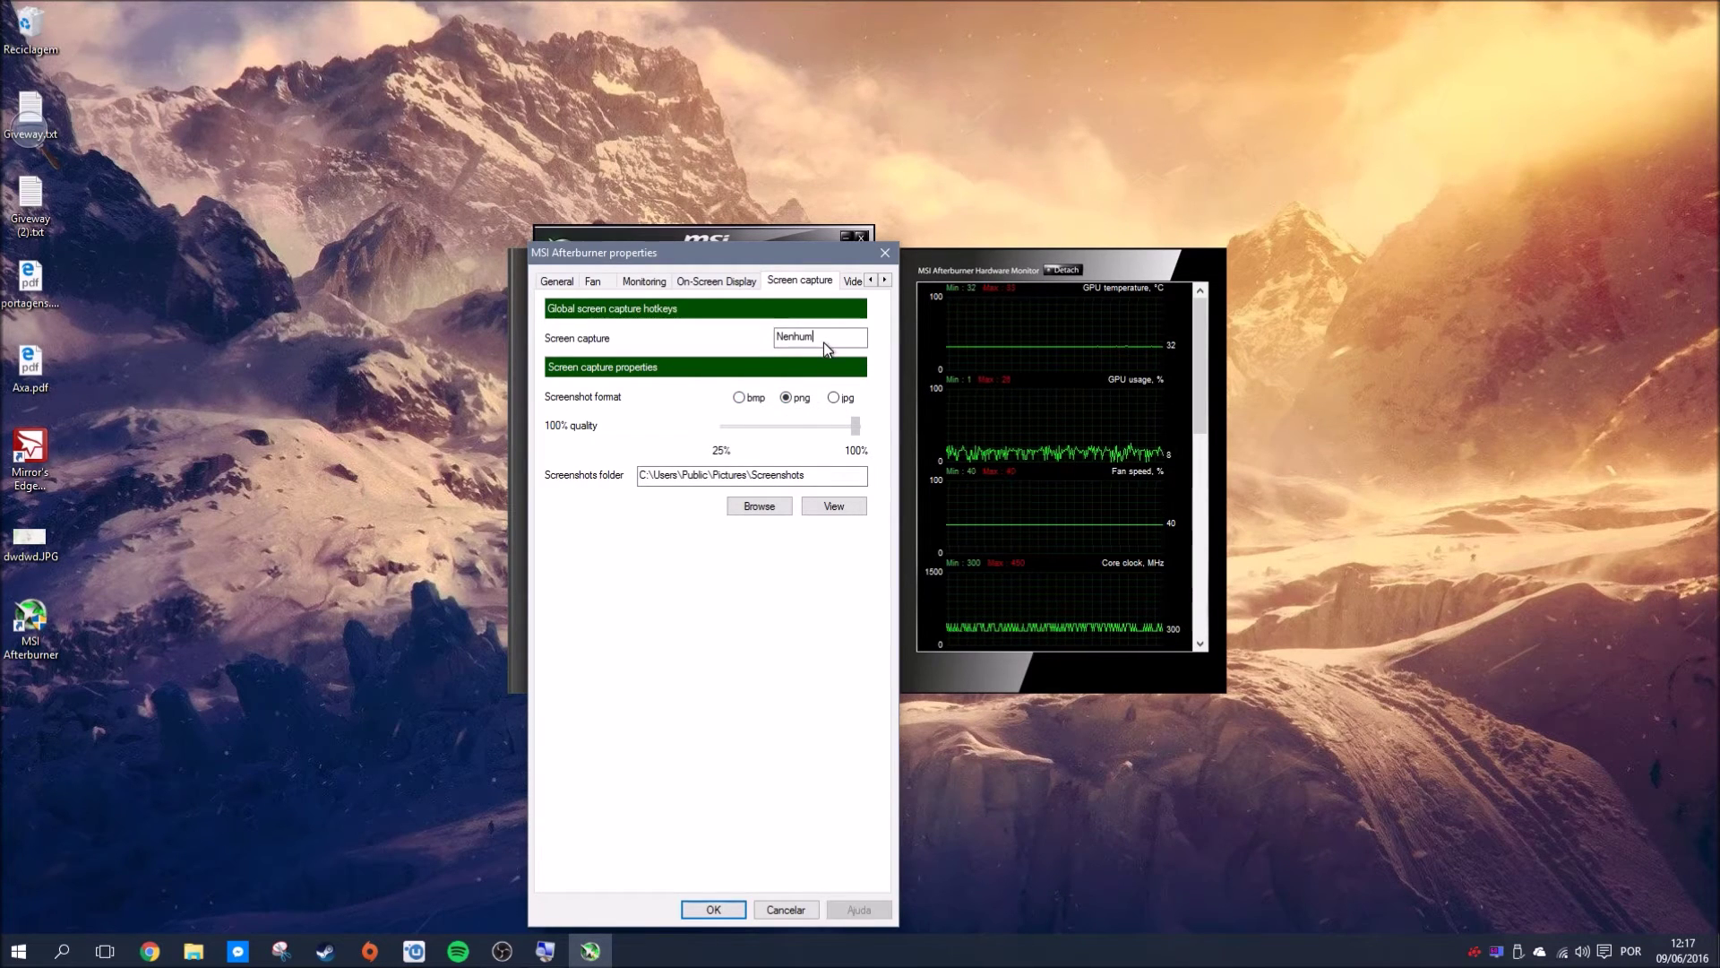
{"action": "left_click", "coordinate": [824, 339]}
{"action": "key", "text": "ctrl+alt+s"}
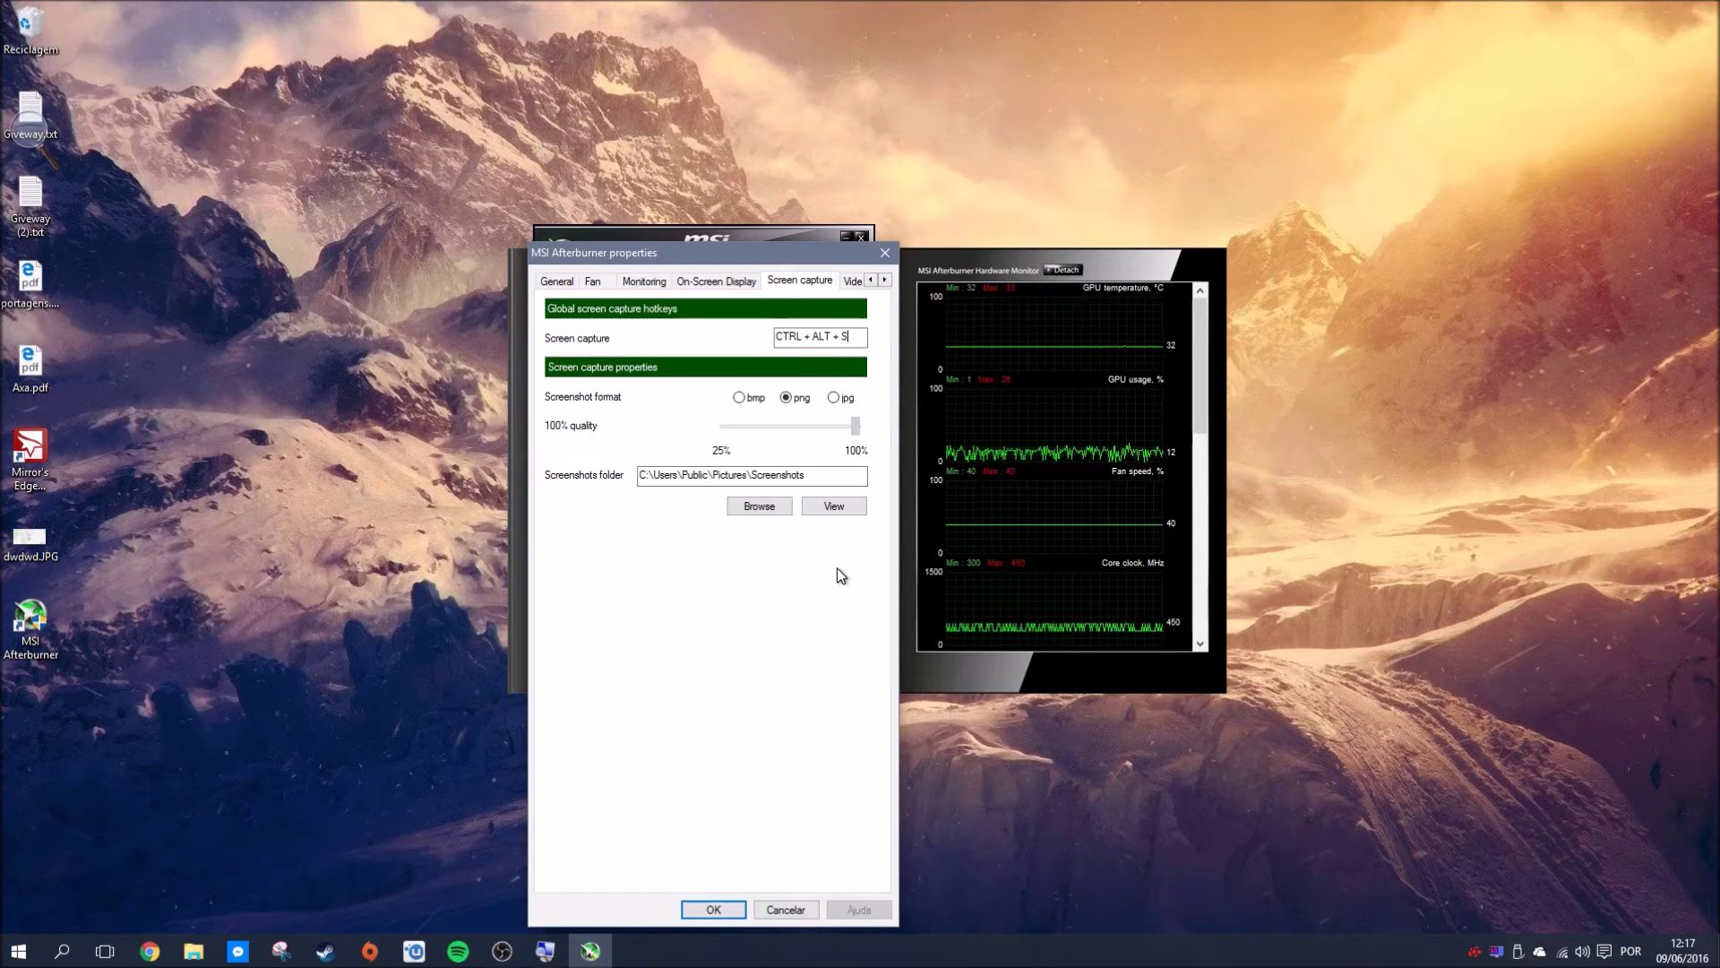
{"action": "left_click", "coordinate": [853, 282]}
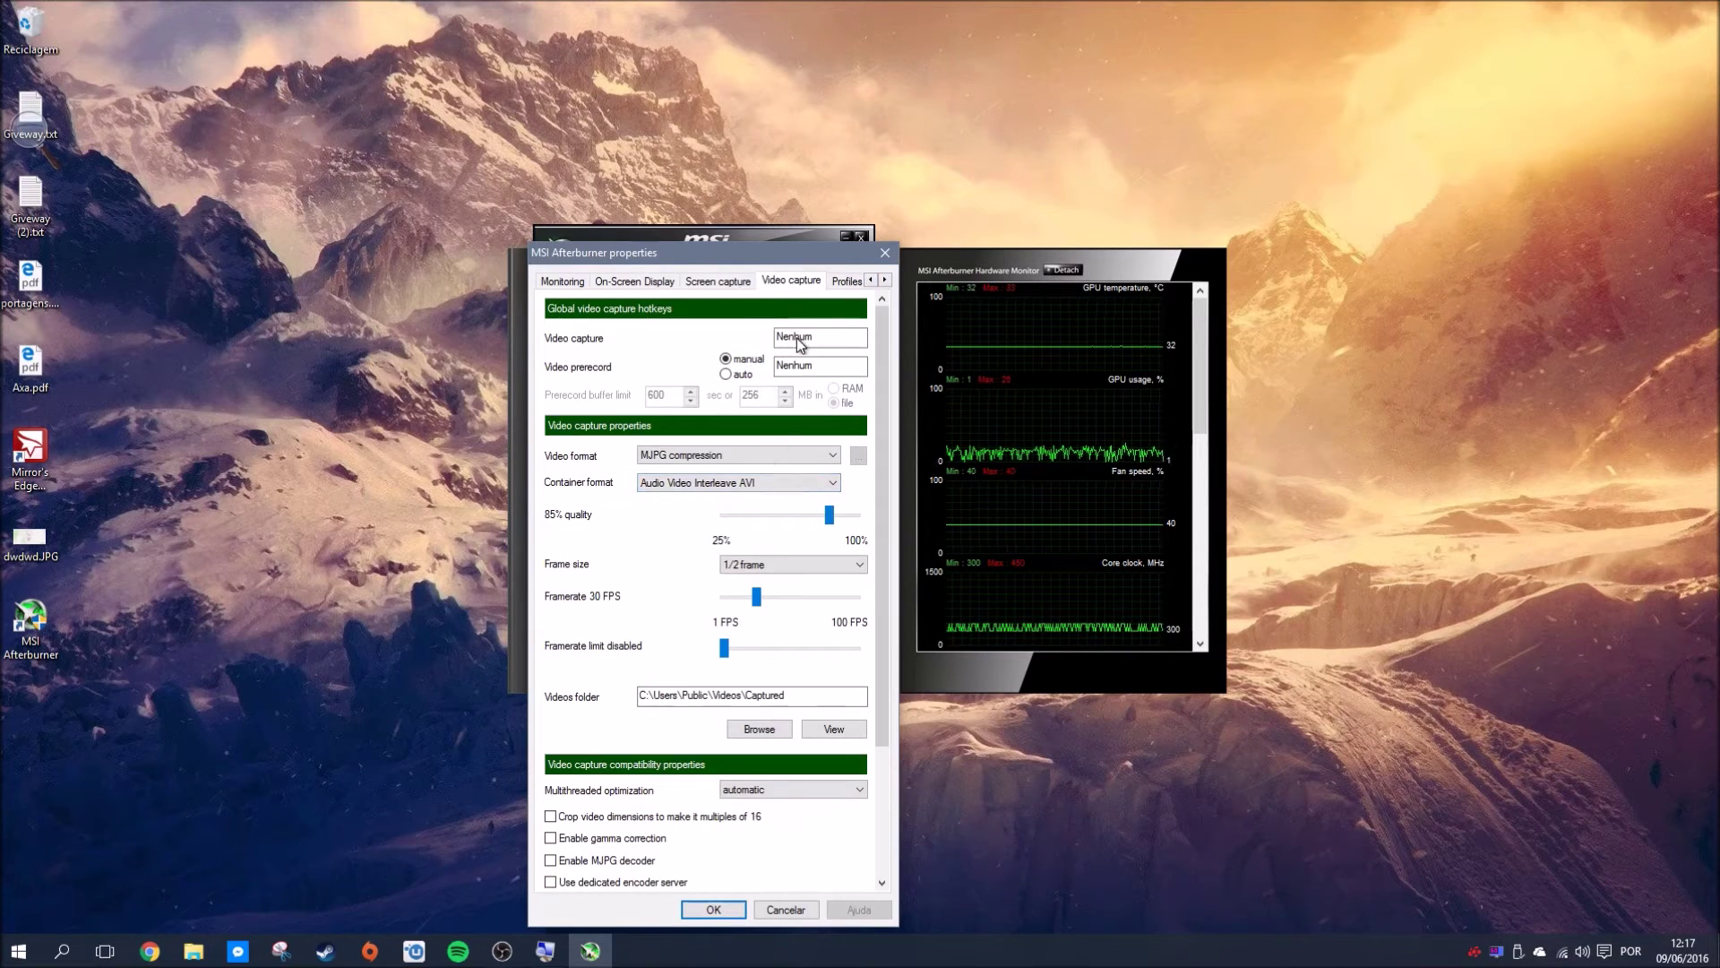
- Set Ctrl + Num / as the video capture hotkey and use the AMD AMF VCE H.264 encoder
{"action": "key", "text": "ctrl+KP_Divide"}
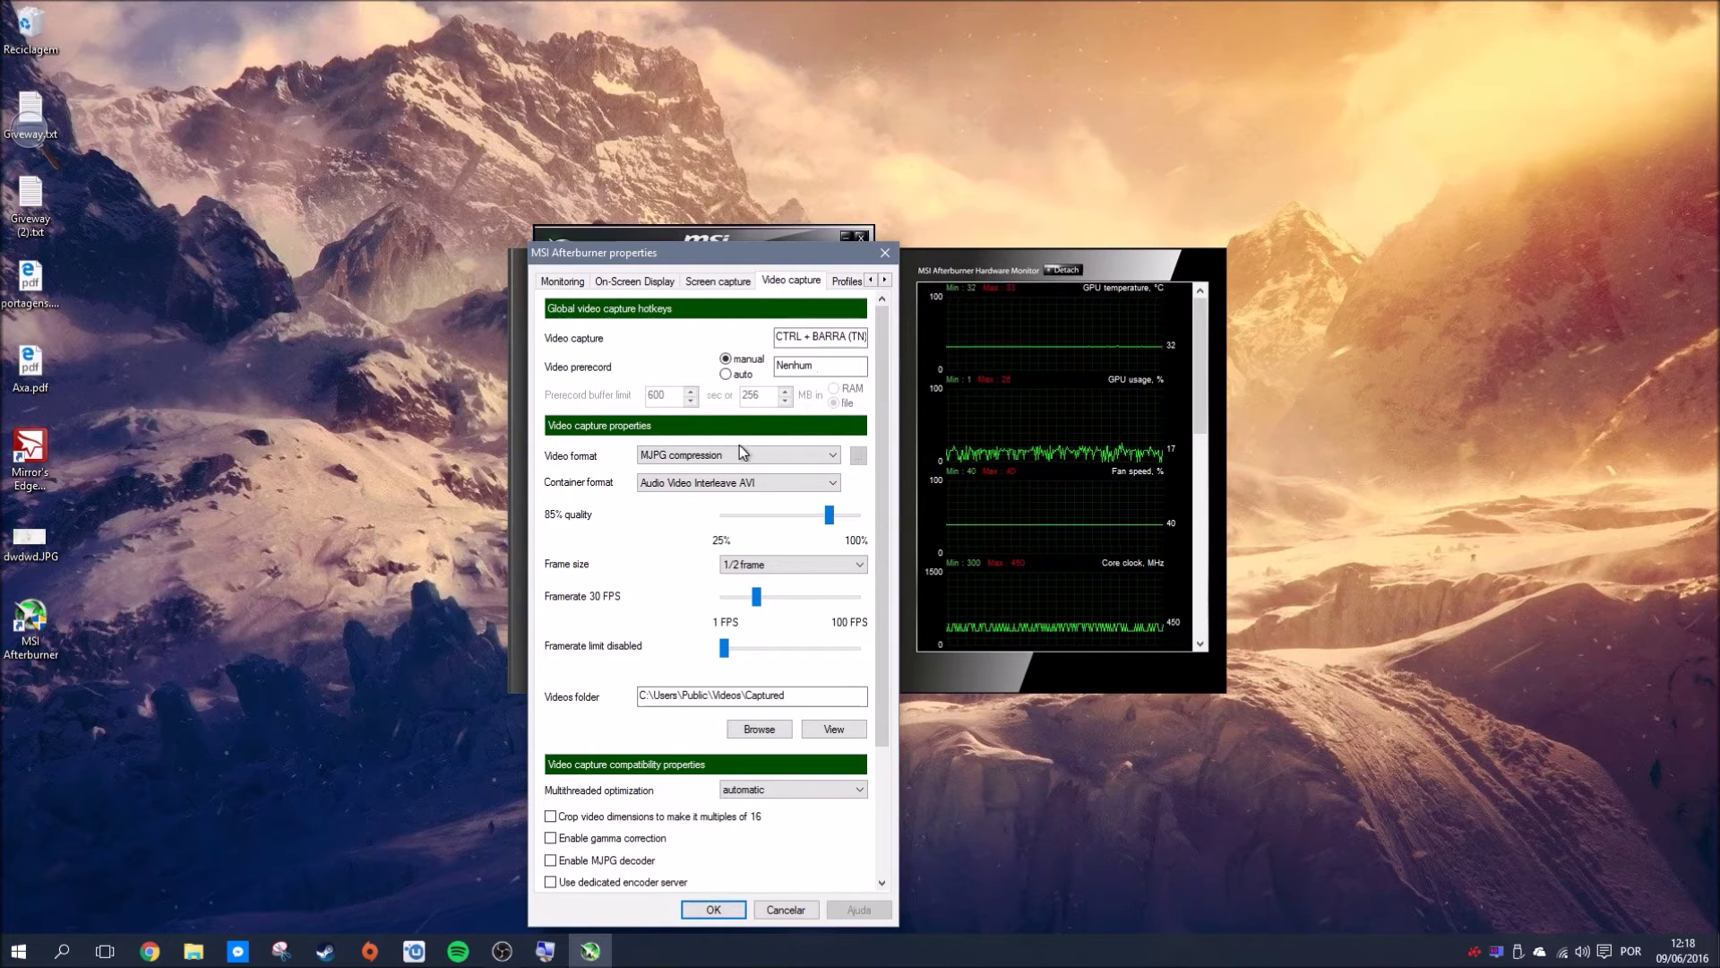
{"action": "left_click", "coordinate": [801, 455]}
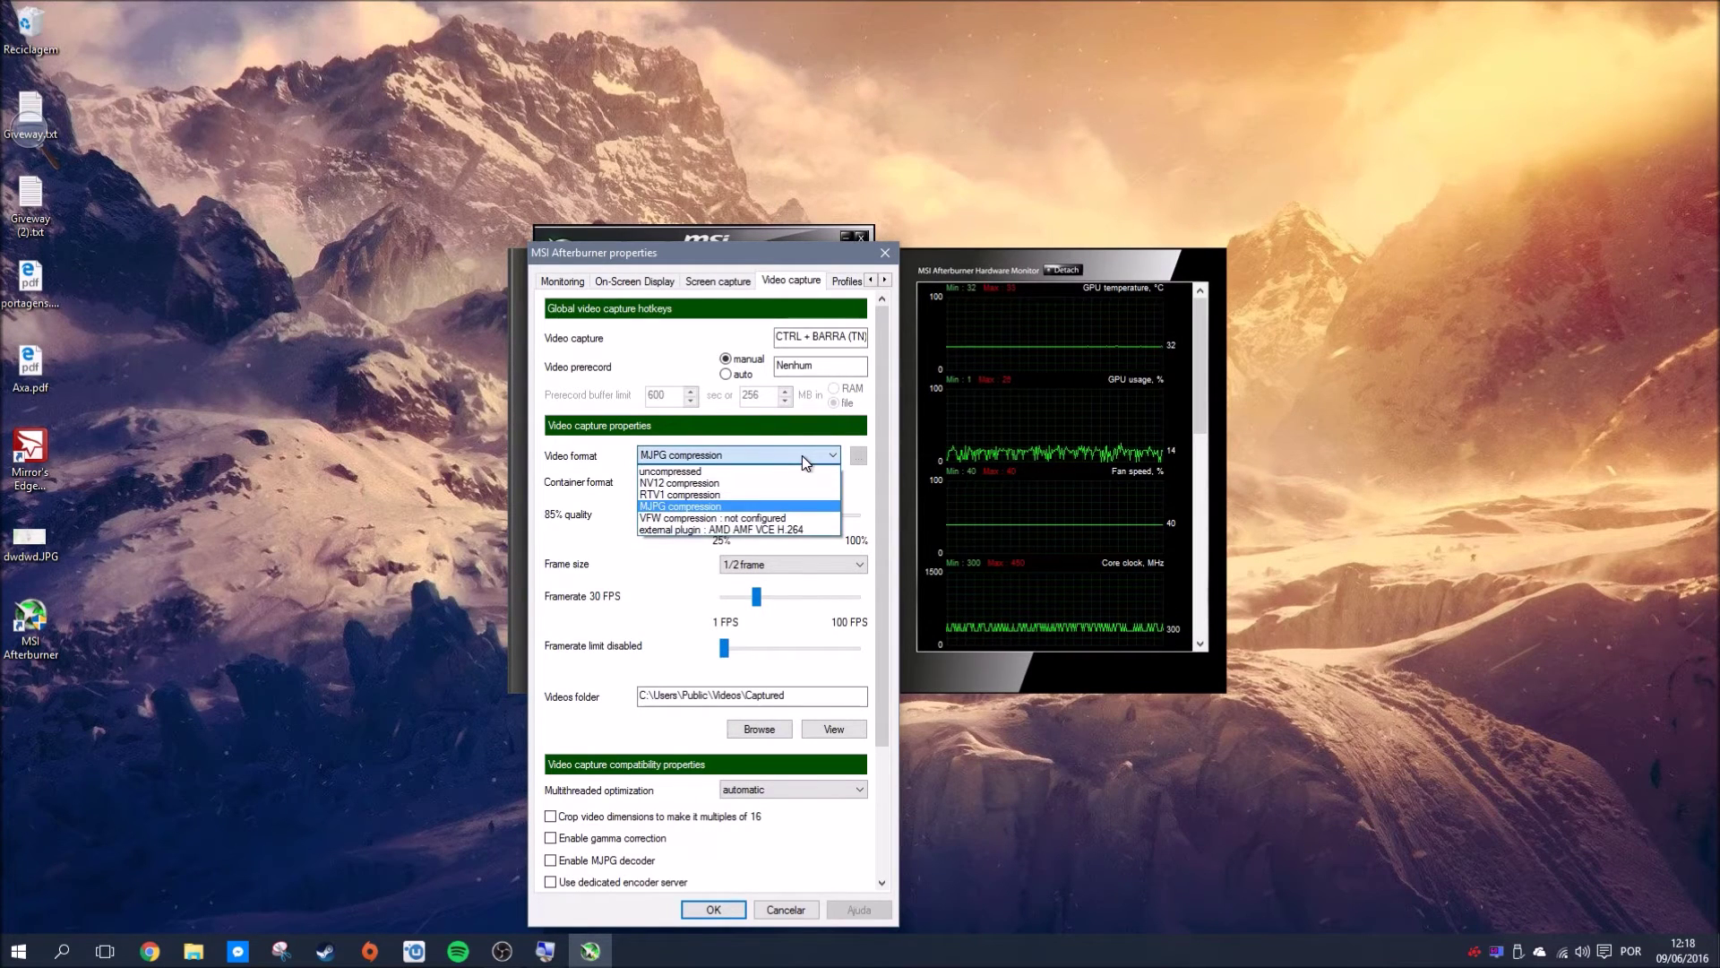
{"action": "left_click", "coordinate": [762, 530]}
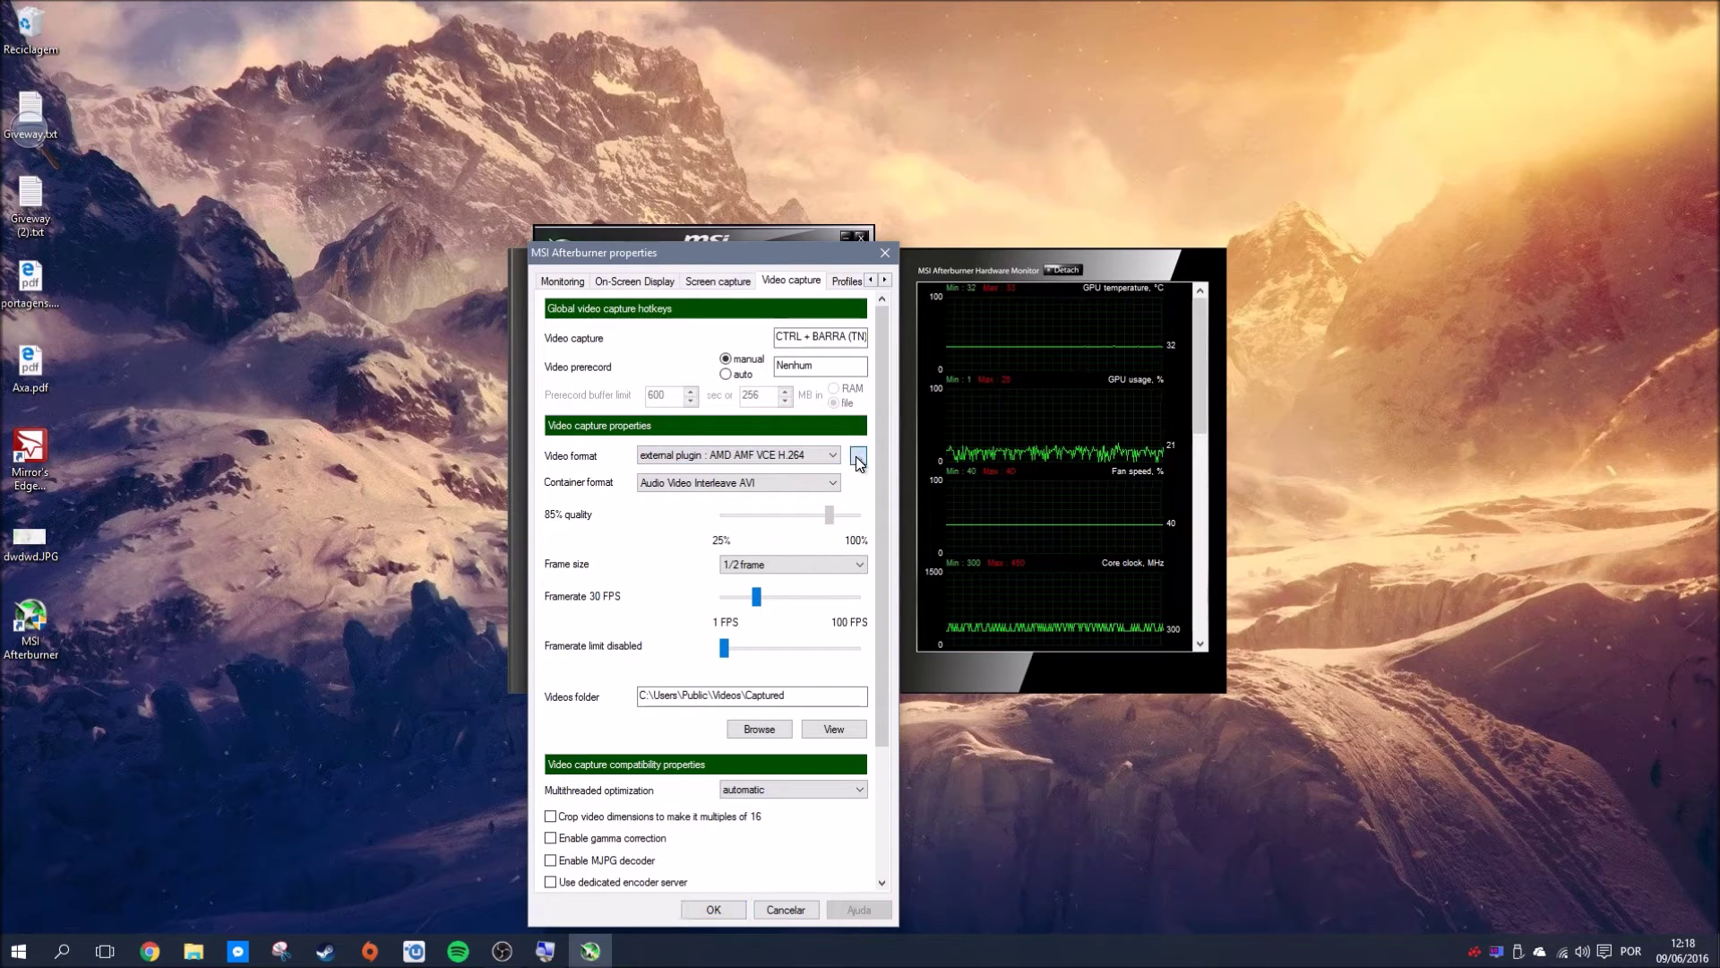
{"action": "left_click", "coordinate": [857, 457]}
{"action": "left_click", "coordinate": [847, 566]}
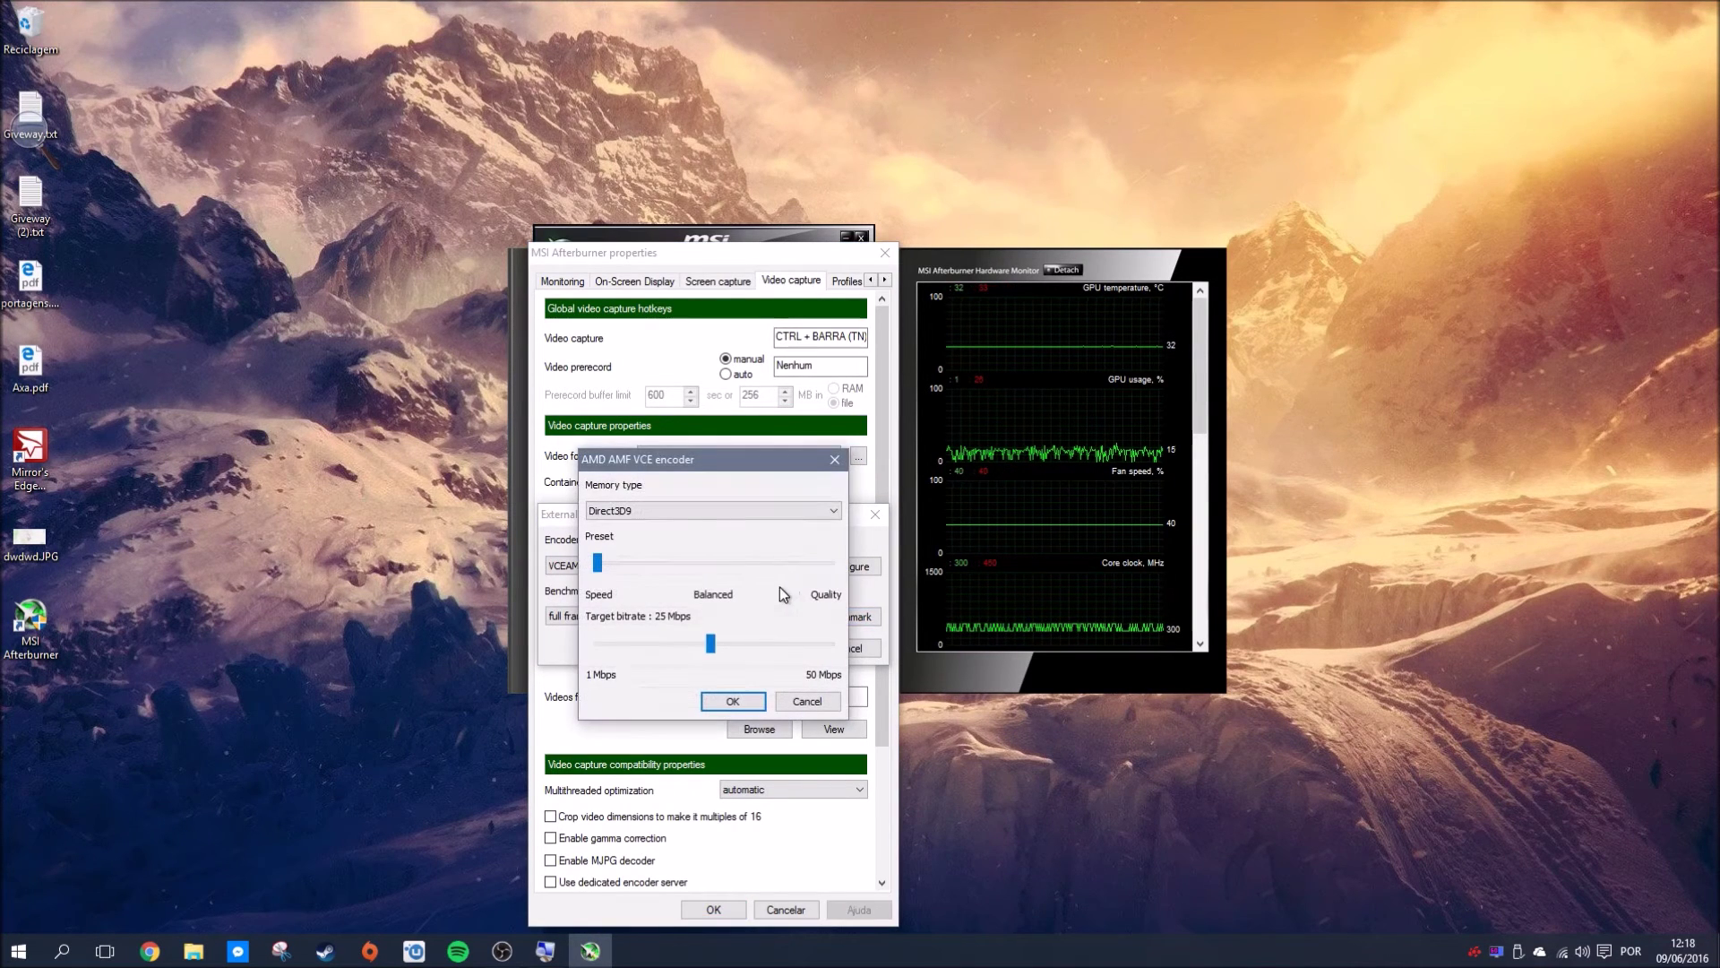
{"action": "left_click", "coordinate": [733, 701]}
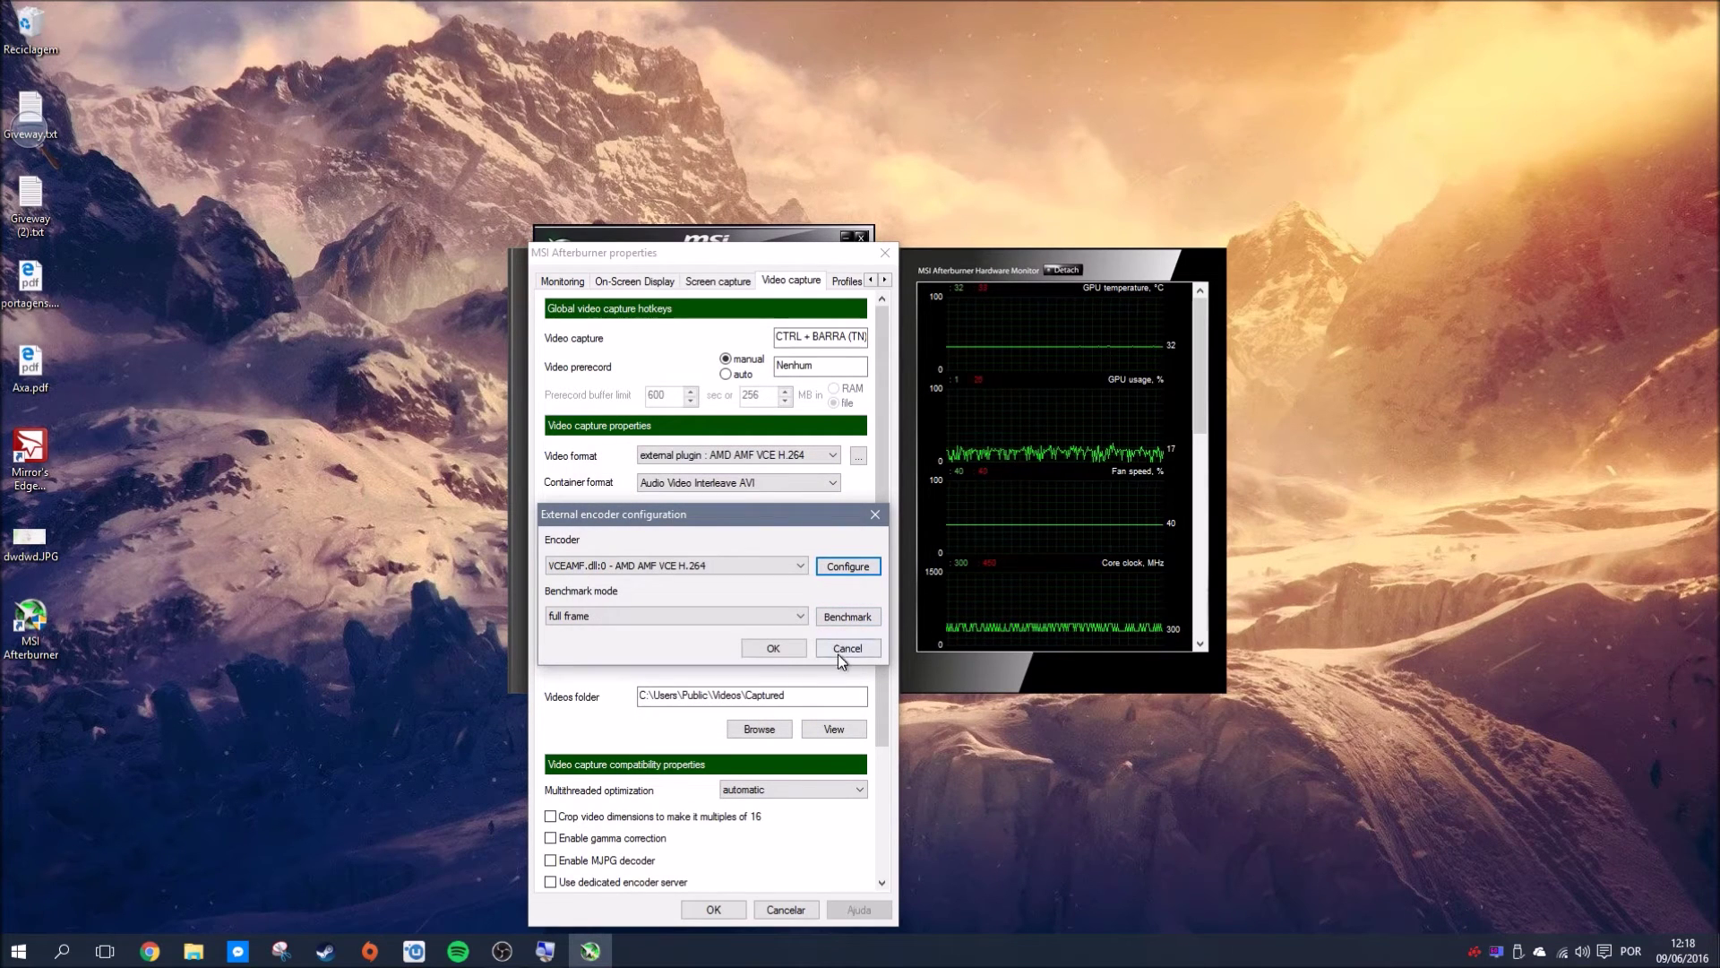
{"action": "left_click", "coordinate": [789, 650]}
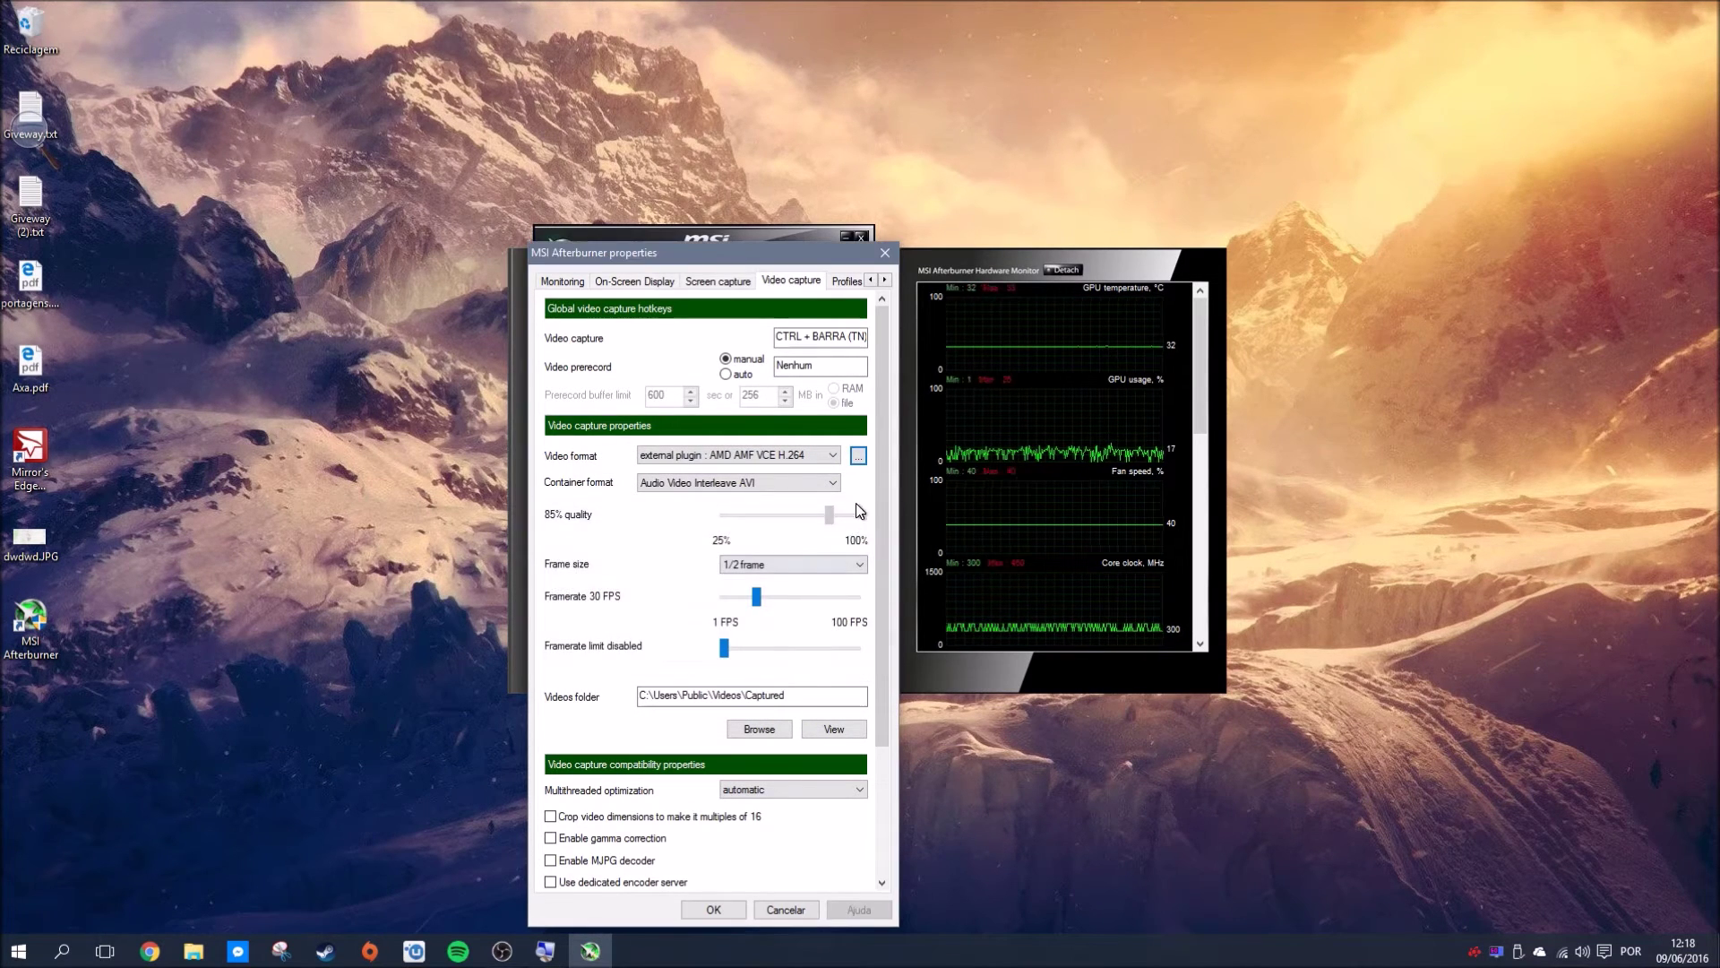
- Record videos in a Matroska MKV container at full frame size
{"action": "left_click", "coordinate": [826, 485]}
{"action": "left_click", "coordinate": [799, 509]}
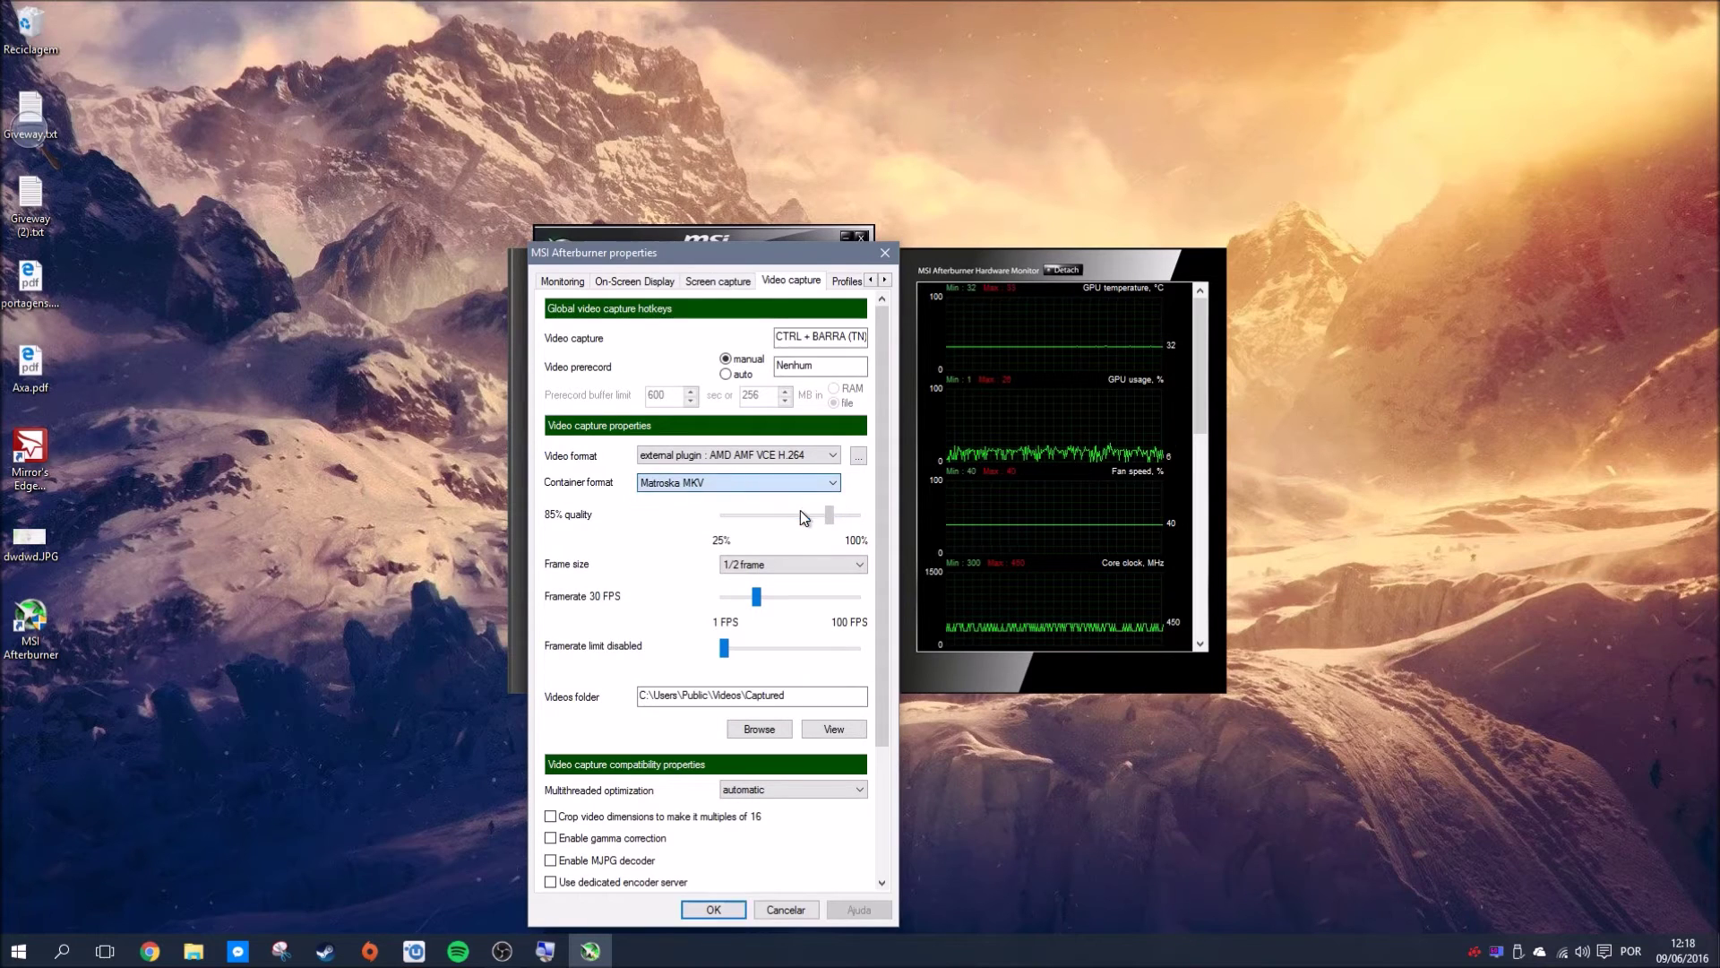
{"action": "left_click", "coordinate": [789, 564]}
{"action": "scroll", "coordinate": [787, 572], "scroll_direction": "up", "scroll_amount": 1}
{"action": "left_click", "coordinate": [765, 583]}
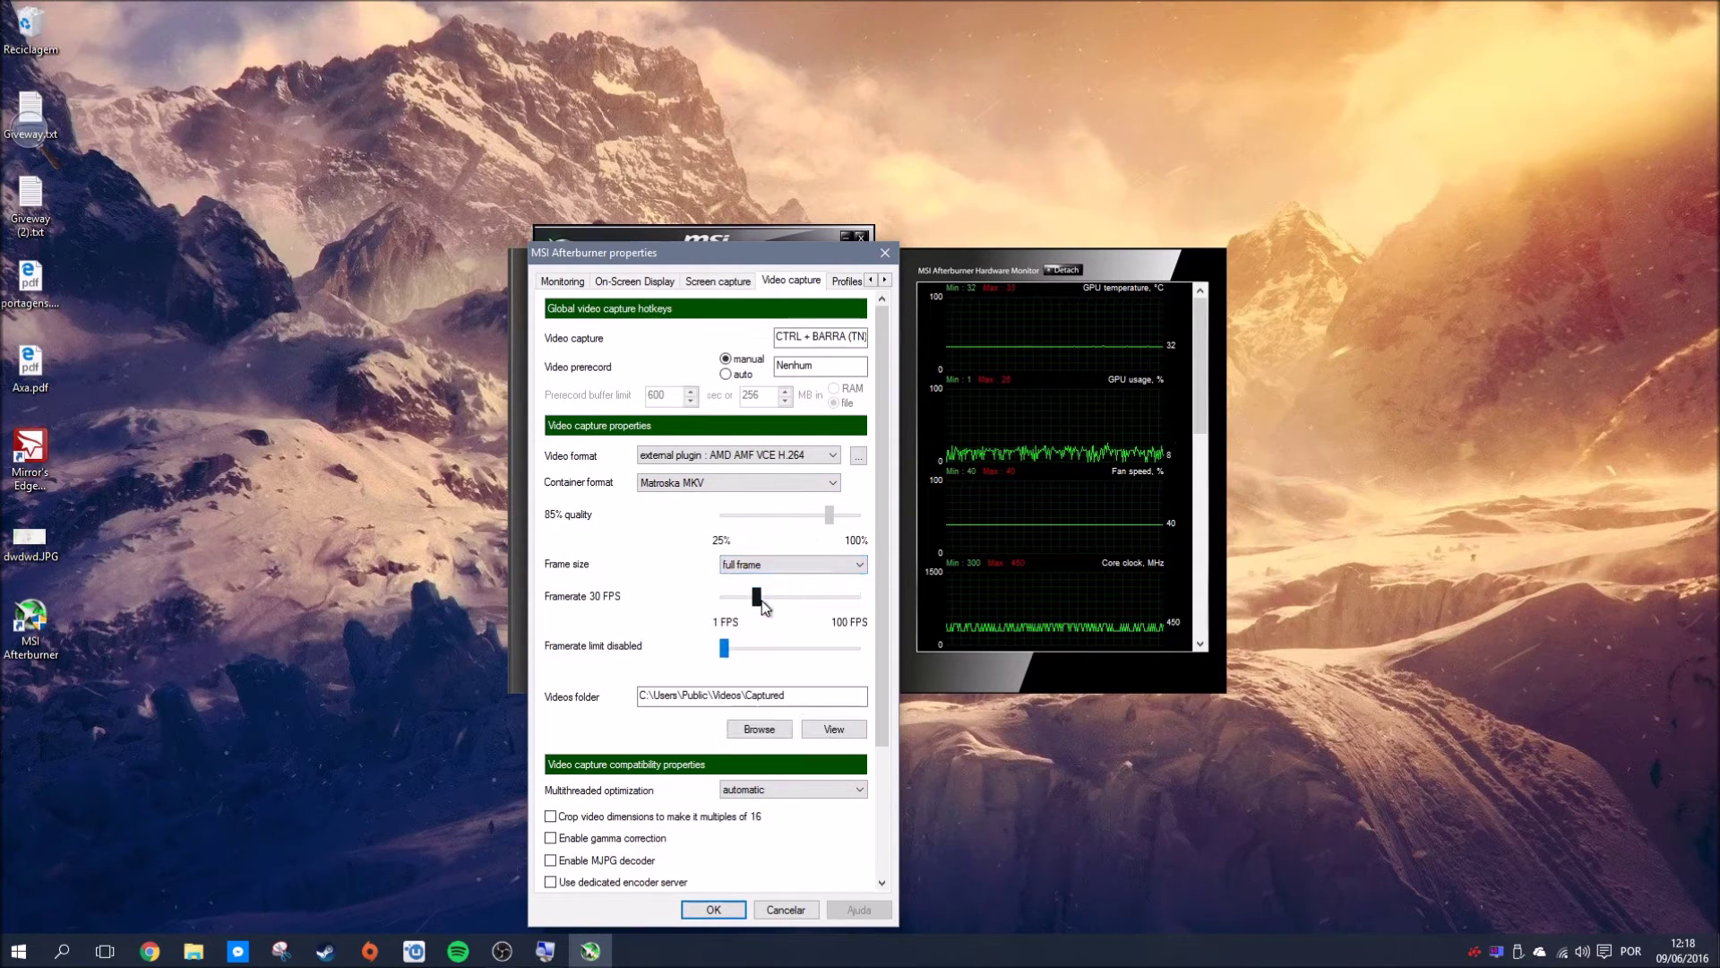
- Save captured videos to the D:\Filmes folder
{"action": "left_click", "coordinate": [781, 728]}
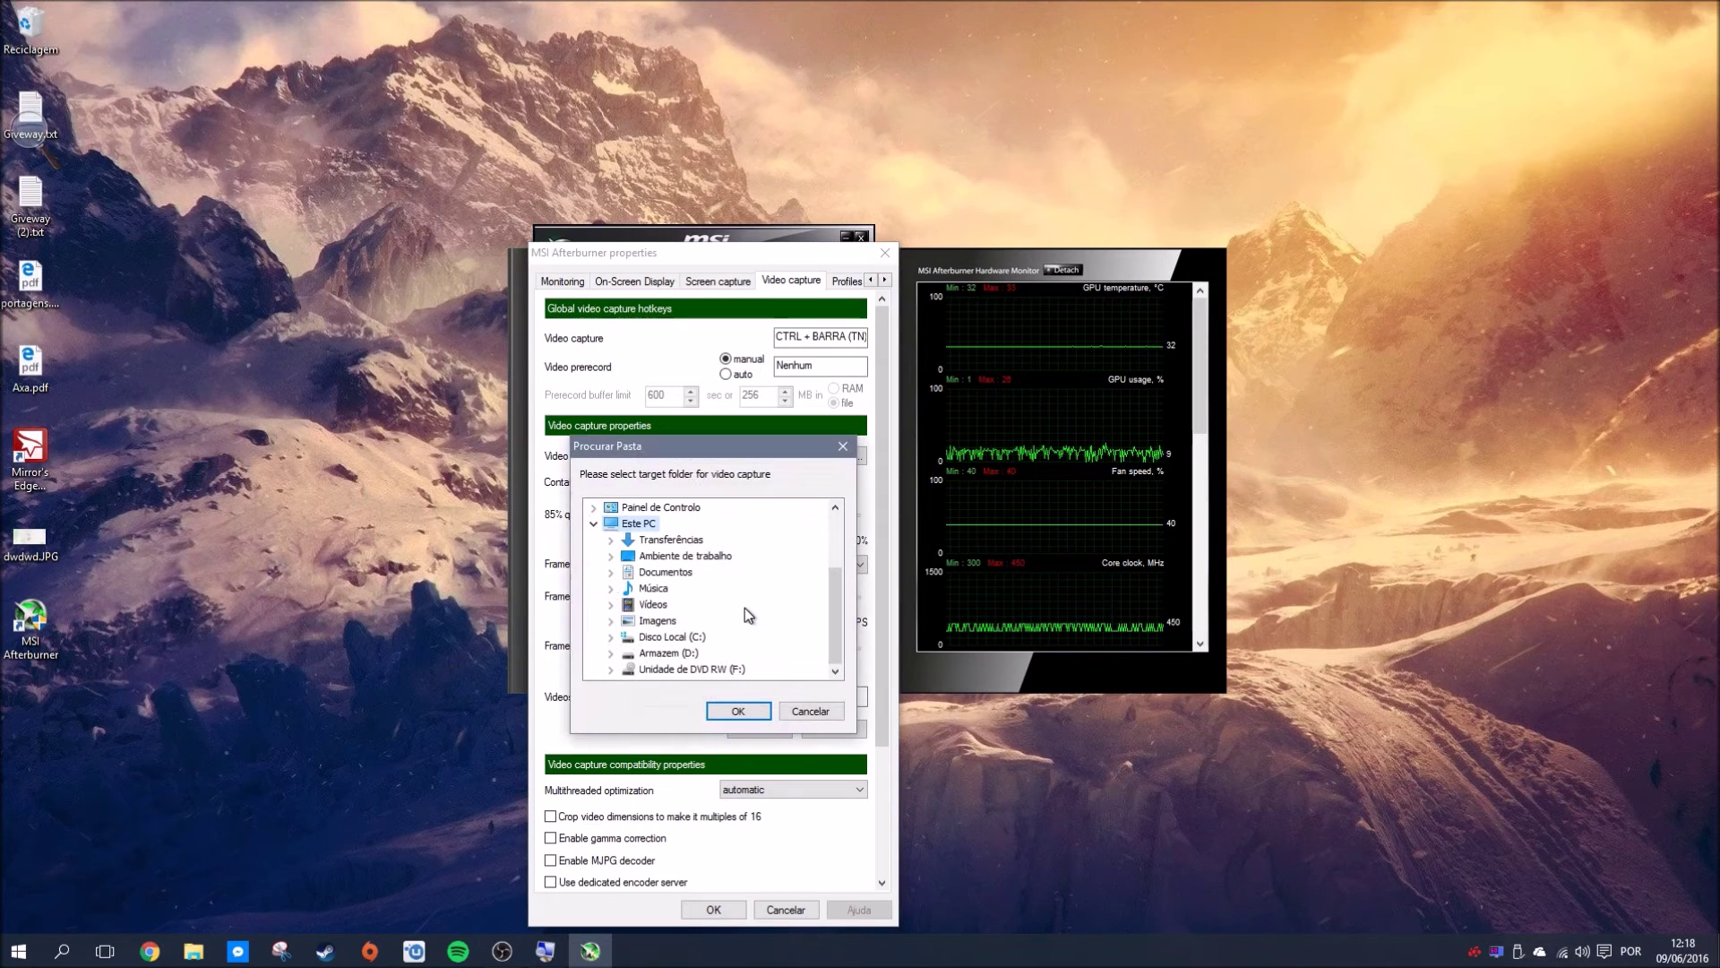
{"action": "double_click", "coordinate": [694, 654]}
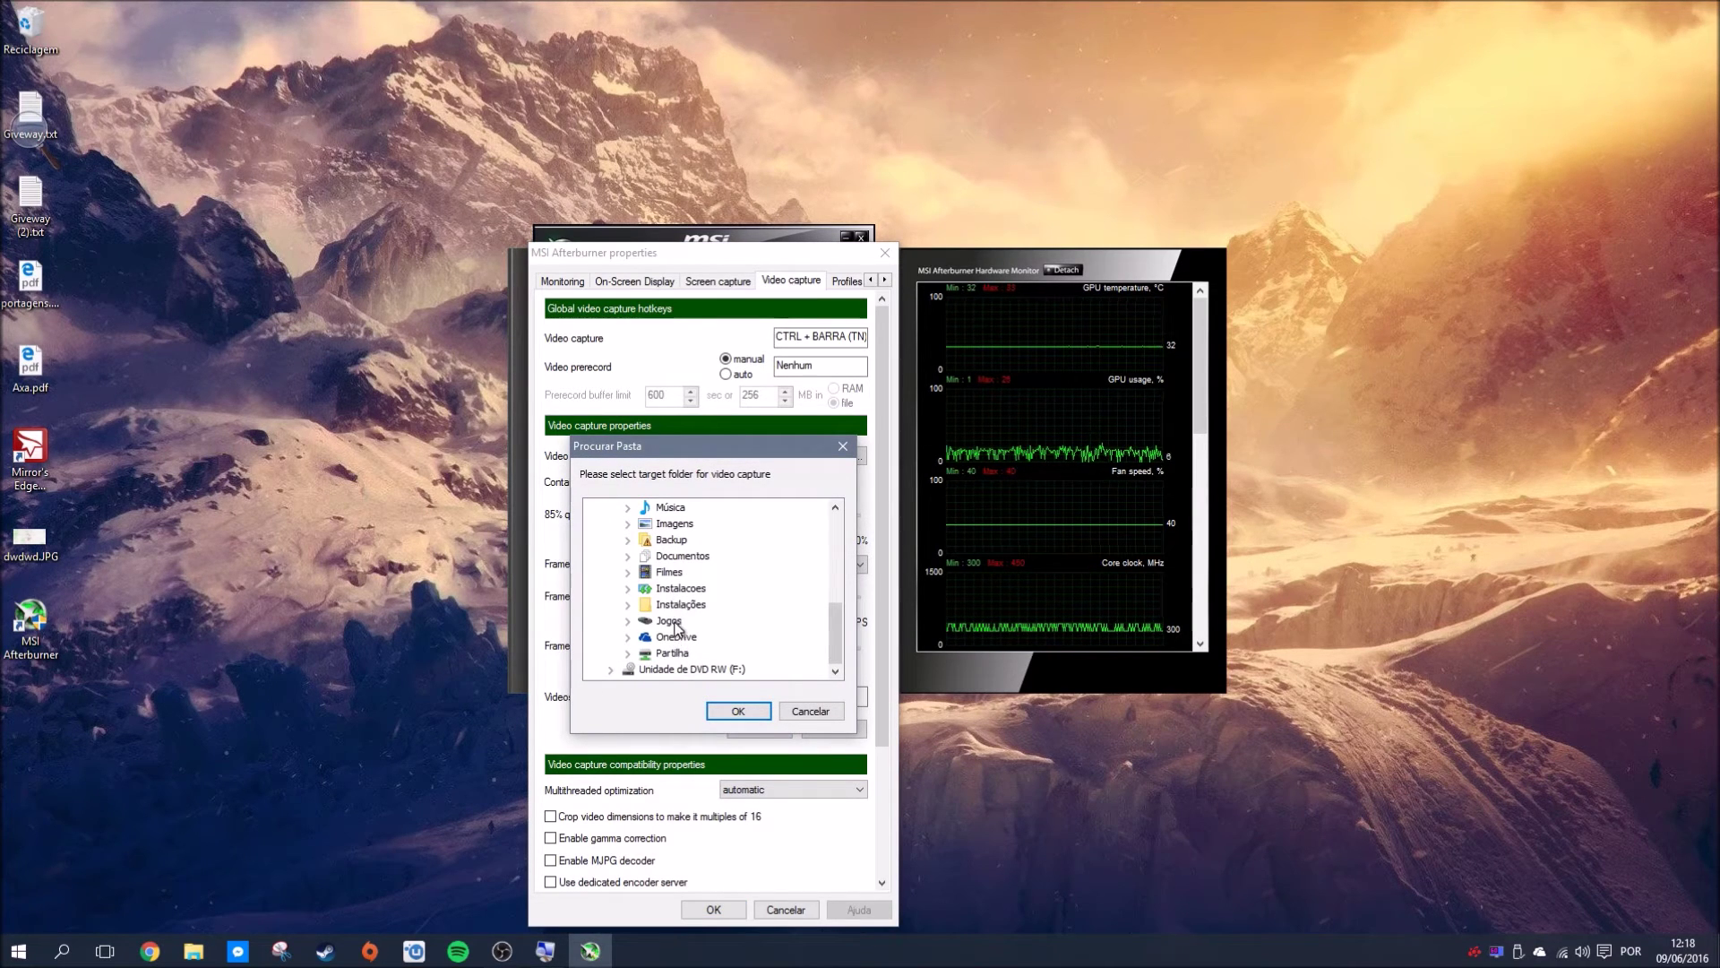
{"action": "scroll", "coordinate": [670, 653], "scroll_direction": "up", "scroll_amount": 1}
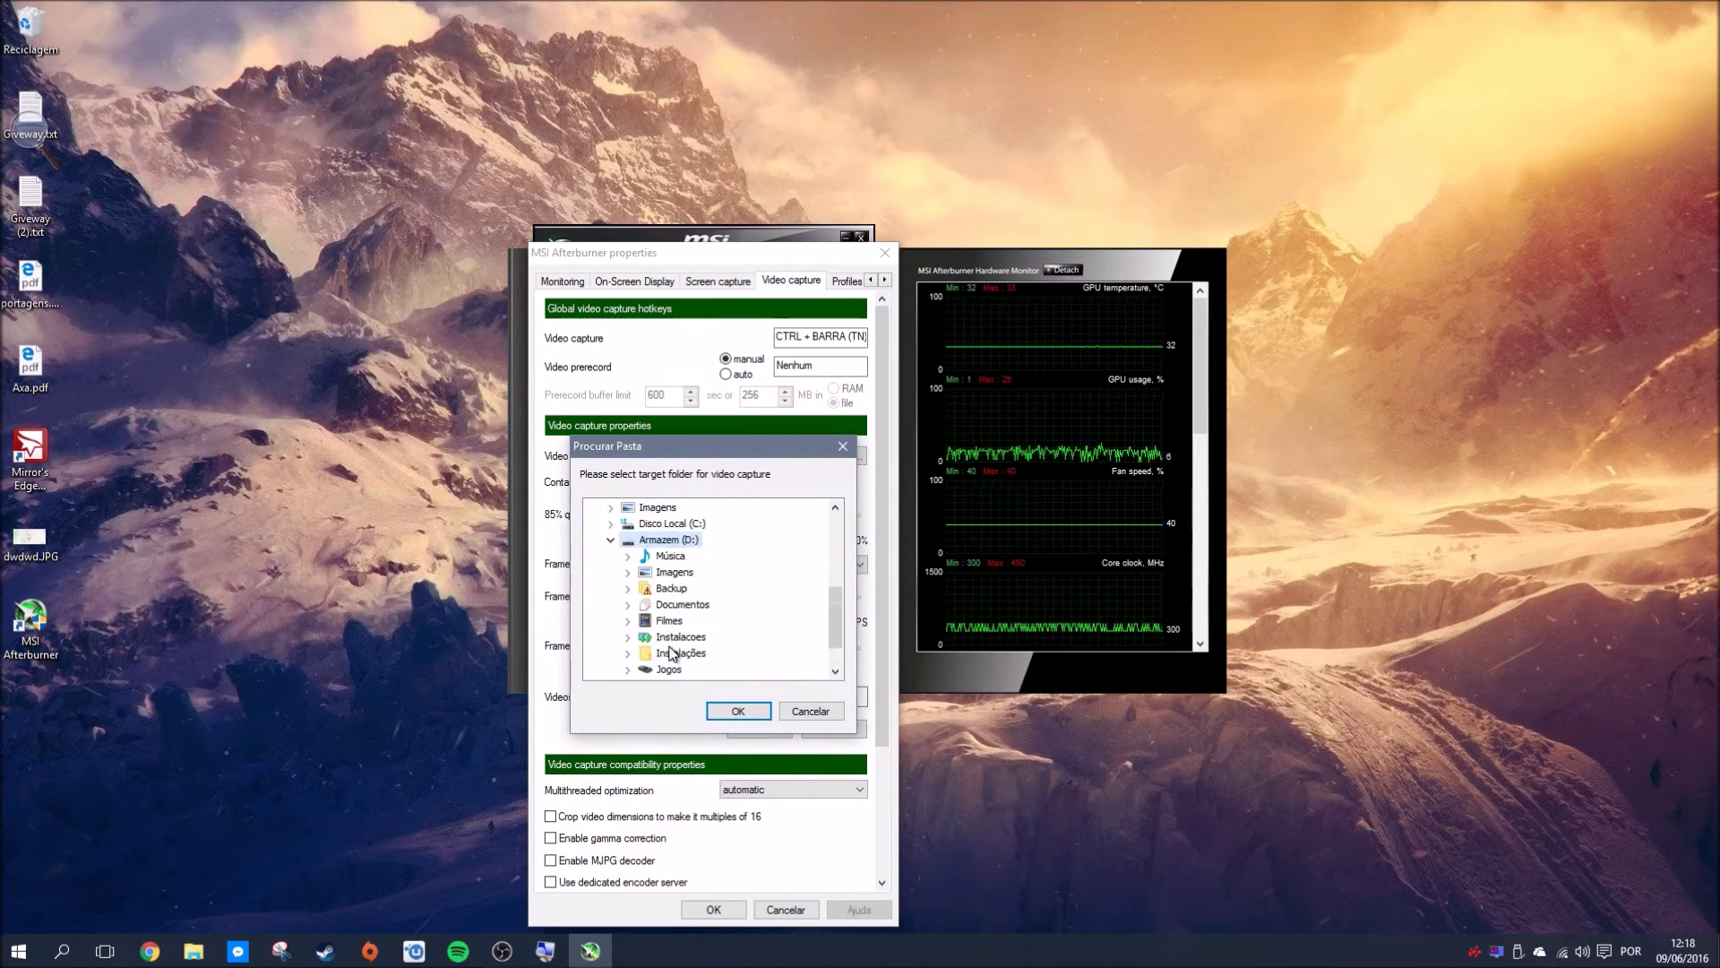
{"action": "double_click", "coordinate": [668, 622]}
{"action": "scroll", "coordinate": [669, 625], "scroll_direction": "down", "scroll_amount": 2}
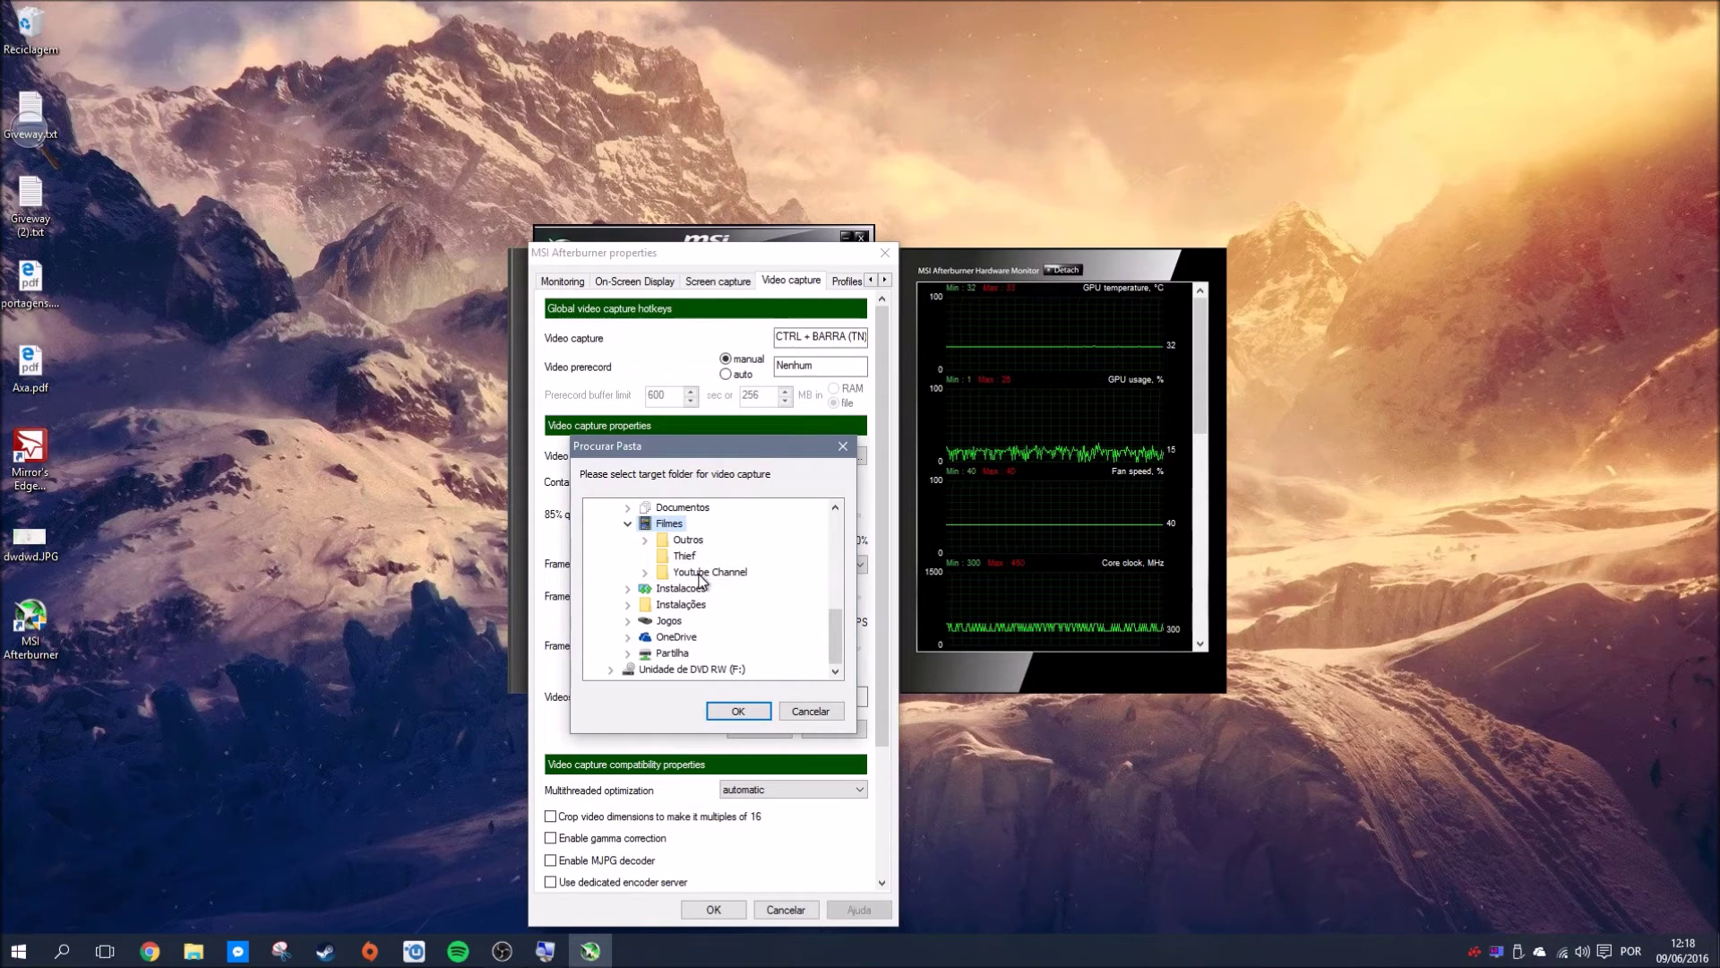
{"action": "left_click", "coordinate": [728, 713]}
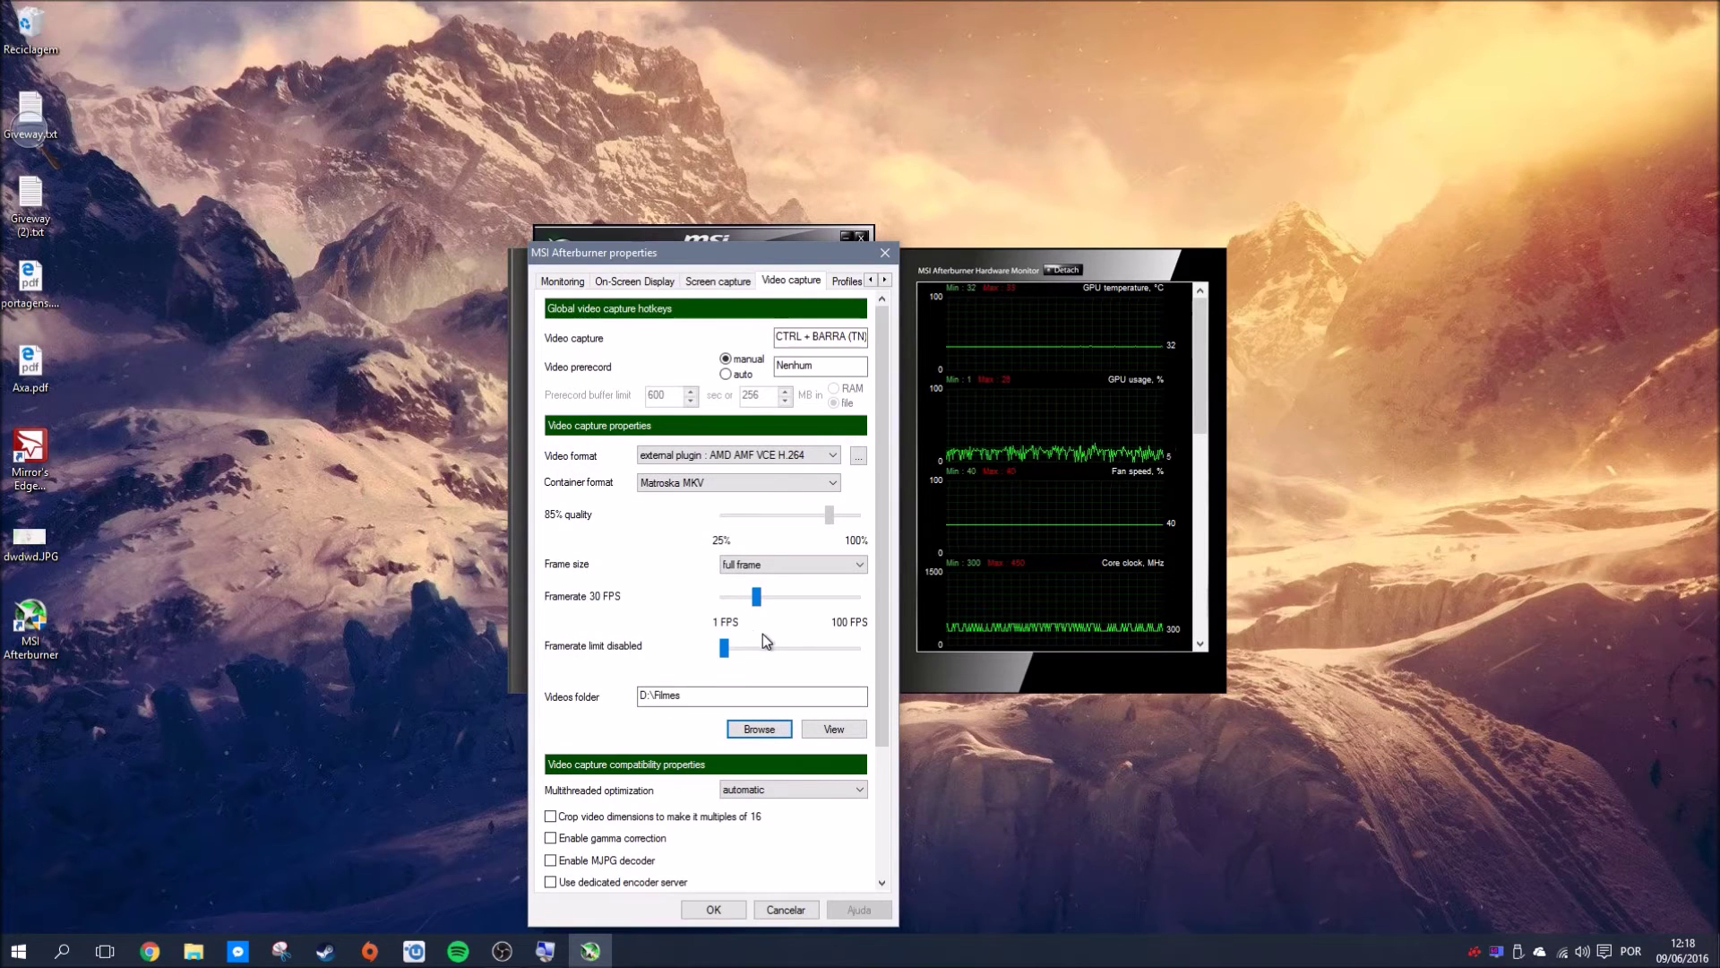
- Capture audio via WASAPI playback from Altifalantes (VIA HD Audio), with audio source #2 set to None
{"action": "left_click_drag", "start_coordinate": [882, 651], "coordinate": [880, 771]}
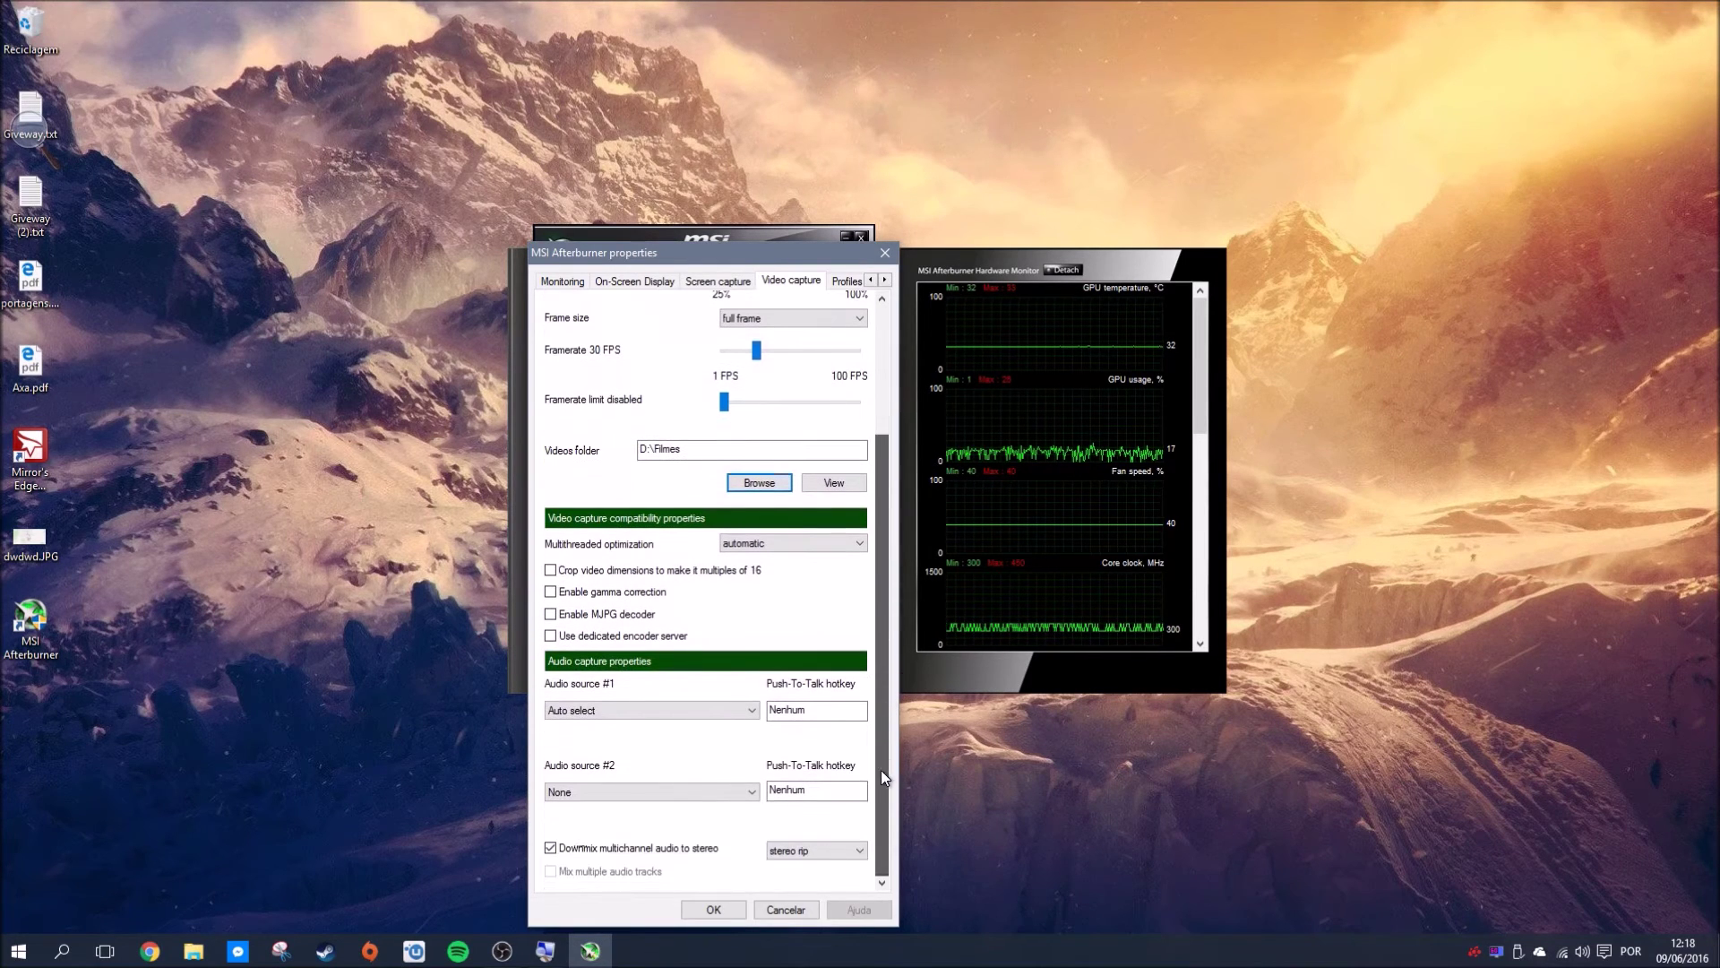
{"action": "left_click", "coordinate": [725, 707]}
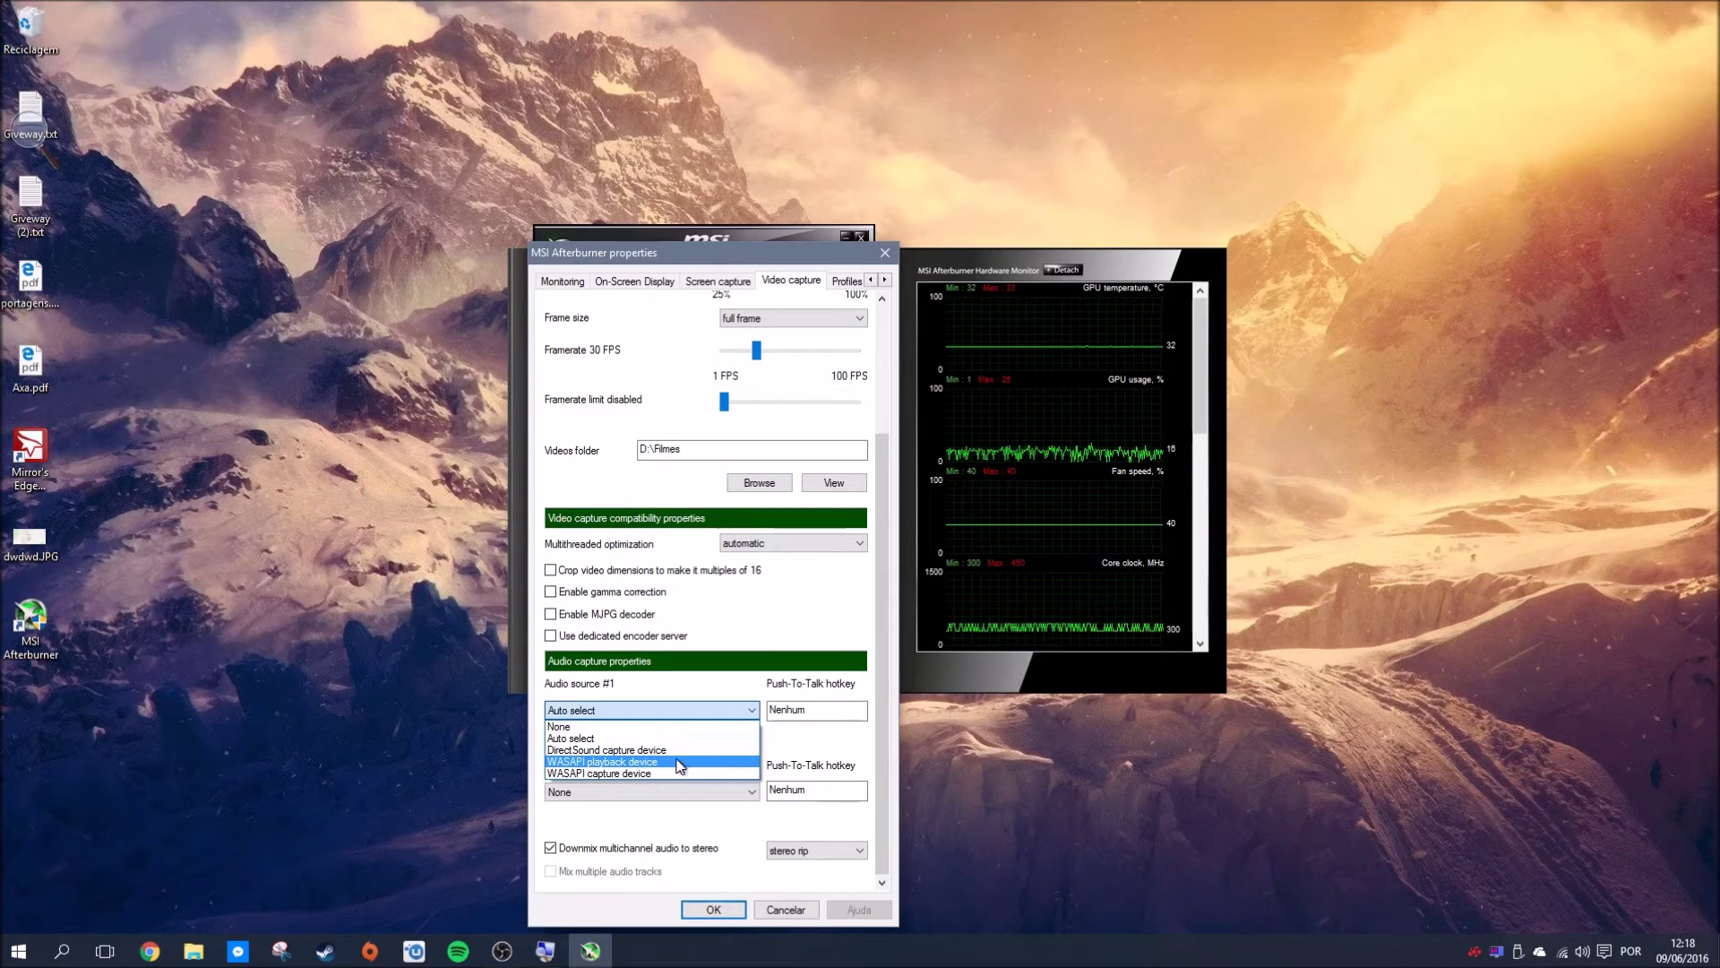
{"action": "left_click", "coordinate": [669, 765]}
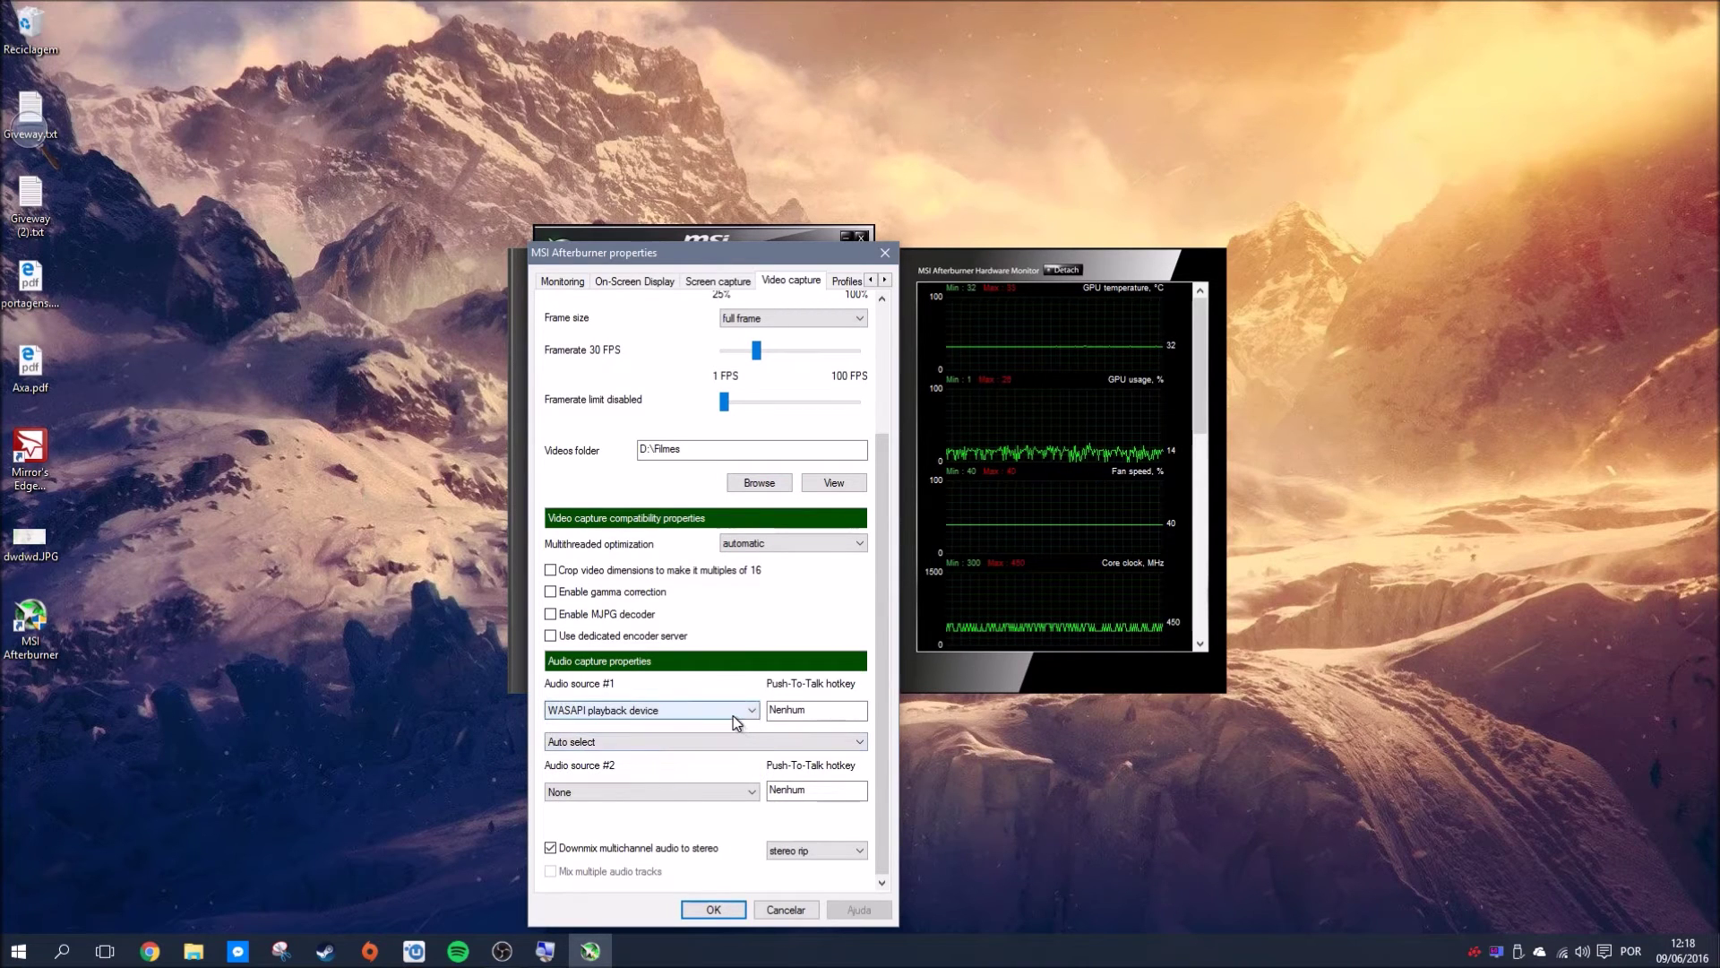
{"action": "left_click", "coordinate": [714, 742]}
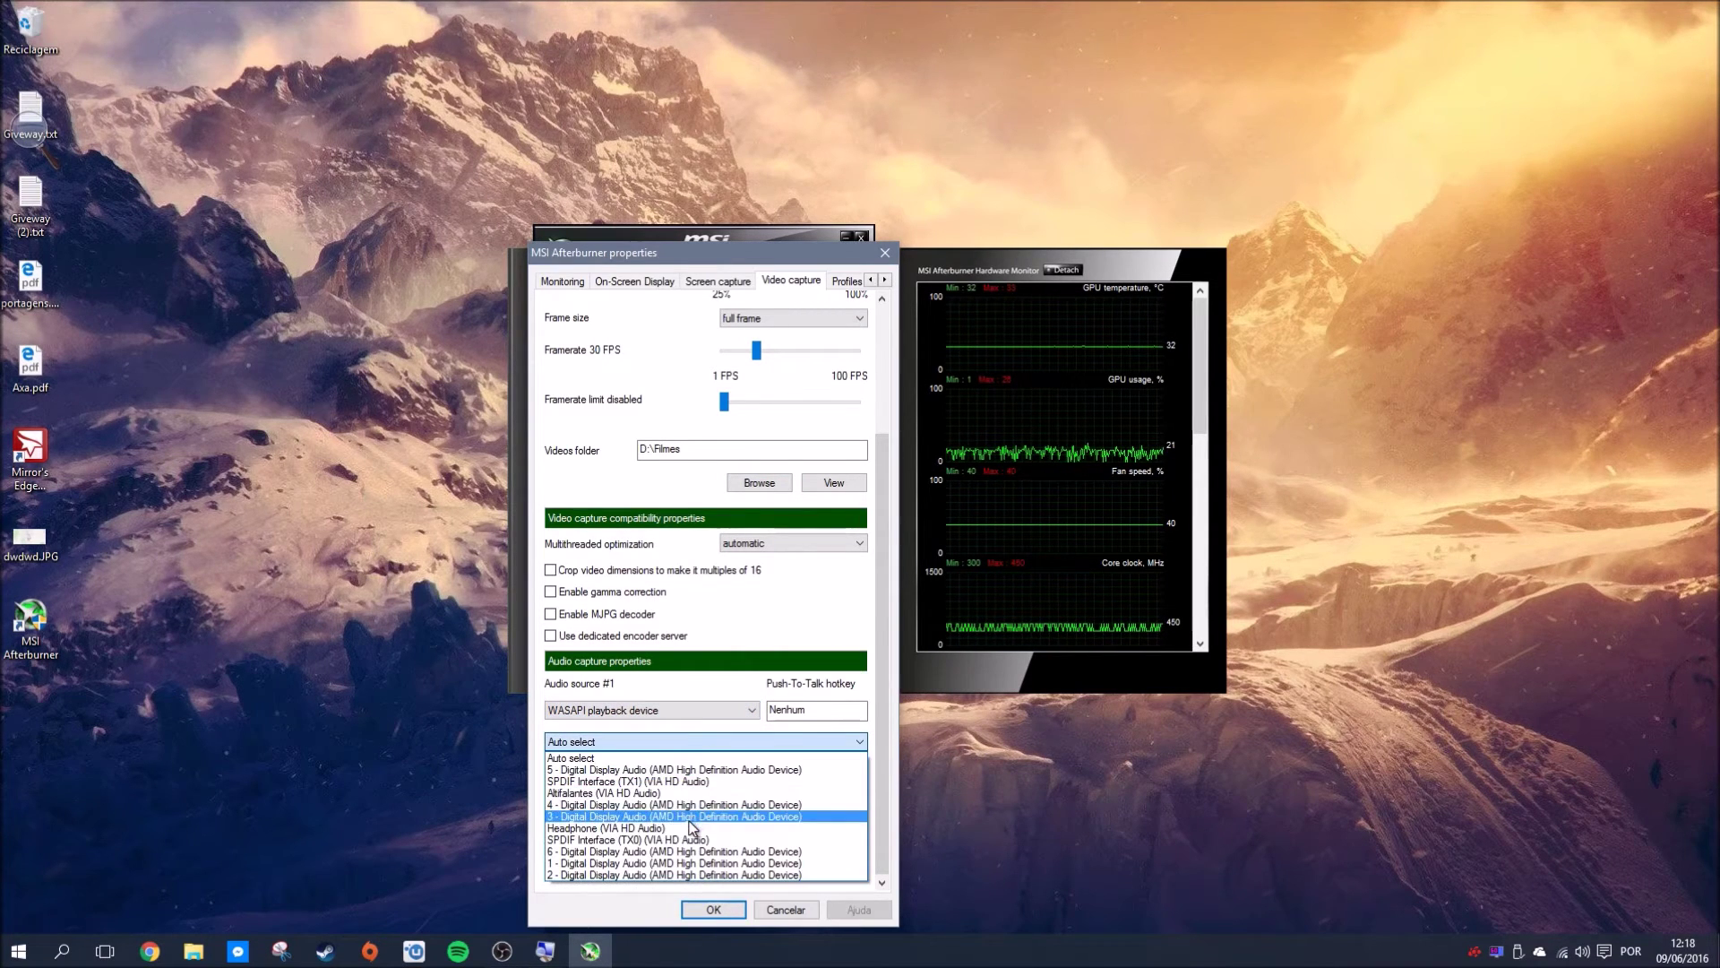
{"action": "left_click", "coordinate": [687, 793]}
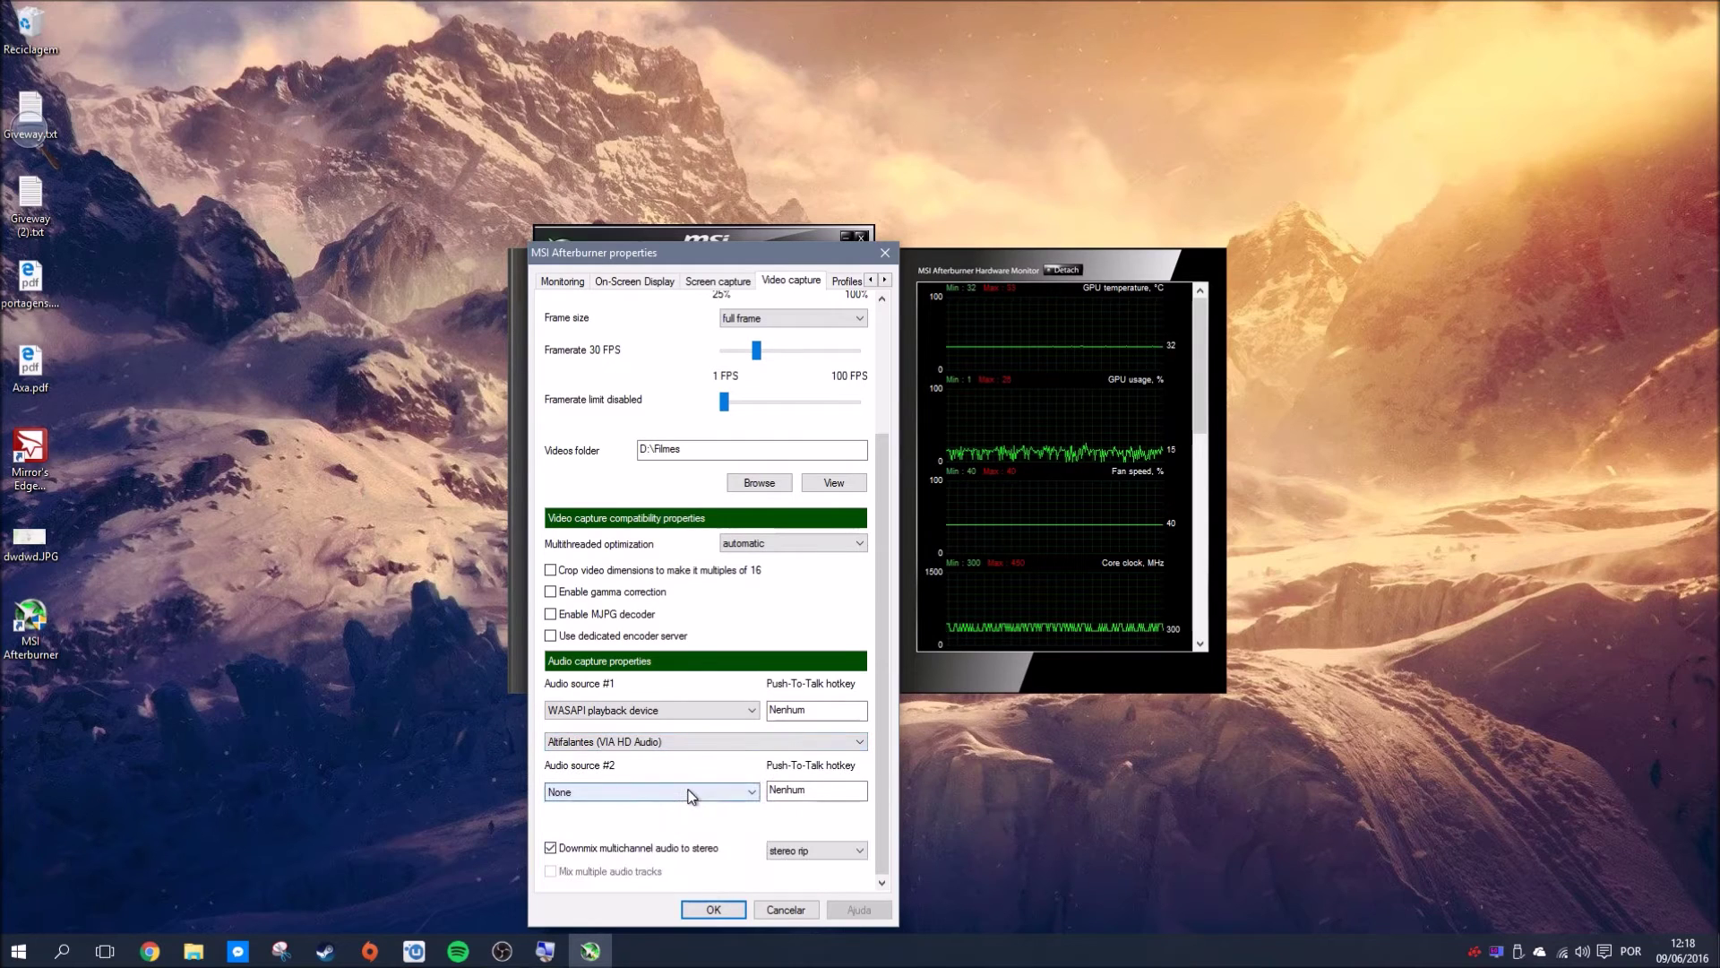
{"action": "left_click", "coordinate": [690, 792]}
{"action": "left_click", "coordinate": [652, 808]}
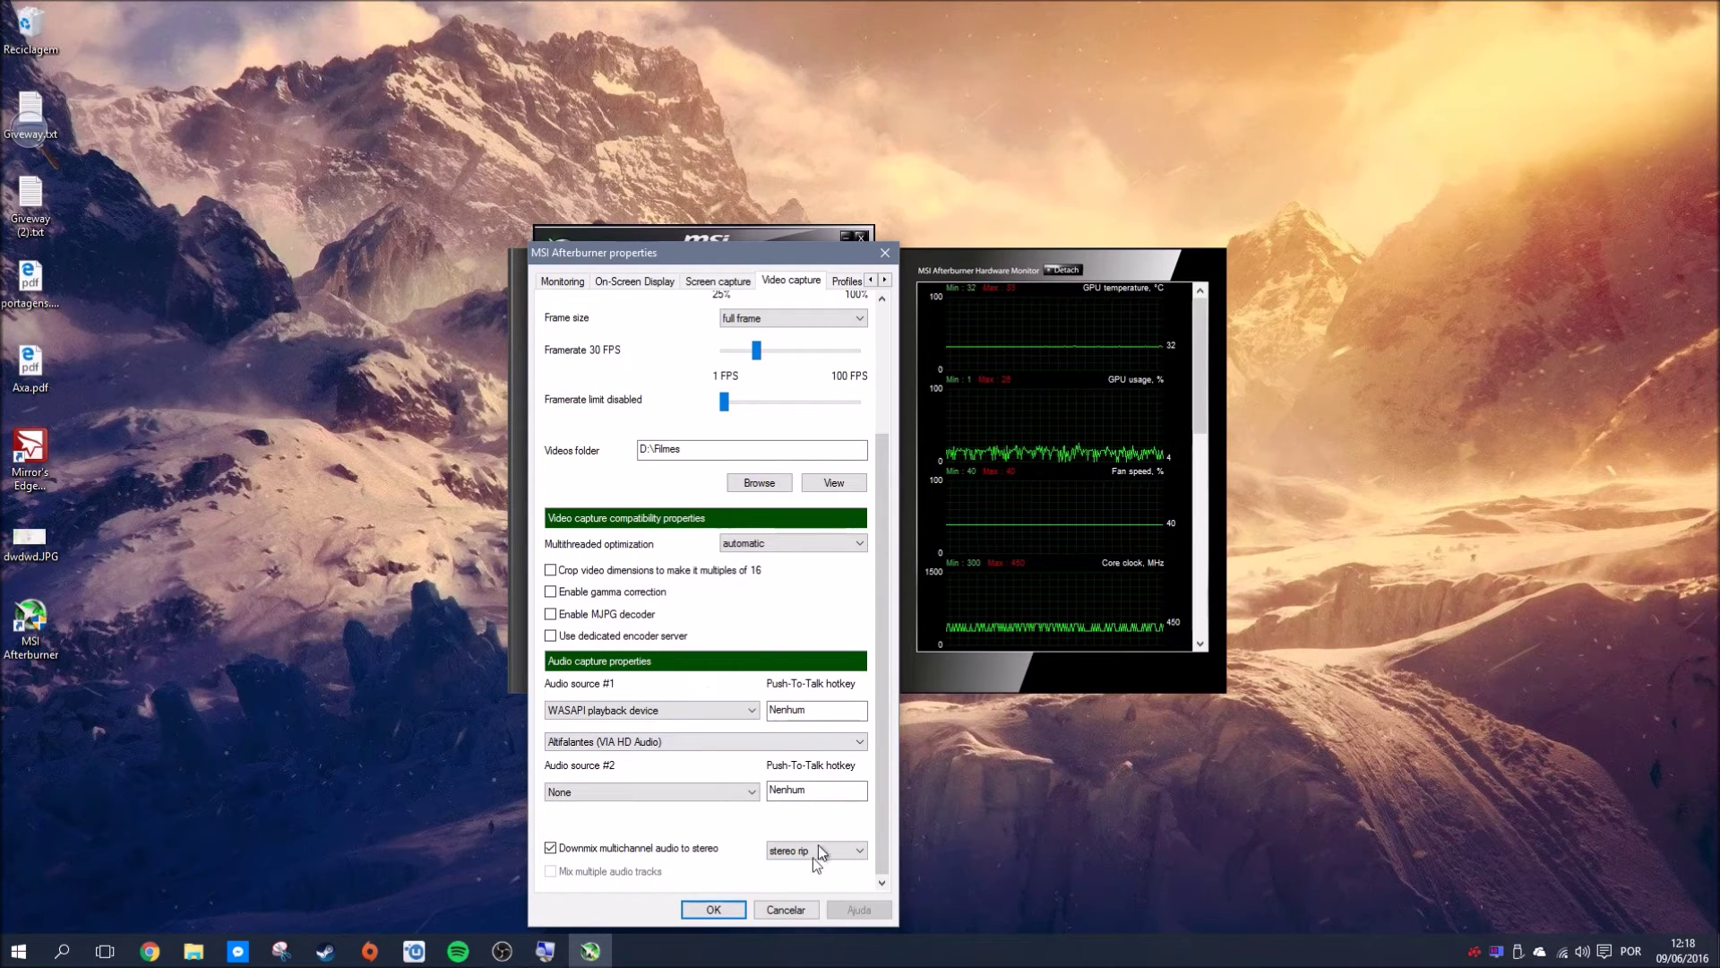
{"action": "left_click", "coordinate": [841, 283]}
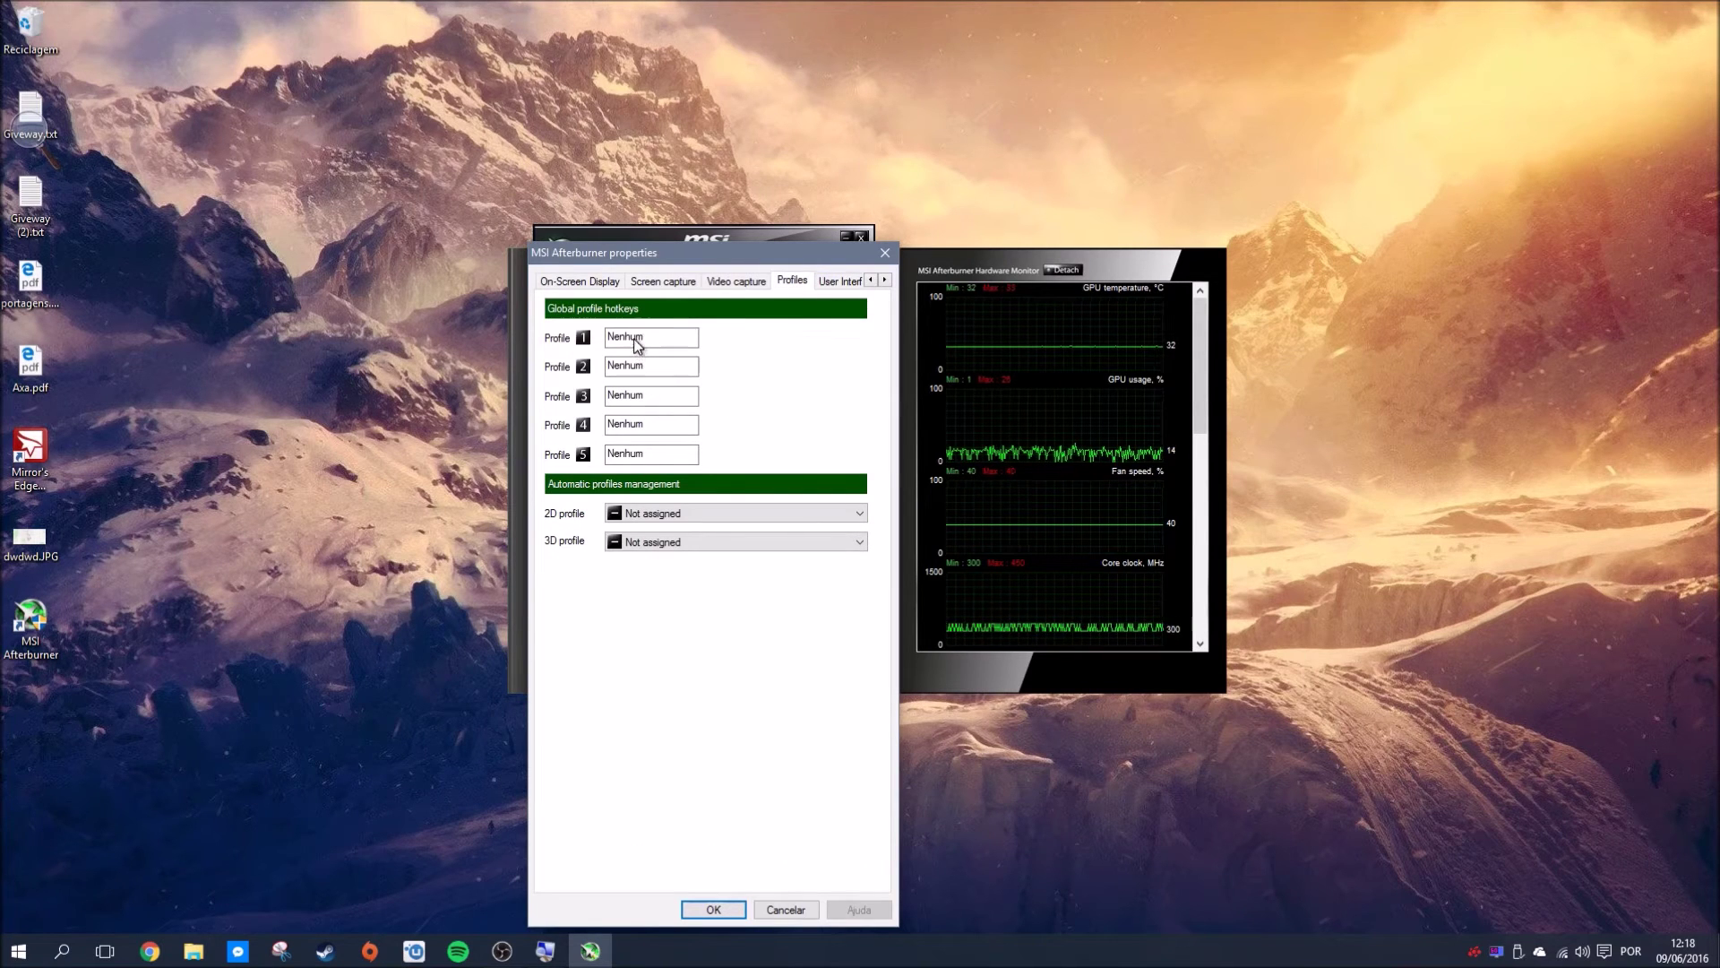
- Keep both the 2D and 3D profiles set to Not assigned
{"action": "left_click", "coordinate": [657, 514]}
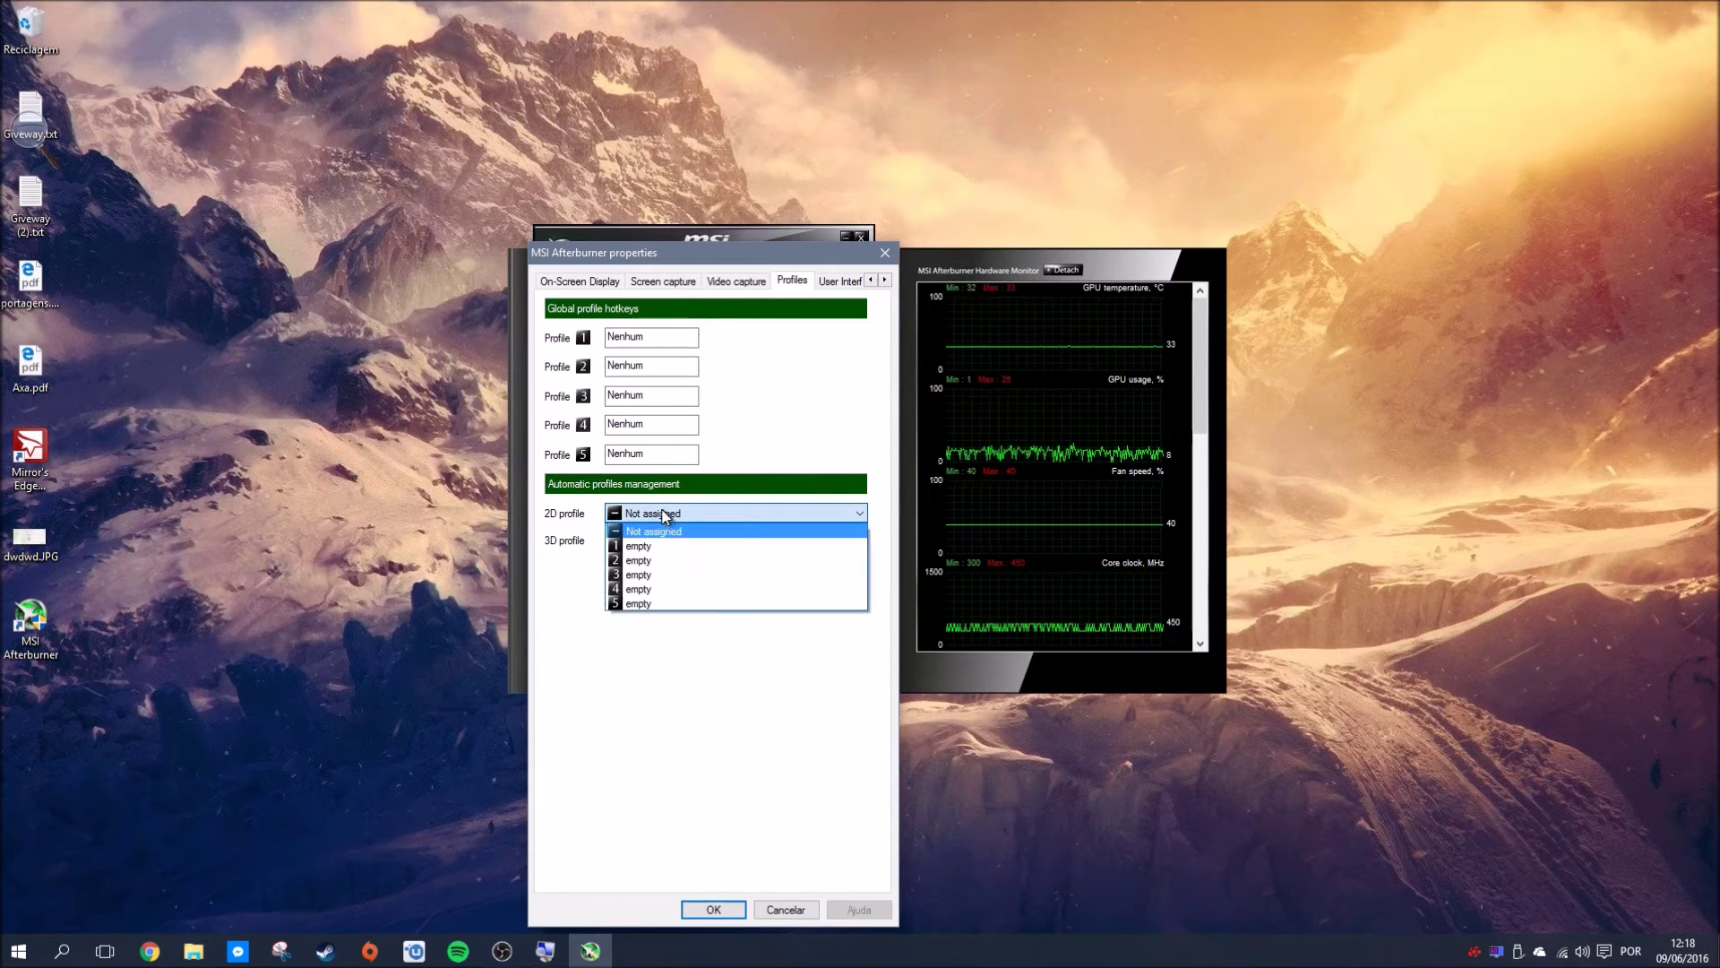
{"action": "left_click", "coordinate": [655, 512]}
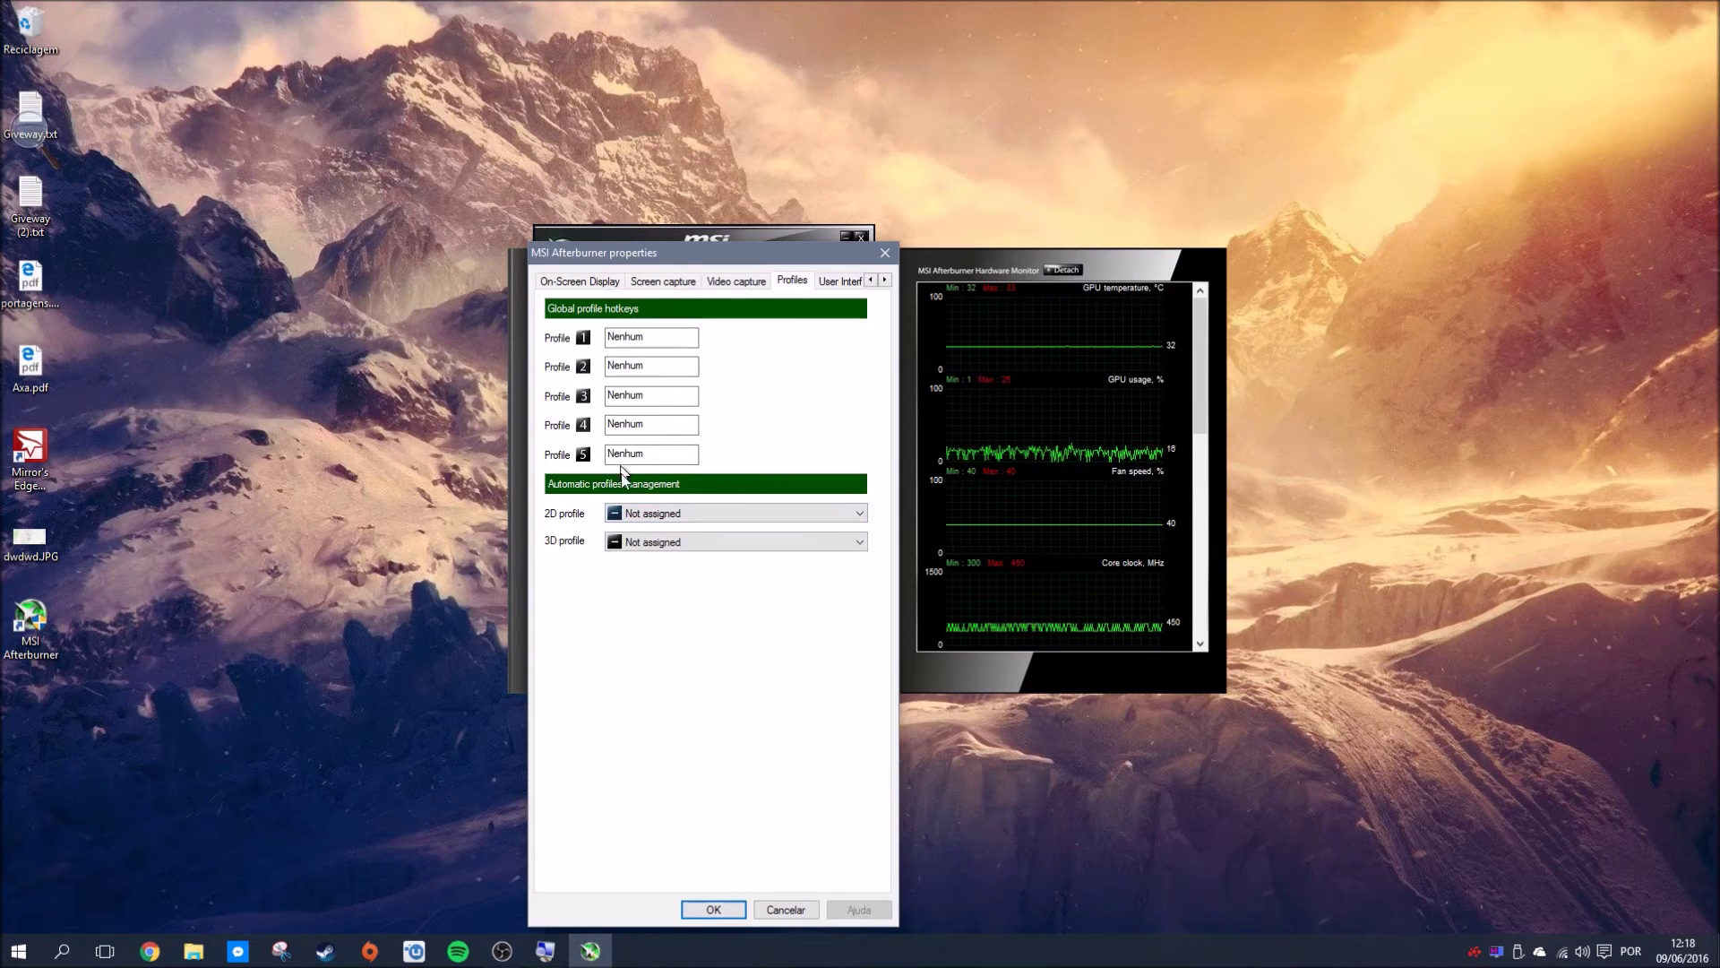
{"action": "left_click", "coordinate": [681, 516]}
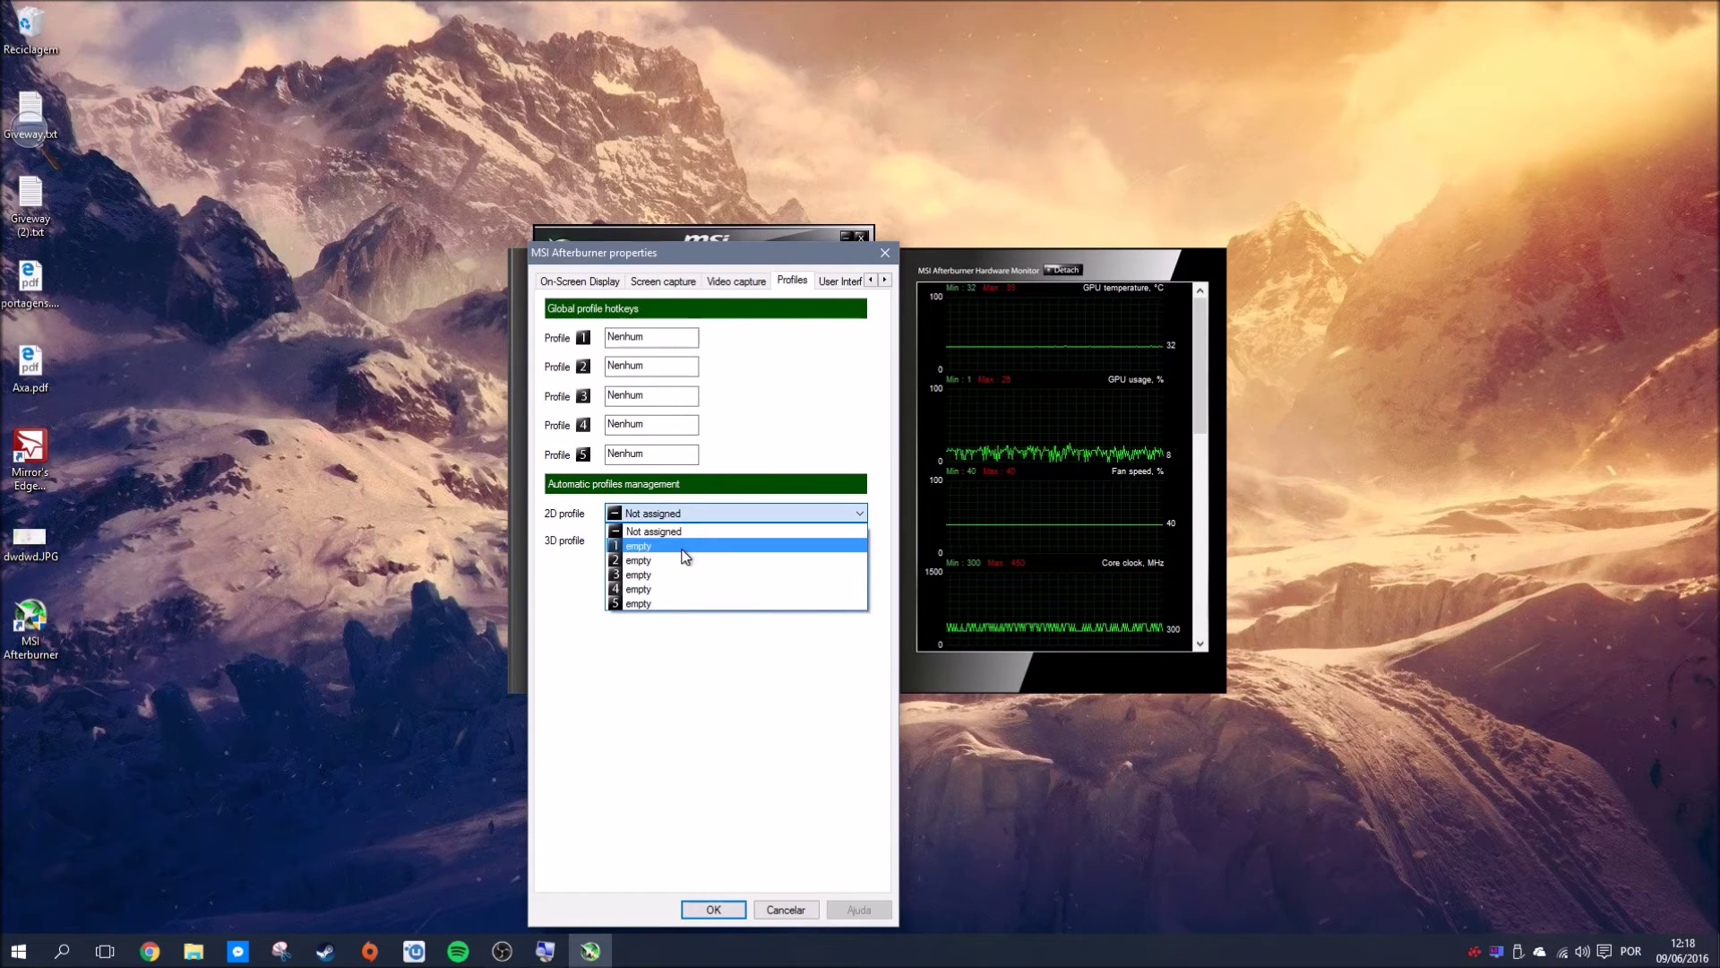
{"action": "left_click", "coordinate": [700, 514]}
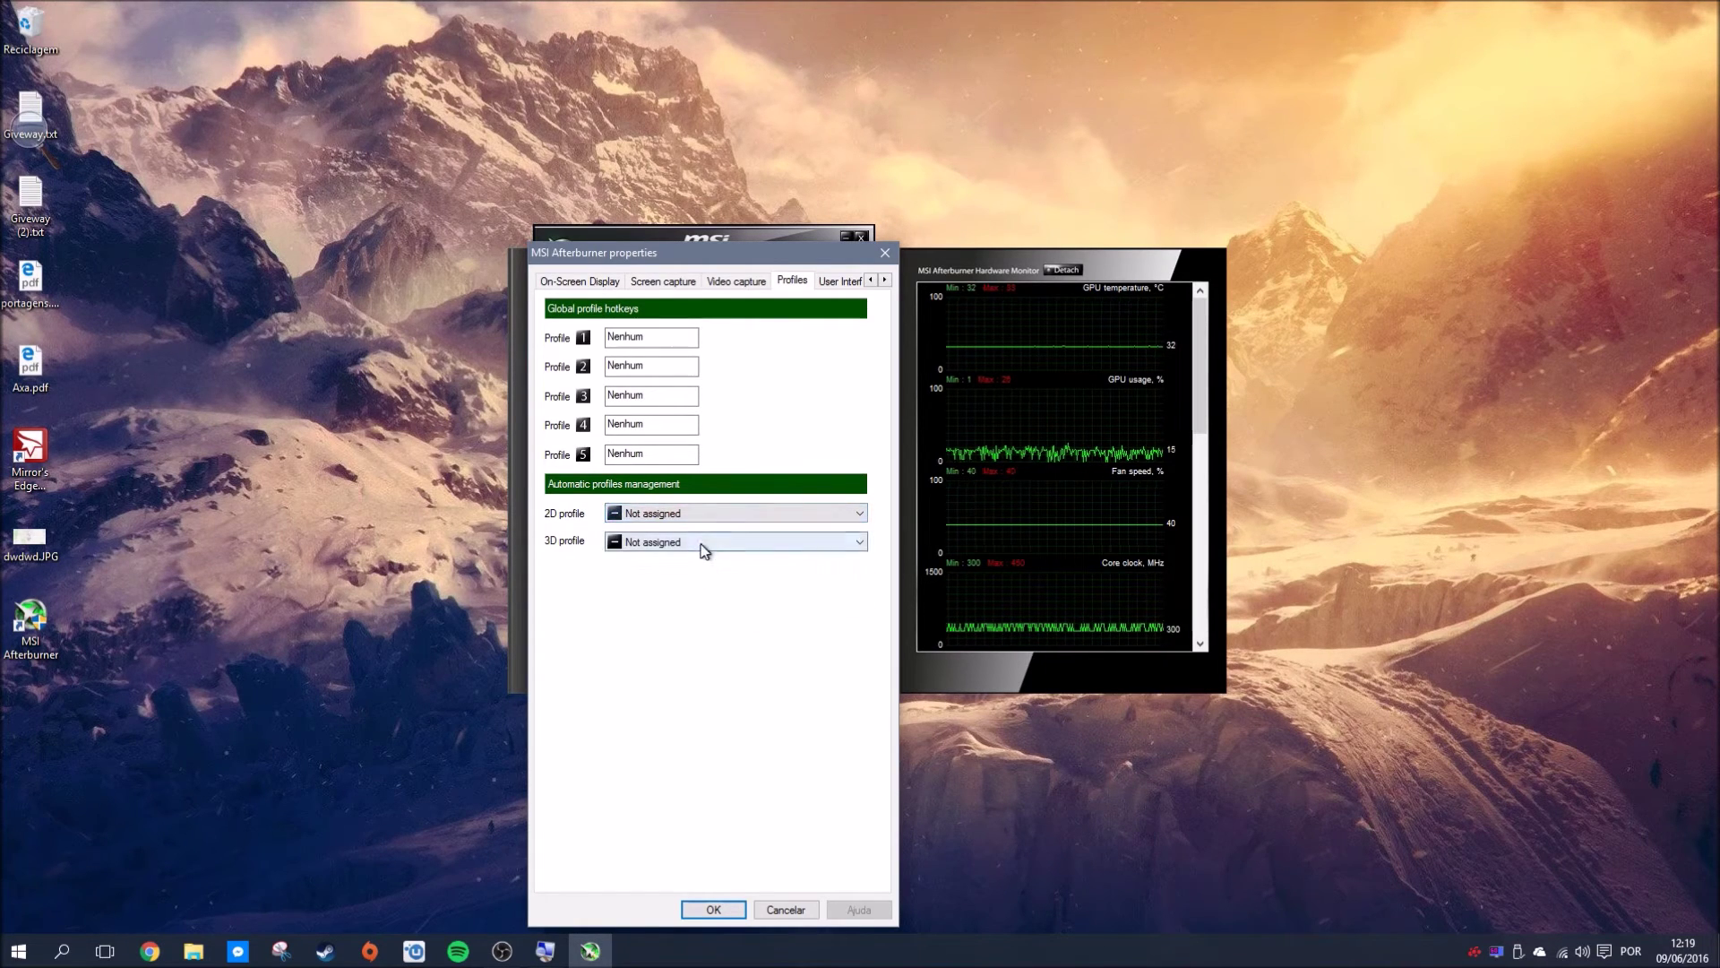
{"action": "left_click", "coordinate": [701, 543]}
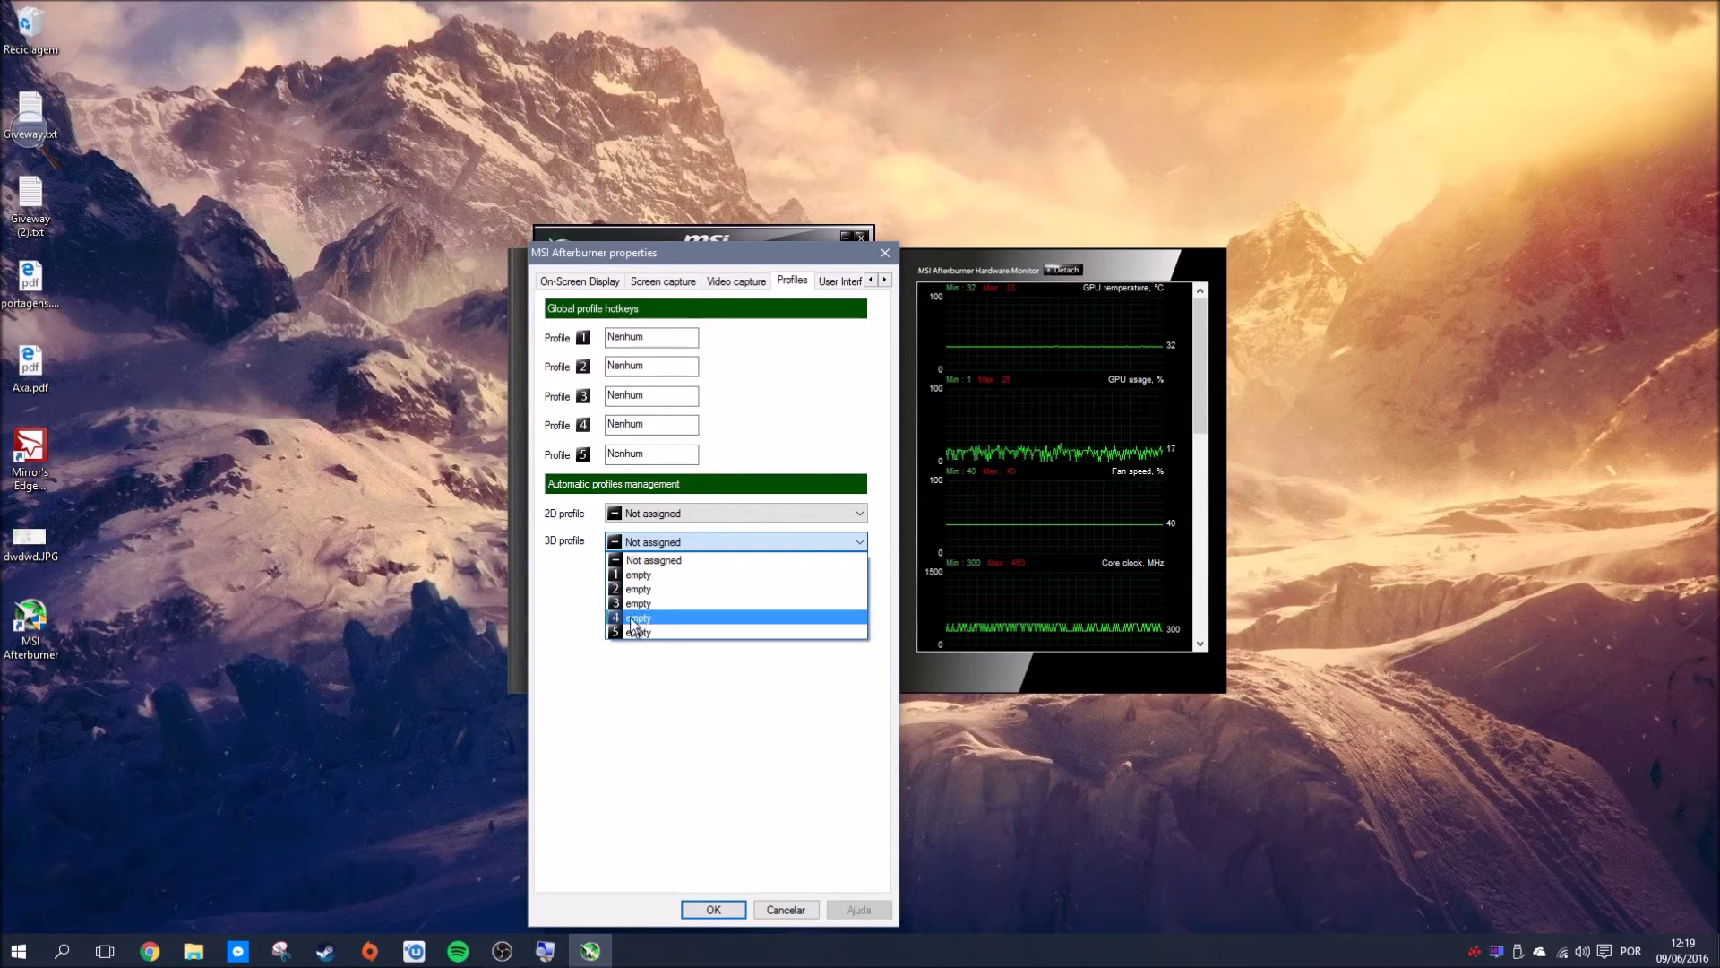
{"action": "left_click", "coordinate": [708, 560]}
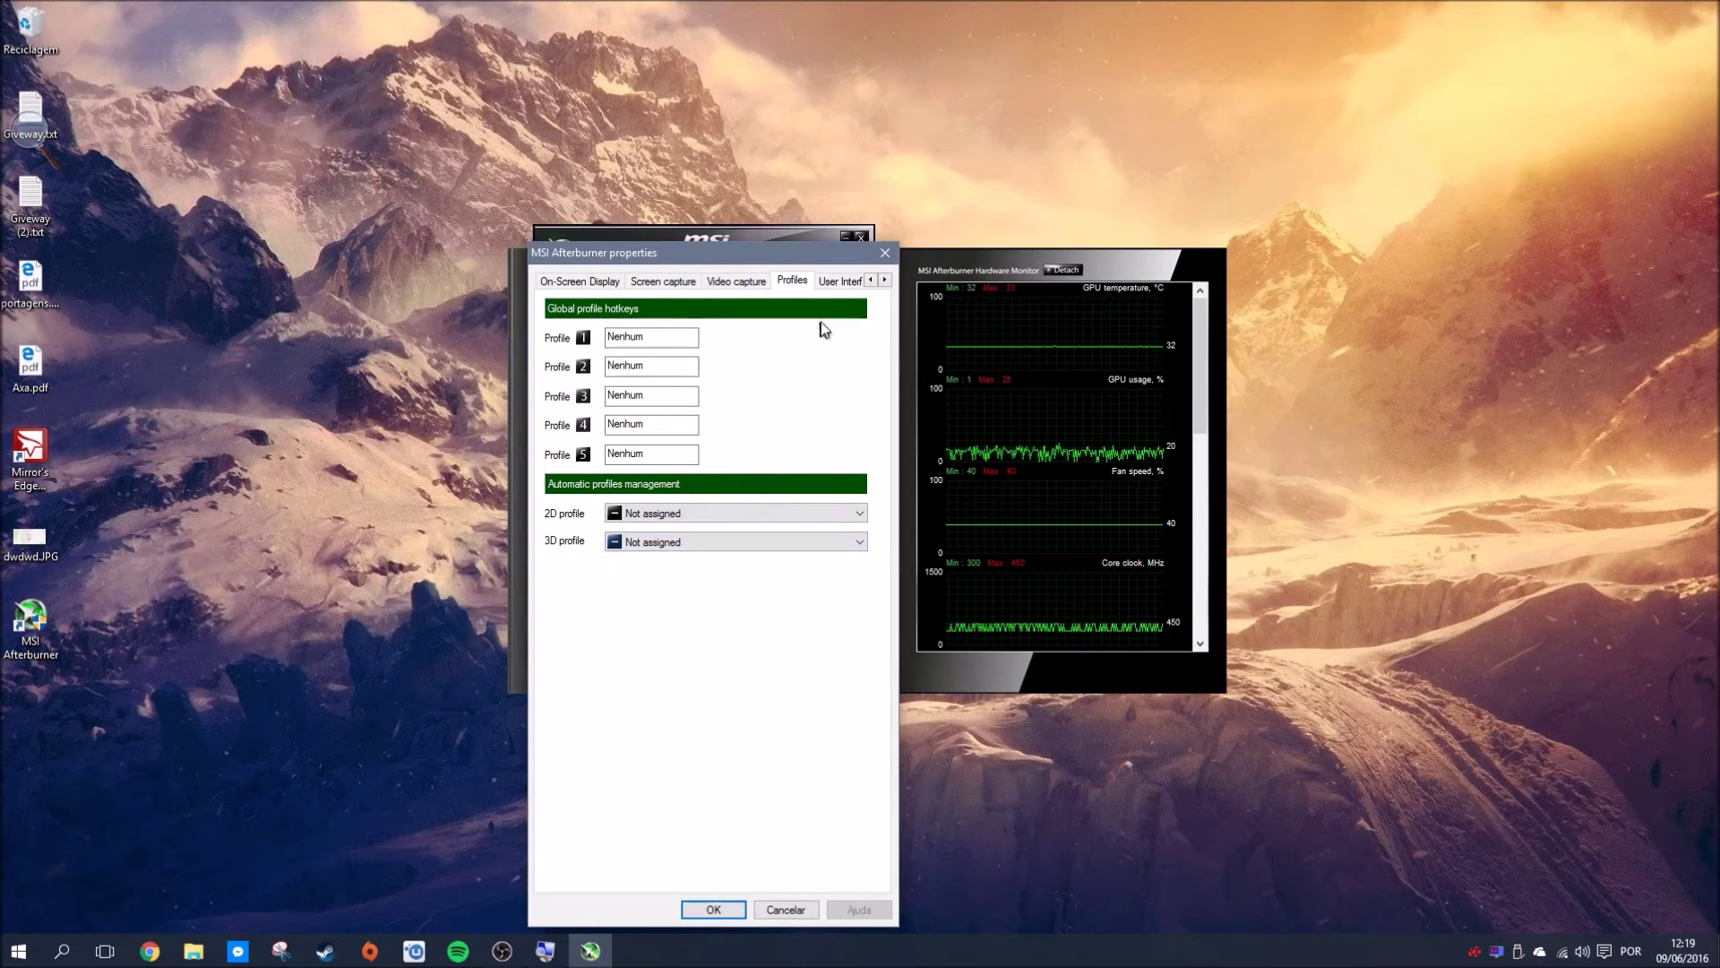
{"action": "left_click", "coordinate": [851, 283]}
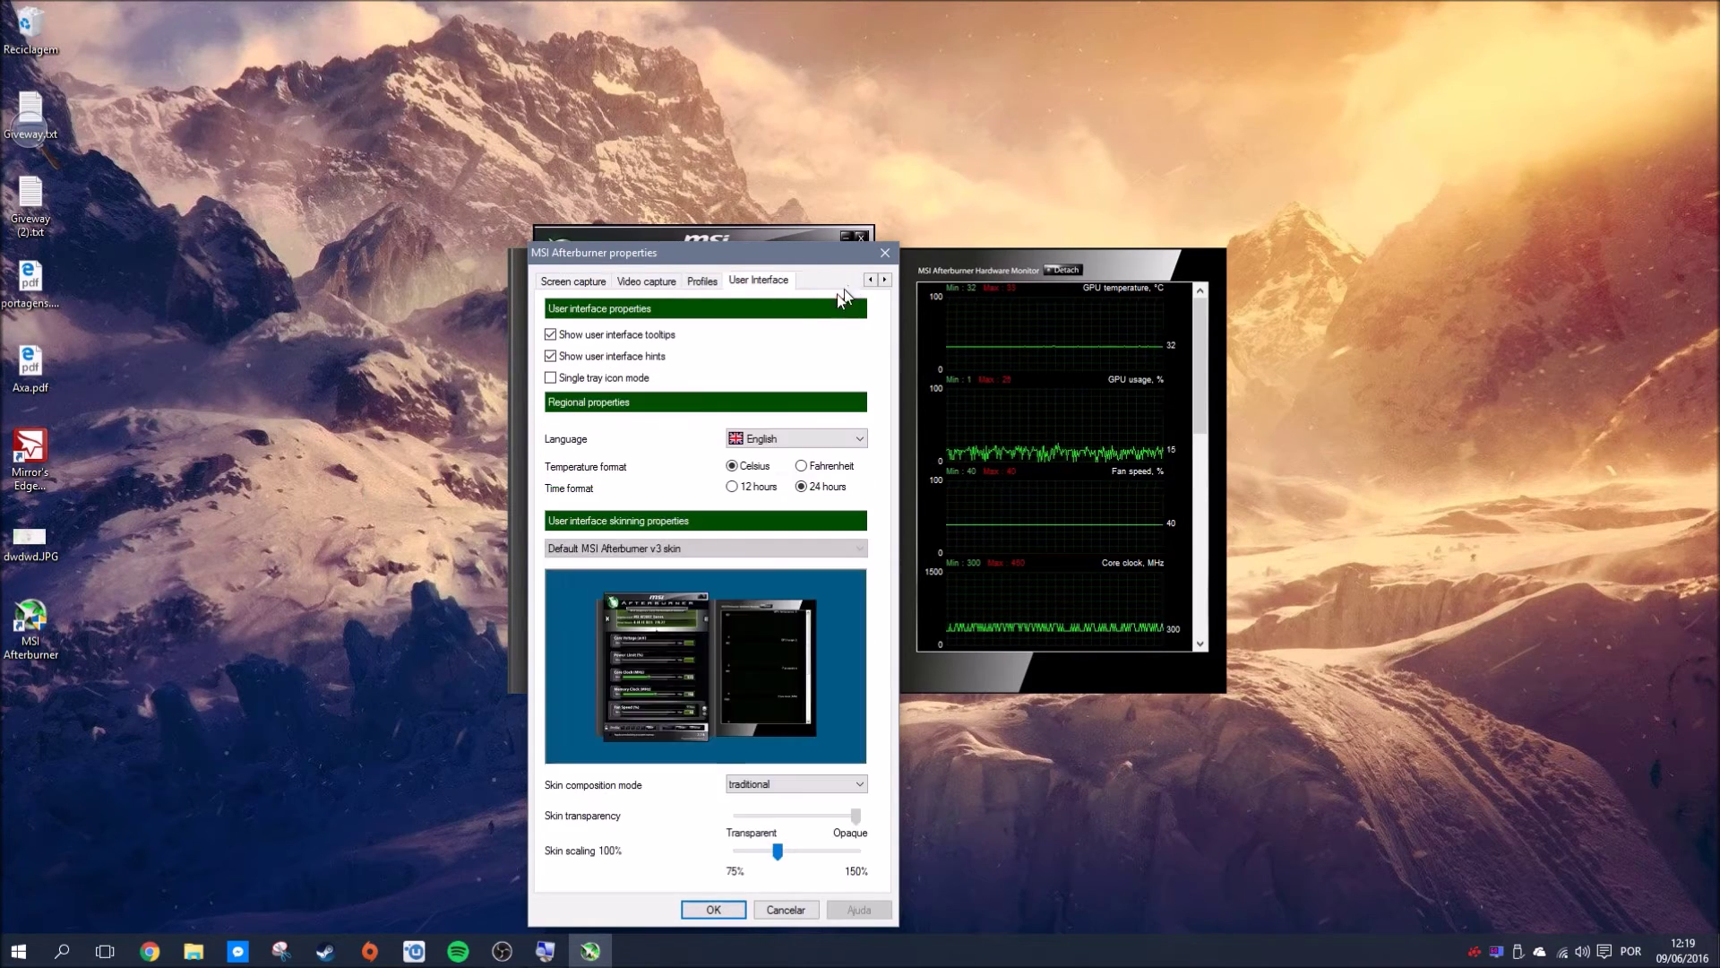
- Keep English language and traditional skin composition, then close the properties with OK
{"action": "left_click", "coordinate": [810, 436]}
{"action": "left_click", "coordinate": [809, 436]}
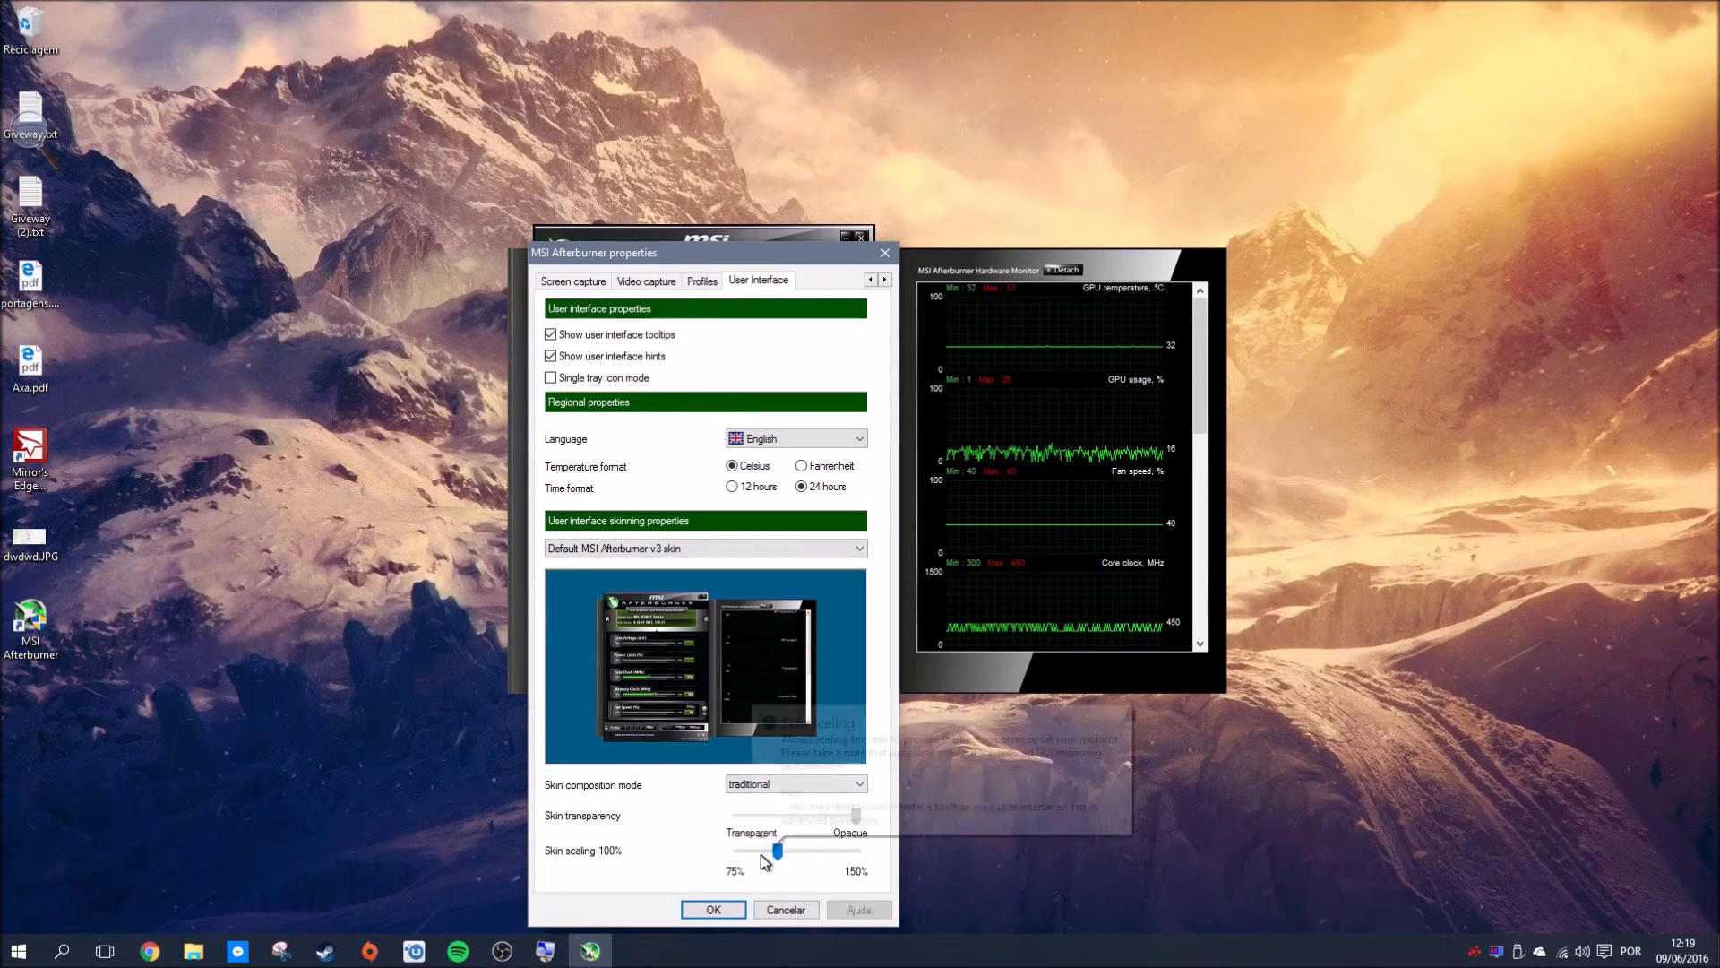
{"action": "left_click", "coordinate": [787, 784]}
{"action": "left_click", "coordinate": [792, 786]}
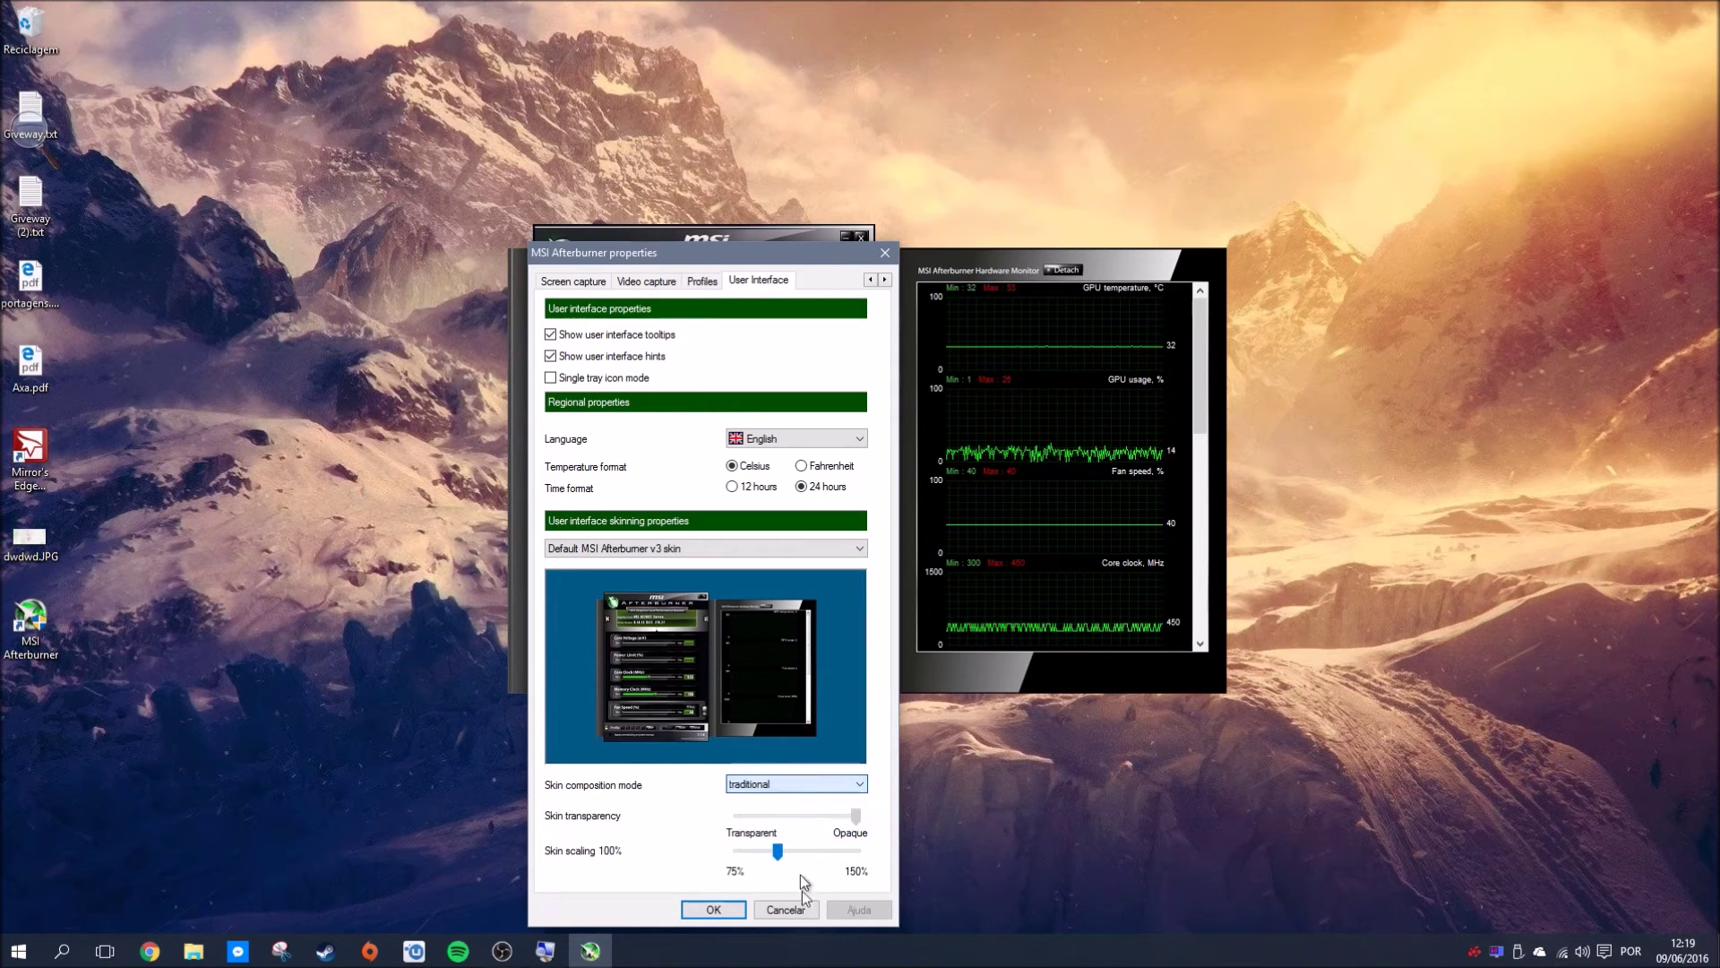
{"action": "left_click", "coordinate": [733, 909]}
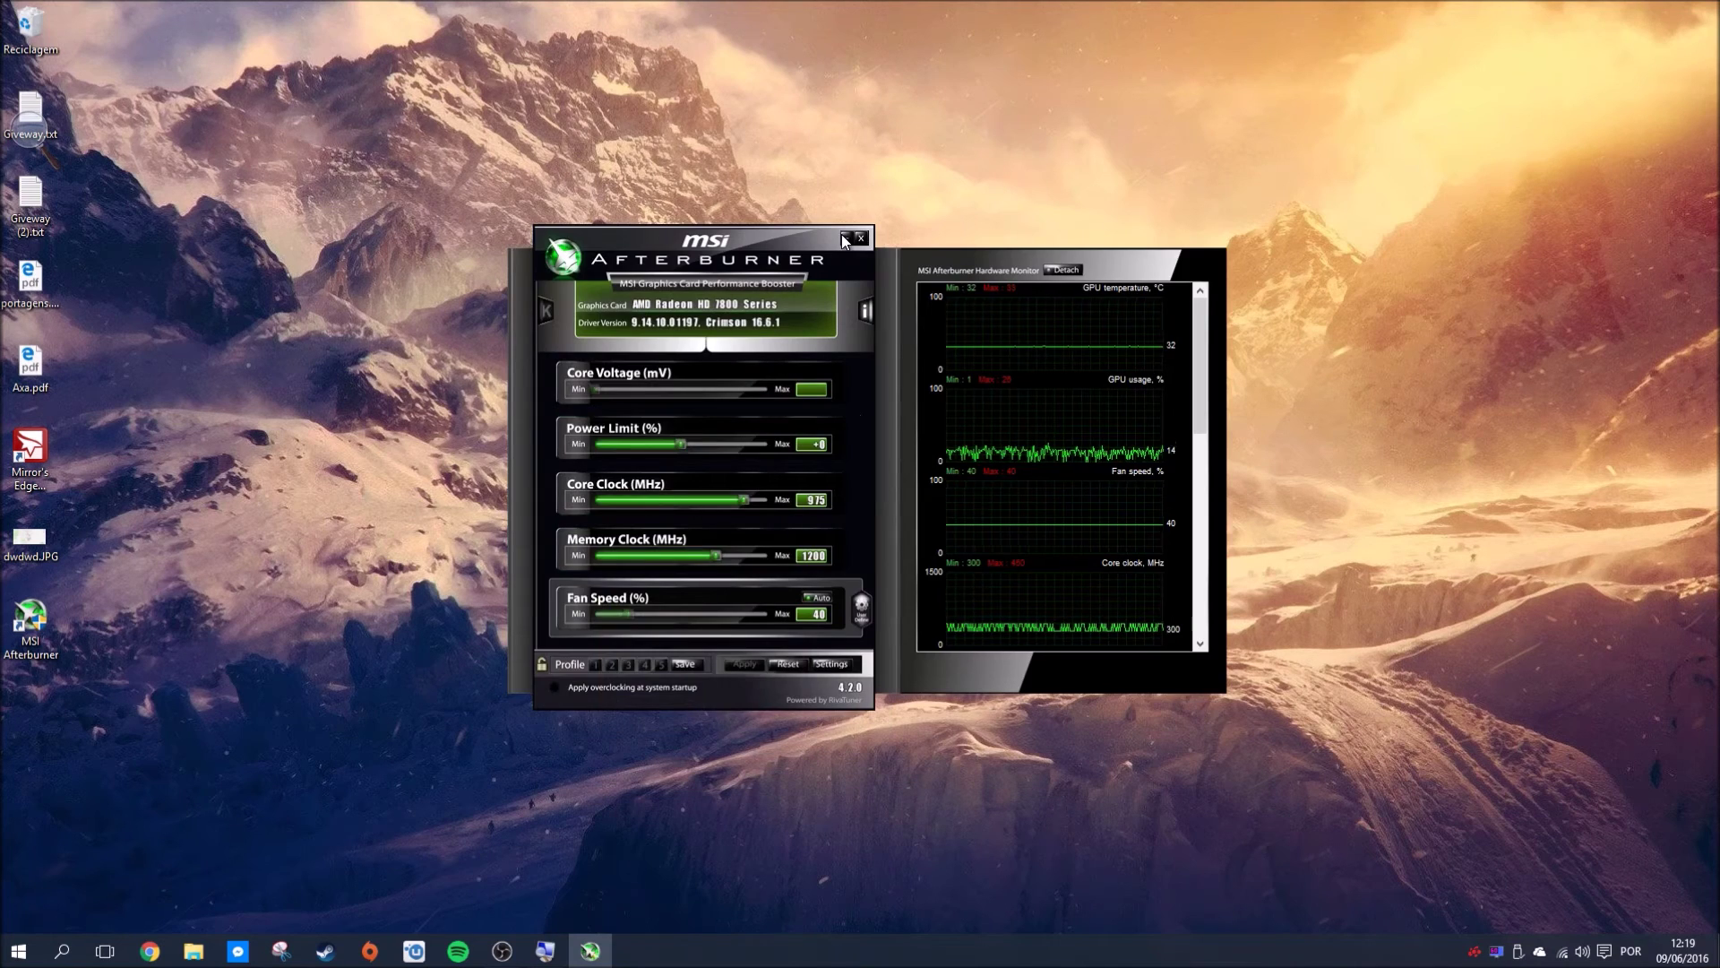
- Minimise Afterburner, bring up RivaTuner Statistics Server from the tray and turn Show On-Screen Display on
{"action": "left_click", "coordinate": [839, 235]}
{"action": "left_click", "coordinate": [1493, 955]}
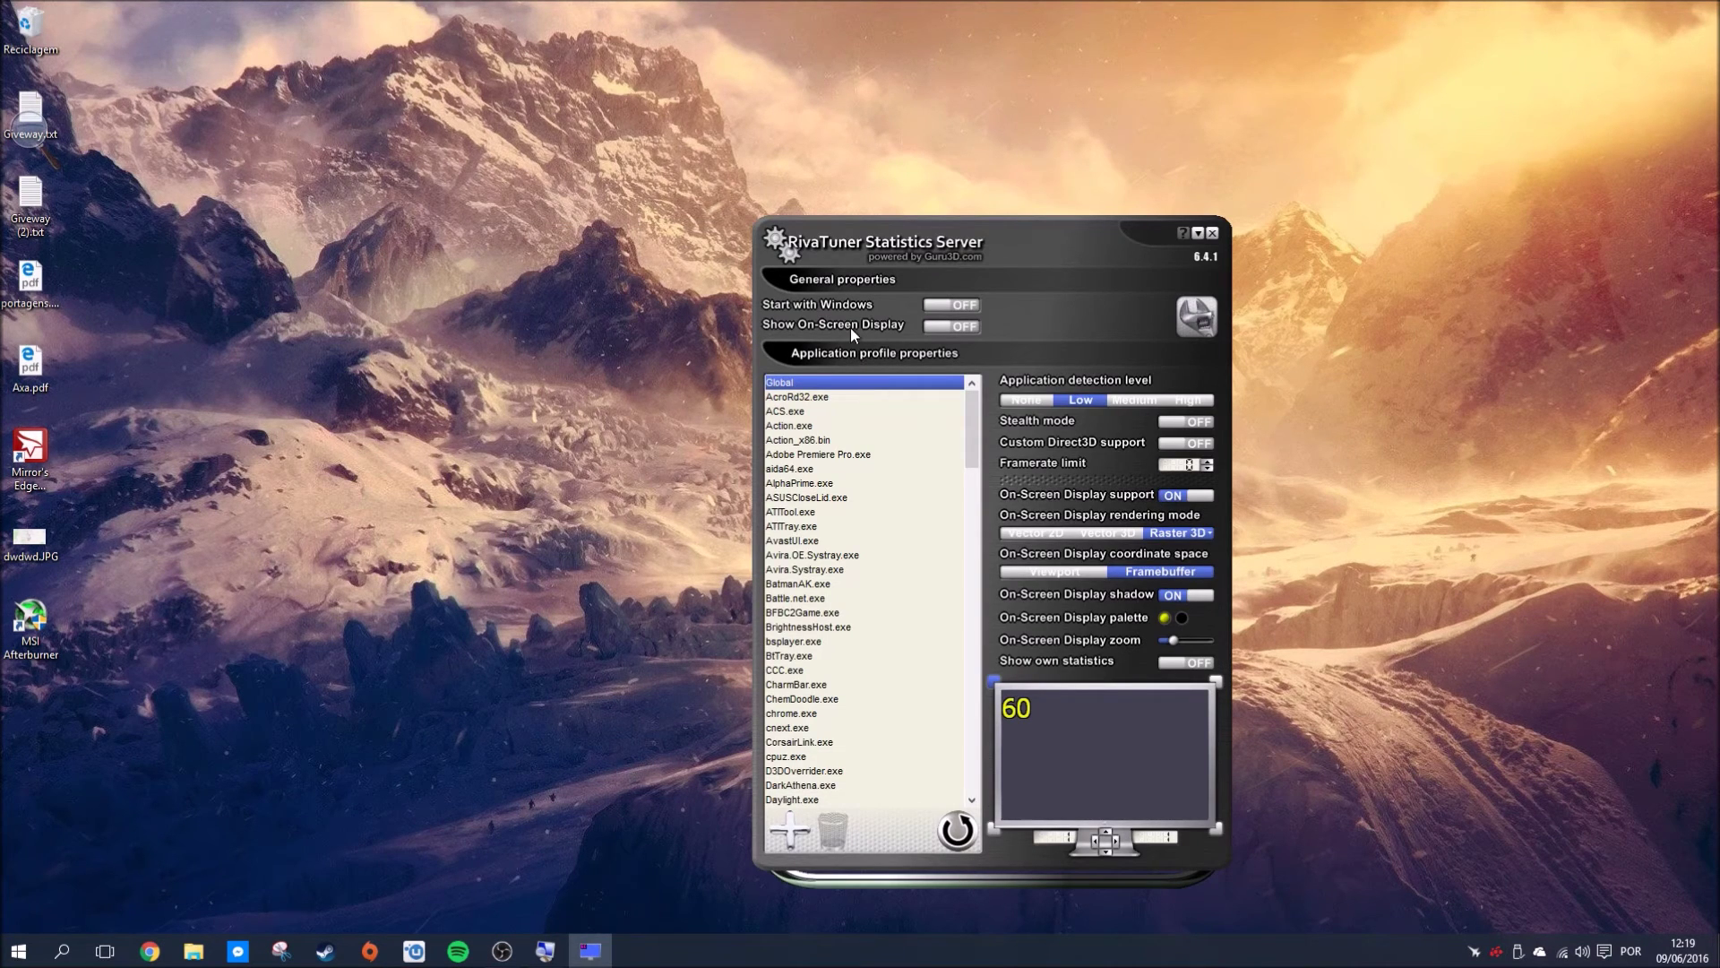
{"action": "left_click", "coordinate": [956, 328]}
{"action": "mouse_move", "coordinate": [1182, 424]}
{"action": "mouse_move", "coordinate": [1057, 536]}
- Compare Vector 2D and Vector 3D overlay rendering, then settle on Raster 3D
{"action": "left_click", "coordinate": [1056, 534]}
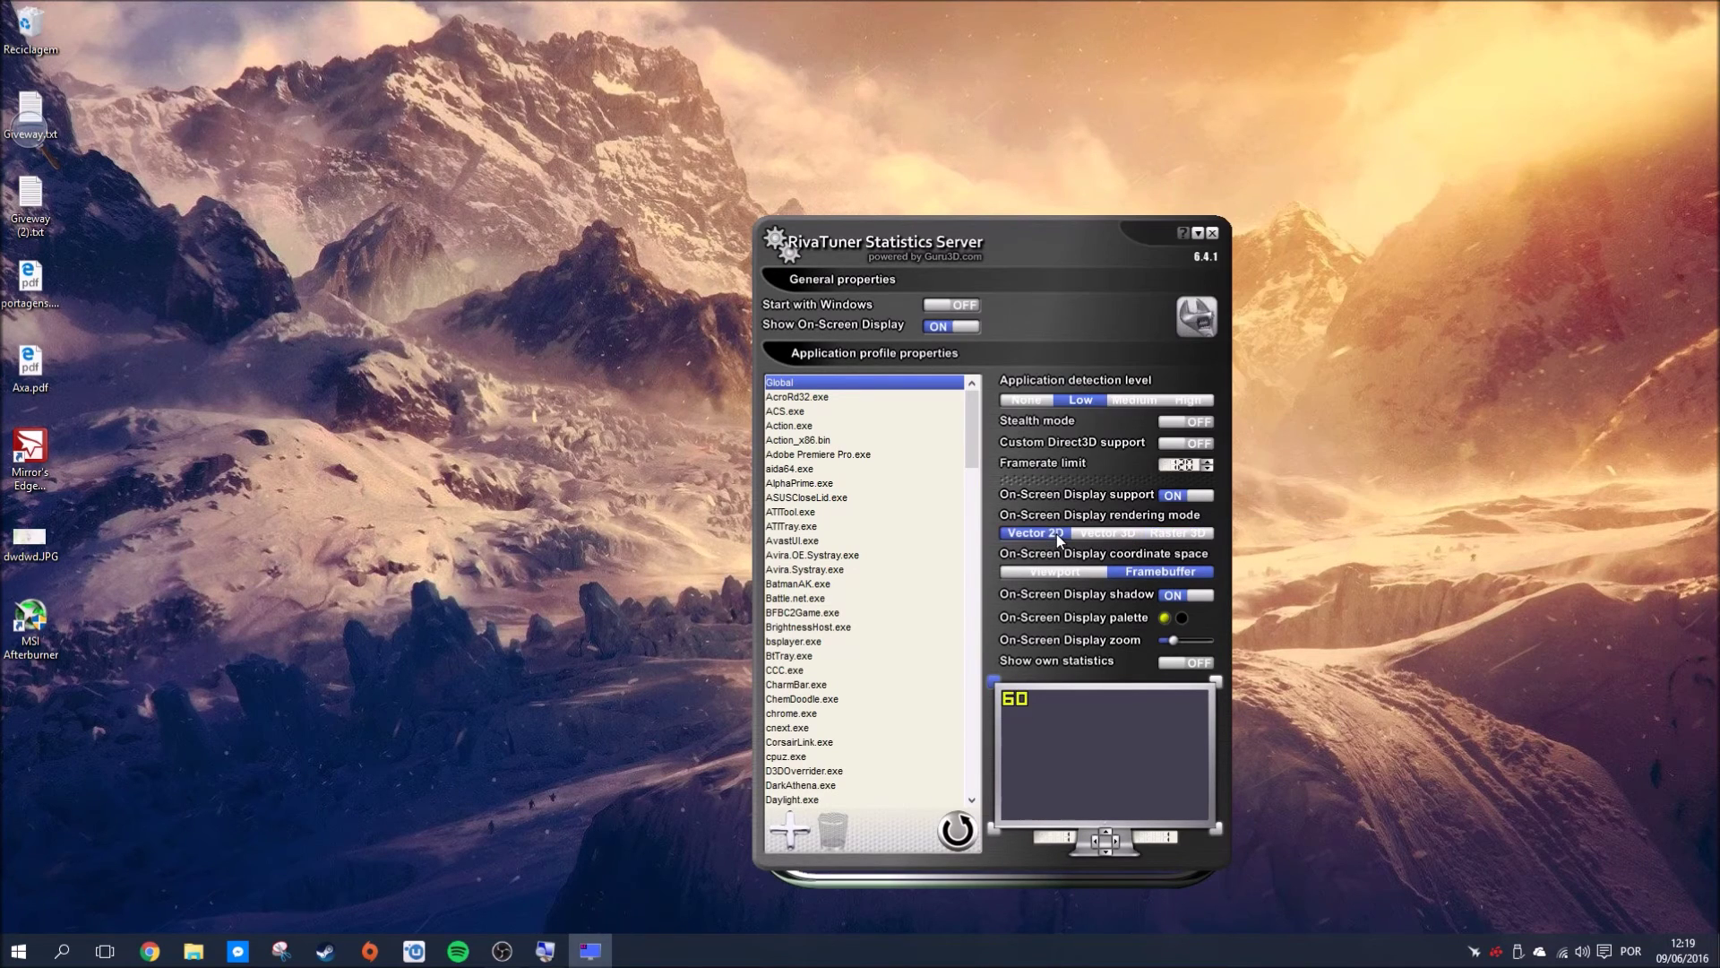
{"action": "left_click", "coordinate": [1111, 534]}
{"action": "left_click", "coordinate": [1170, 534]}
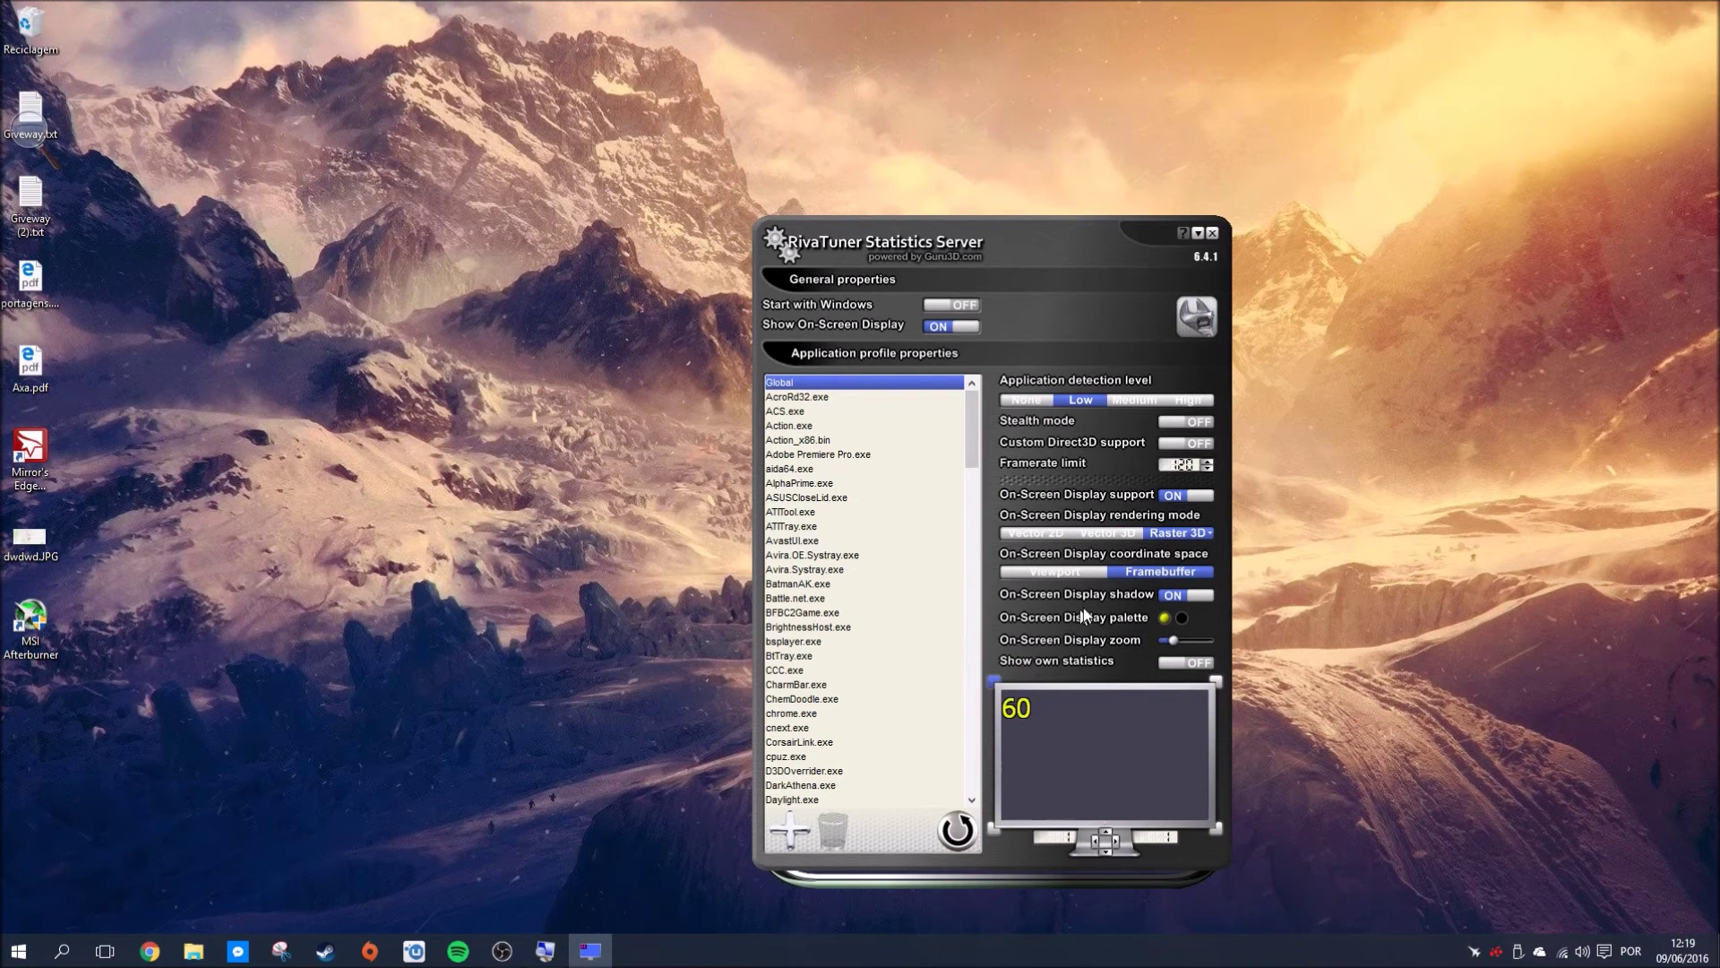
{"action": "left_click", "coordinate": [1125, 532]}
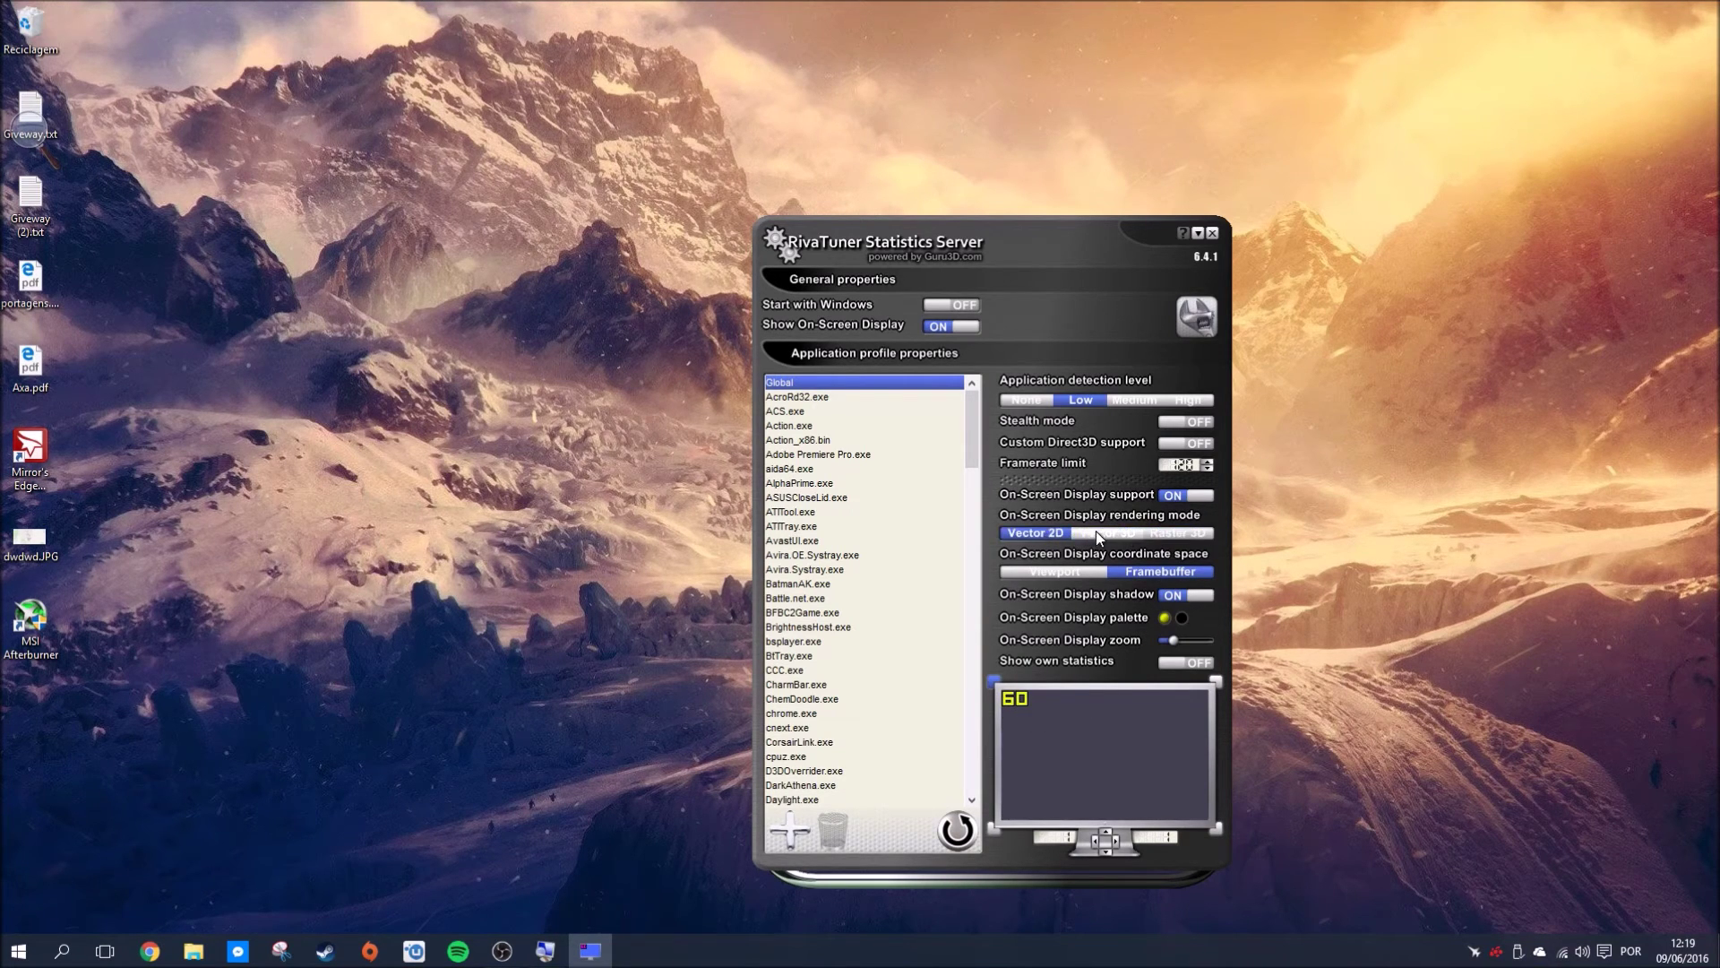
{"action": "left_click", "coordinate": [1192, 532]}
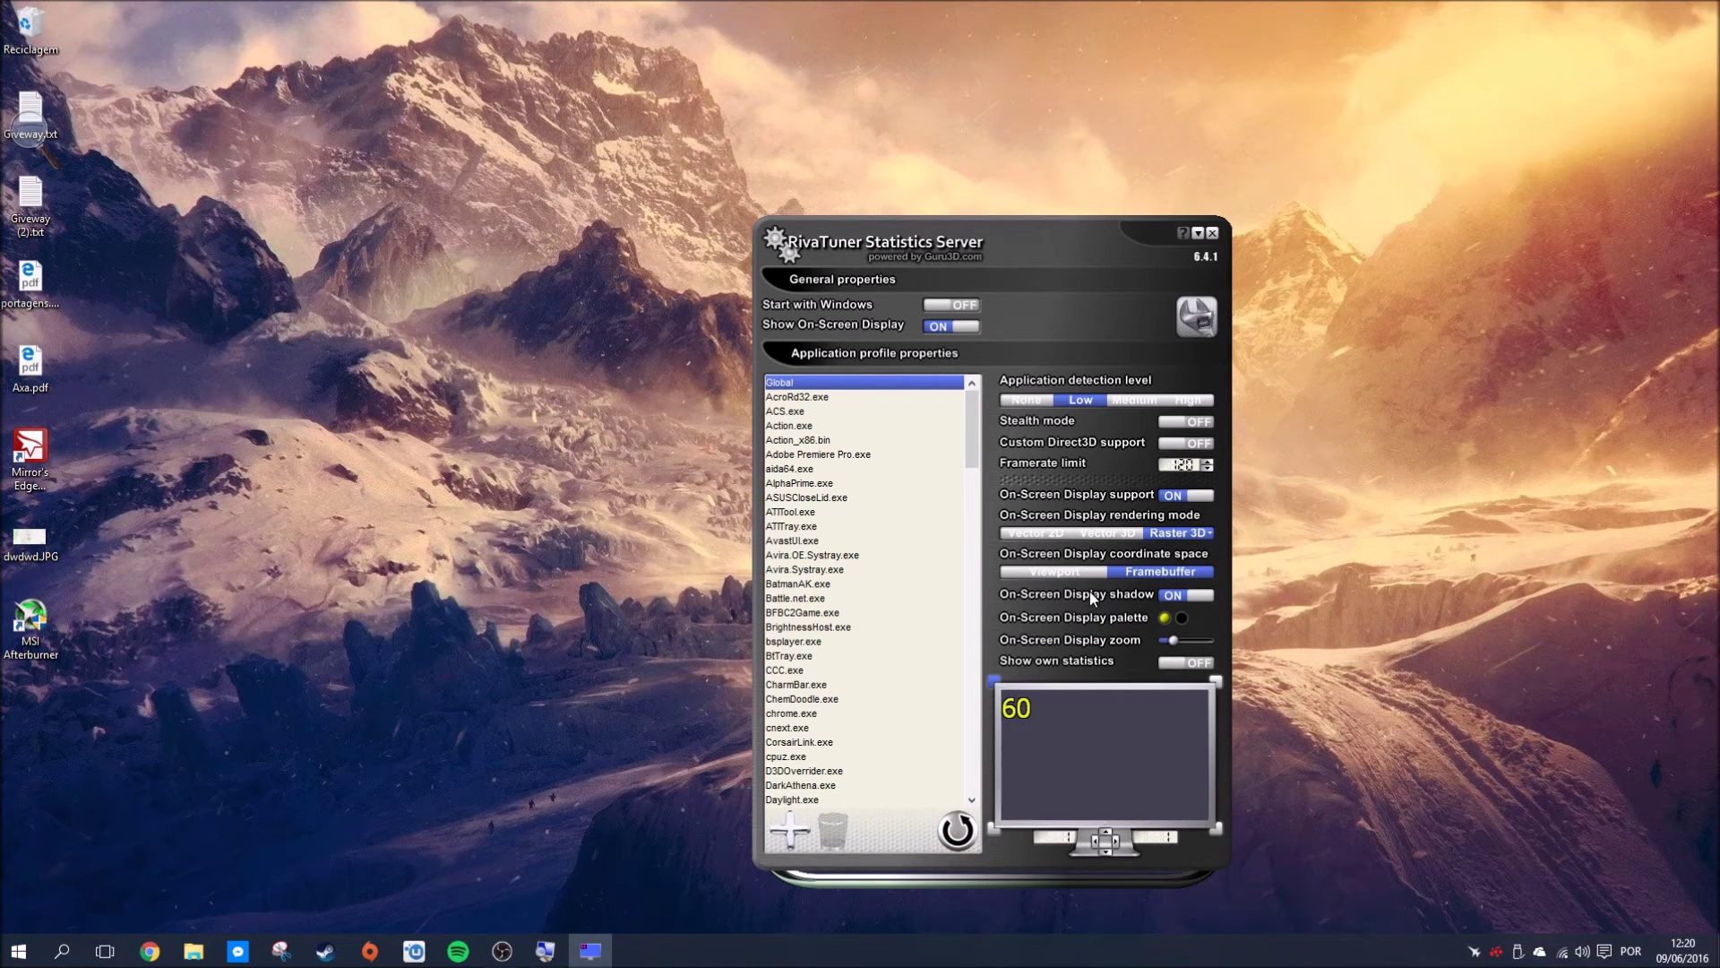
- Set the overlay X position to 2, keep the shadow on, and reduce the zoom
{"action": "left_click", "coordinate": [1115, 837]}
{"action": "left_click", "coordinate": [1100, 838]}
{"action": "left_click", "coordinate": [1191, 597]}
{"action": "left_click", "coordinate": [1192, 596]}
{"action": "left_click", "coordinate": [1194, 596]}
{"action": "left_click", "coordinate": [1194, 597]}
{"action": "left_click_drag", "start_coordinate": [1168, 645], "coordinate": [1174, 645]}
- Drag the overlay zoom to minimum and start a new application profile, browsing into C:\Programas (x86)
{"action": "left_click_drag", "start_coordinate": [972, 423], "coordinate": [924, 614]}
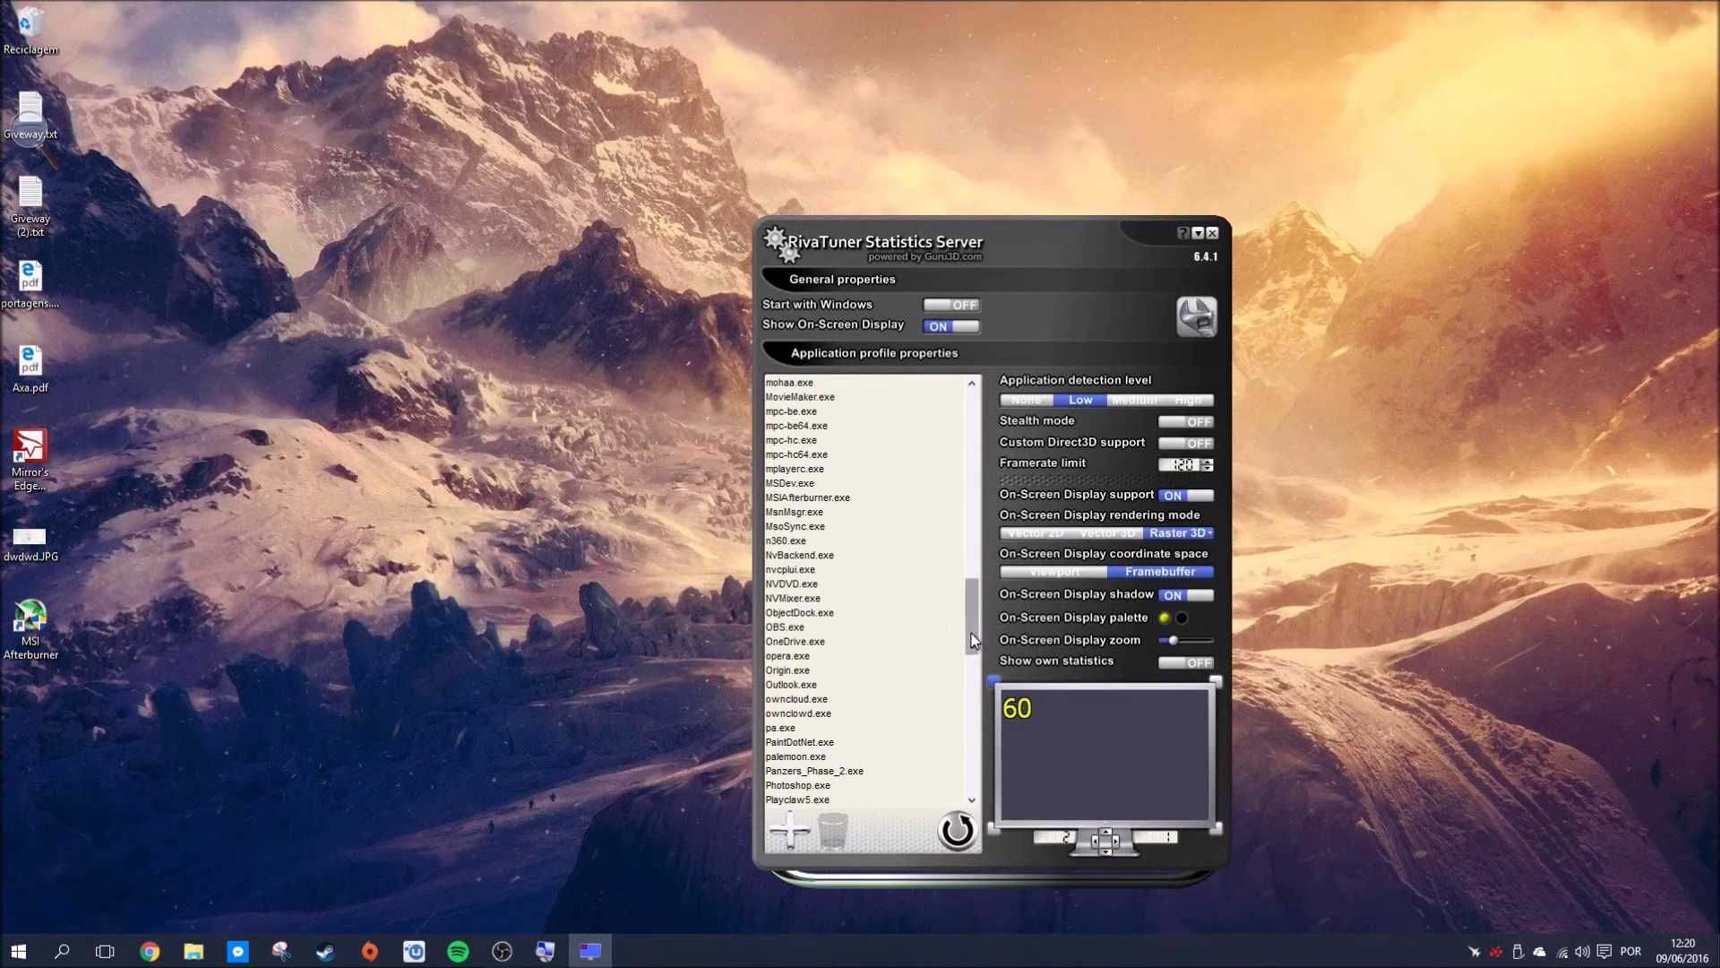
{"action": "left_click_drag", "start_coordinate": [974, 640], "coordinate": [974, 471]}
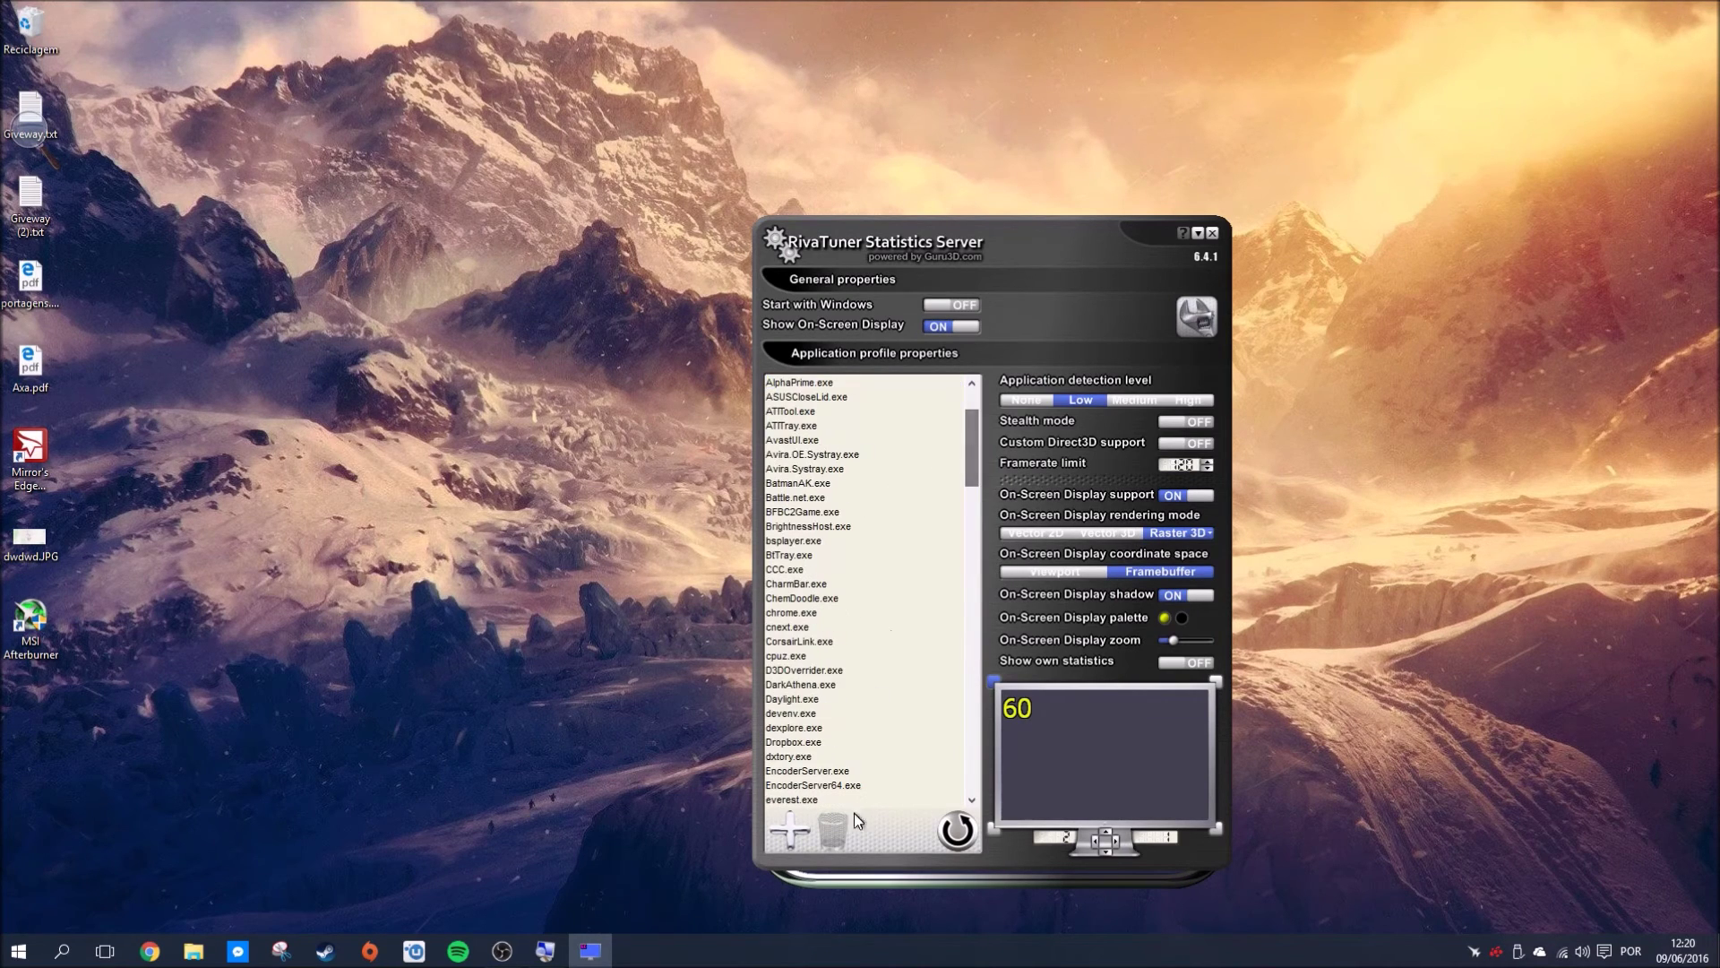
{"action": "left_click", "coordinate": [785, 833]}
{"action": "left_click", "coordinate": [777, 636]}
{"action": "scroll", "coordinate": [915, 588], "scroll_direction": "down", "scroll_amount": 2}
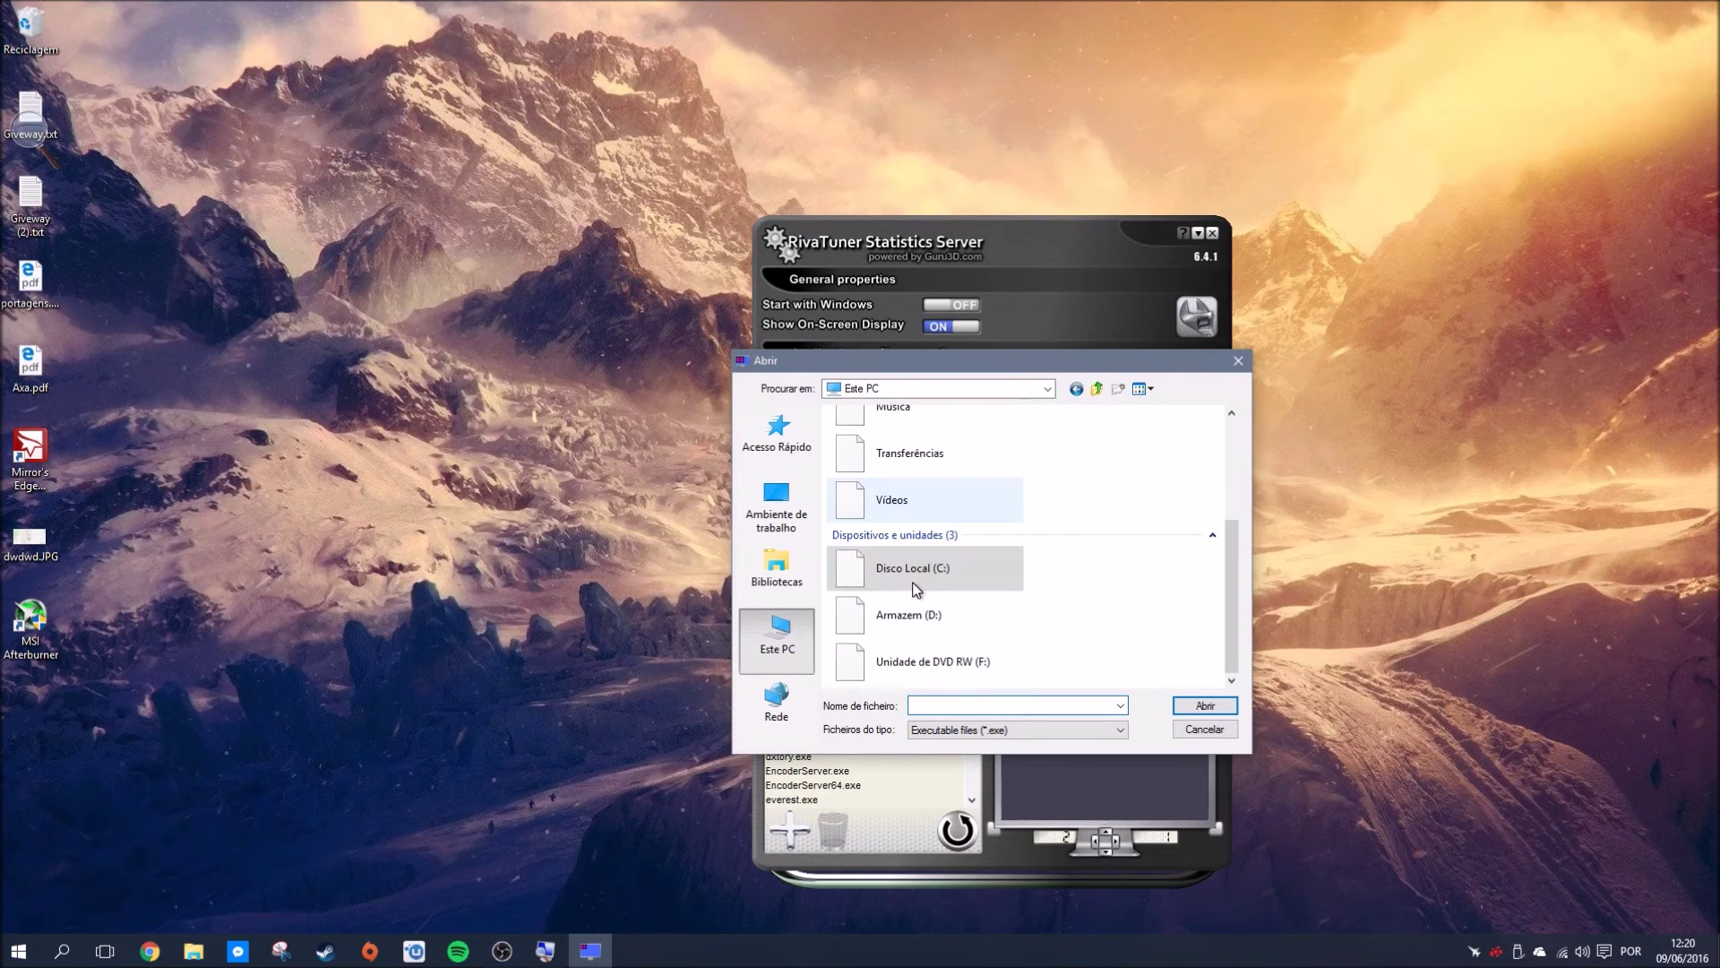
{"action": "double_click", "coordinate": [915, 588]}
{"action": "double_click", "coordinate": [878, 518]}
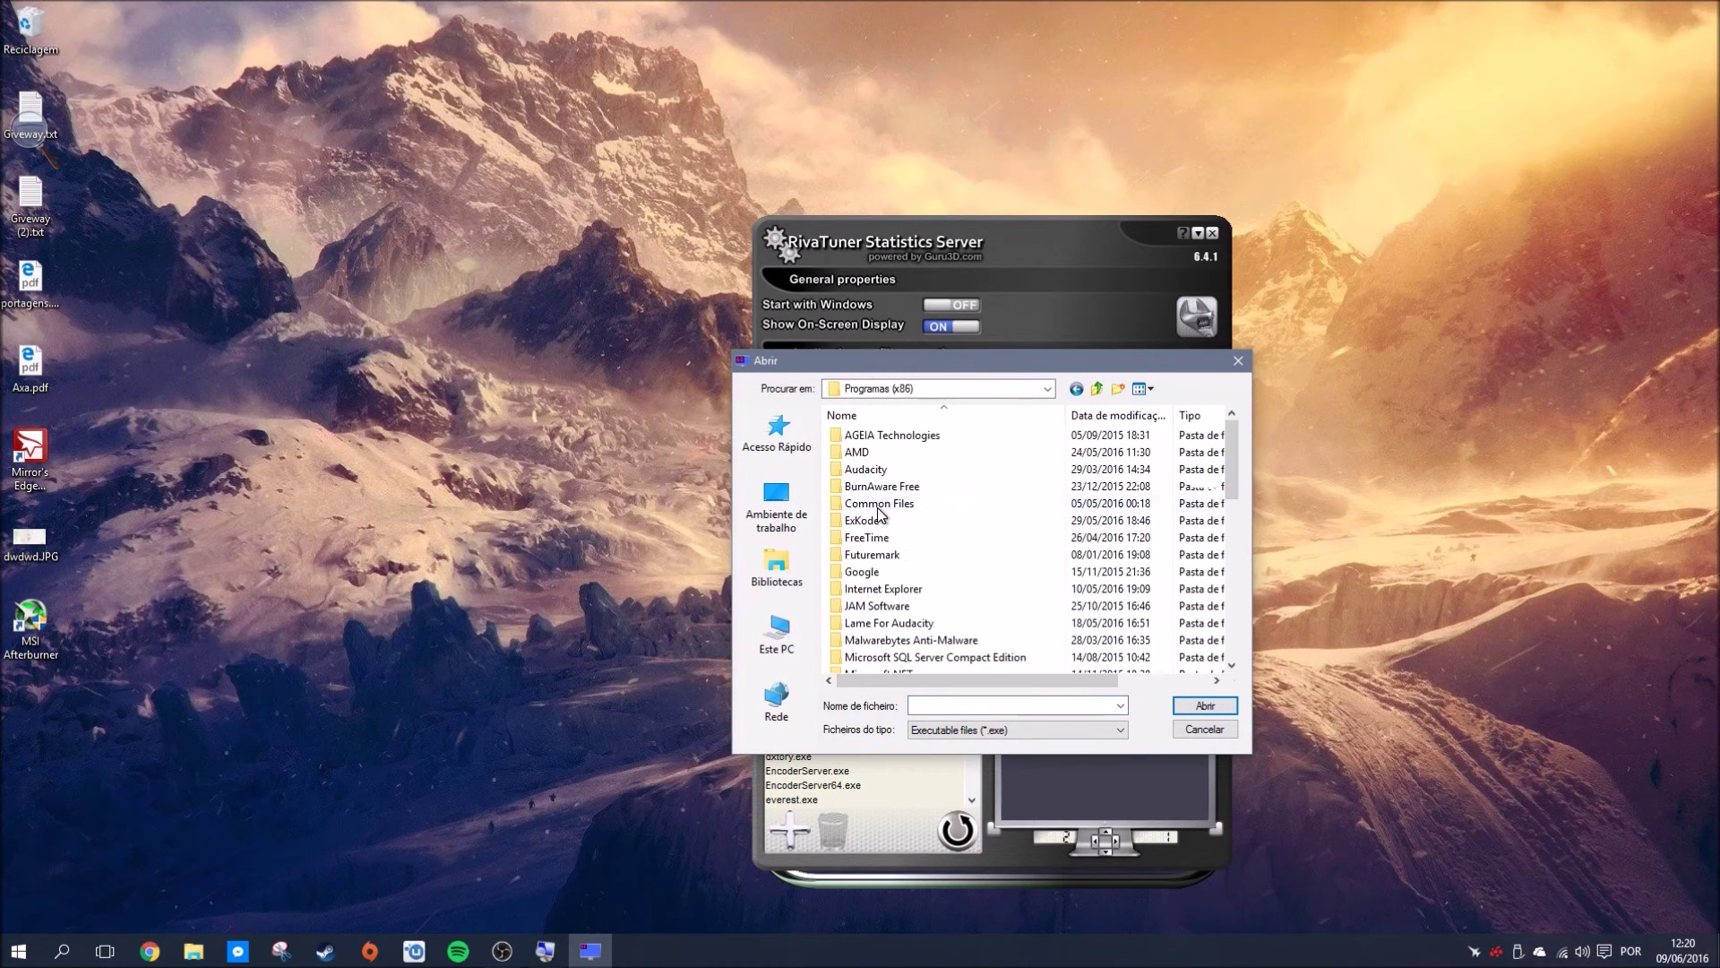
- Add csgo.exe from Steam\steamapps\common\Counter-Strike Global Offensive as an application profile
{"action": "scroll", "coordinate": [877, 538], "scroll_direction": "down", "scroll_amount": 5}
{"action": "double_click", "coordinate": [880, 466]}
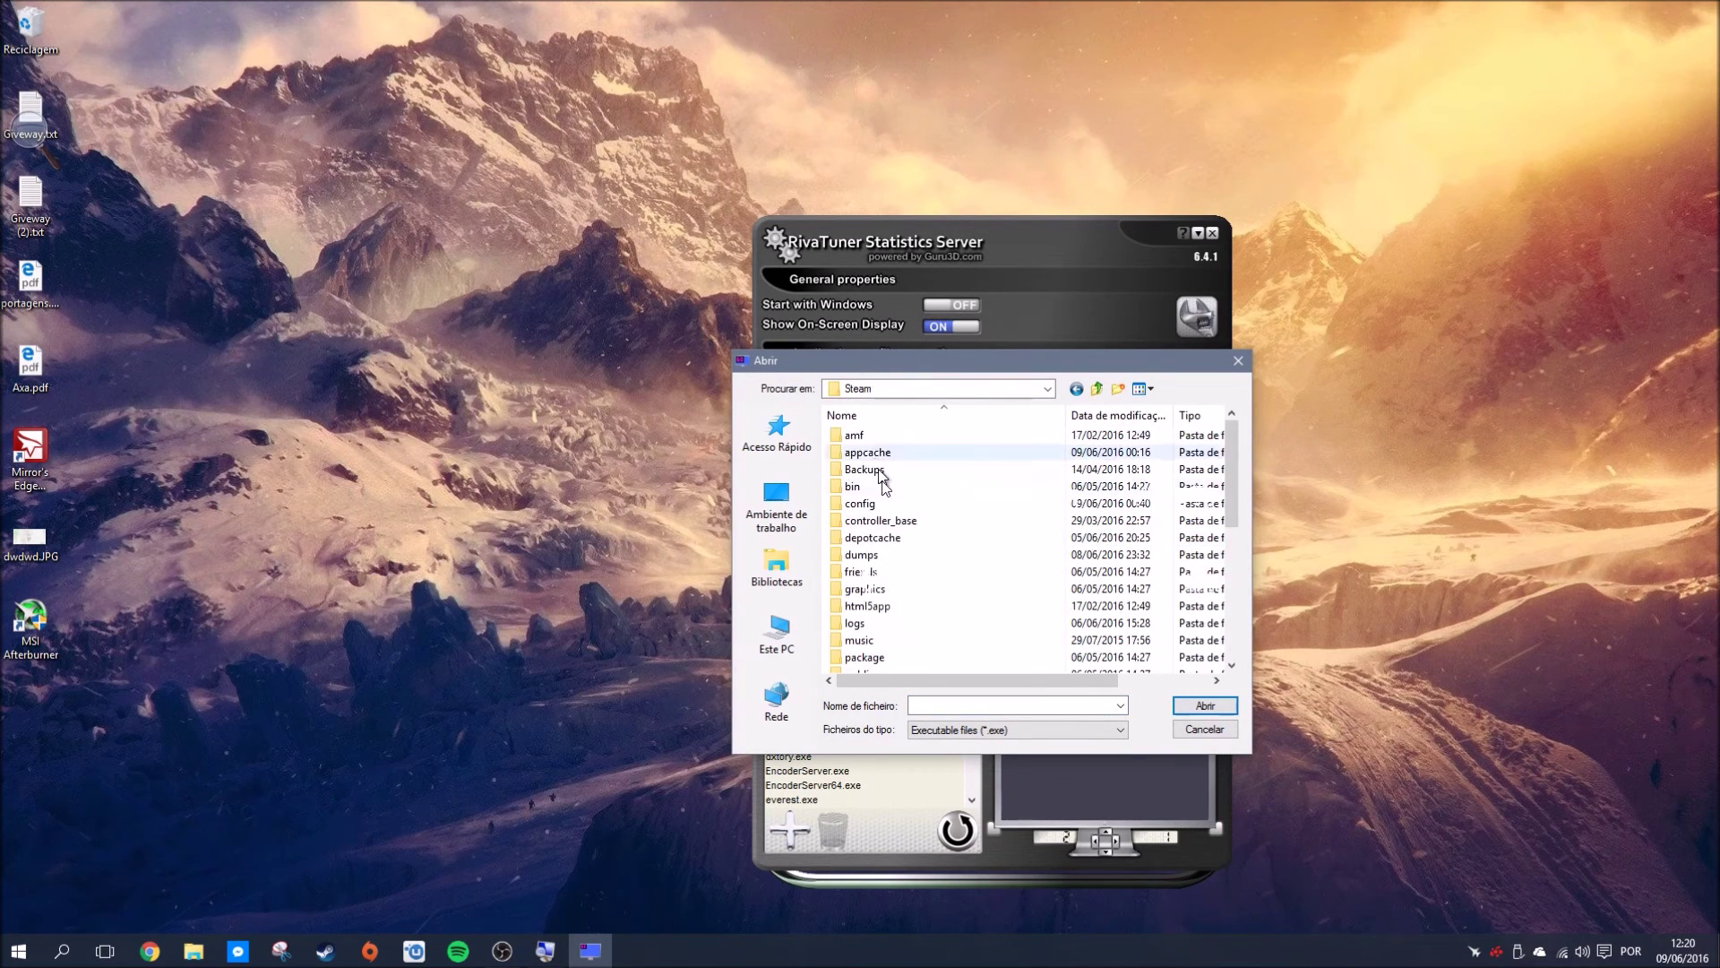
{"action": "scroll", "coordinate": [882, 484], "scroll_direction": "down", "scroll_amount": 6}
{"action": "scroll", "coordinate": [882, 484], "scroll_direction": "up", "scroll_amount": 3}
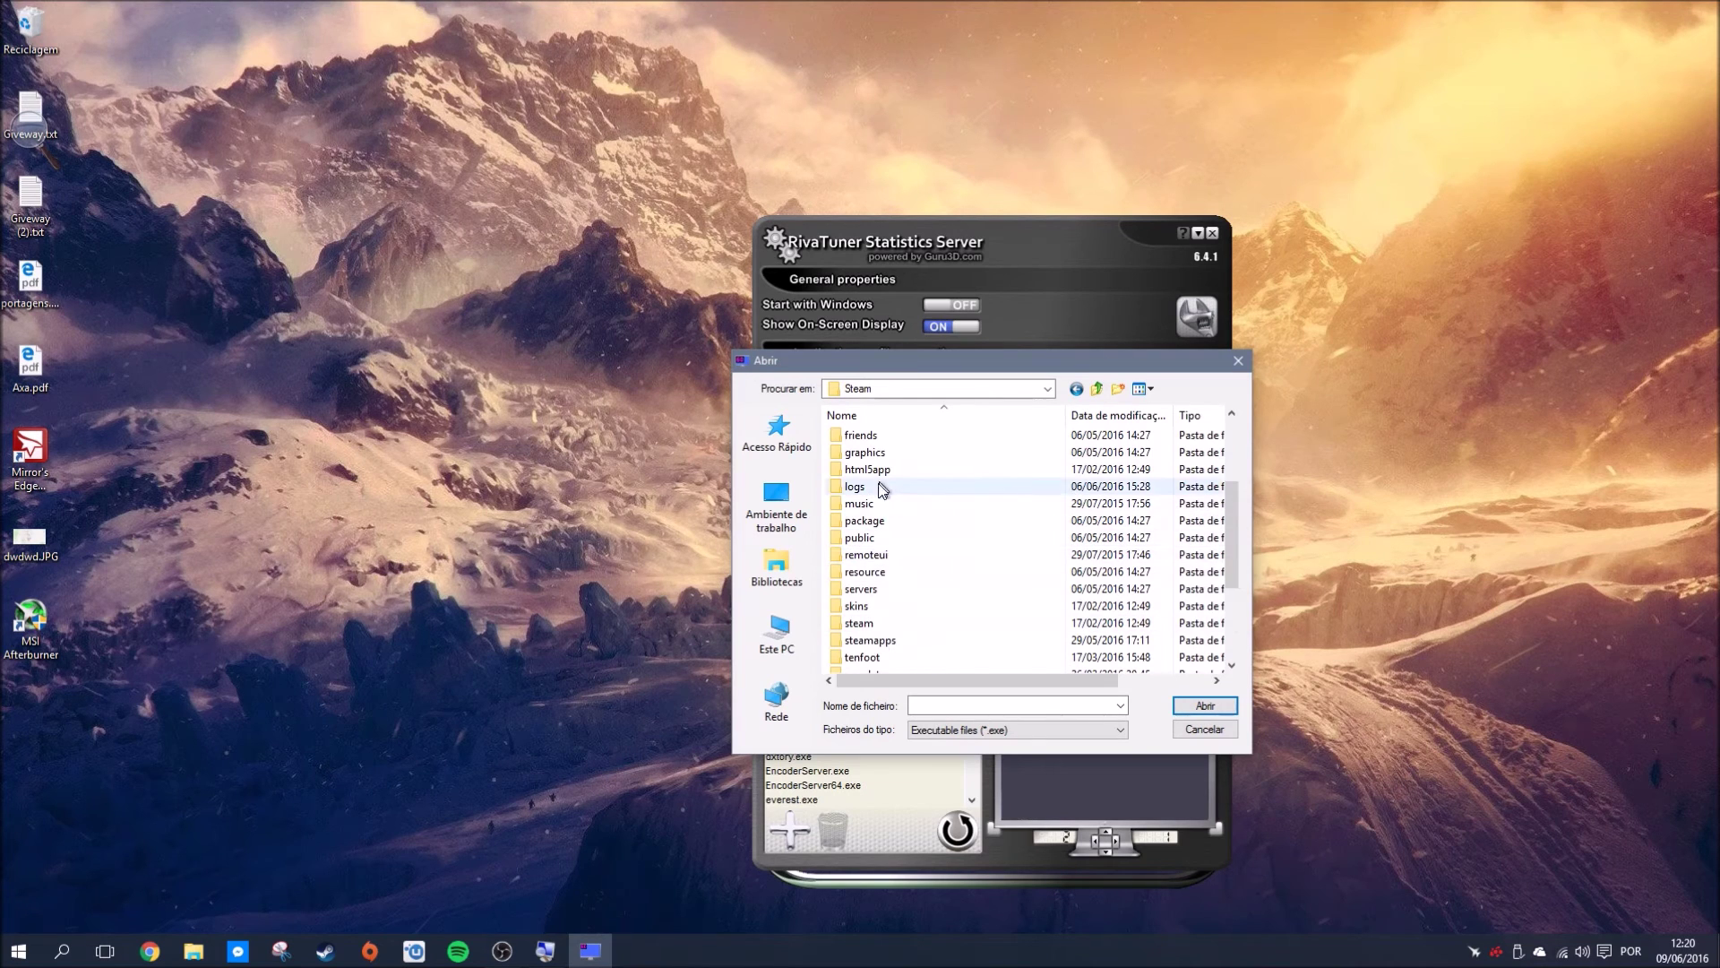
{"action": "scroll", "coordinate": [882, 488], "scroll_direction": "down", "scroll_amount": 1}
{"action": "double_click", "coordinate": [867, 588]}
{"action": "double_click", "coordinate": [869, 435]}
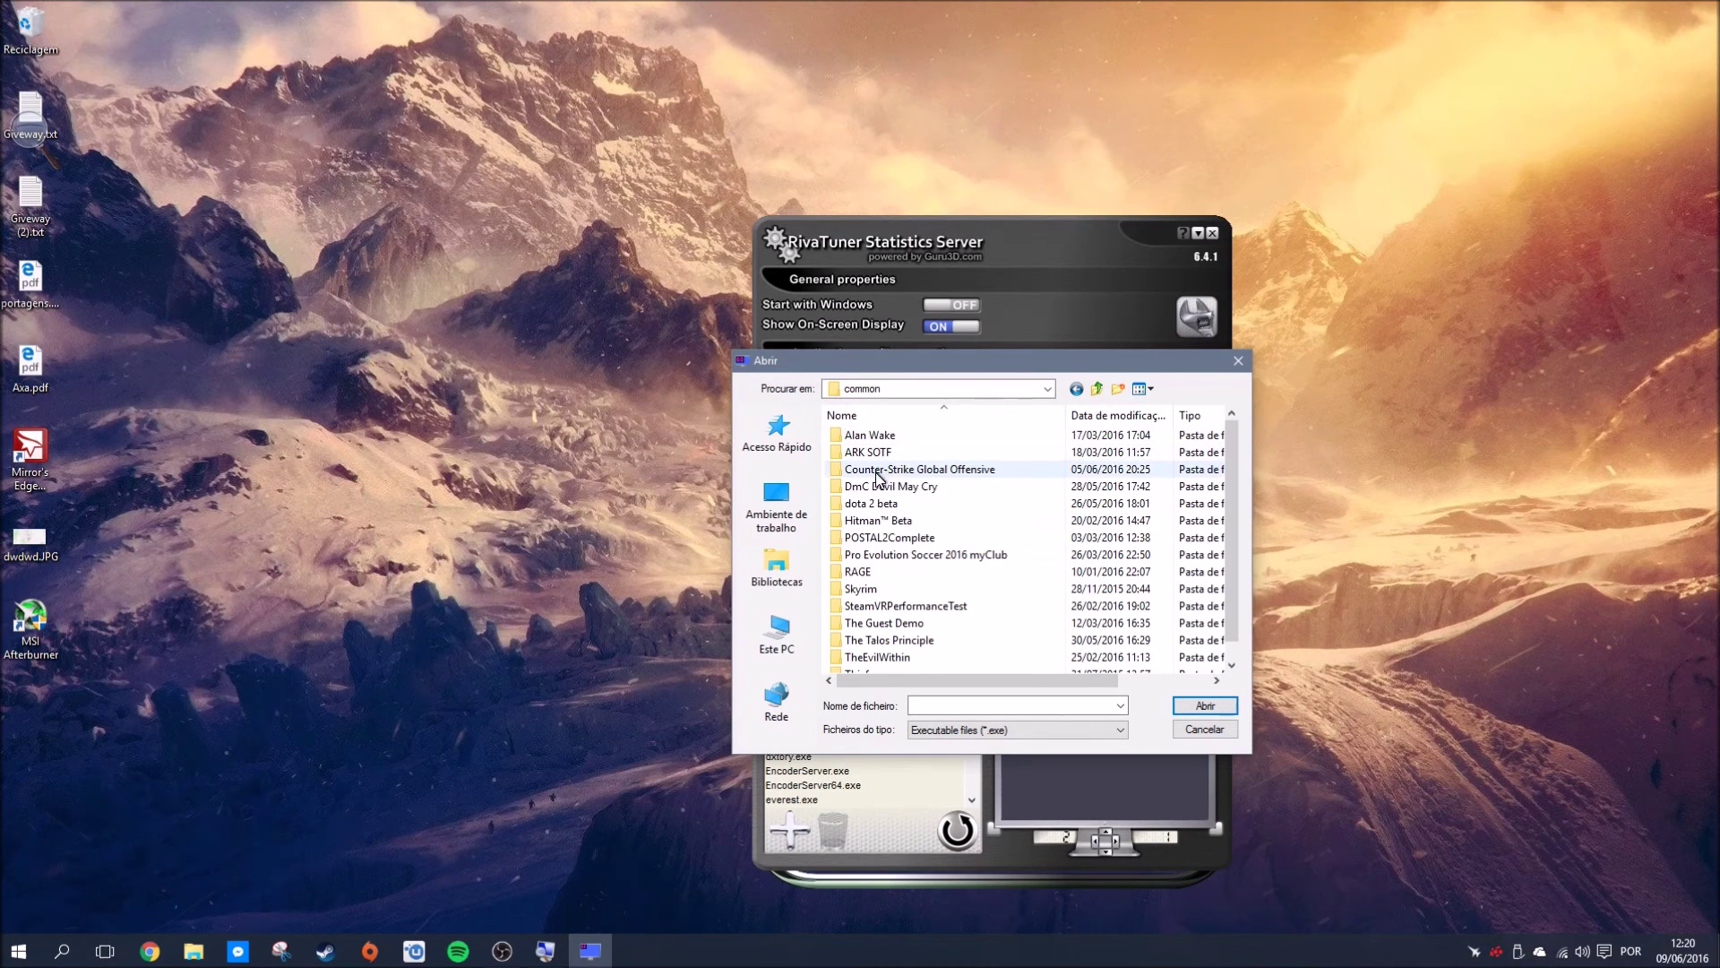
{"action": "double_click", "coordinate": [875, 471]}
{"action": "double_click", "coordinate": [869, 503]}
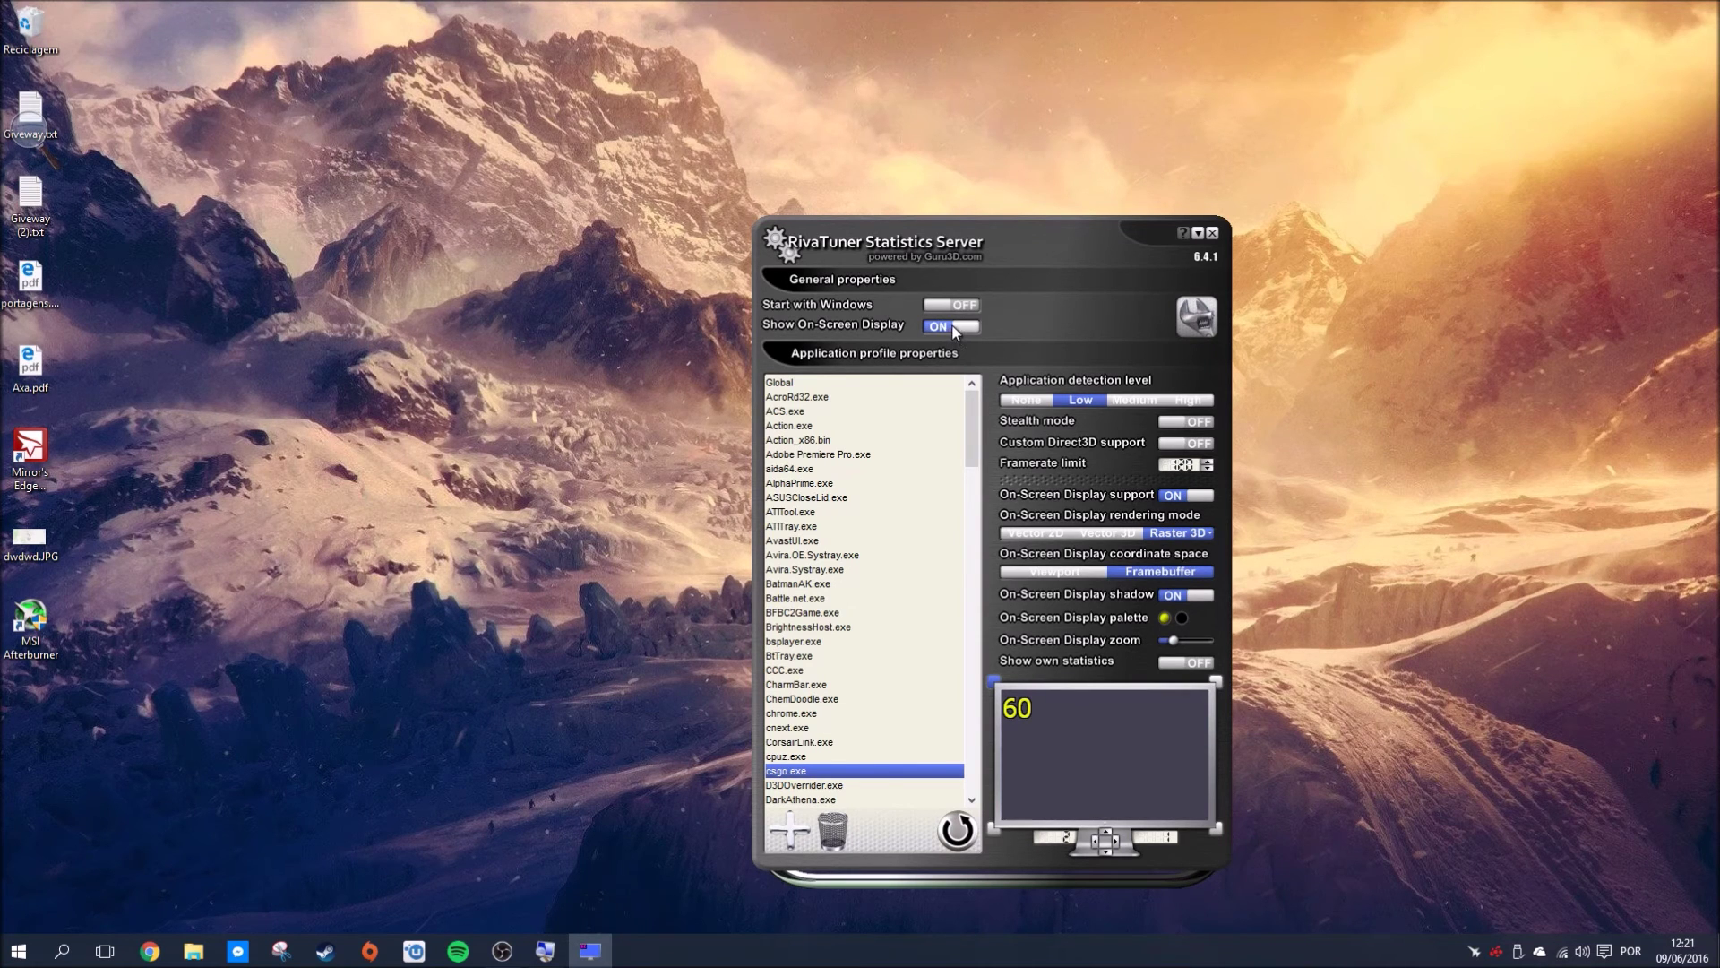
{"action": "left_click", "coordinate": [1165, 617]}
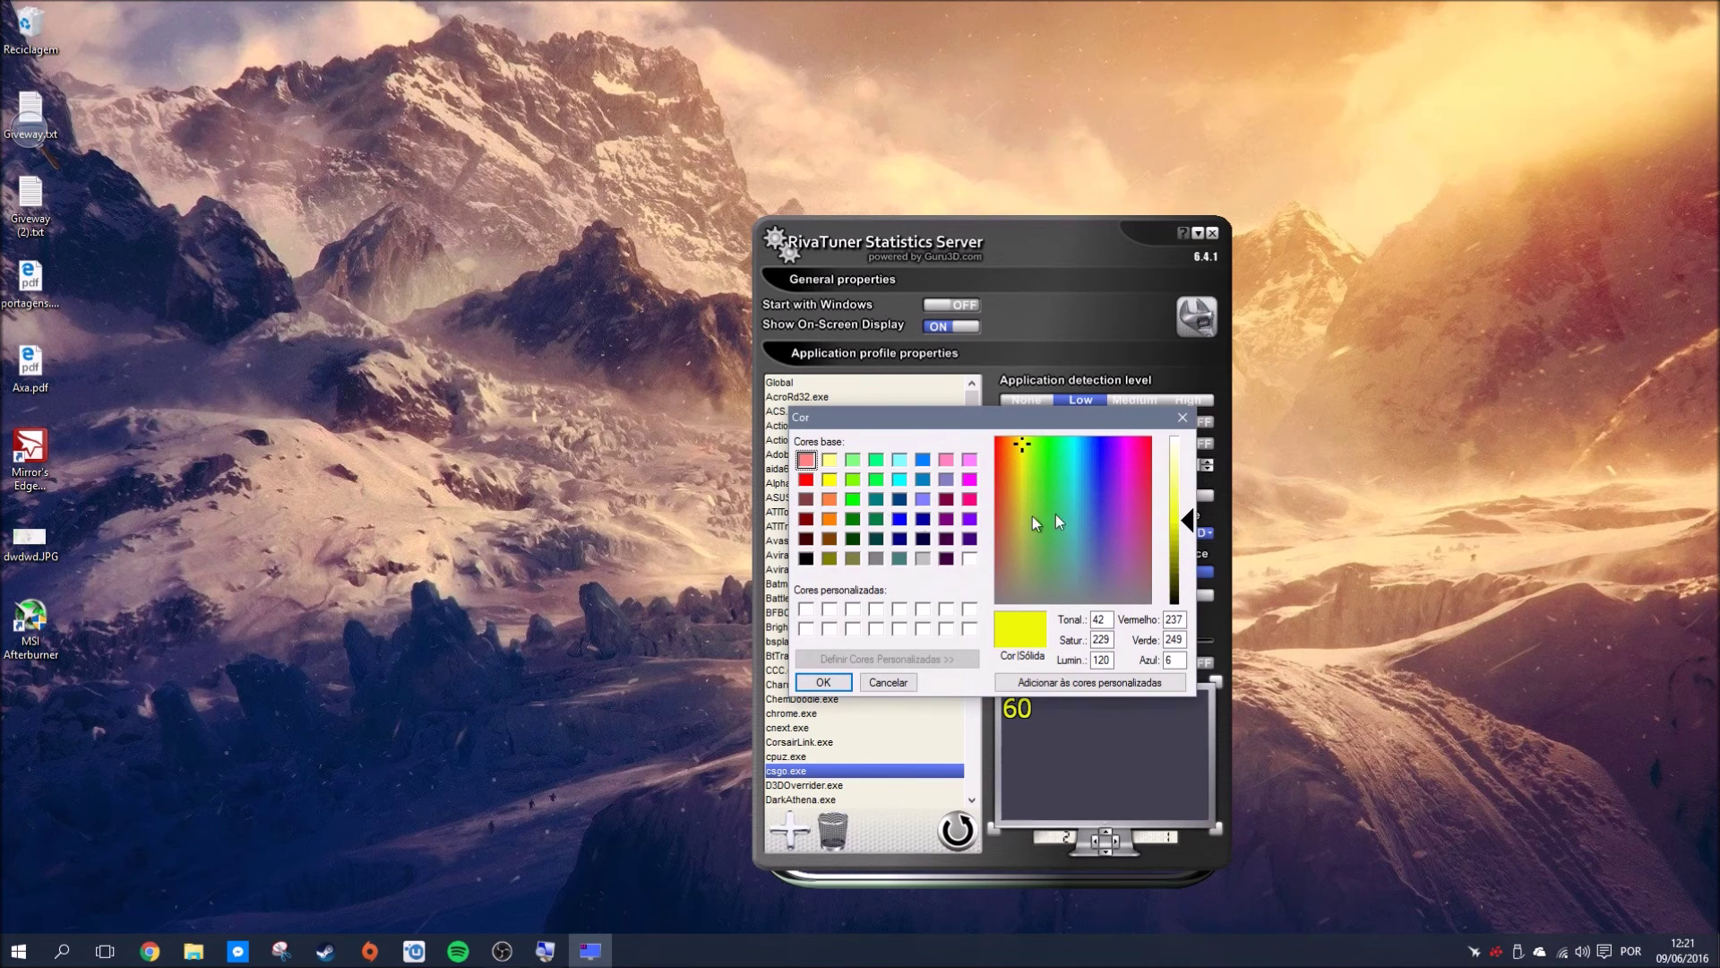
- Dismiss the colour picker and setup properties unchanged, keeping the 32-bit encoder, then minimize RivaTuner to the tray
{"action": "left_click", "coordinate": [1182, 418]}
{"action": "left_click", "coordinate": [1197, 317]}
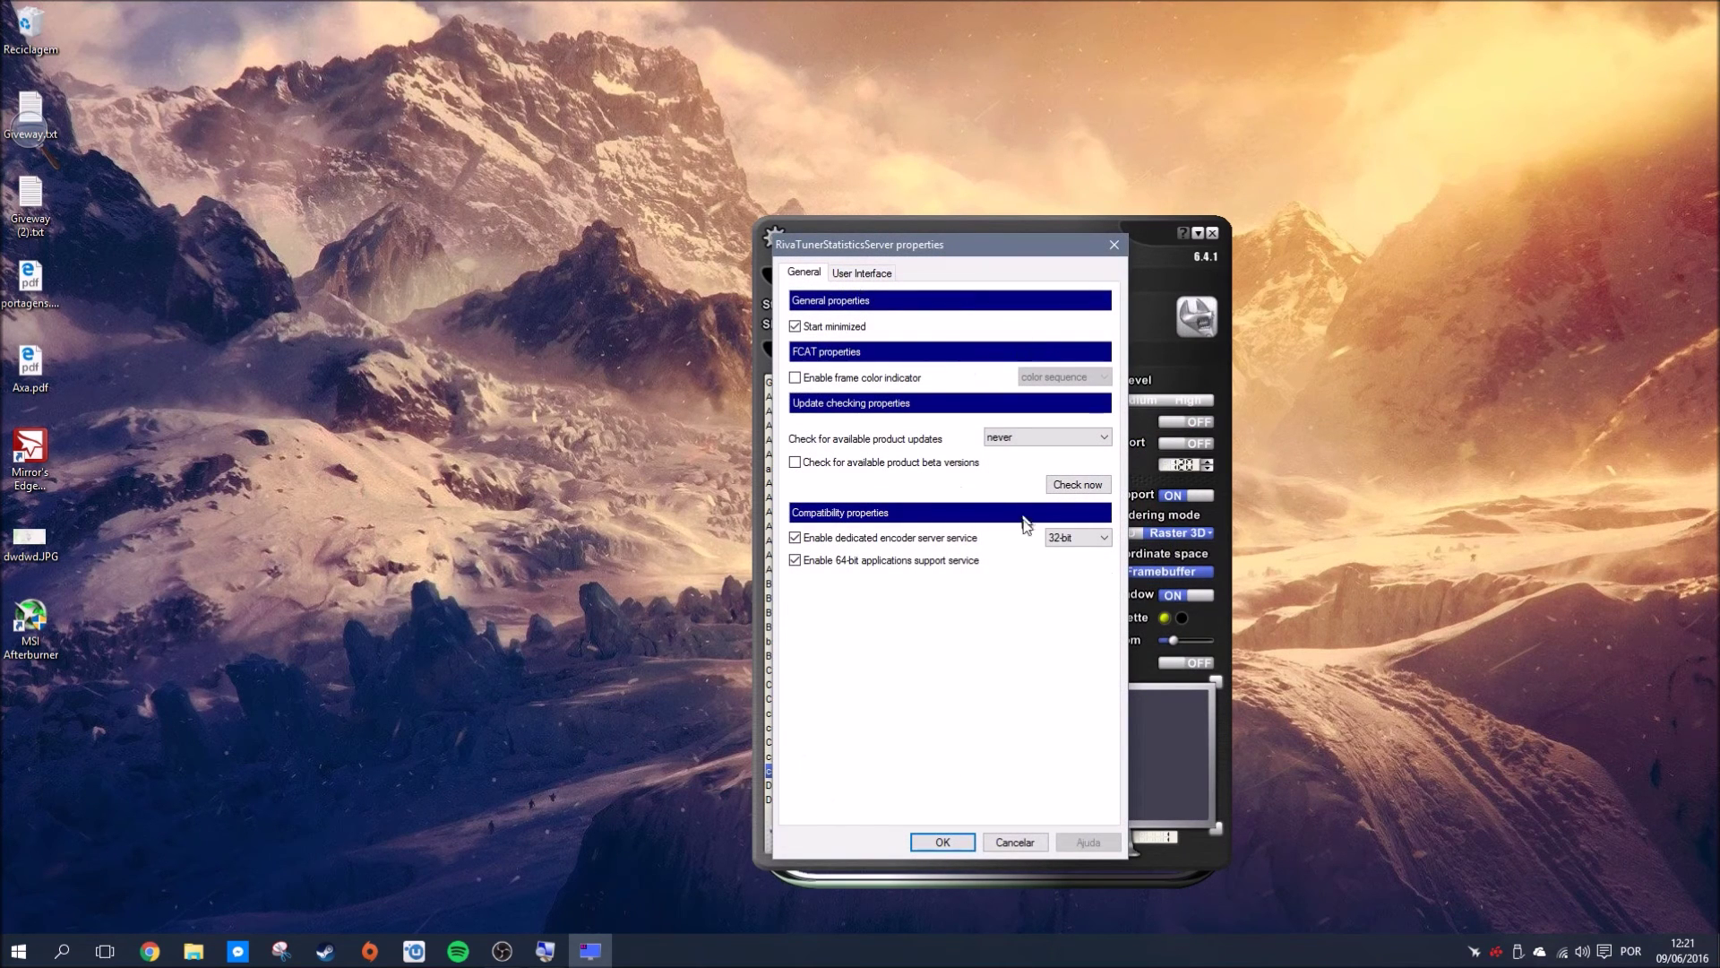
{"action": "left_click", "coordinate": [1089, 535]}
{"action": "left_click", "coordinate": [1089, 536]}
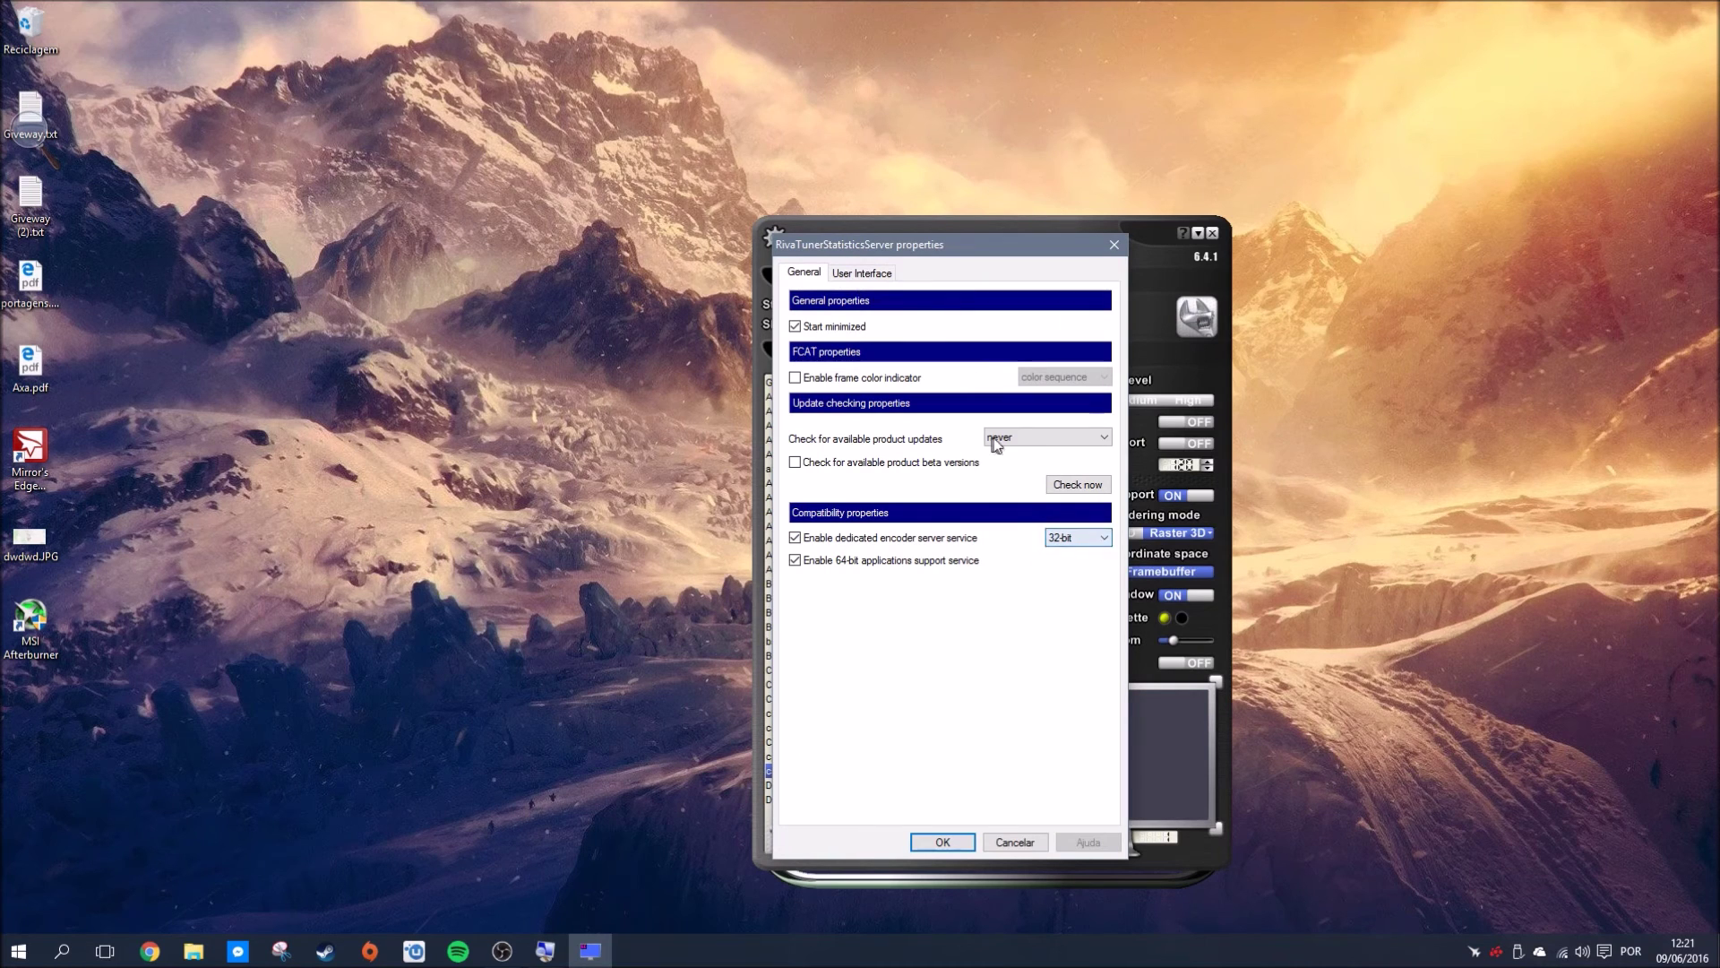
{"action": "left_click", "coordinate": [991, 840]}
{"action": "left_click", "coordinate": [1198, 234]}
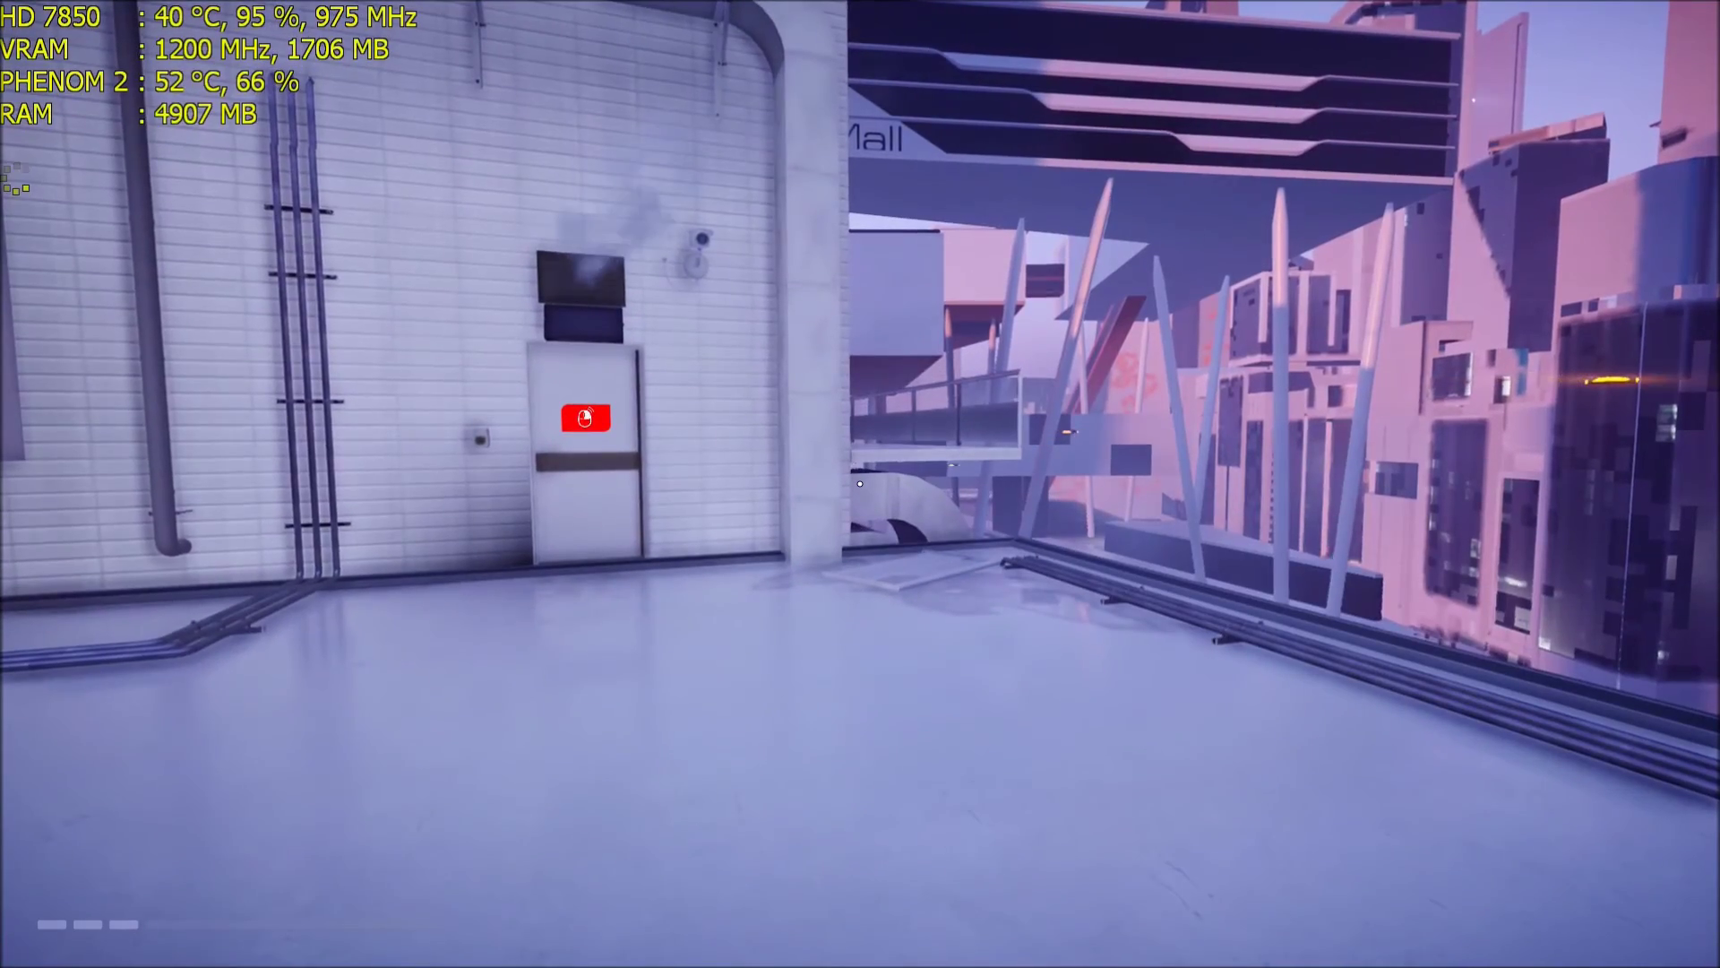
- Run along the catwalk toward Bauble Mall while checking the HD 7850, VRAM, PHENOM 2 and RAM readings
{"action": "key", "text": "w"}
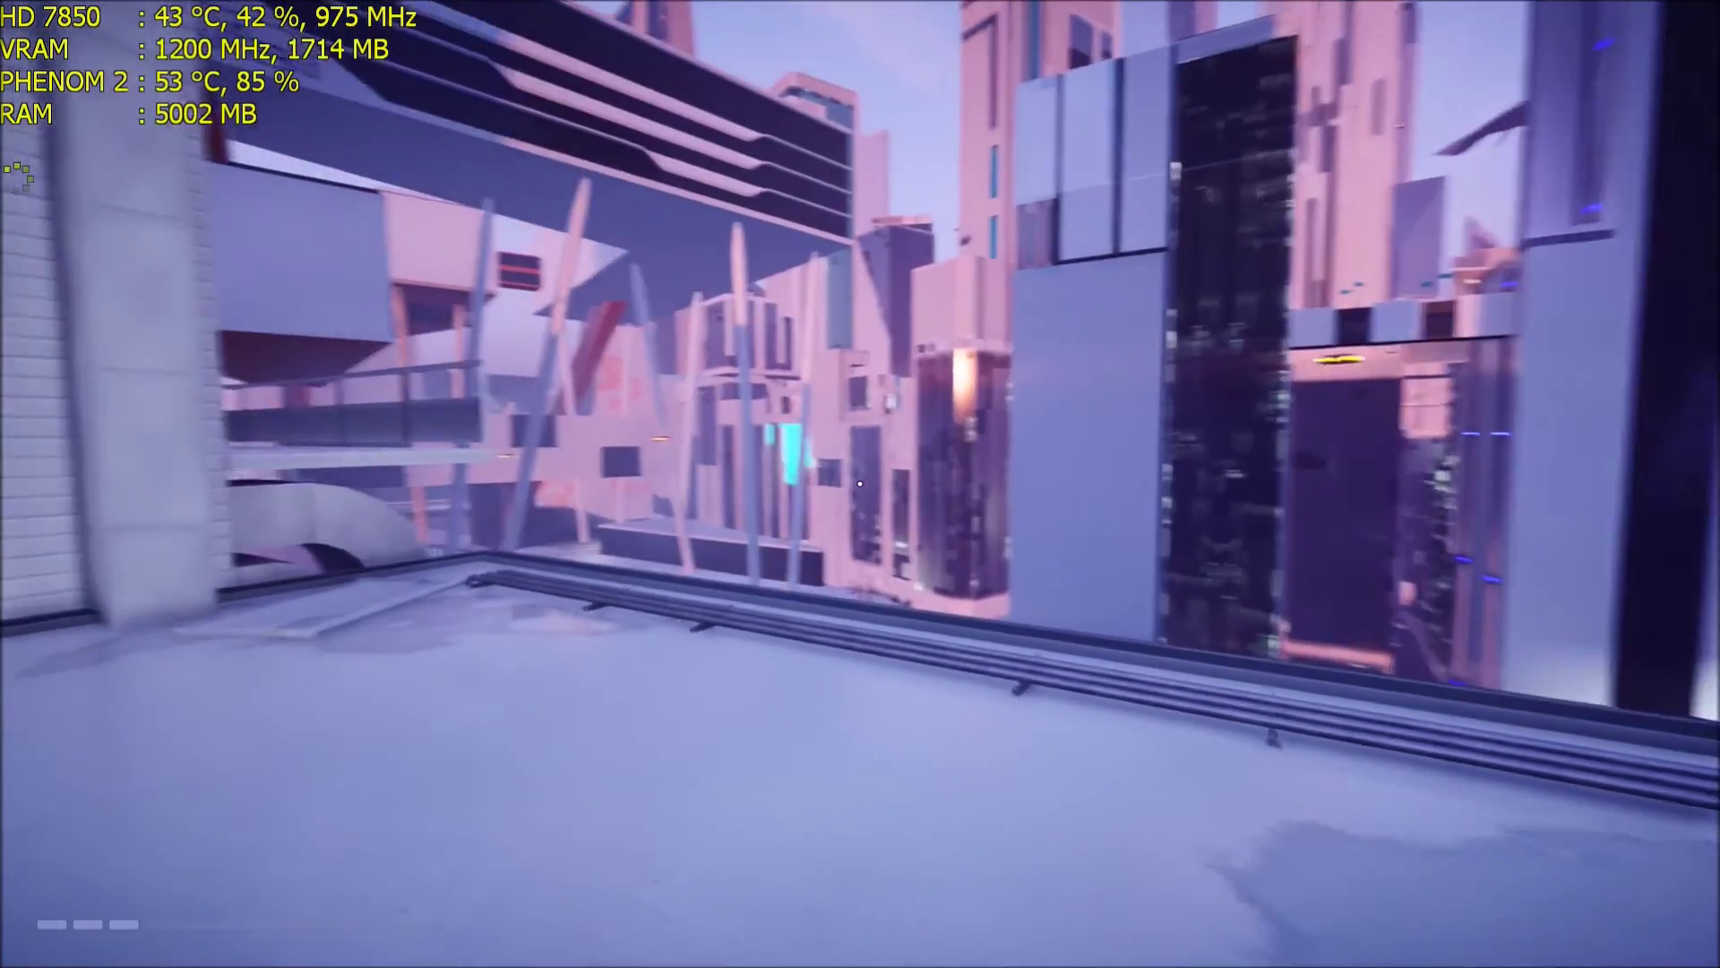
{"action": "key", "text": "w"}
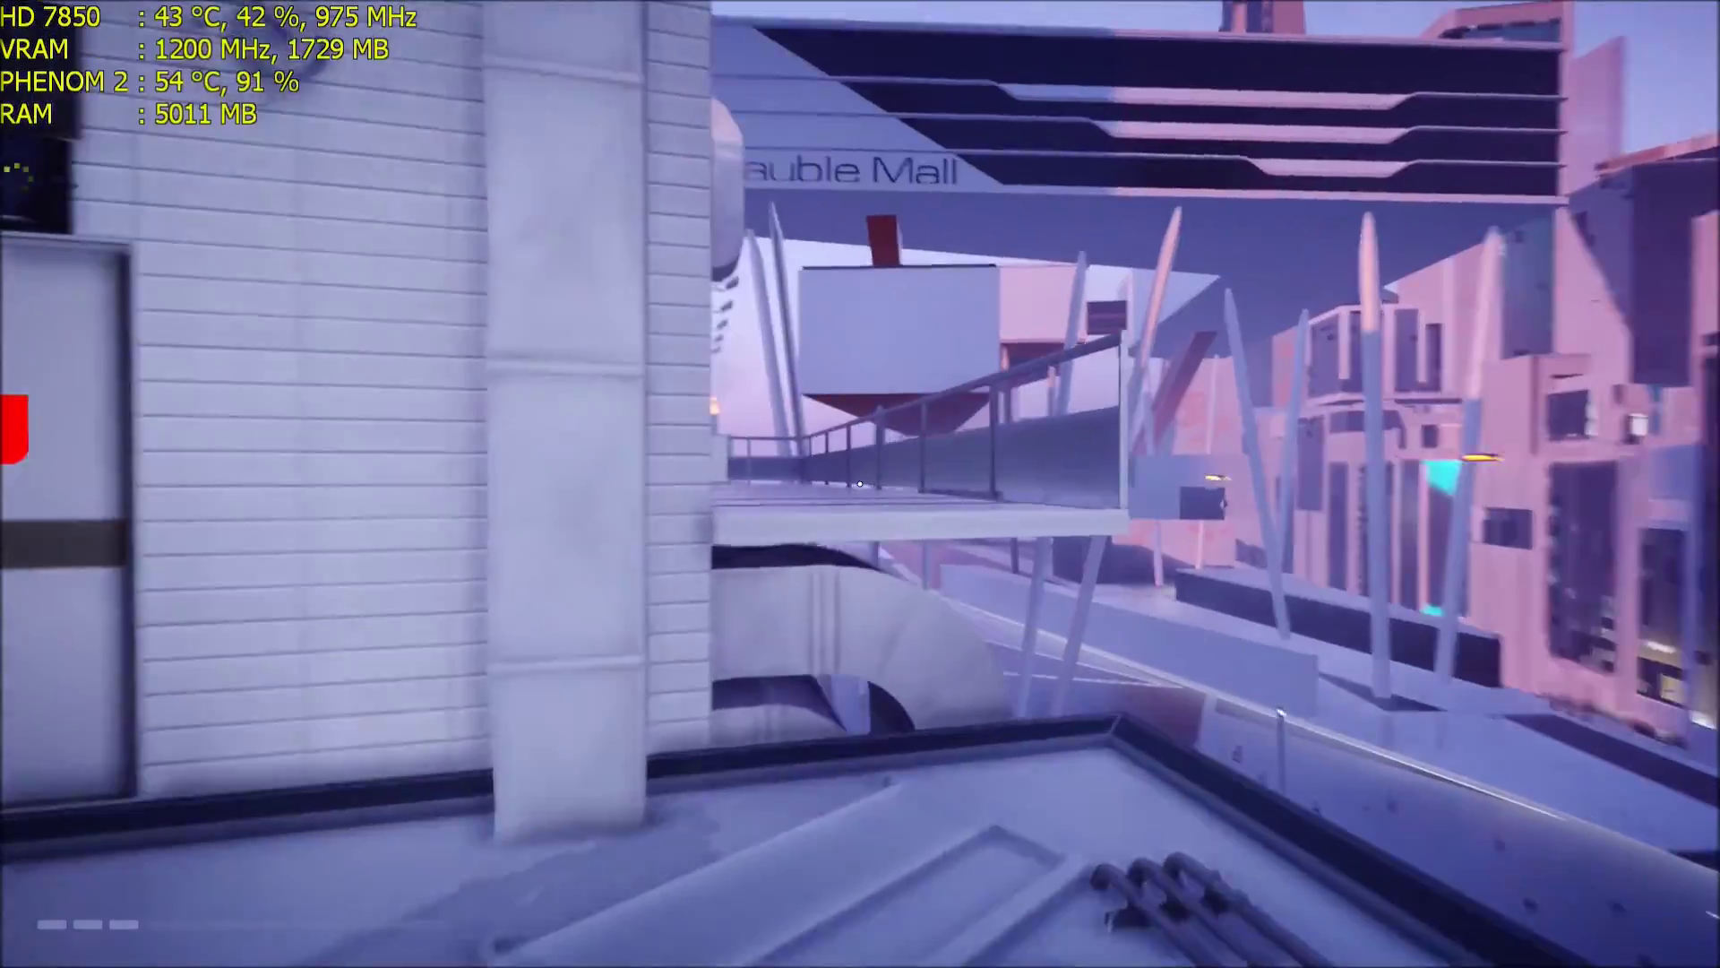
{"action": "key", "text": "w"}
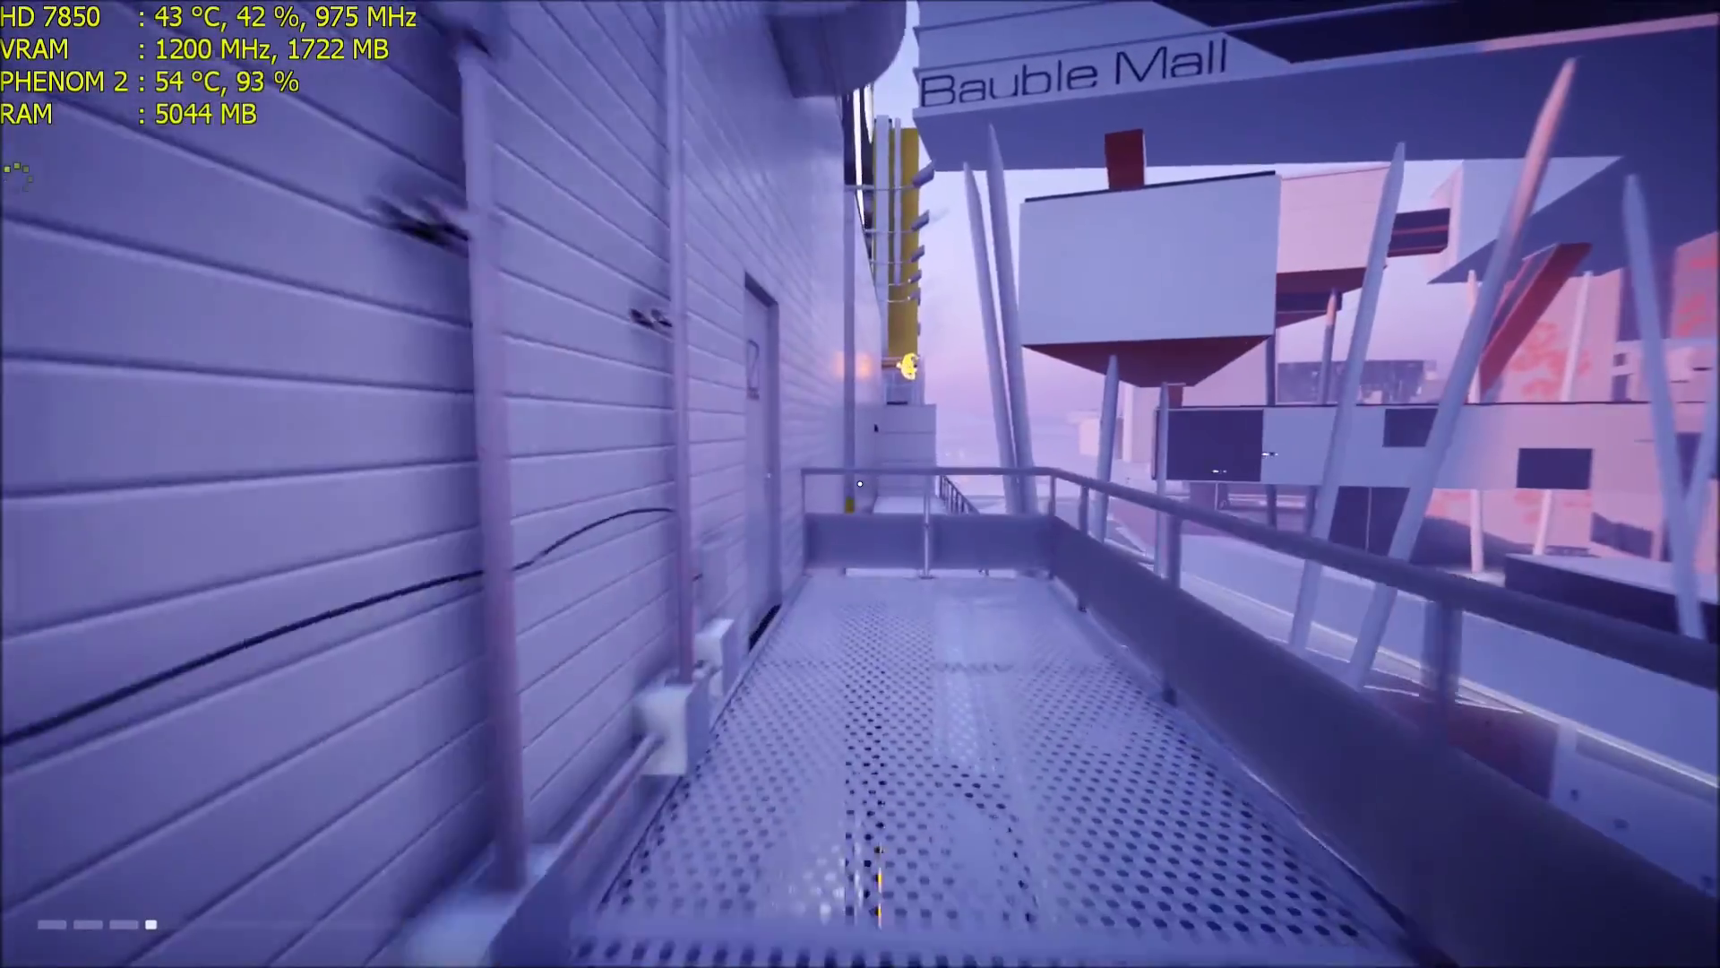
{"action": "key", "text": "w"}
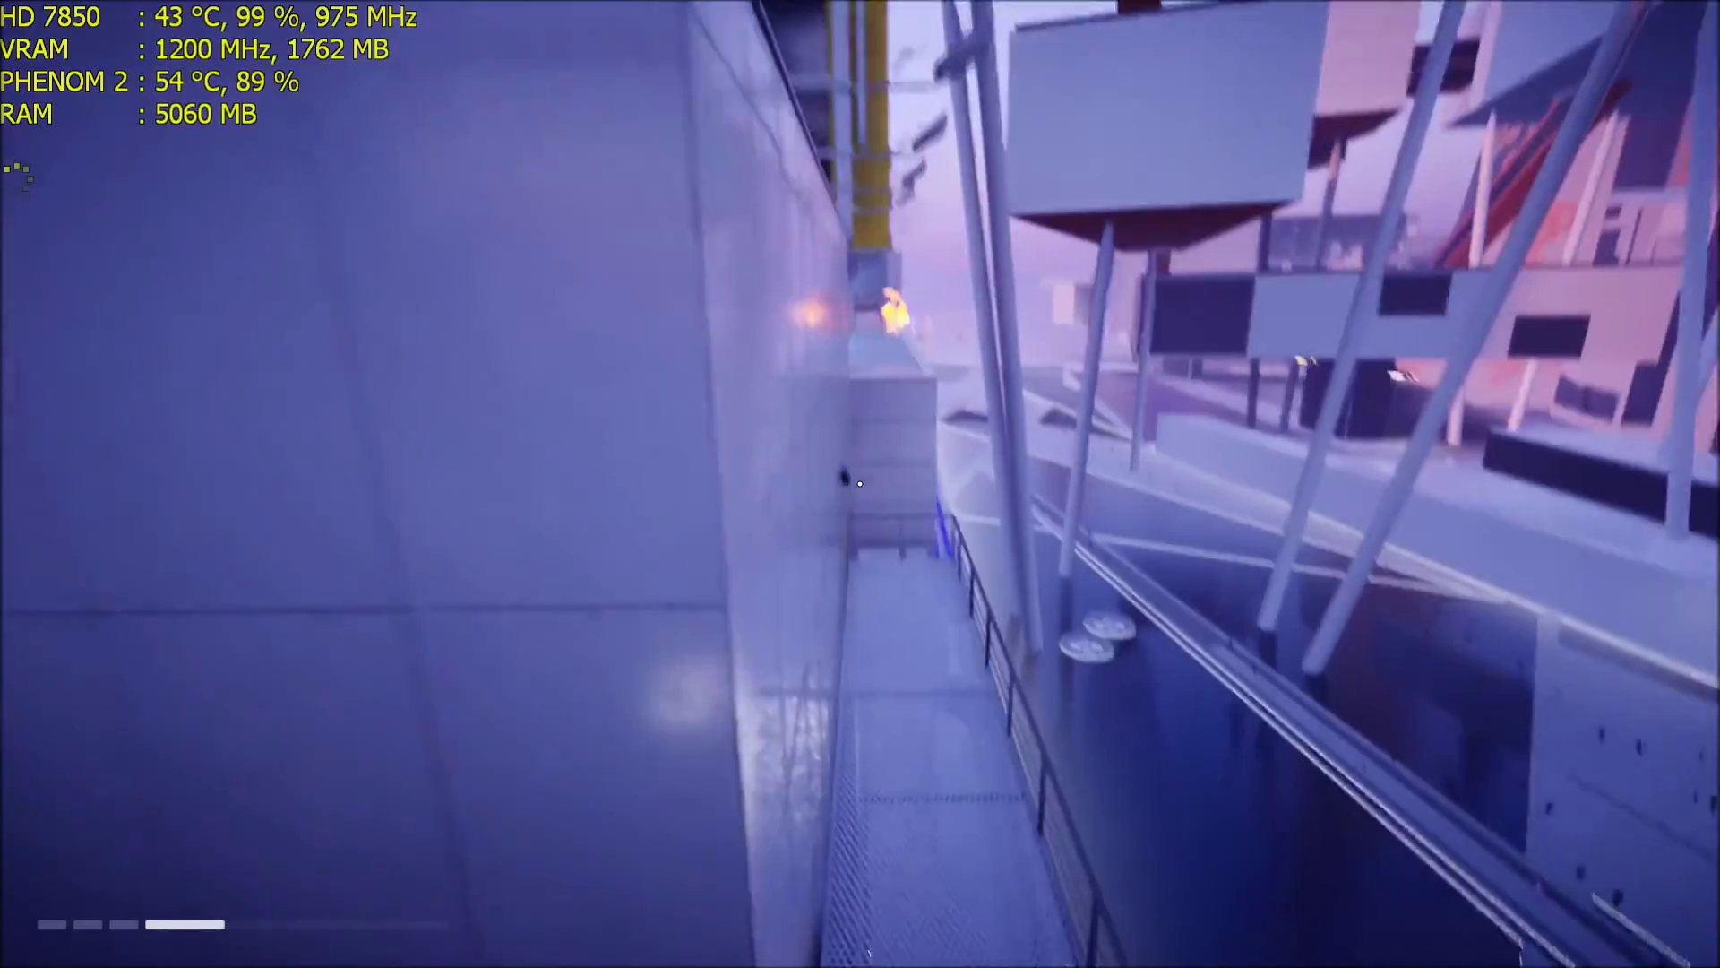
{"action": "key", "text": "w"}
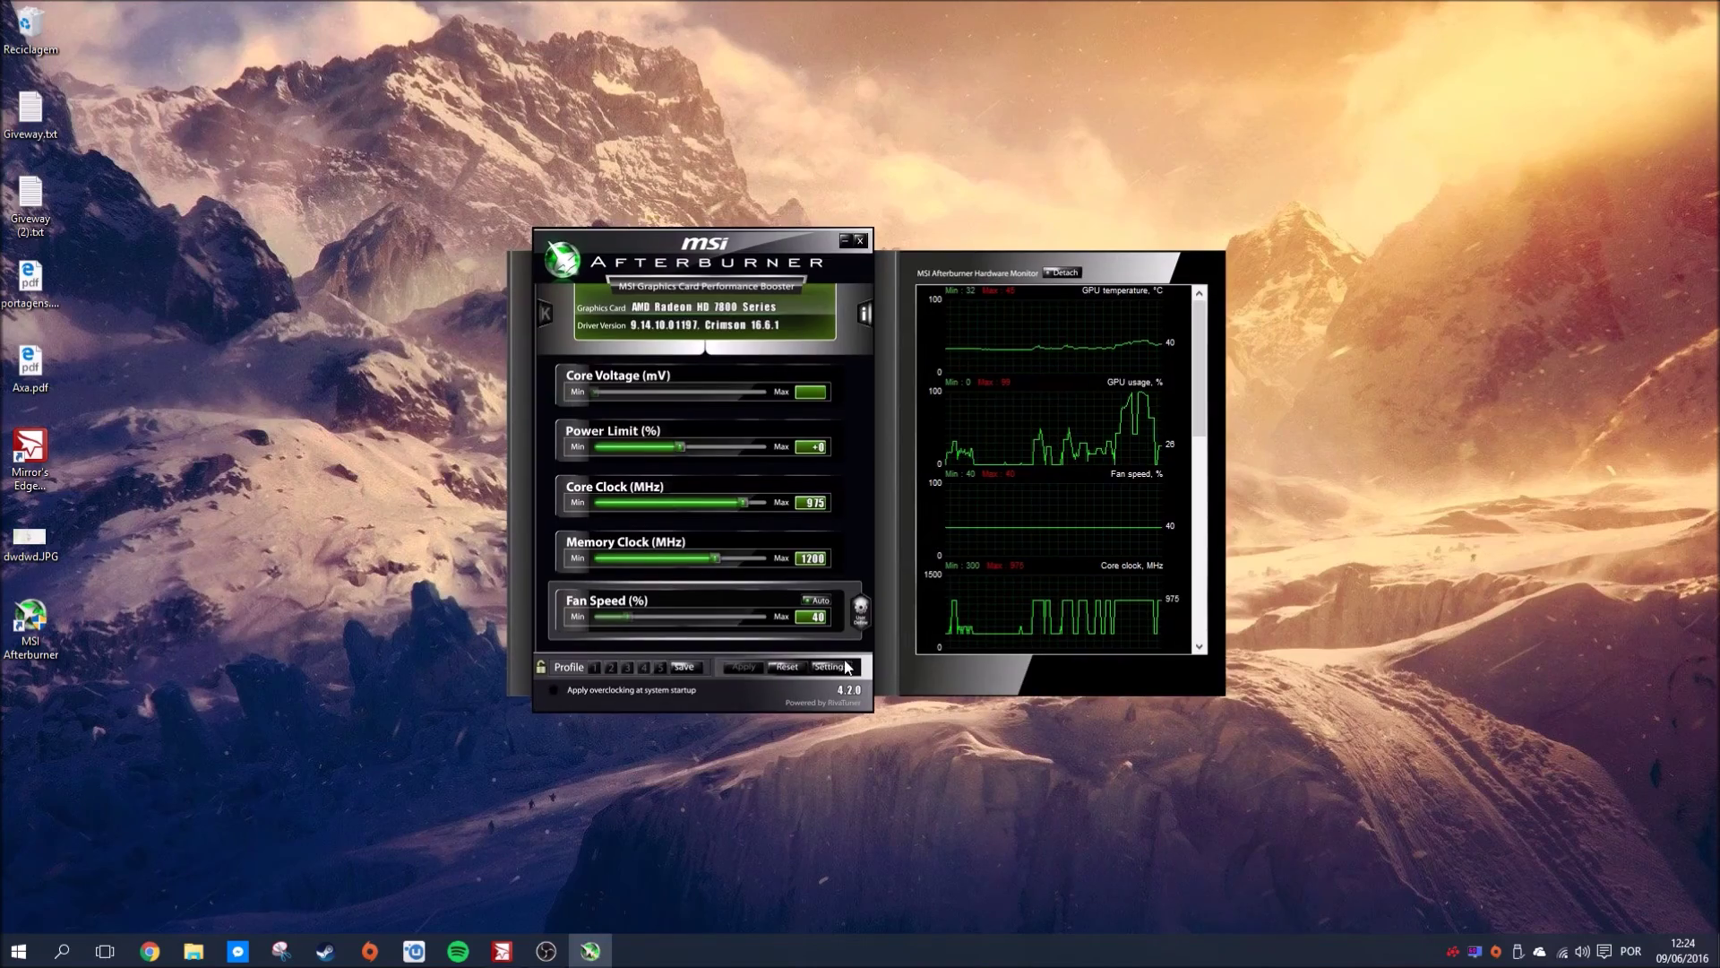
- Glance at the Afterburner properties, close them, and scroll through the hardware monitor graphs
{"action": "left_click", "coordinate": [842, 664]}
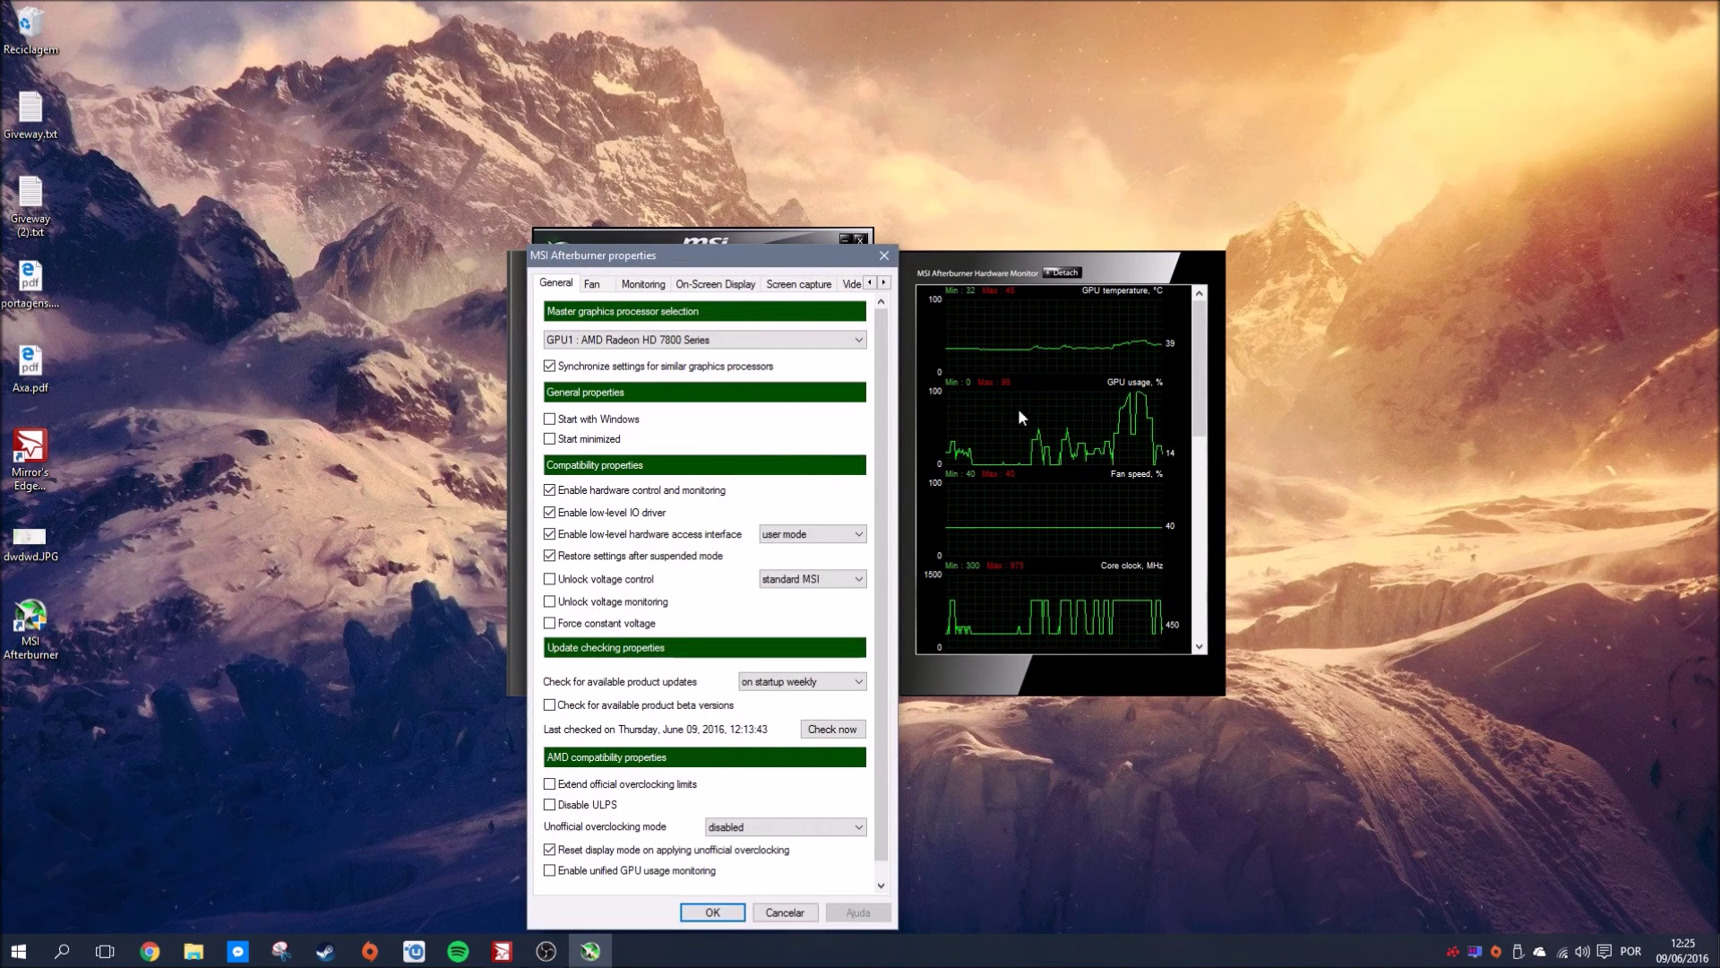
{"action": "left_click_drag", "start_coordinate": [847, 254], "coordinate": [600, 208]}
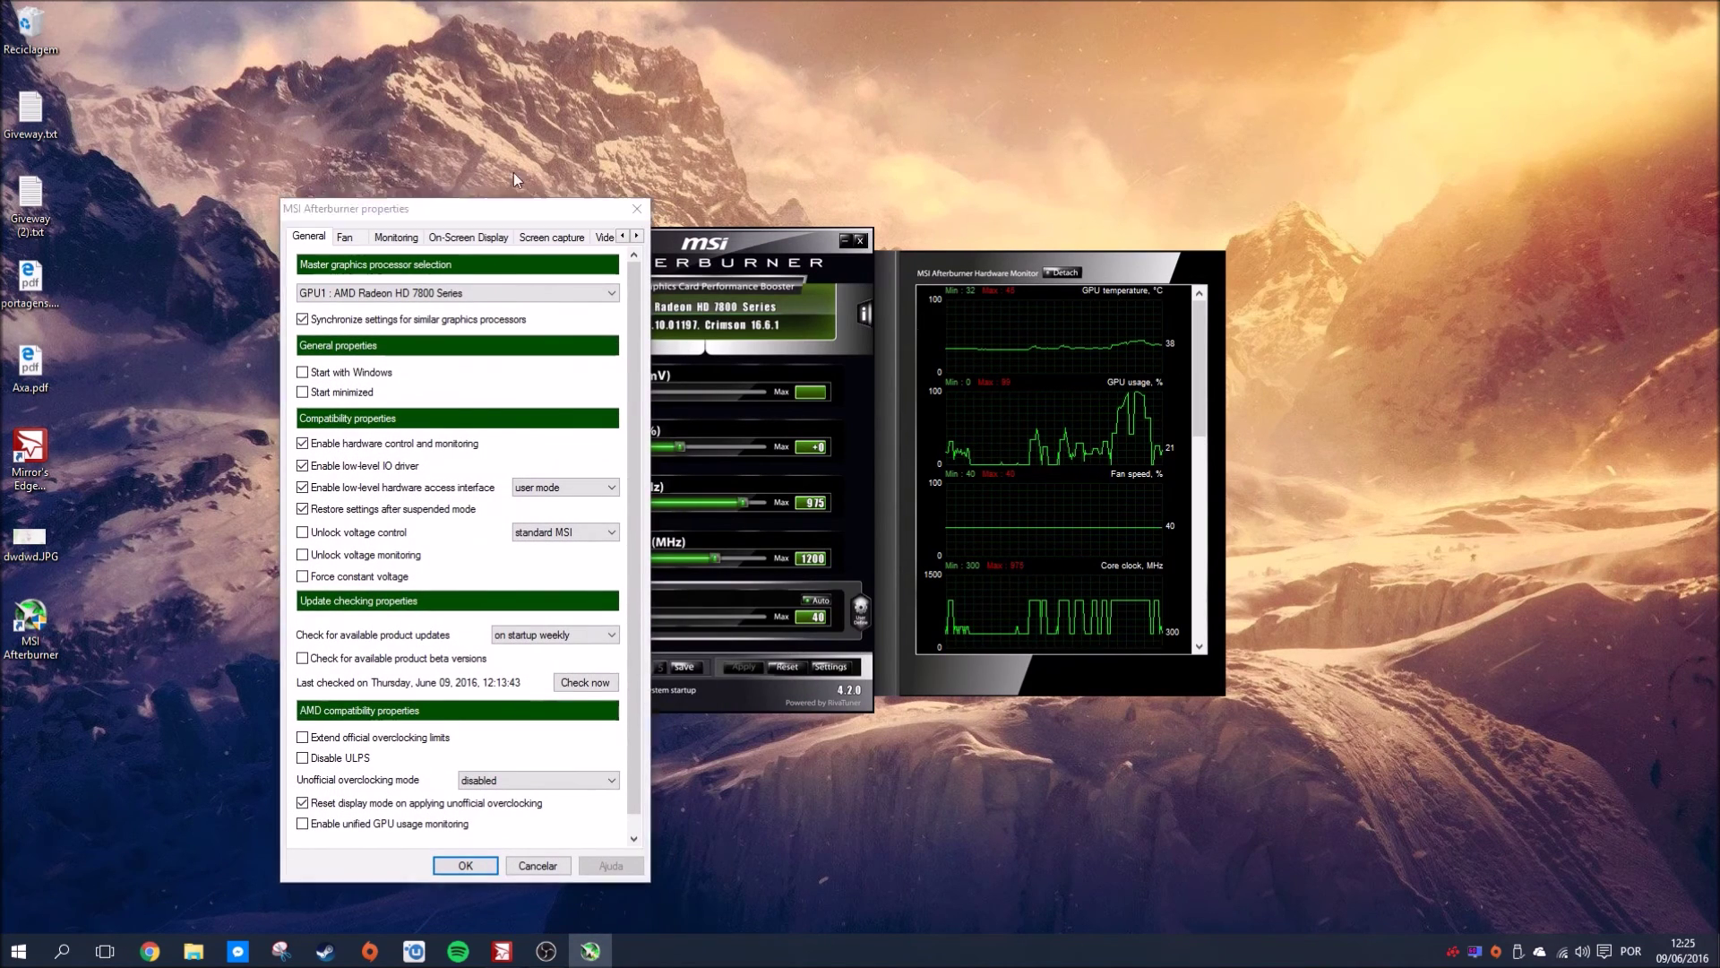
{"action": "left_click", "coordinate": [637, 211]}
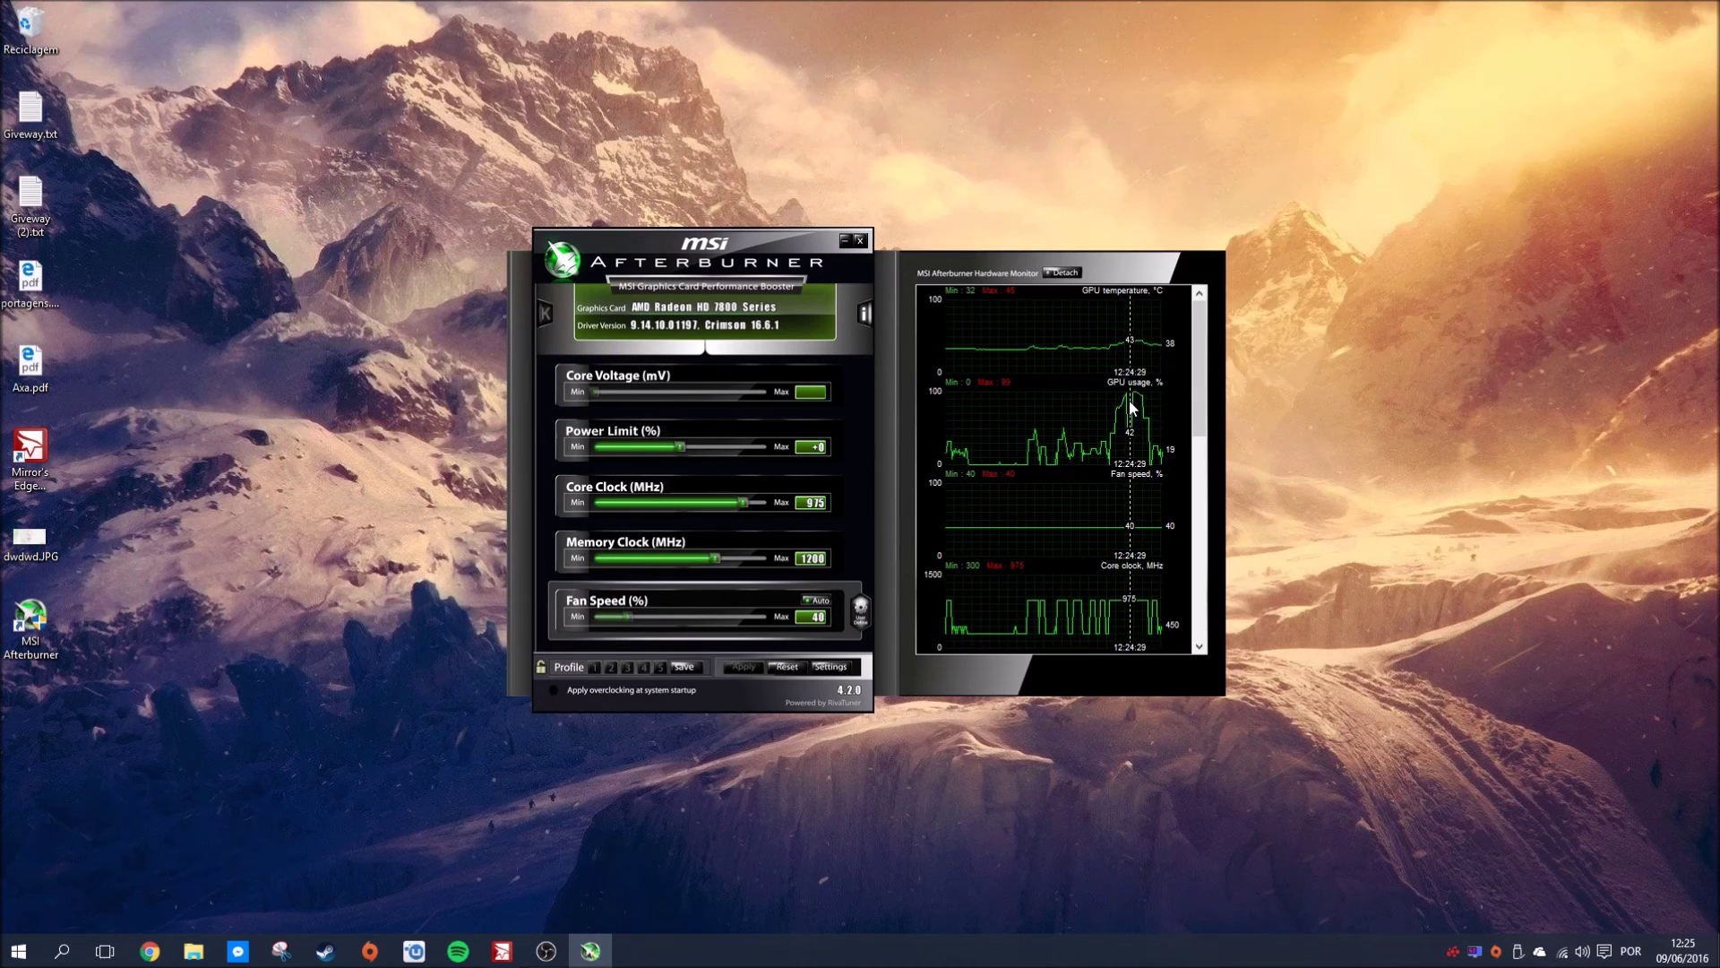
{"action": "left_click_drag", "start_coordinate": [1202, 372], "coordinate": [1202, 458]}
{"action": "scroll", "coordinate": [1202, 459], "scroll_direction": "down", "scroll_amount": 1}
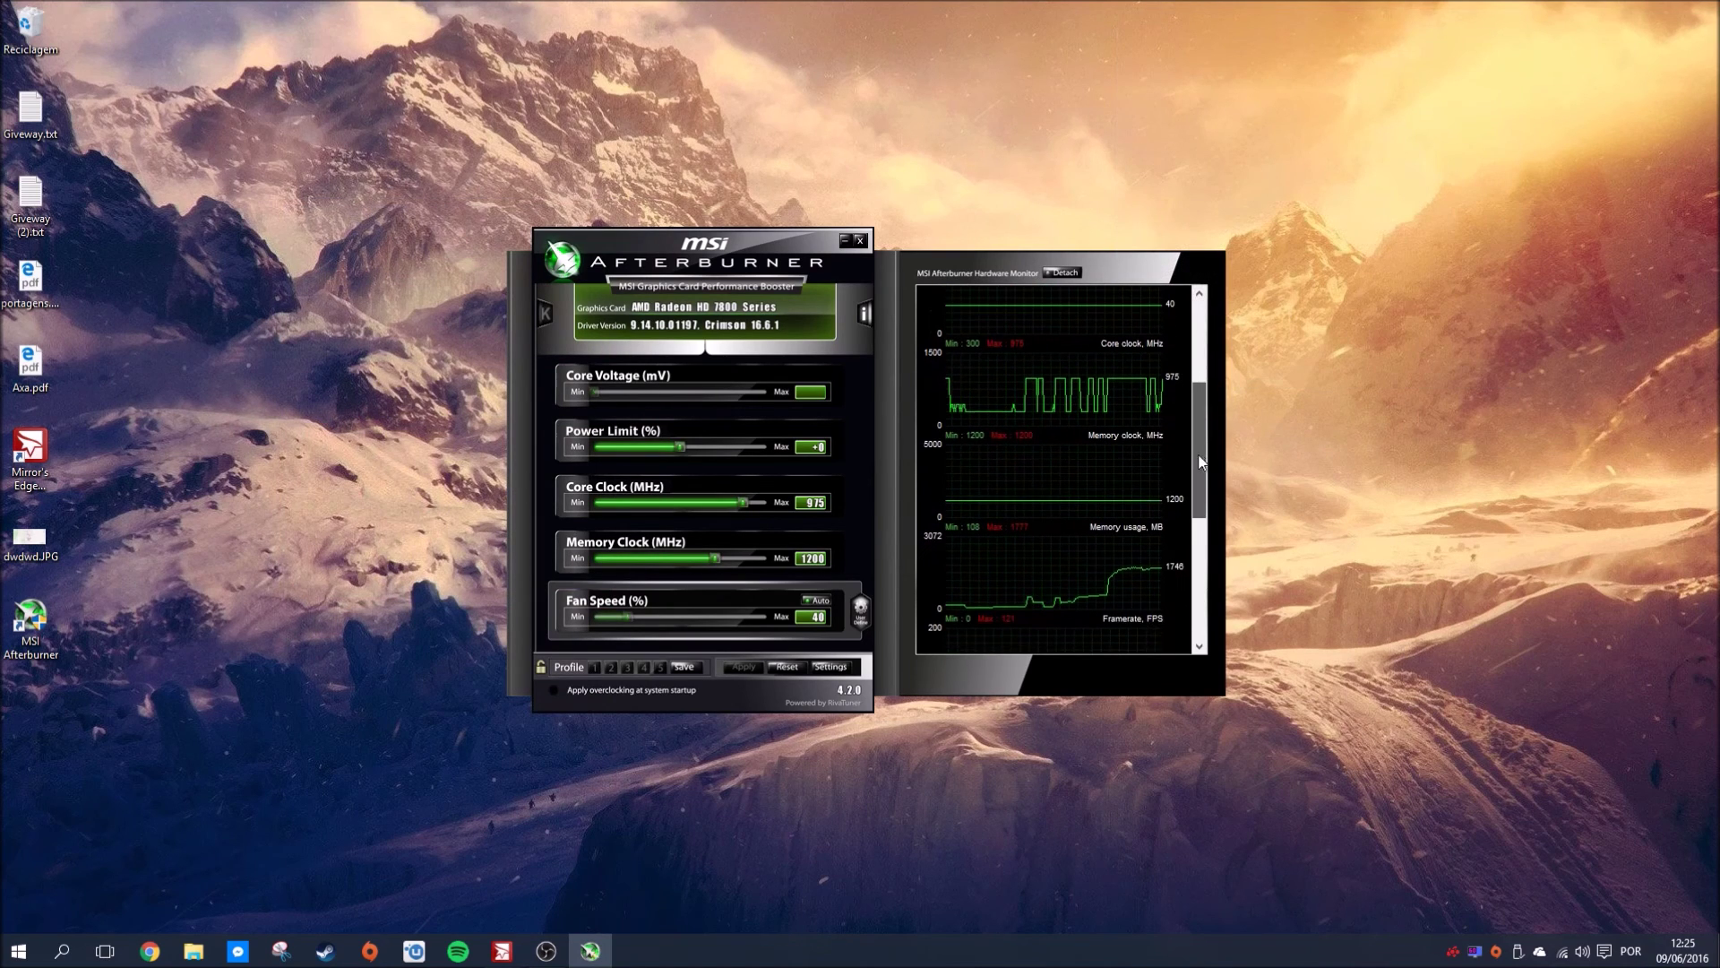
{"action": "scroll", "coordinate": [1207, 450], "scroll_direction": "down", "scroll_amount": 3}
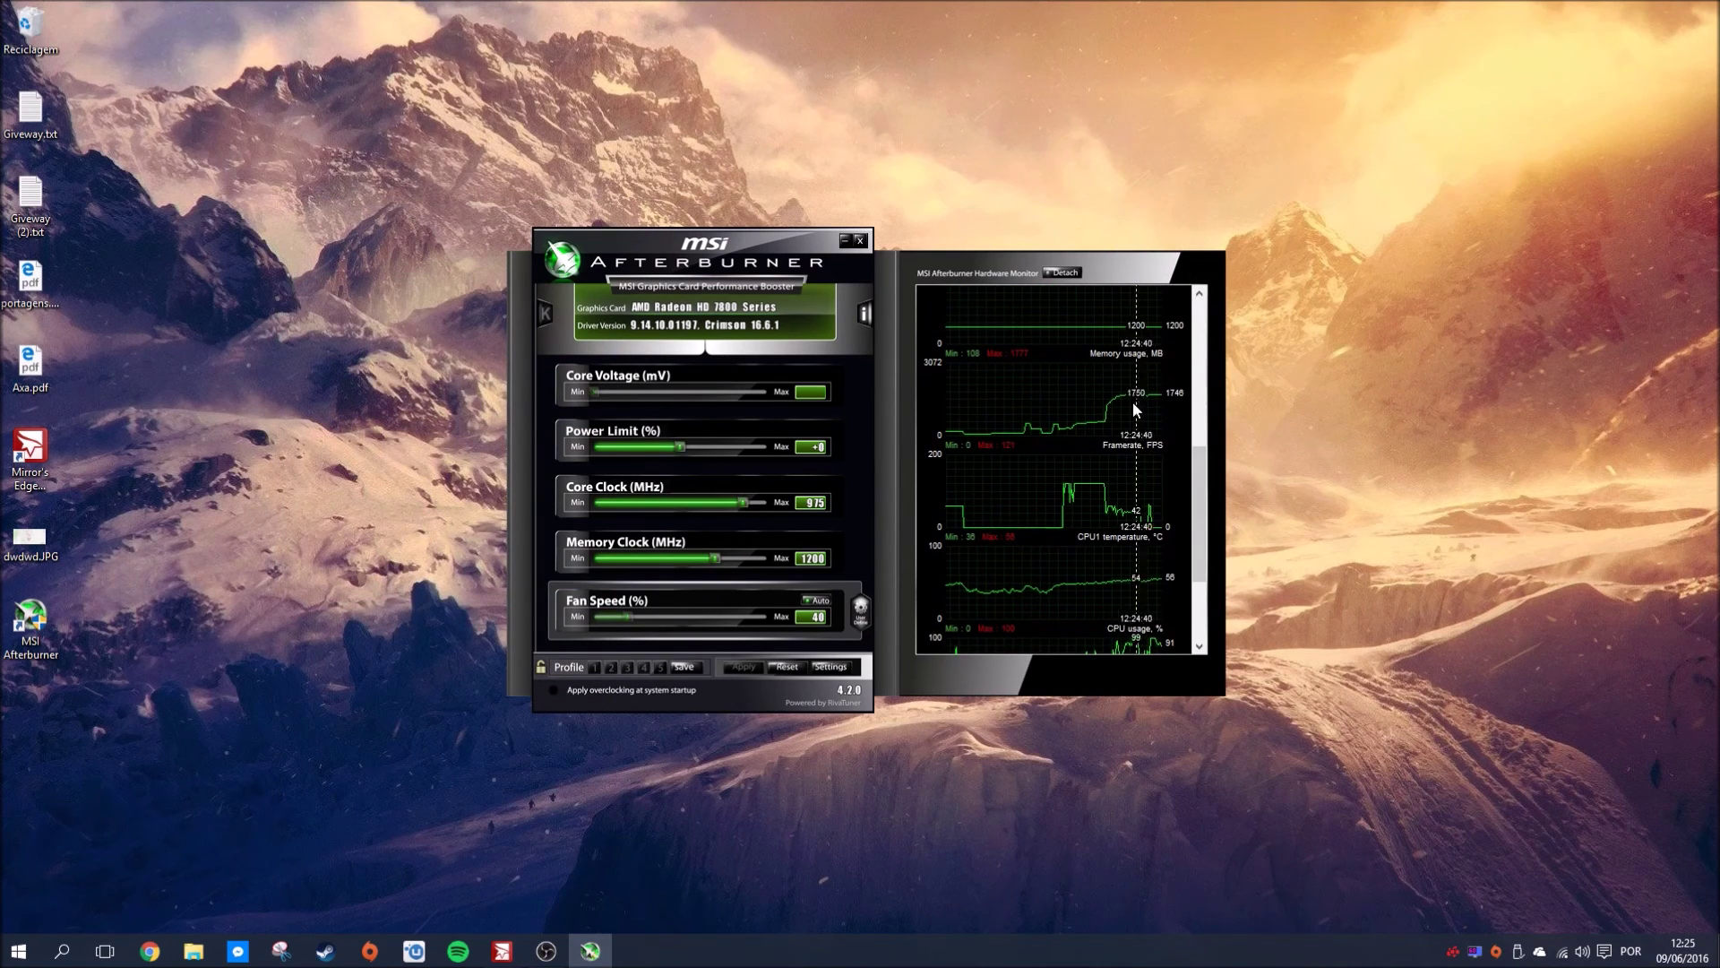
{"action": "scroll", "coordinate": [944, 639], "scroll_direction": "down", "scroll_amount": 2}
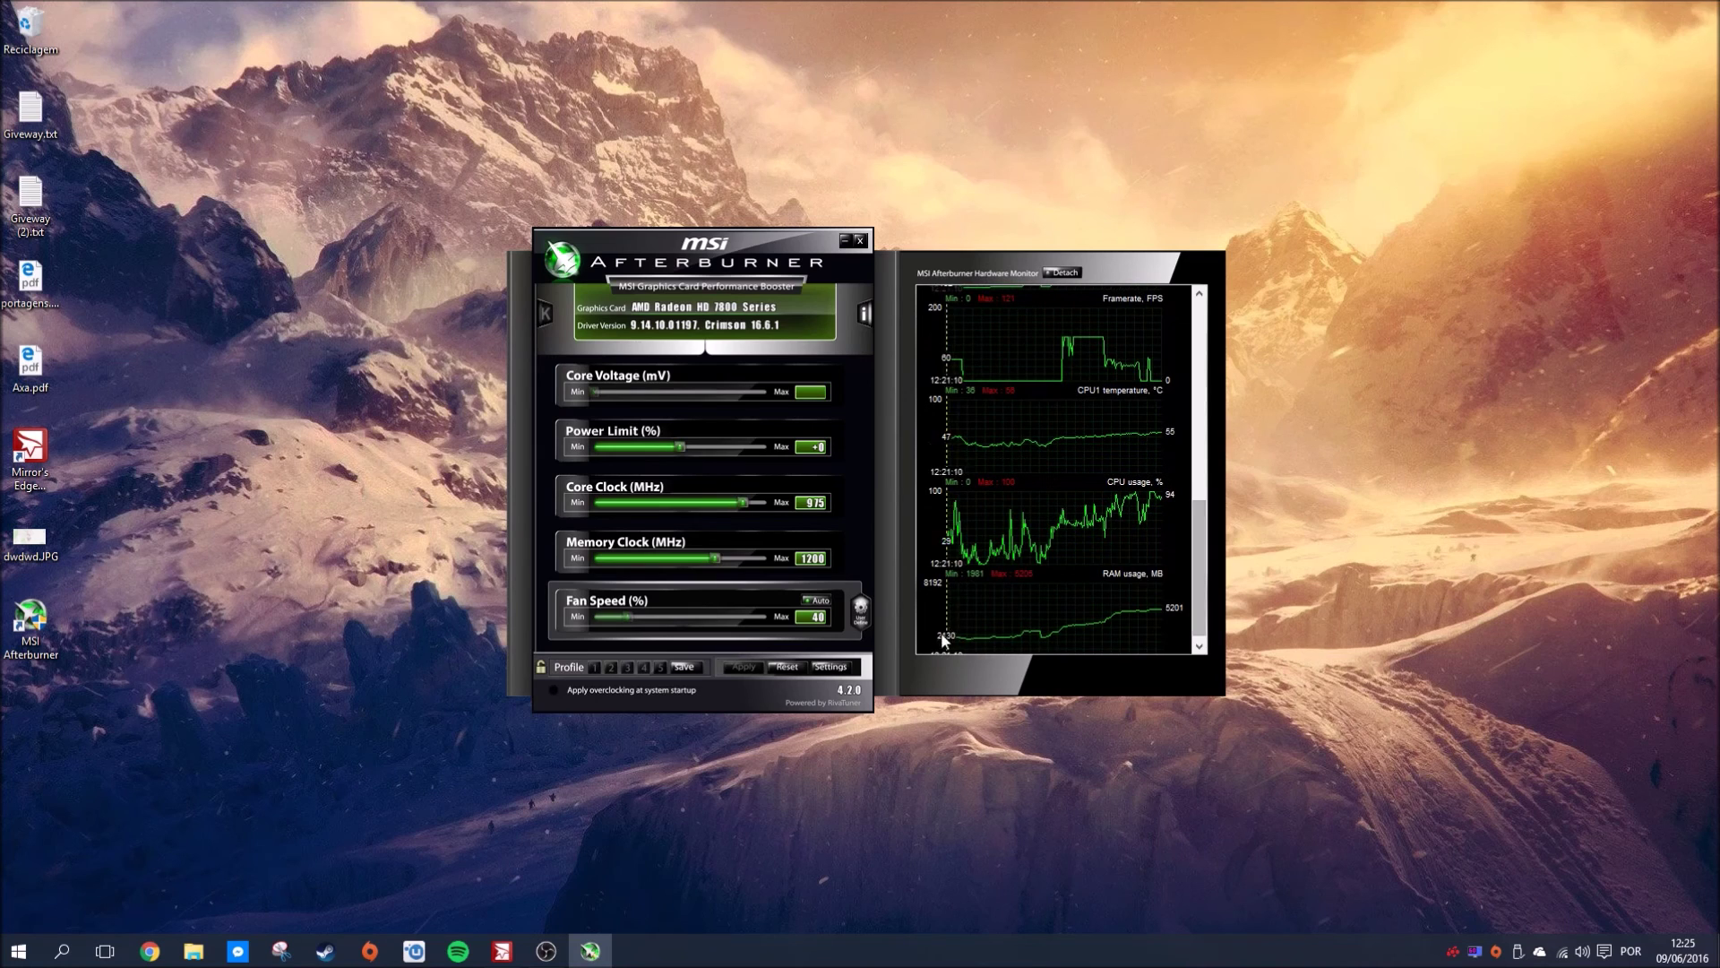
- In the Monitoring settings, enable Show in On-Screen Display for Framerate, confirm, and hide Afterburner
{"action": "left_click", "coordinate": [831, 666]}
{"action": "left_click", "coordinate": [716, 283]}
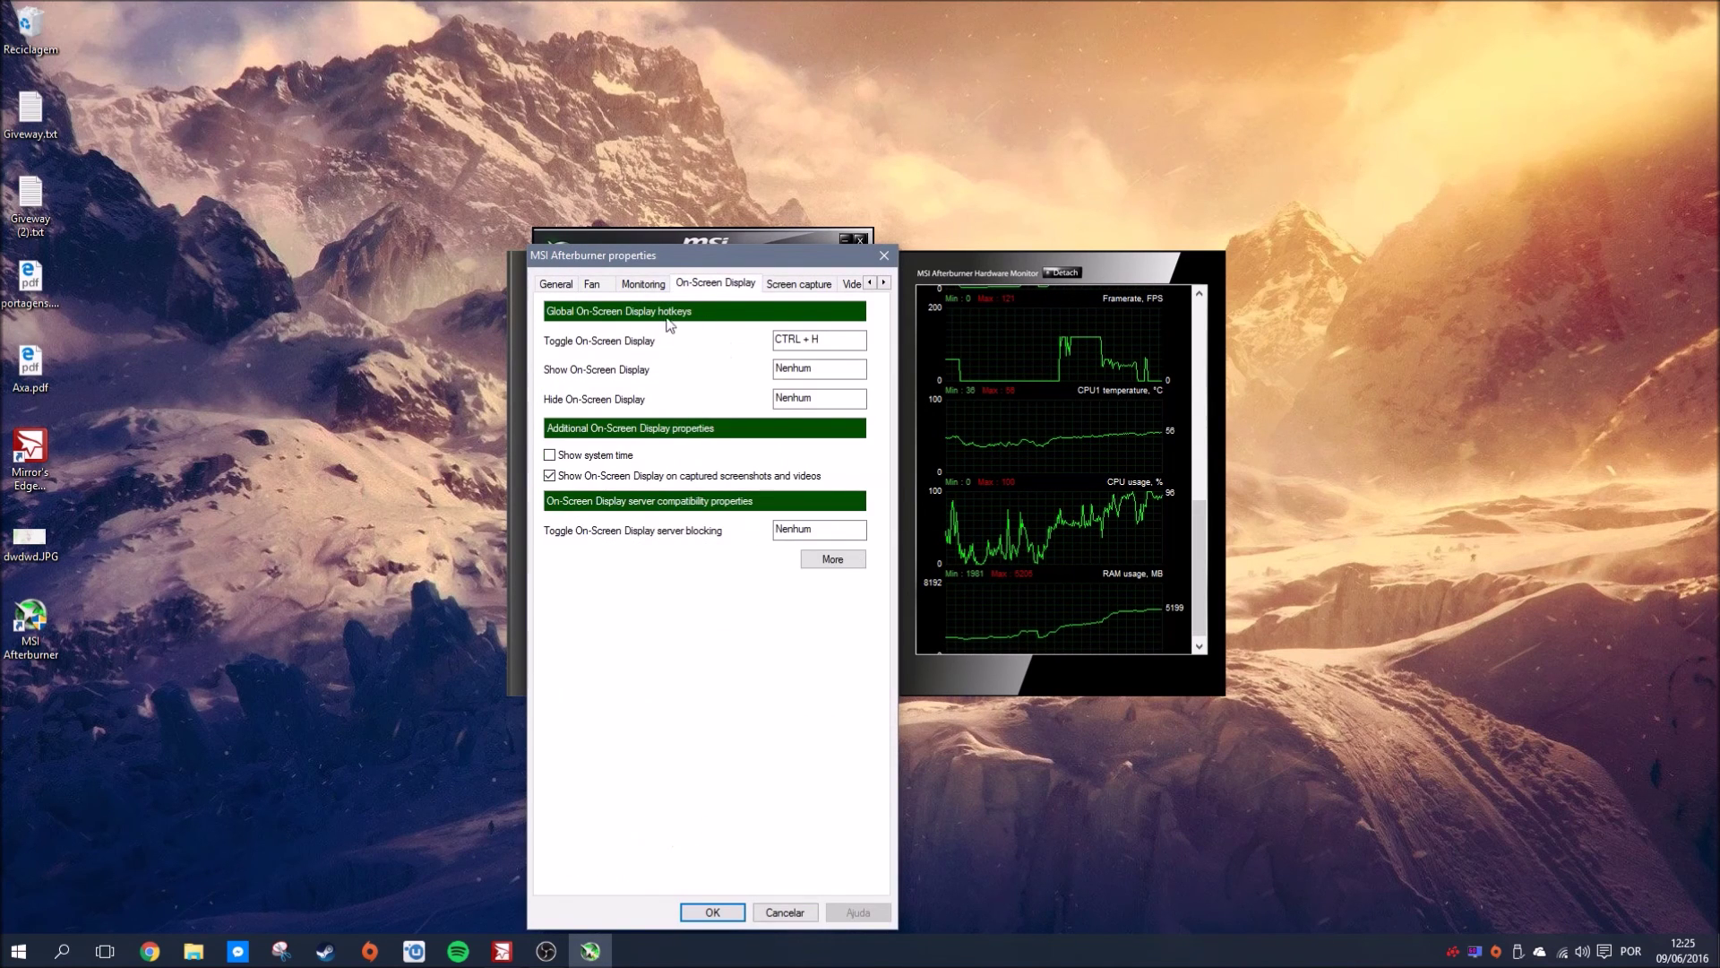
{"action": "key", "text": "ctrl+shift+Tab"}
{"action": "scroll", "coordinate": [625, 512], "scroll_direction": "down", "scroll_amount": 1}
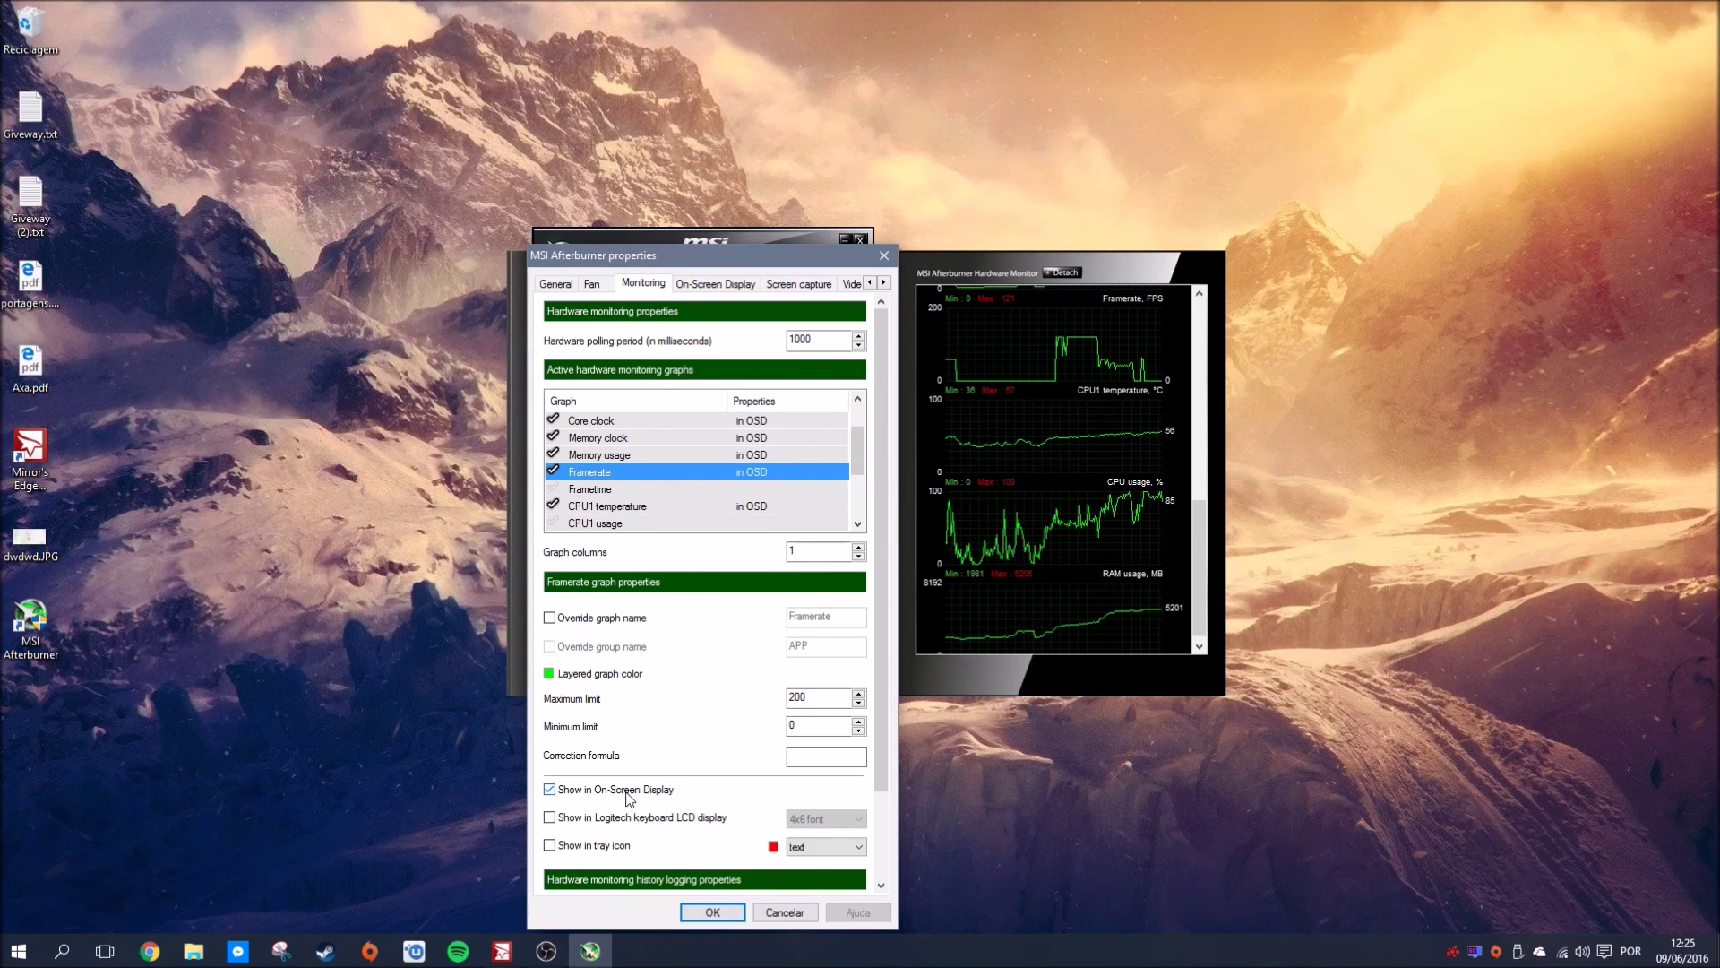
{"action": "left_click", "coordinate": [712, 912]}
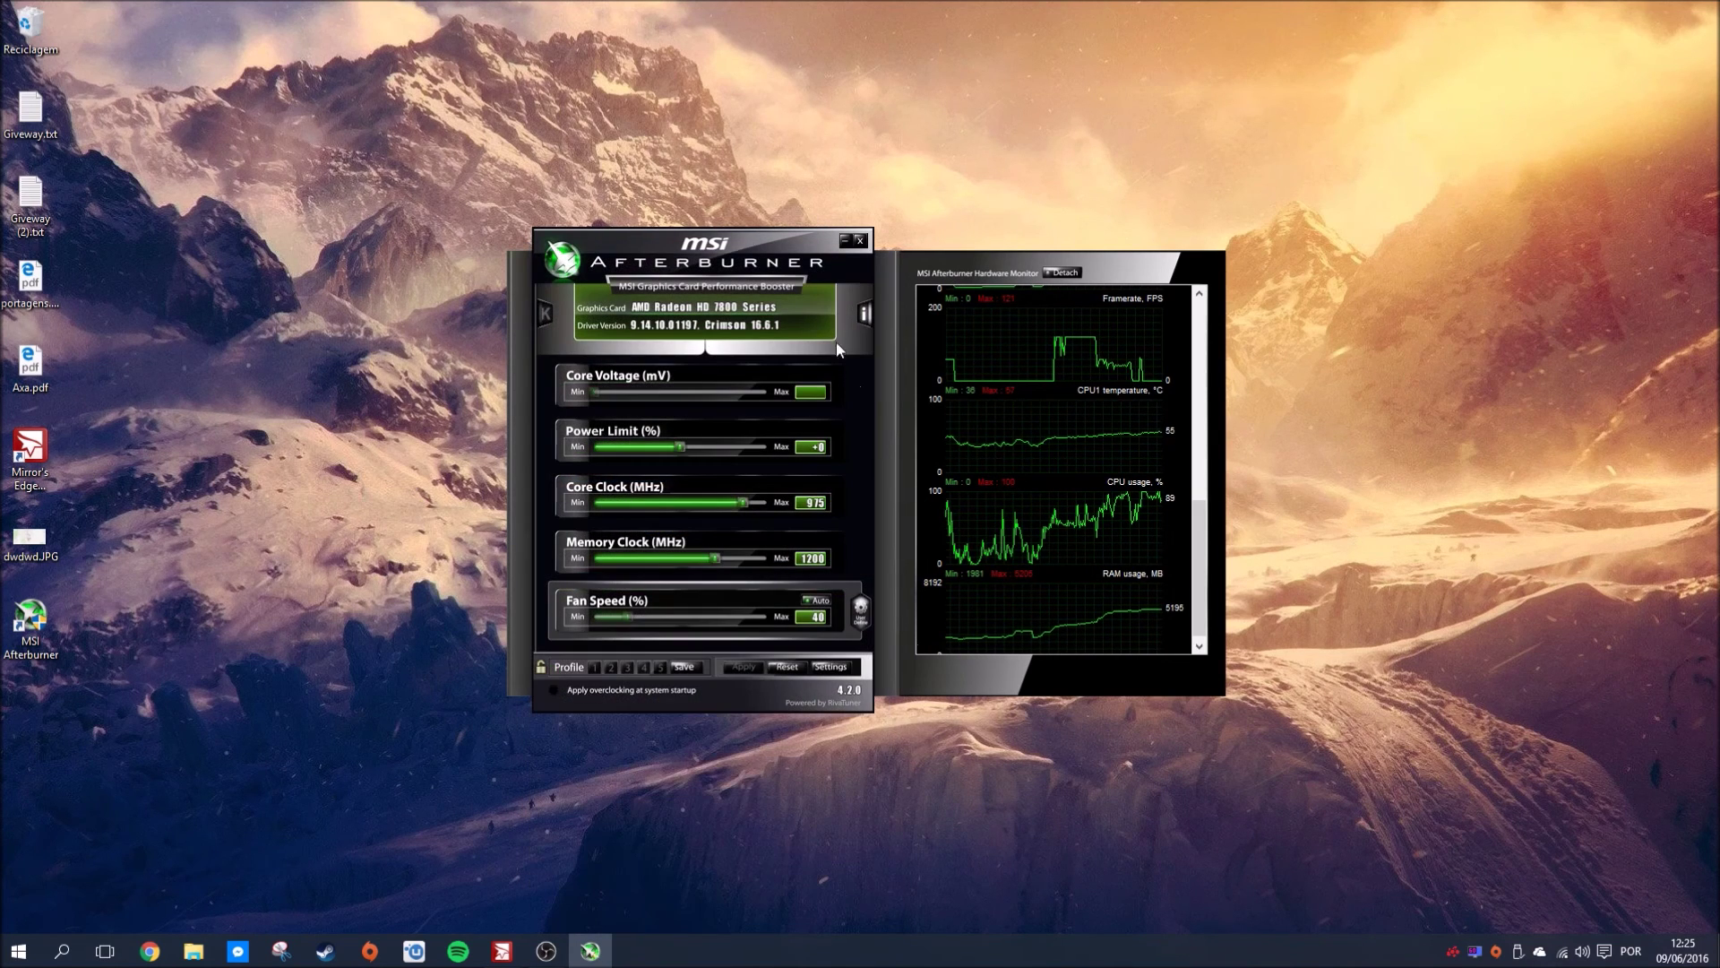
{"action": "left_click", "coordinate": [858, 241]}
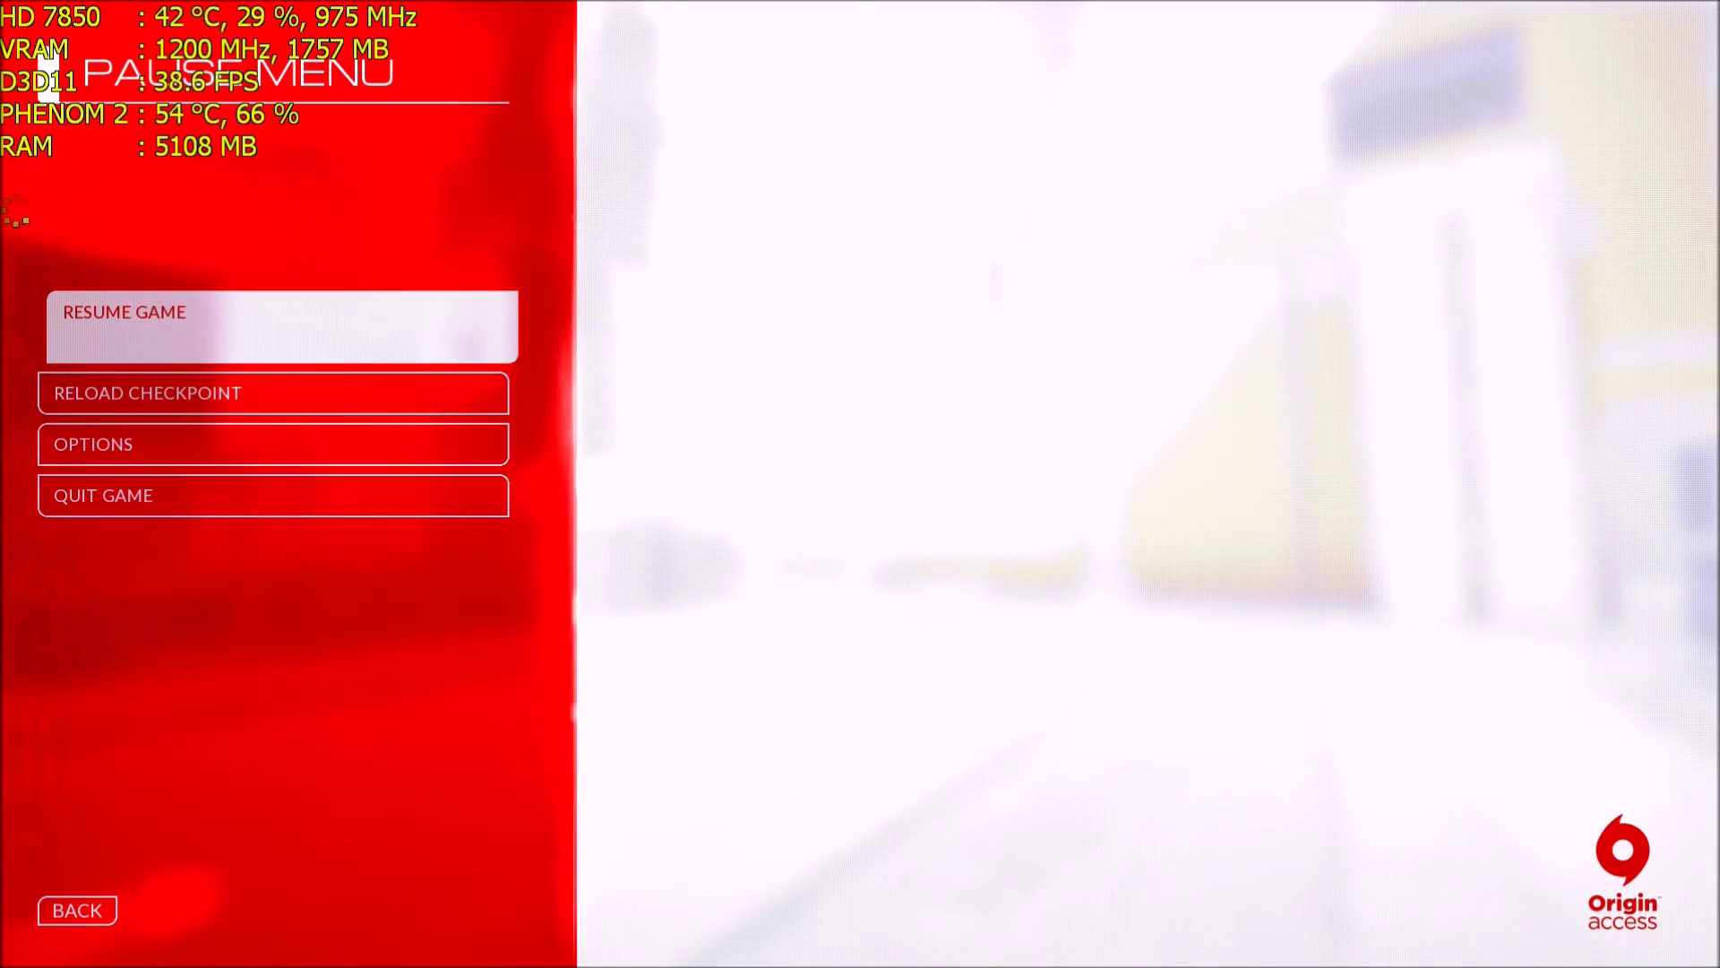
- Resume the game and run the rooftops, collecting a gridleak (Concord Plaza 5/15) with the D3D11 FPS line showing
{"action": "key", "text": "Escape"}
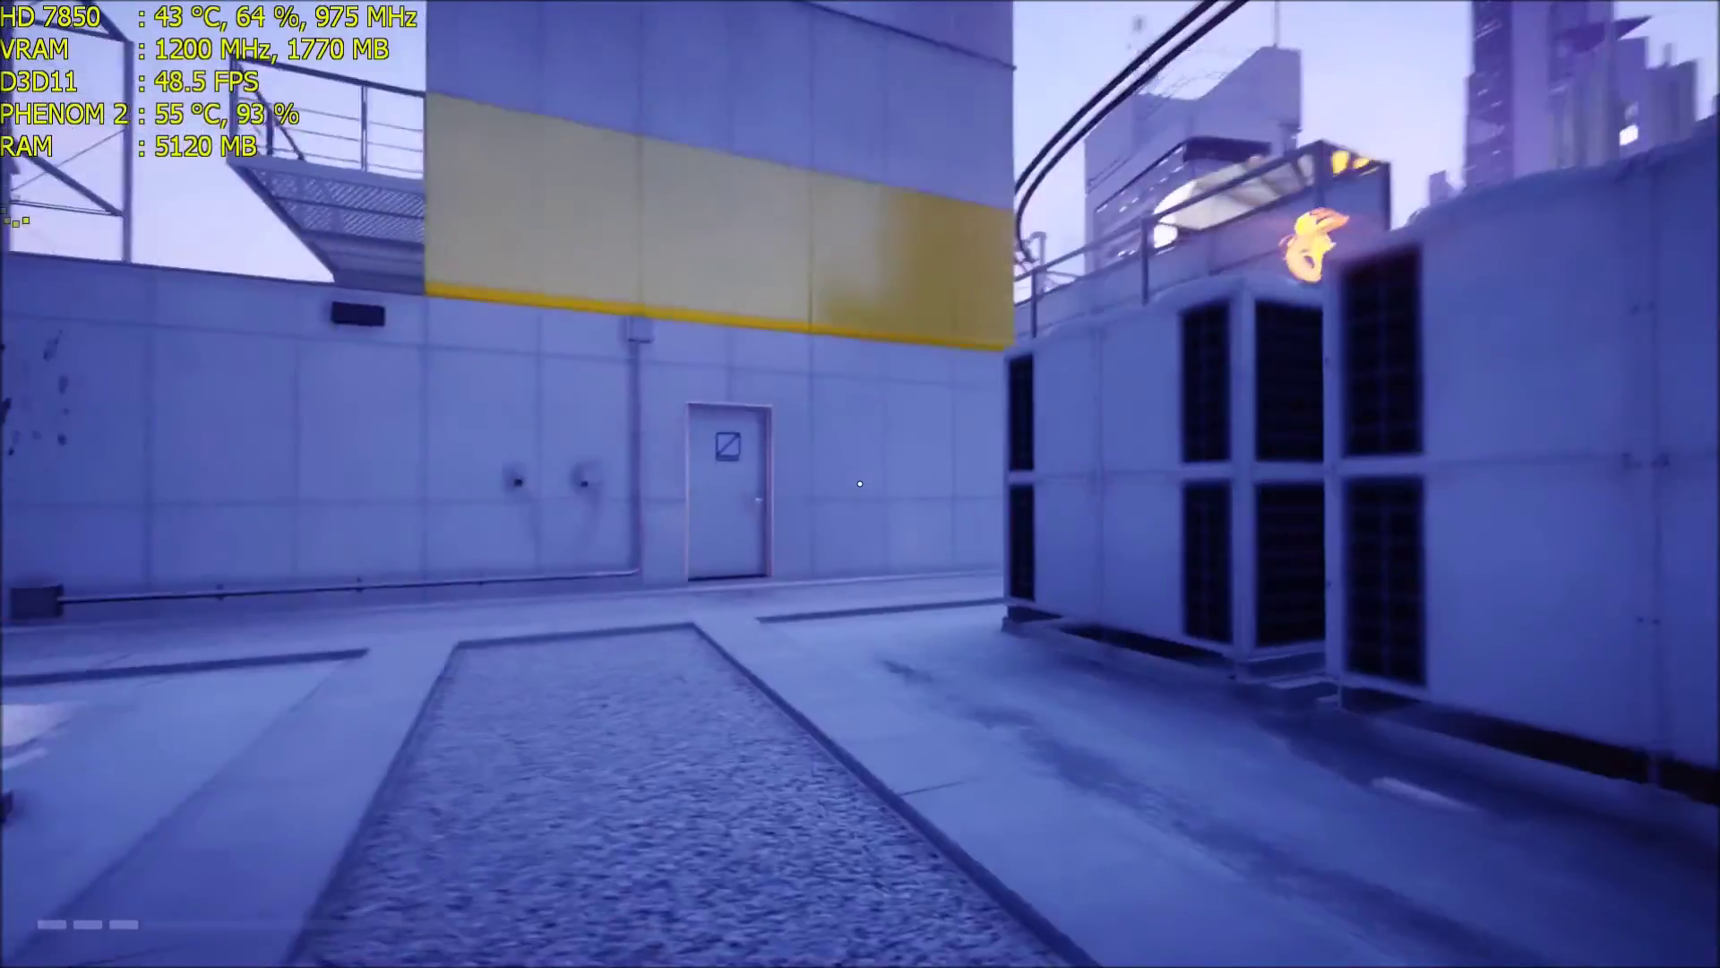
{"action": "key", "text": "space"}
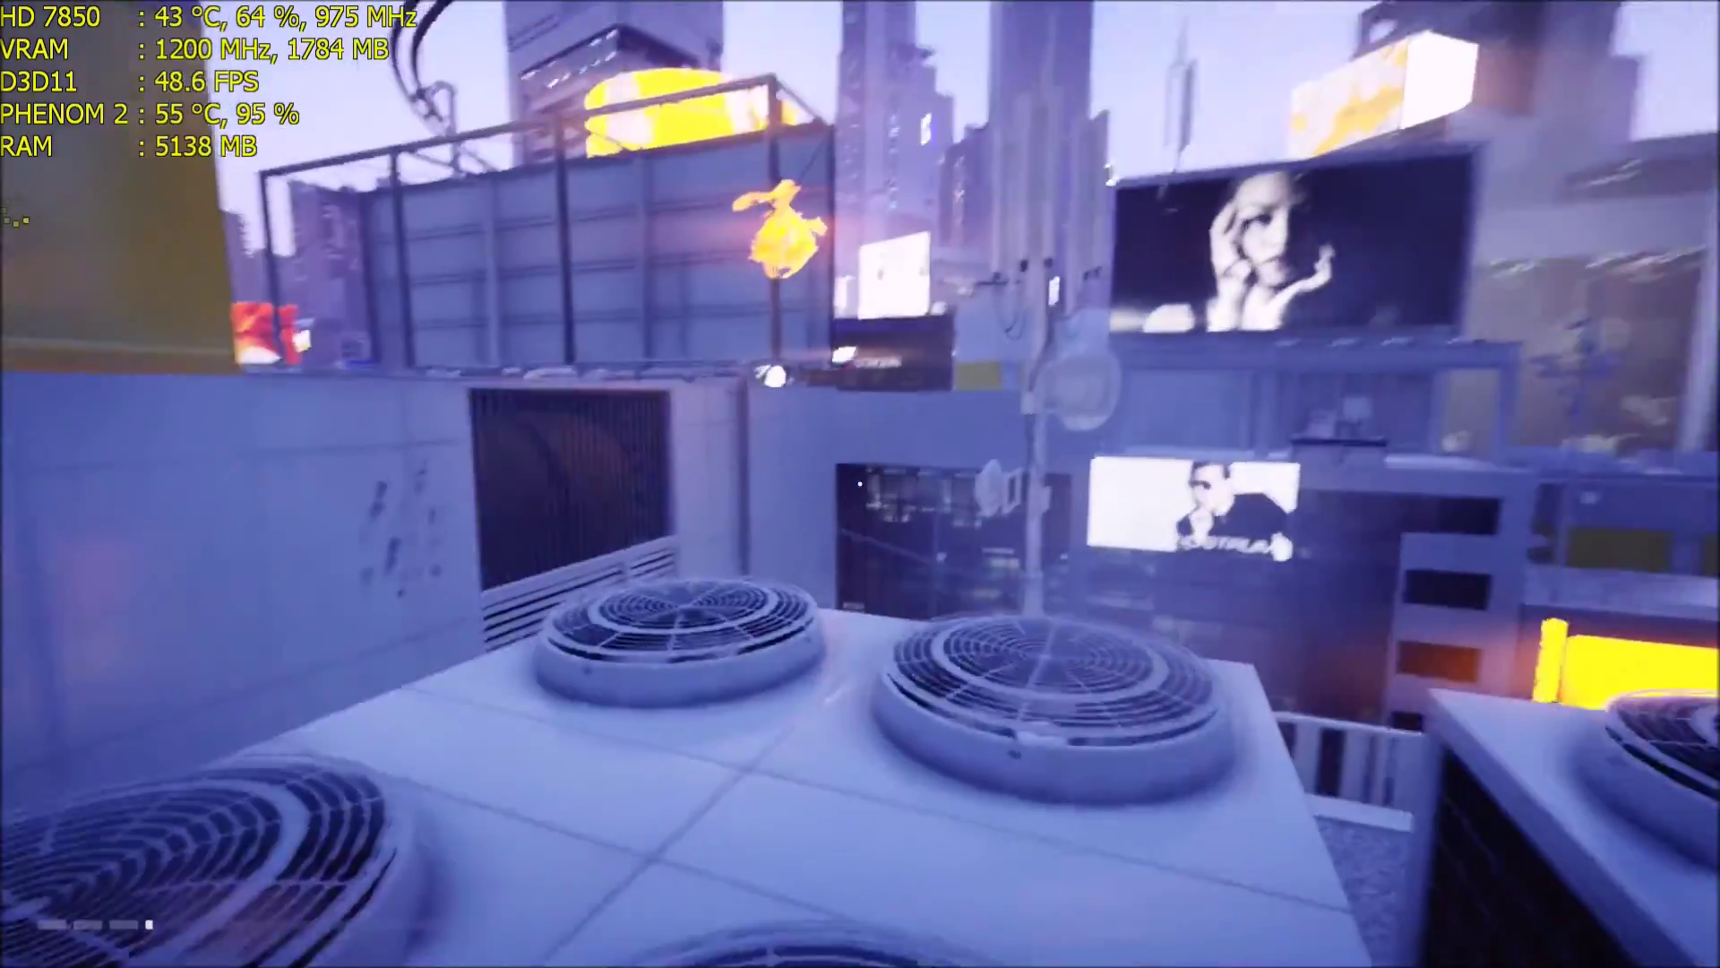
{"action": "key", "text": "w"}
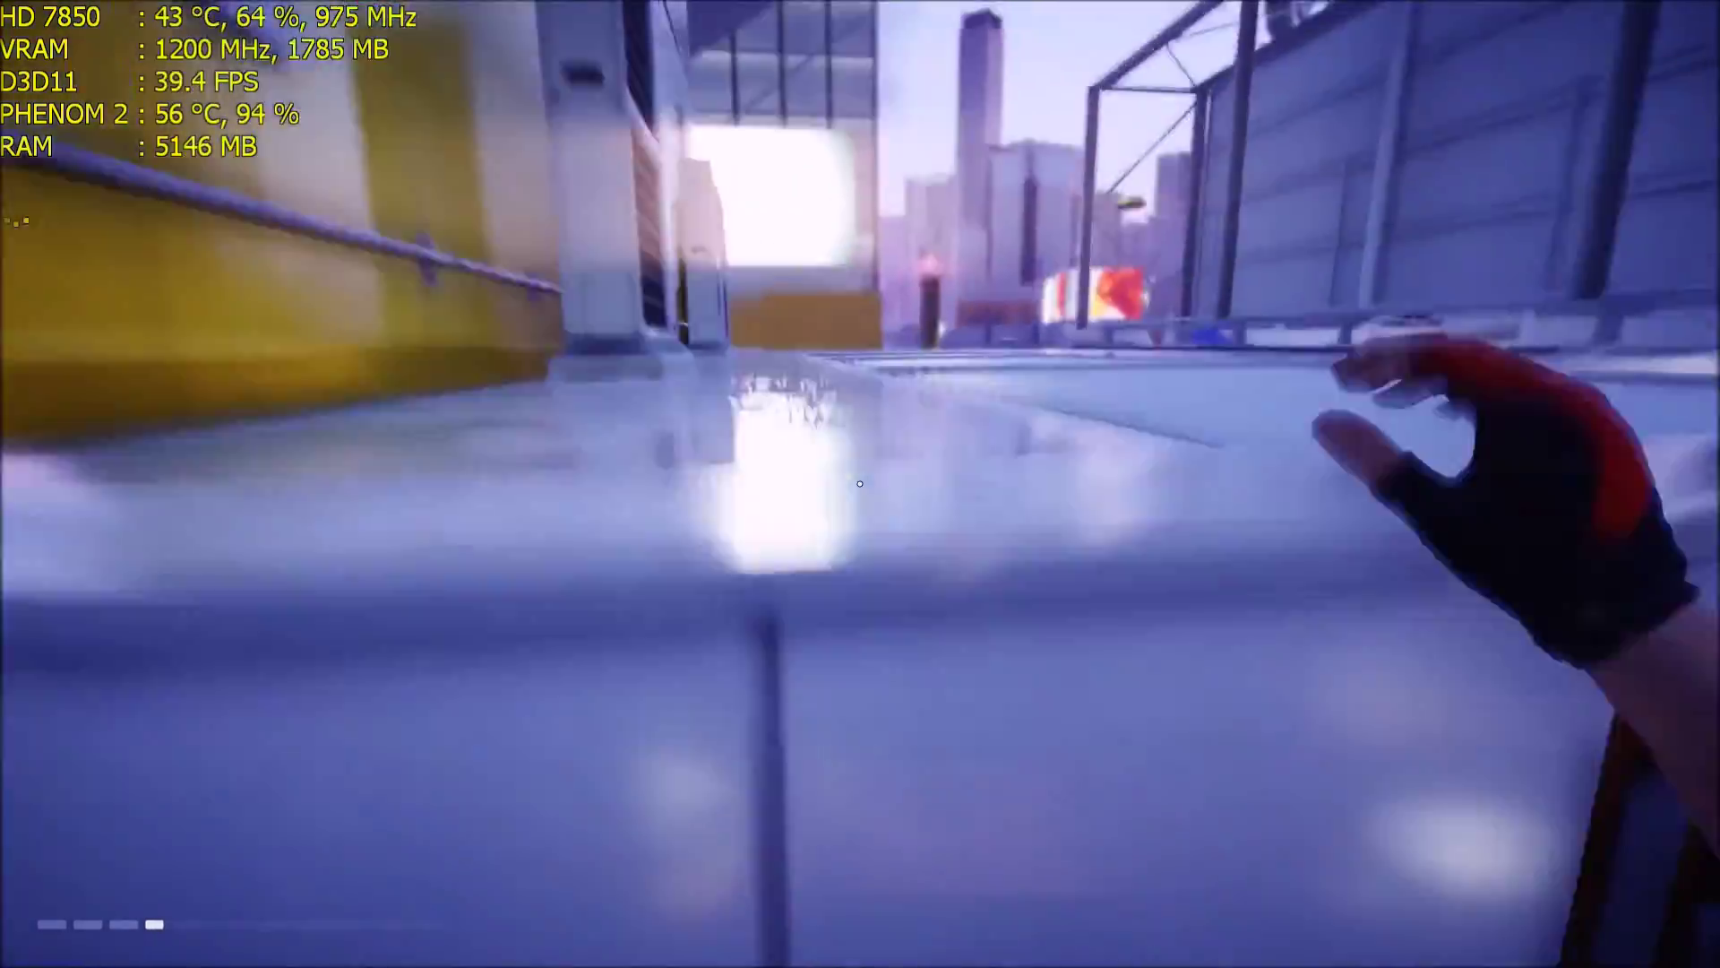
{"action": "key", "text": "w"}
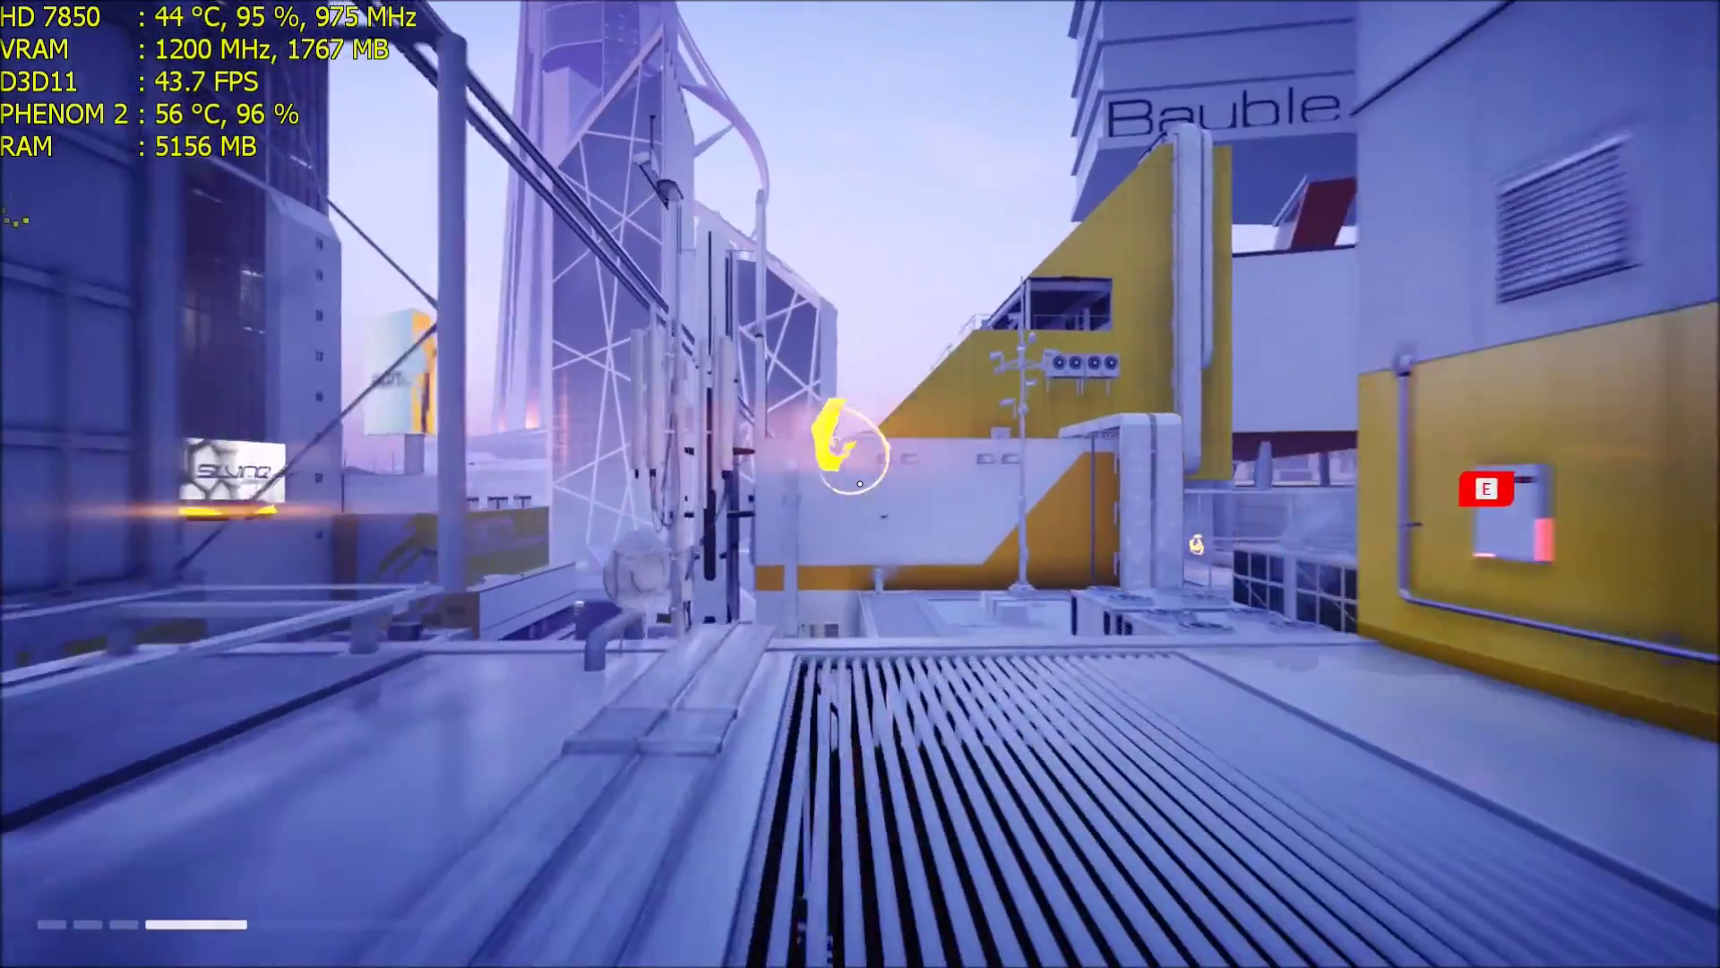
{"action": "key", "text": "w"}
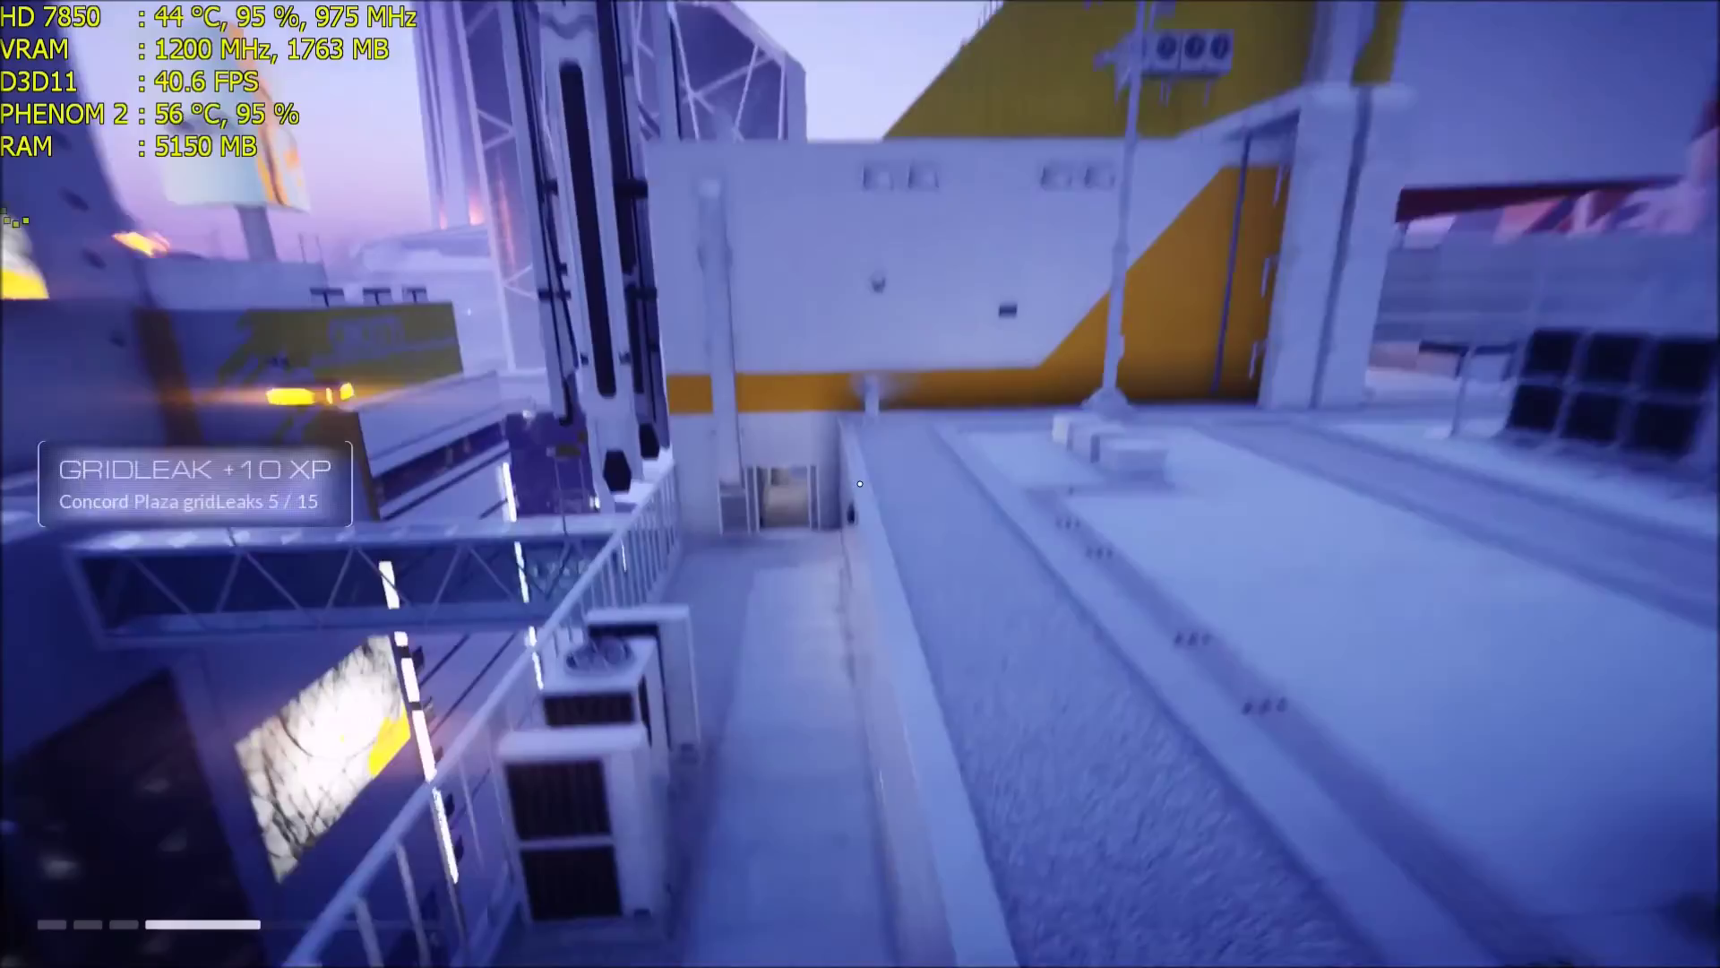
{"action": "key", "text": "w"}
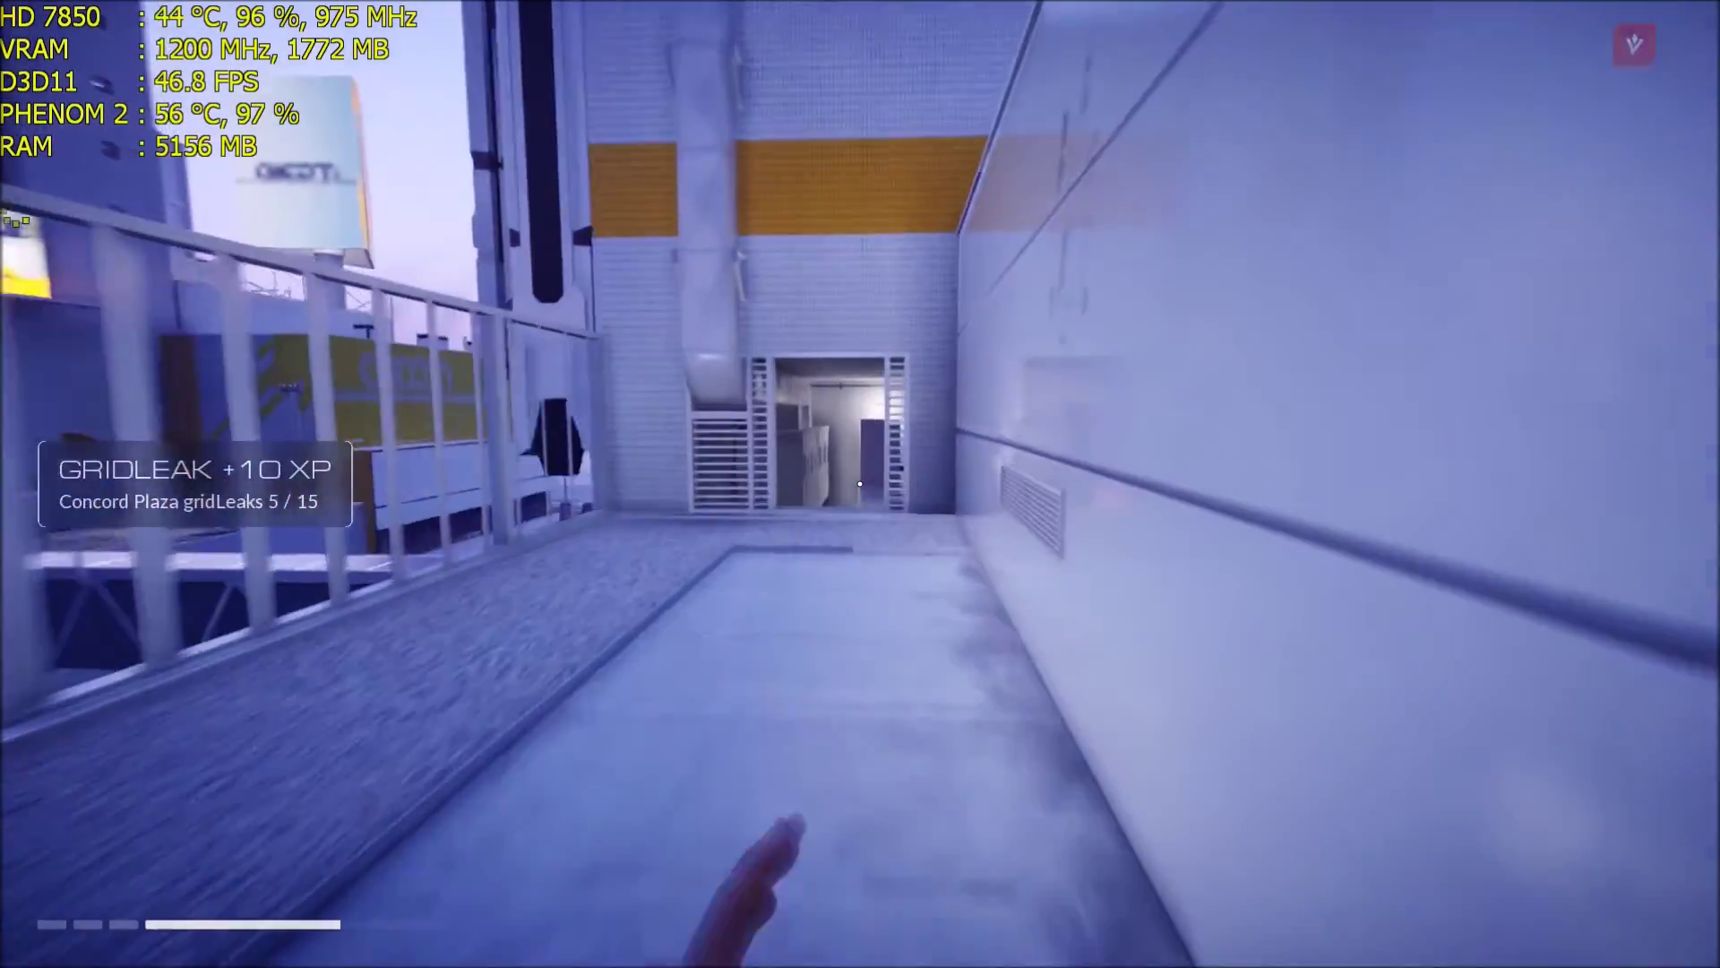
{"action": "key", "text": "w"}
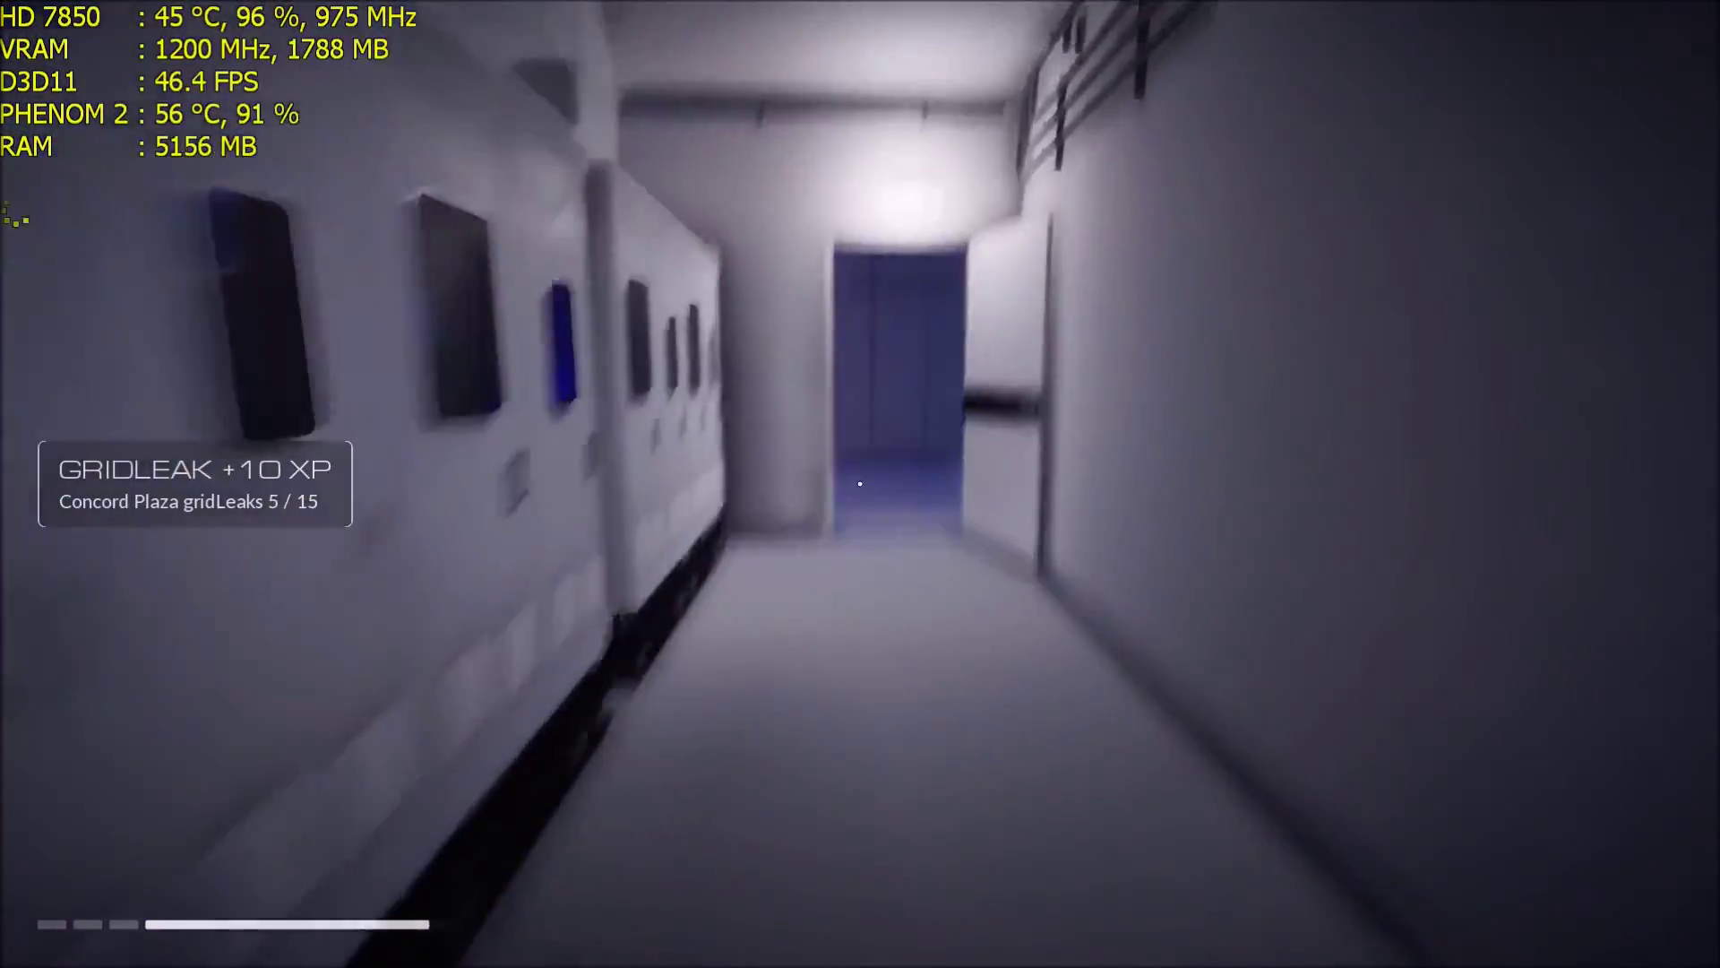